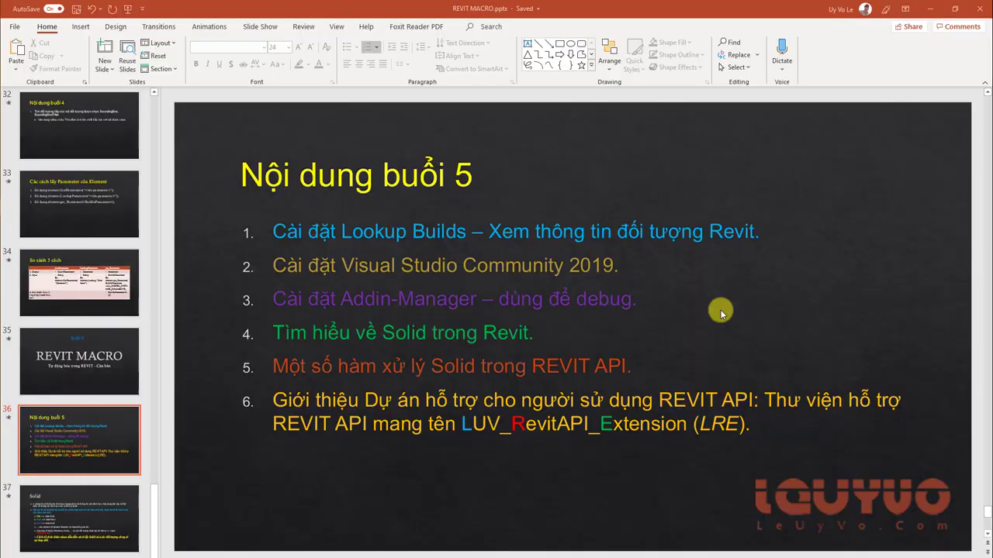
Step: Append ' (27/07/2019)' to the title so it reads 'Nội dung buổi 5 (27/07/2019)'
click(600, 338)
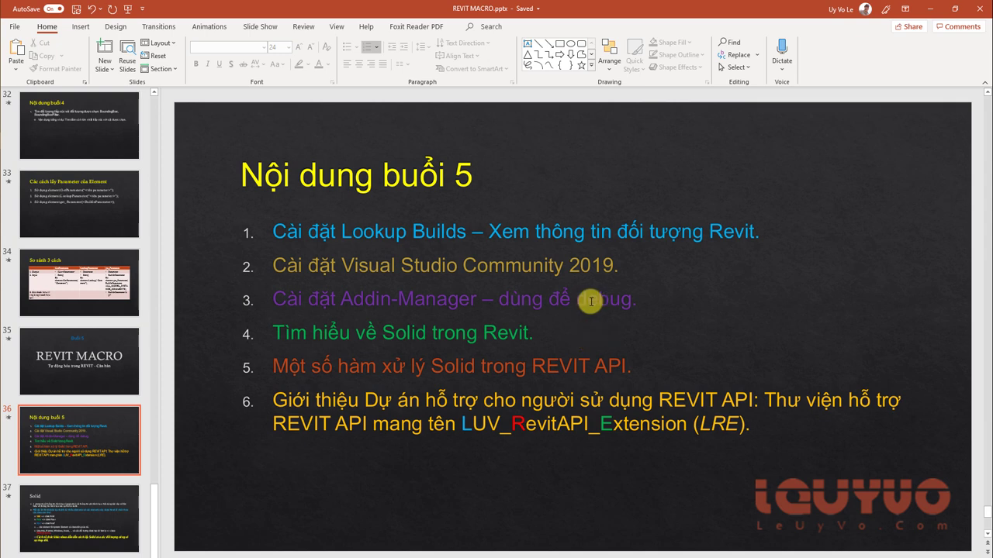
click(472, 178)
click(472, 178)
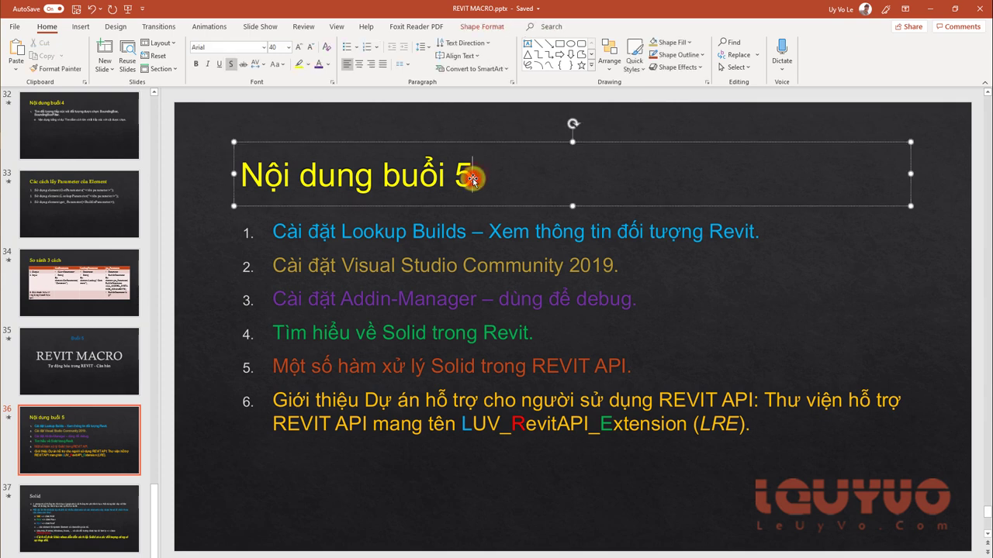
text( (27/)
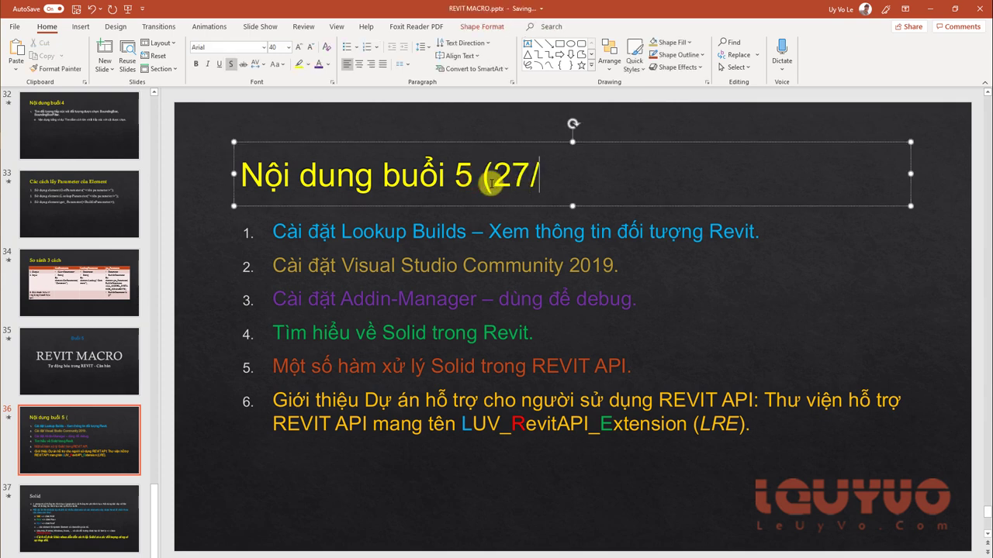
text(07)
text(/201)
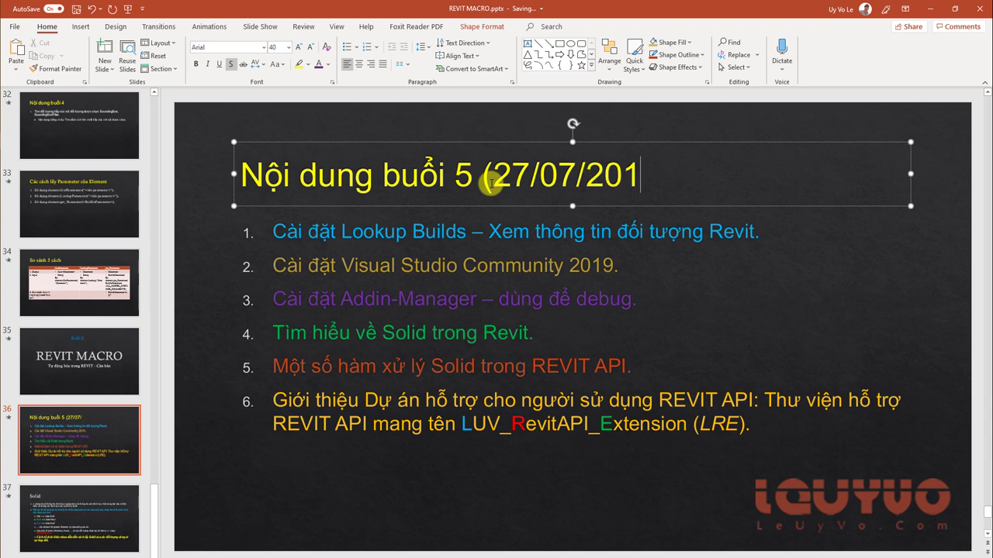
text(9))
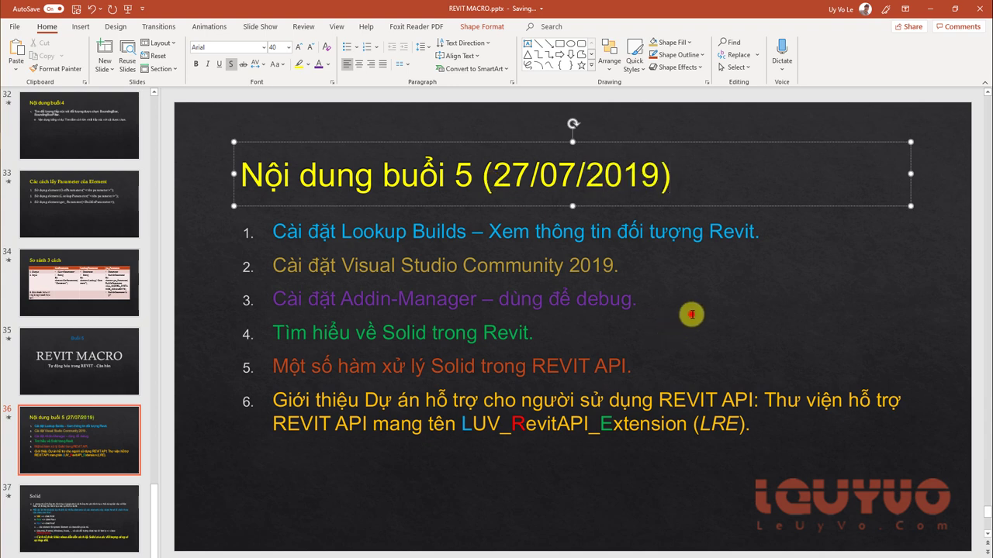
click(691, 314)
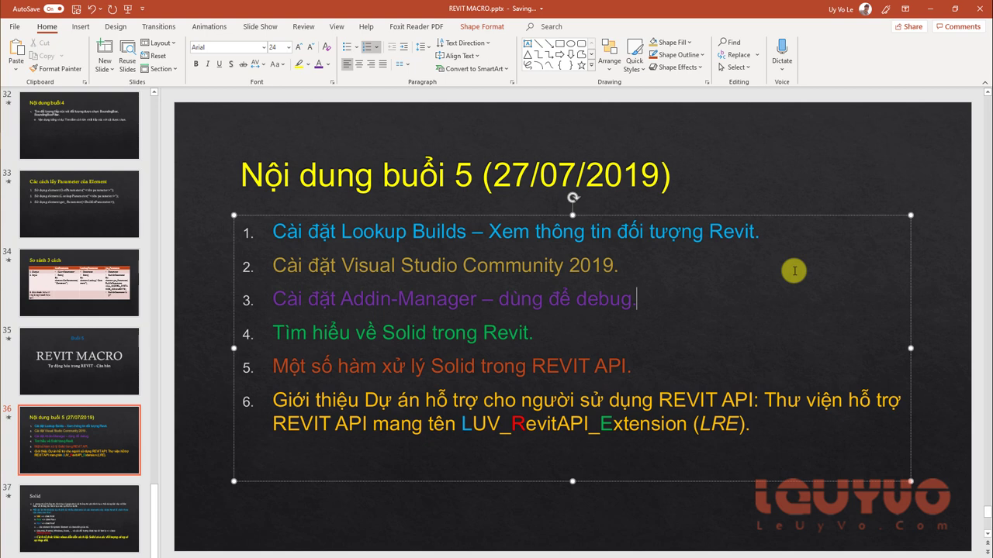
click(944, 291)
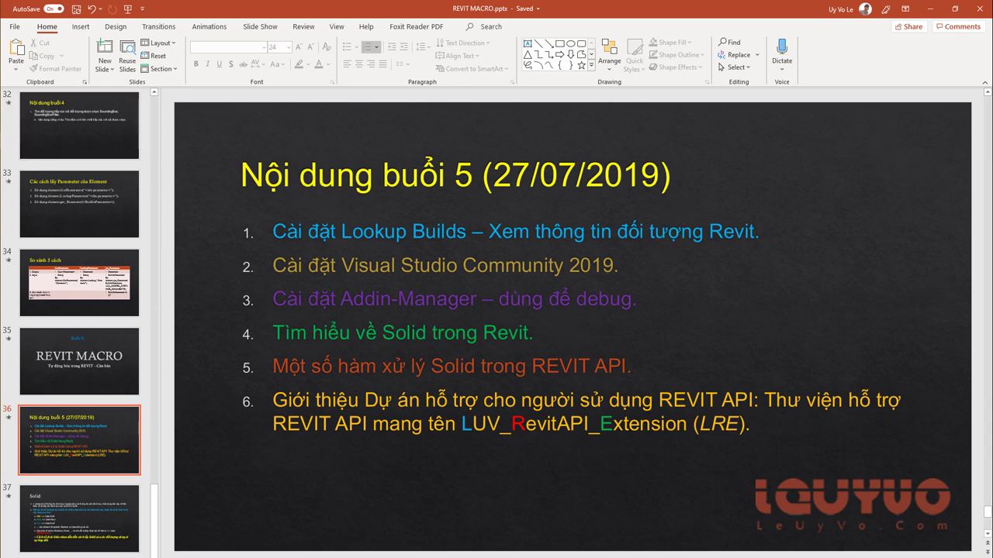
key(alt+Tab)
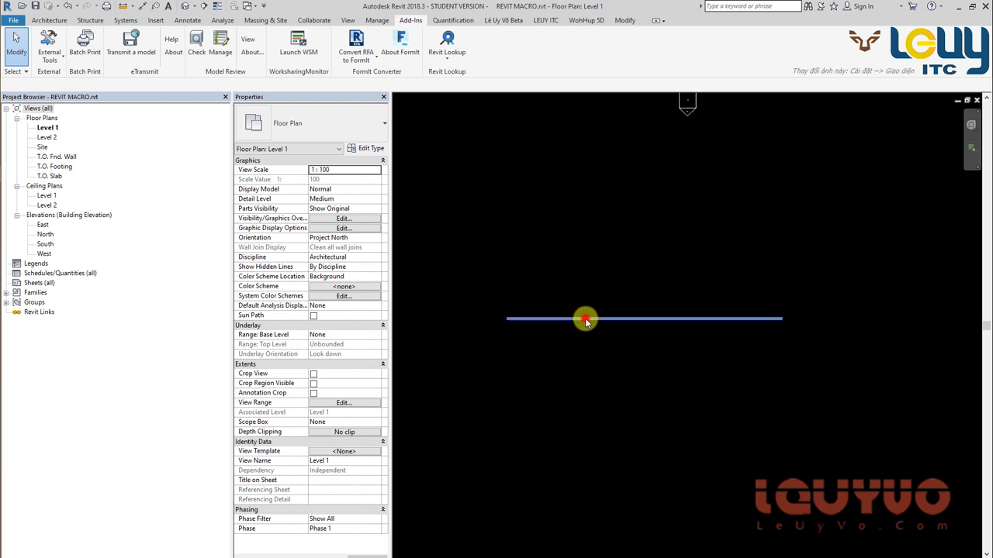
Step: Select the Level 1 wall and run Revit Lookup's Snoop Current Selection on it
click(585, 318)
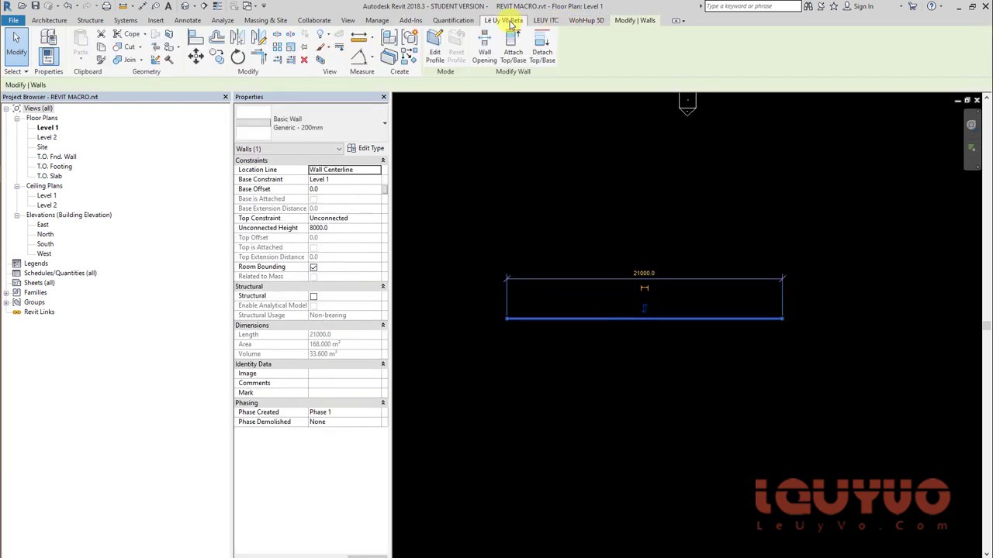
click(411, 20)
click(447, 52)
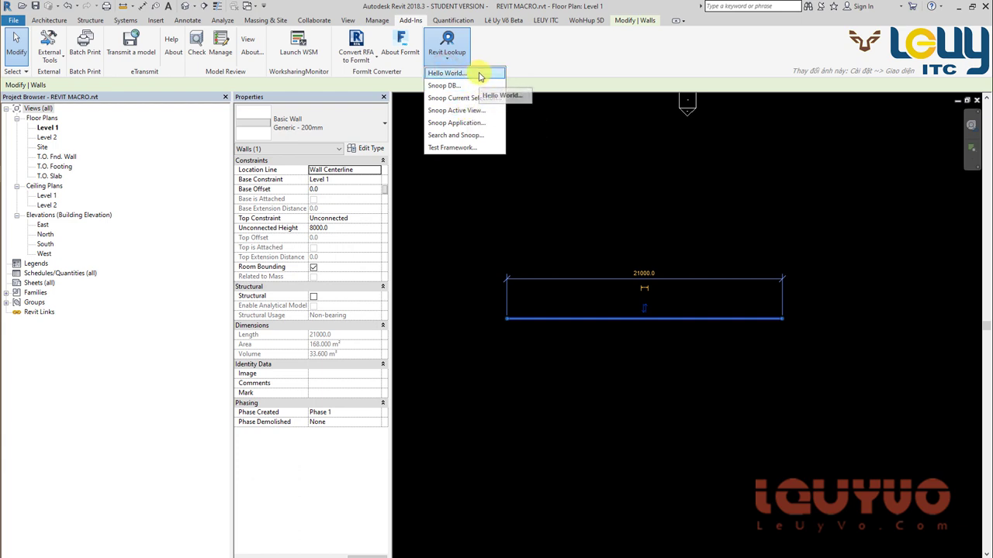
click(523, 53)
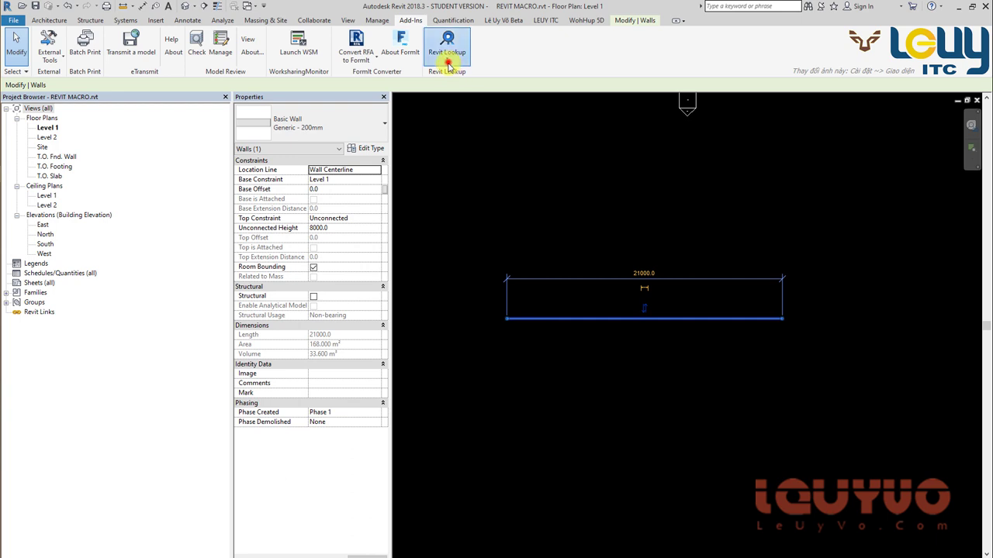
click(447, 56)
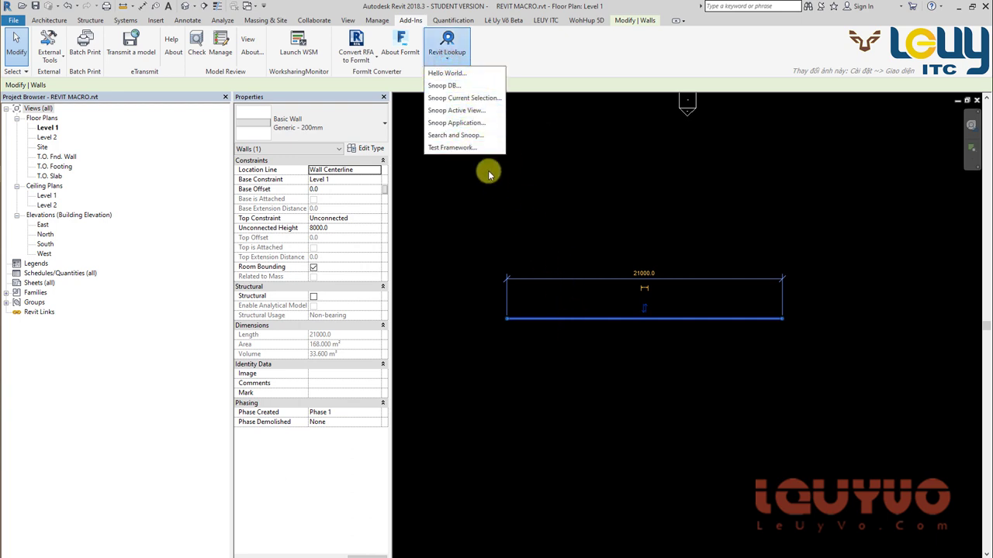
click(470, 99)
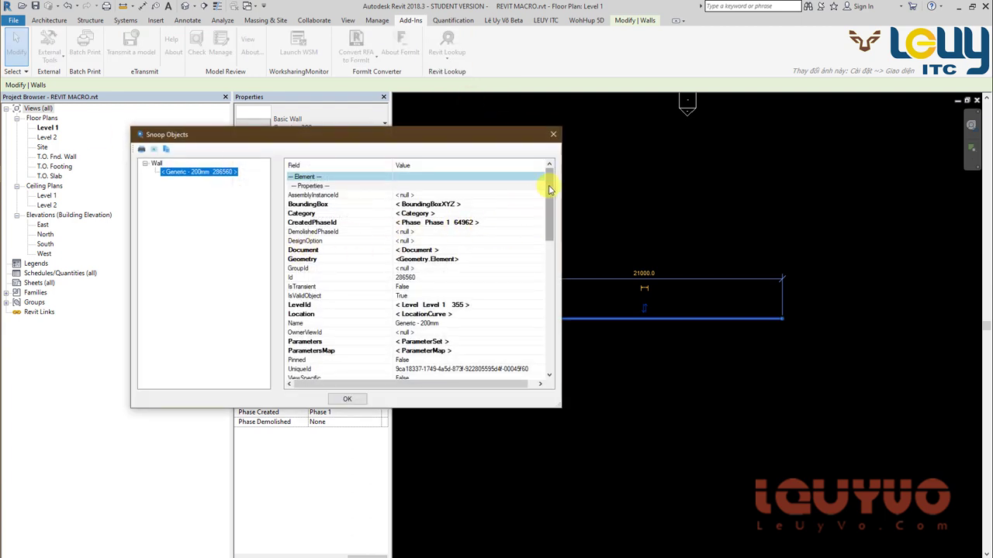
mouse_move(548, 186)
mouse_down()
mouse_move(540, 321)
mouse_move(550, 125)
mouse_move(551, 327)
mouse_move(551, 181)
mouse_move(518, 305)
mouse_move(548, 339)
mouse_move(560, 199)
mouse_move(542, 321)
mouse_move(546, 178)
mouse_move(549, 234)
mouse_up()
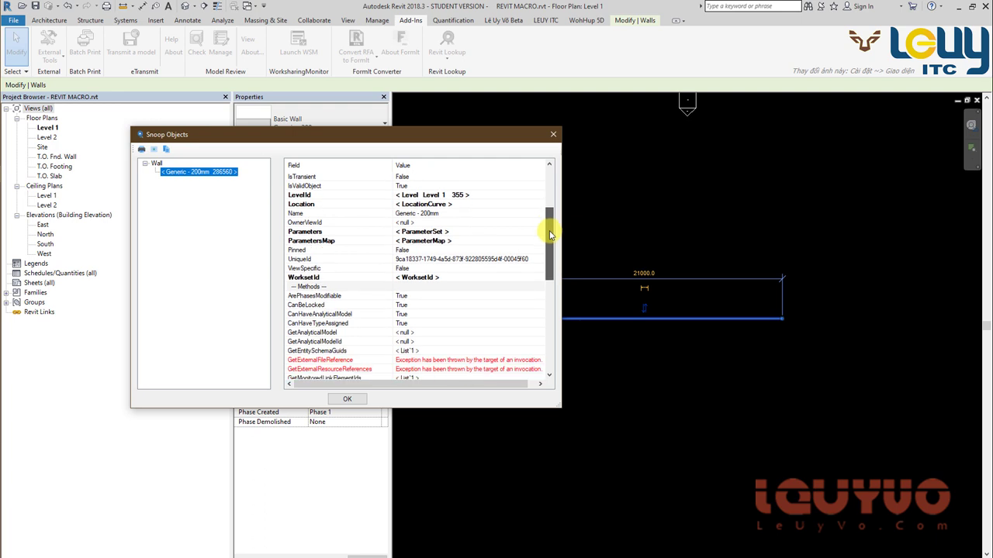
mouse_move(549, 234)
mouse_down()
mouse_move(541, 329)
mouse_move(542, 180)
mouse_up()
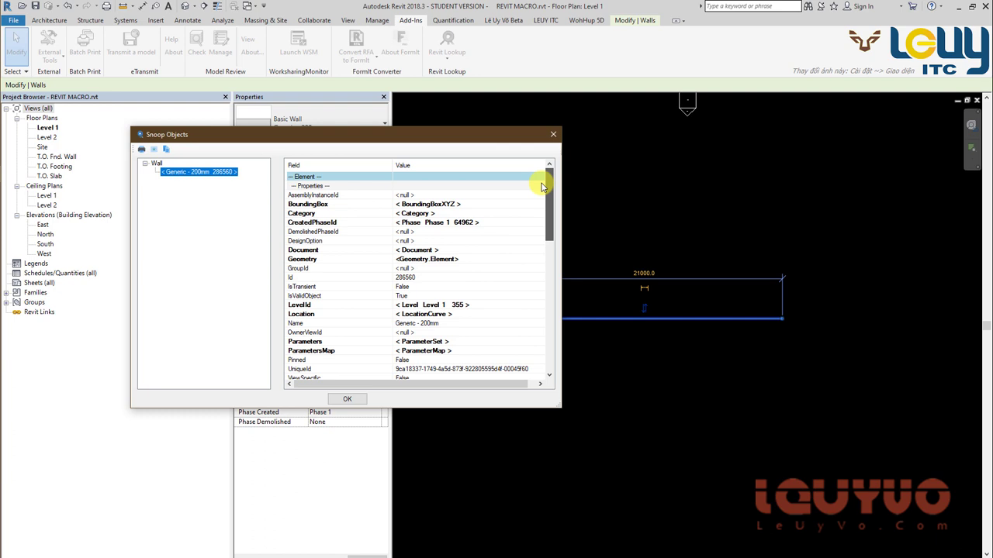
mouse_move(542, 187)
mouse_down()
mouse_move(548, 243)
mouse_move(548, 193)
mouse_up()
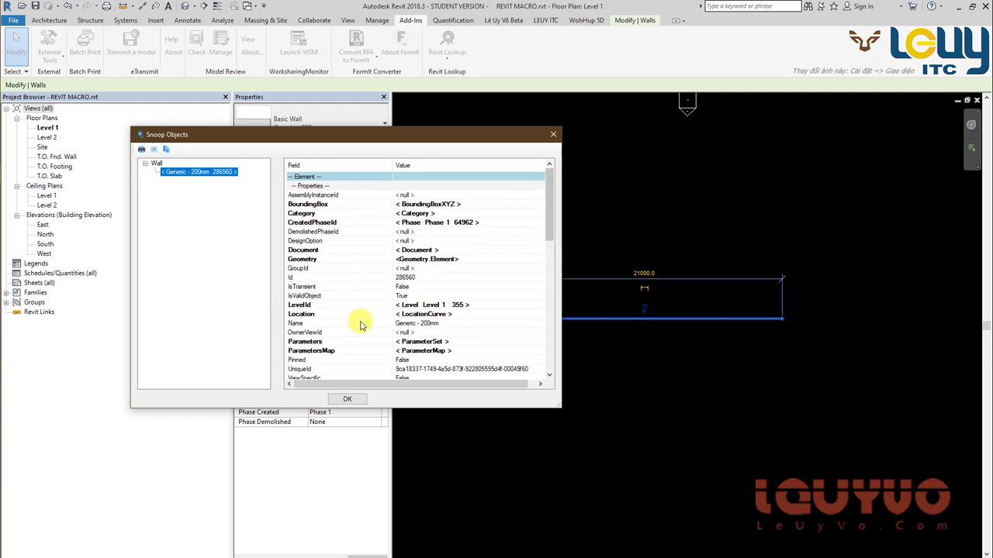
click(442, 344)
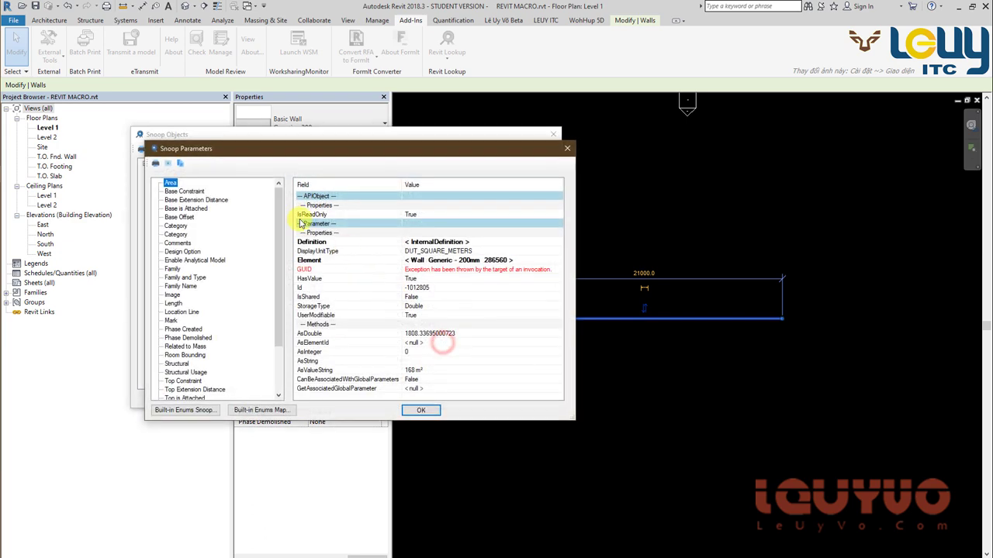
mouse_move(276, 204)
mouse_down()
mouse_move(294, 298)
mouse_move(282, 200)
mouse_up()
click(185, 277)
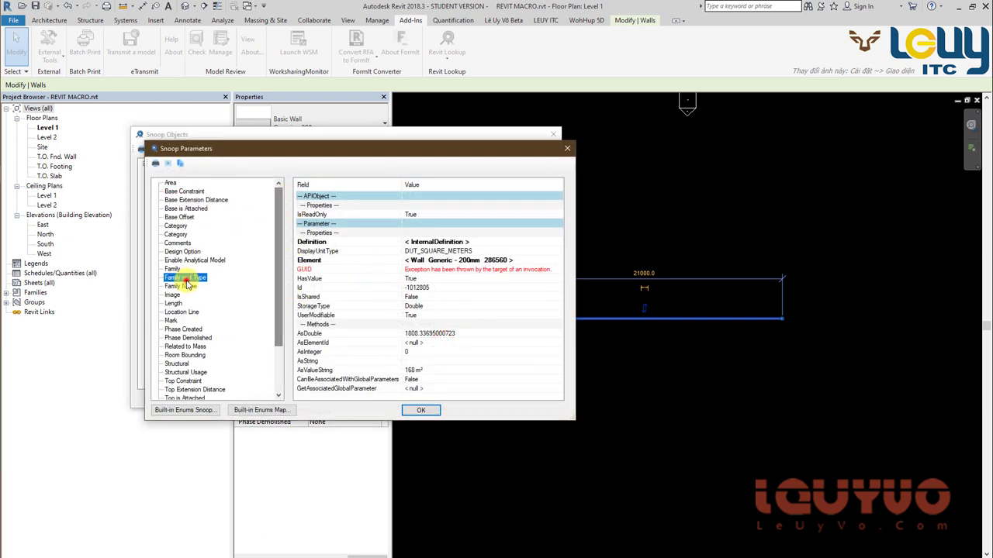
click(177, 364)
click(172, 312)
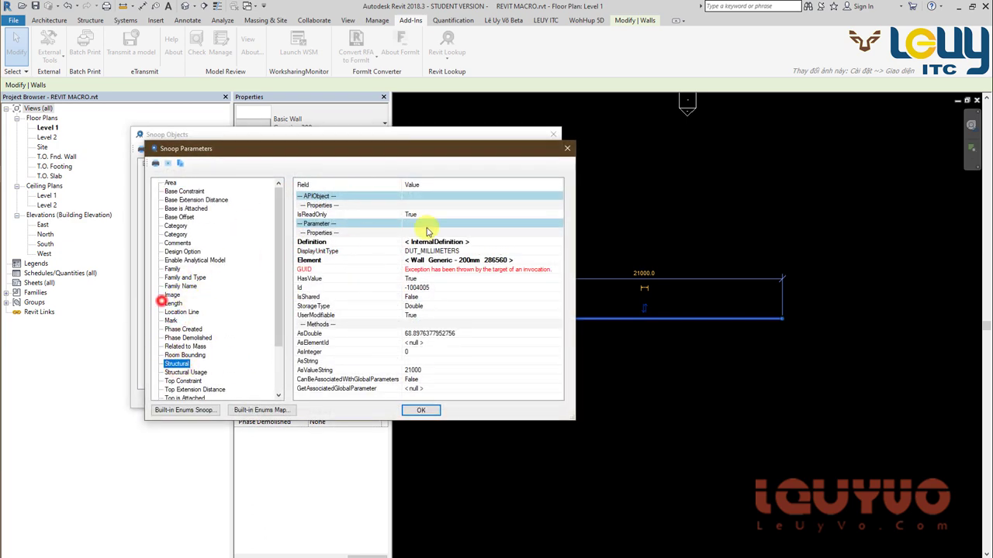
click(567, 148)
scroll(457, 280, down, 1)
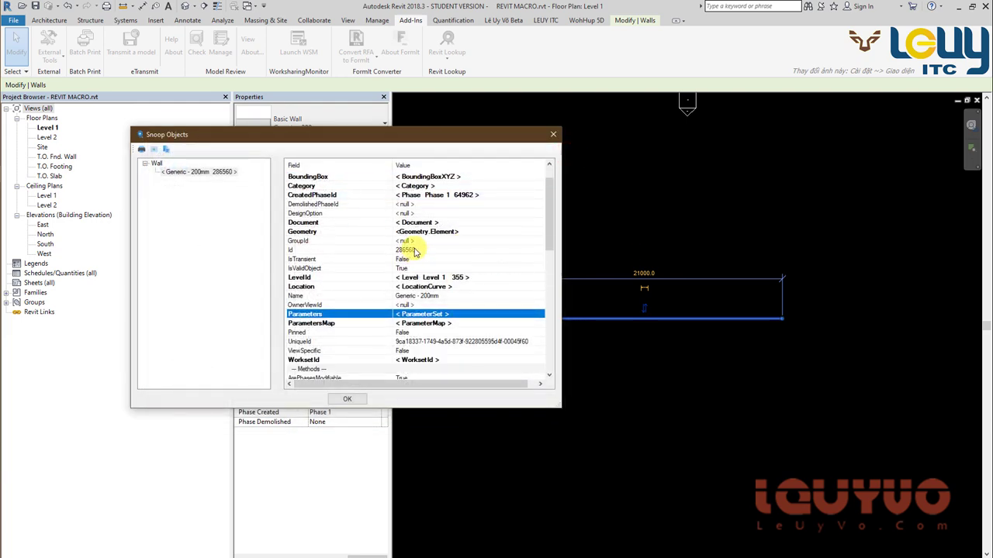
scroll(473, 279, down, 2)
scroll(479, 316, down, 1)
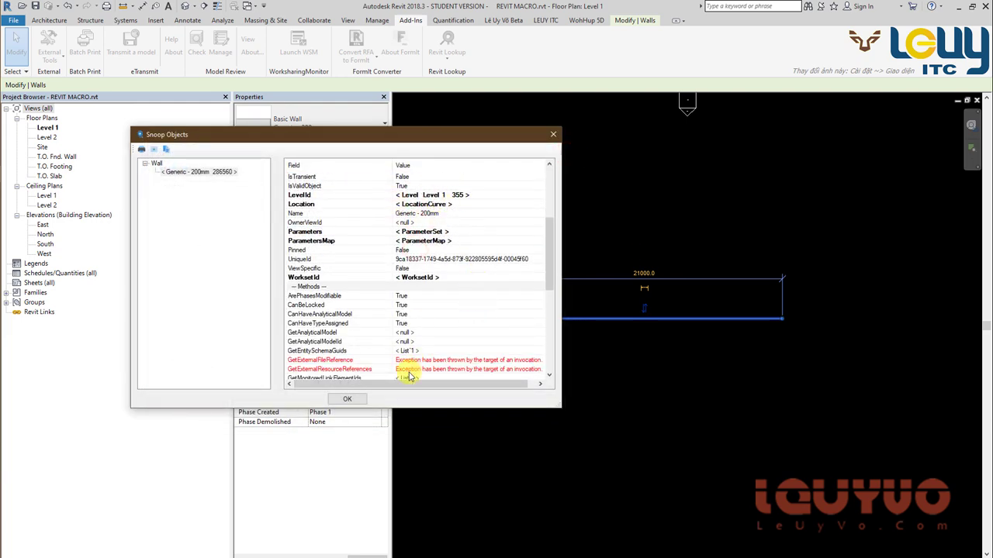
scroll(428, 220, down, 3)
scroll(413, 300, down, 2)
scroll(413, 300, down, 4)
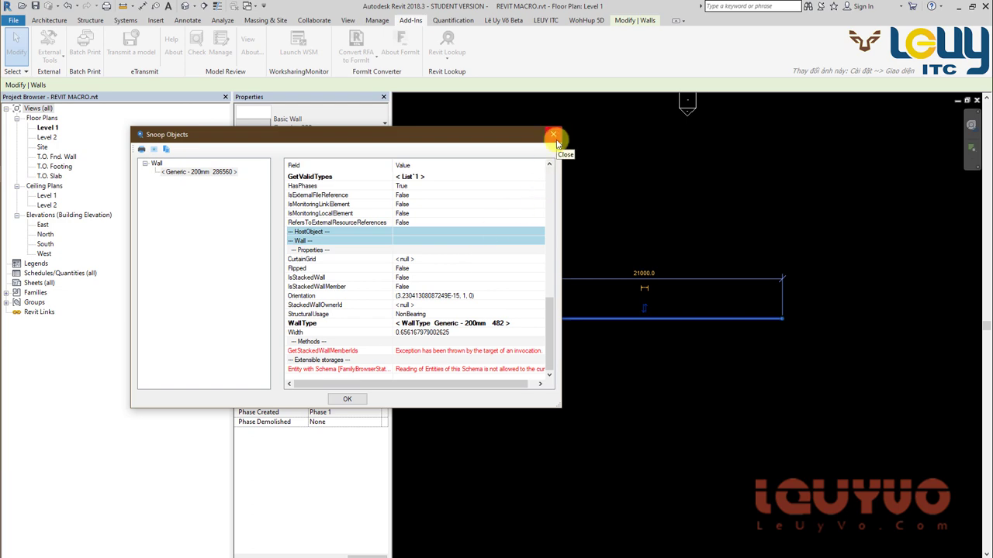
mouse_move(548, 318)
mouse_down()
mouse_move(553, 250)
mouse_move(545, 343)
mouse_up()
Step: Close the wall's Snoop Objects window and review agenda items 1–2 on the slide
click(553, 135)
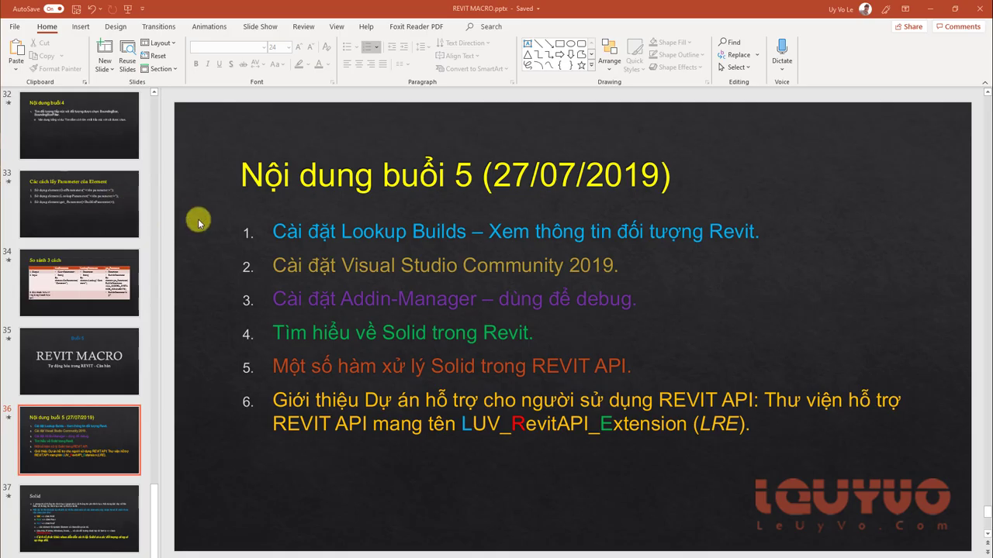
click(468, 229)
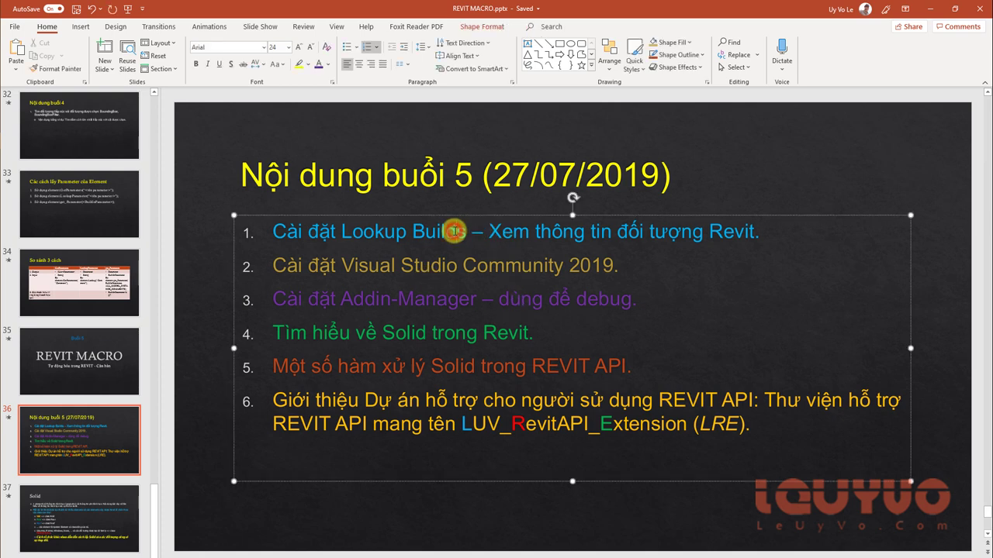
click(456, 268)
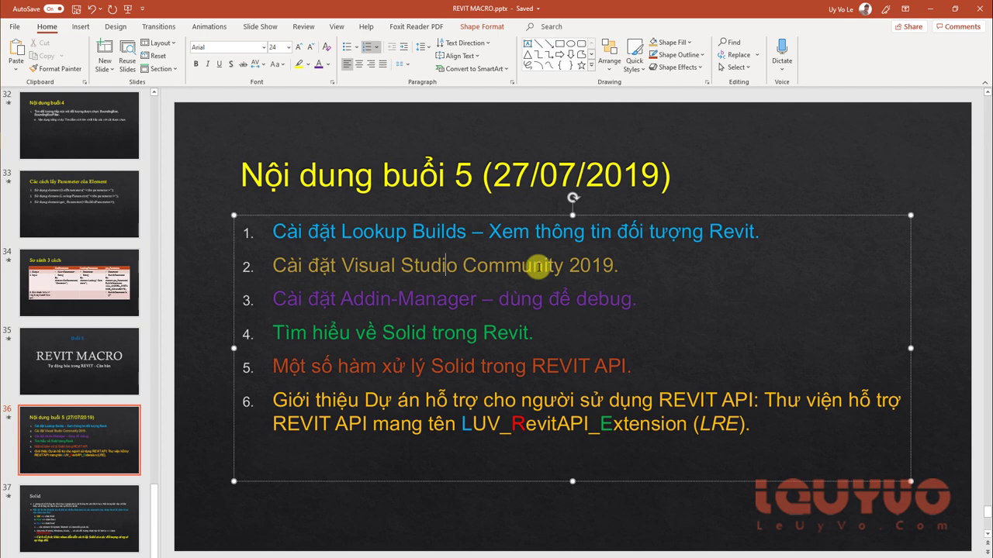
click(562, 265)
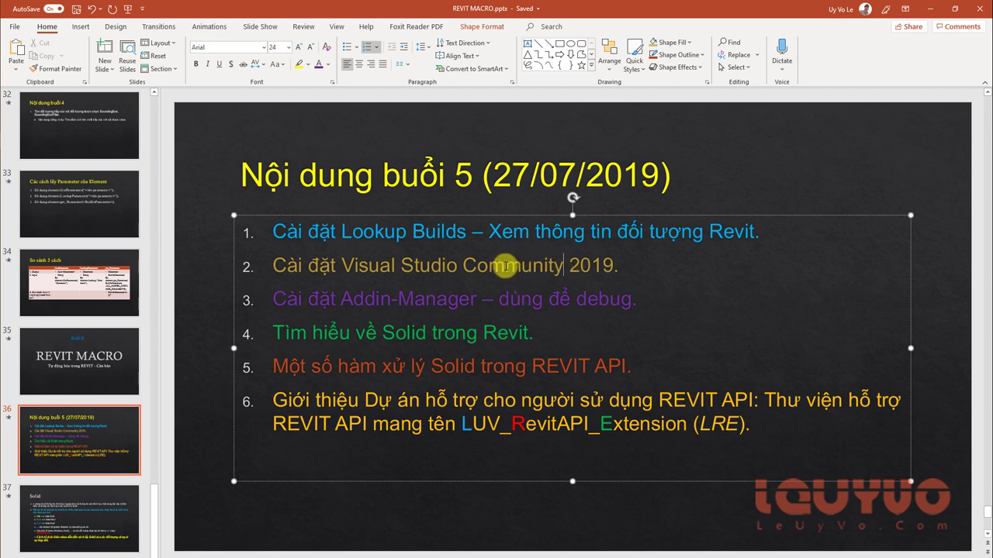
mouse_move(617, 264)
mouse_down()
mouse_move(557, 269)
mouse_move(567, 262)
mouse_up()
click(581, 265)
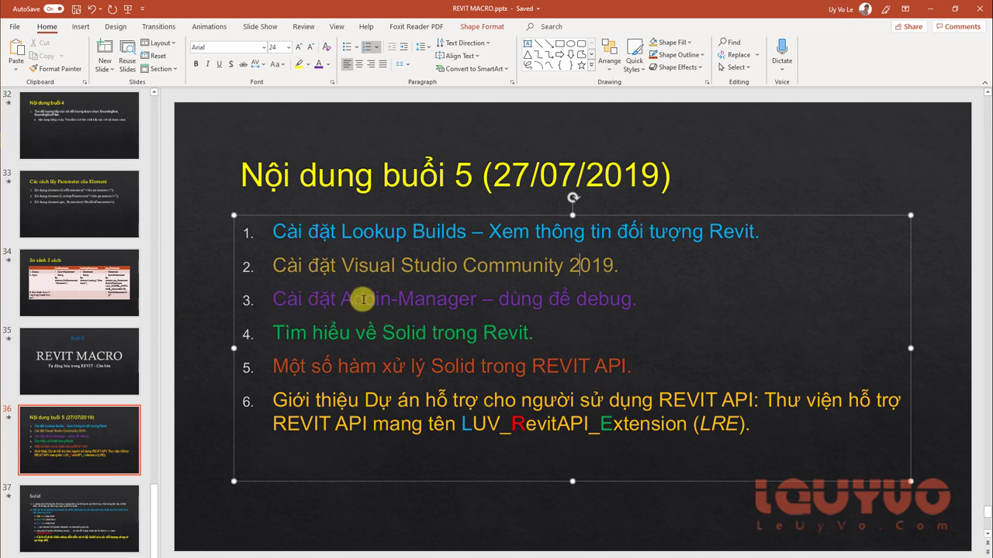
Step: Move through agenda items 3 to 5 and select the text of items 4 and 5
click(562, 298)
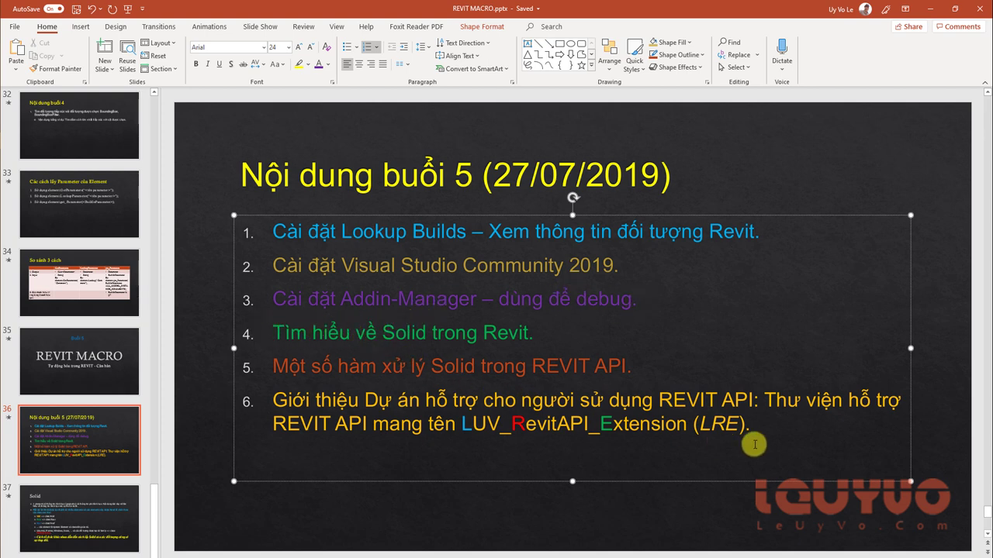
click(329, 333)
click(337, 366)
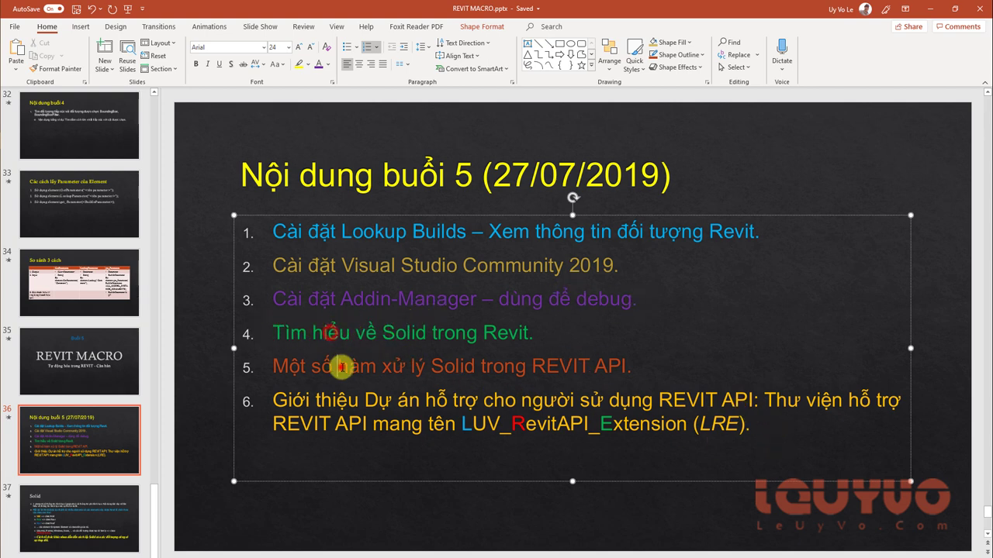
click(349, 336)
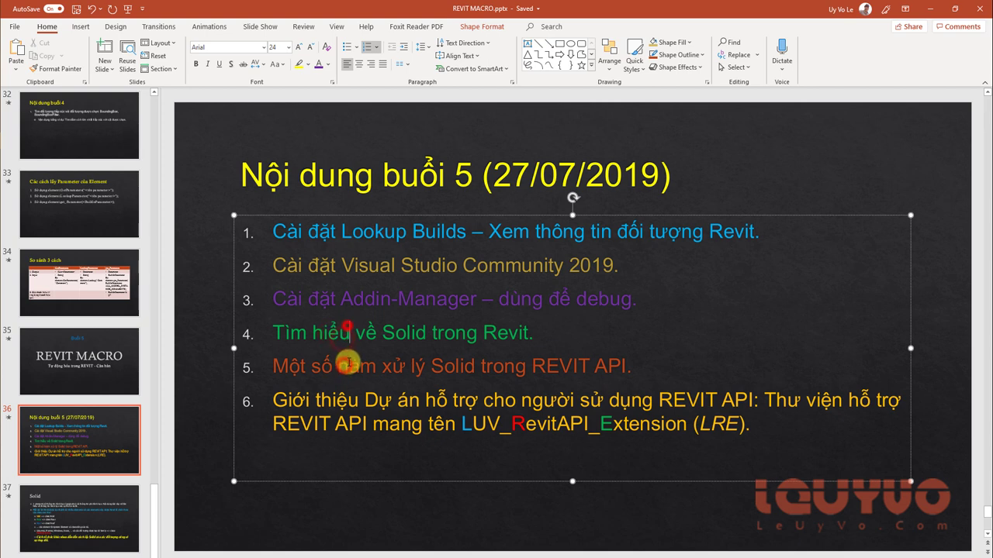
drag(273, 333, 631, 366)
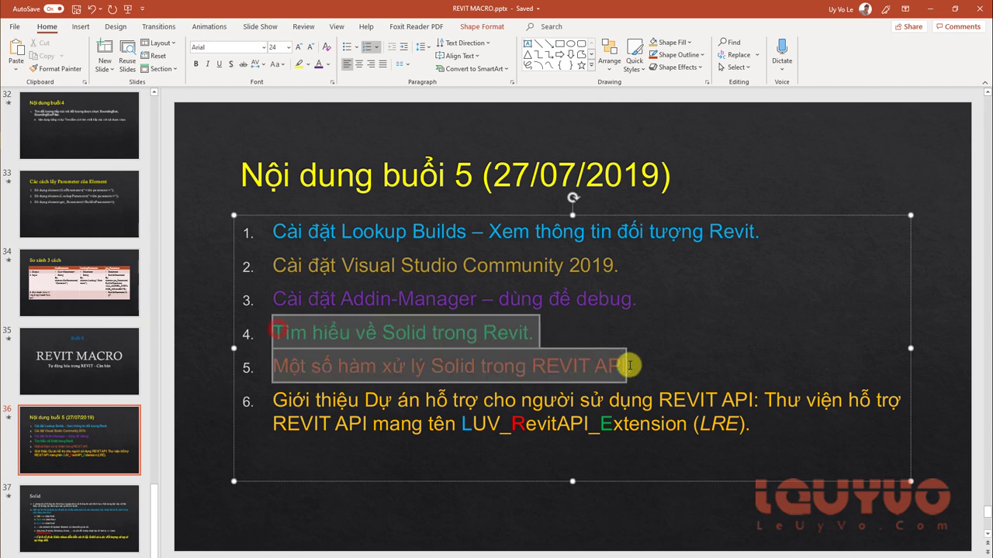
Step: Apply strikethrough to agenda items 4 and 5, then clear the selection
click(243, 63)
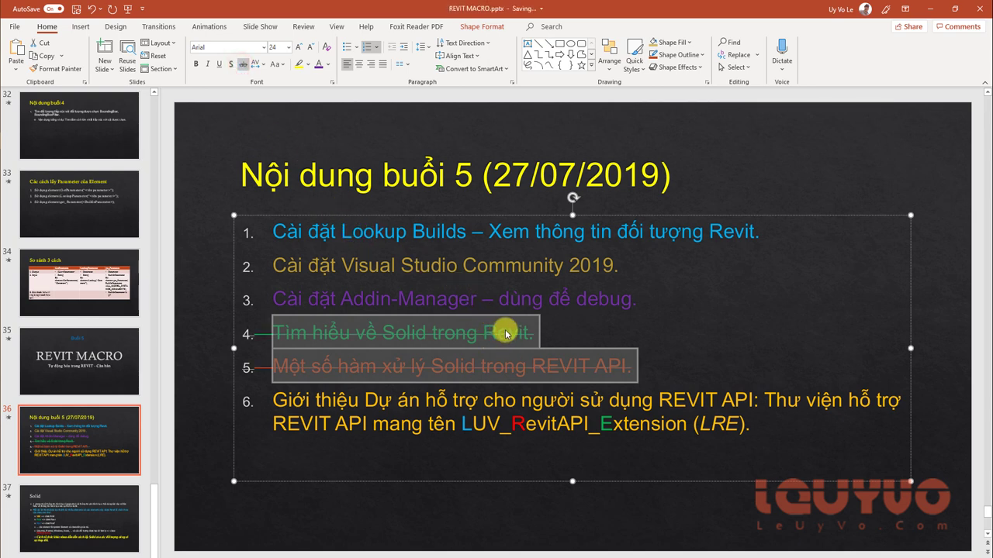
click(434, 231)
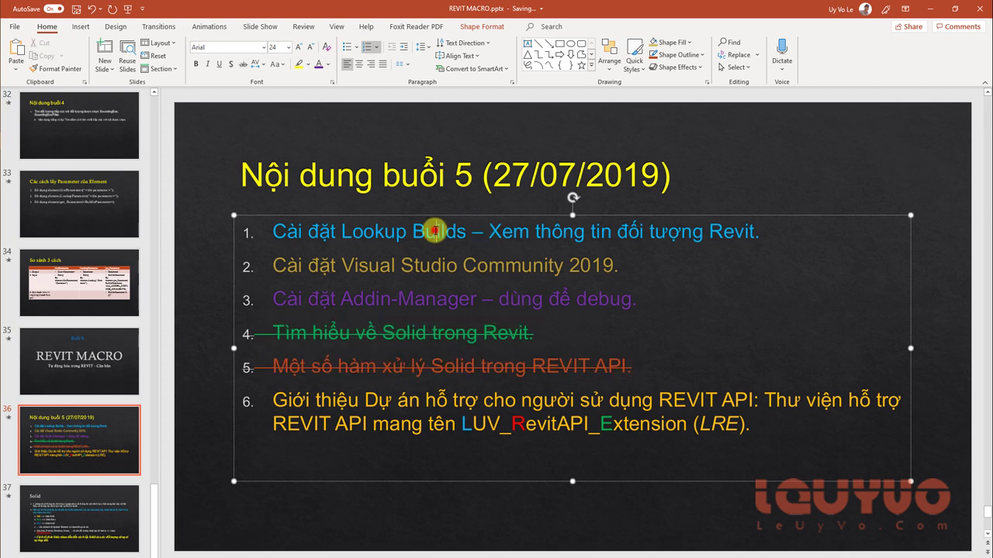
click(432, 265)
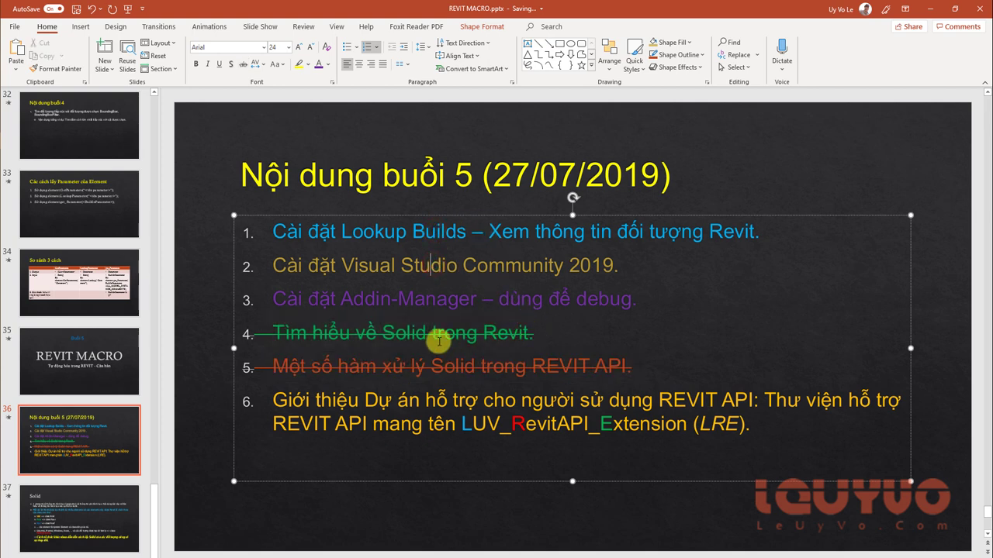
drag(341, 333, 545, 366)
click(545, 366)
Step: Select agenda item 6's text, then deselect it
drag(751, 436, 267, 397)
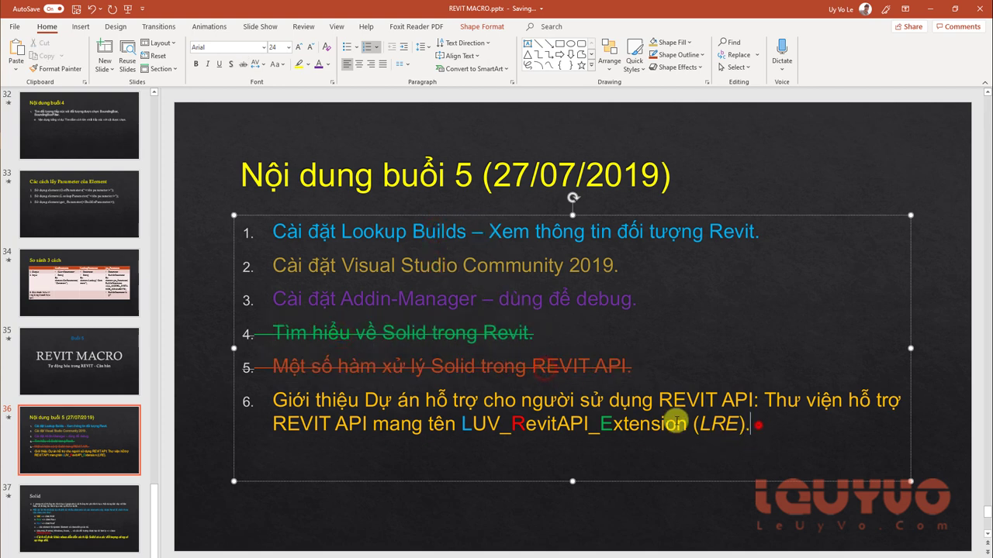
click(351, 403)
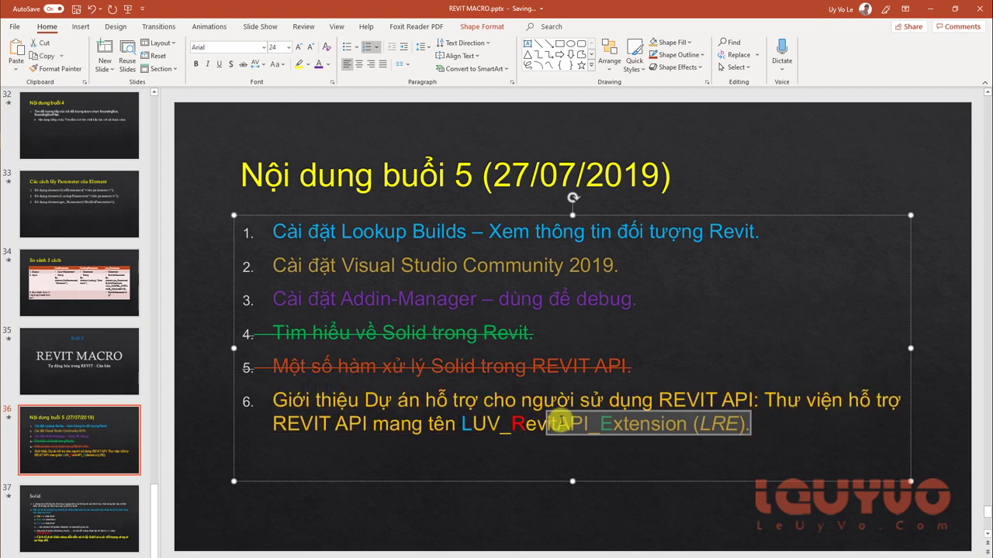
drag(561, 397, 290, 399)
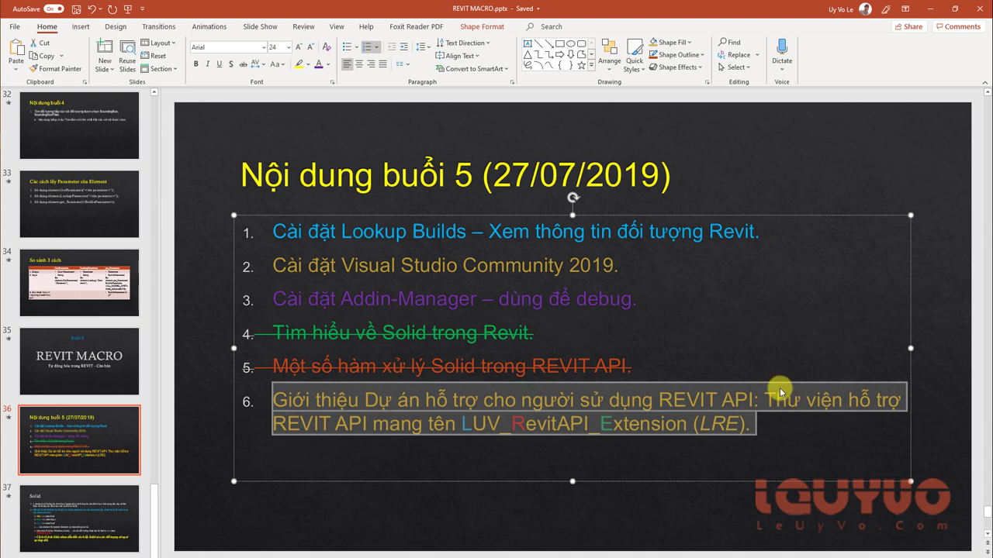
click(784, 422)
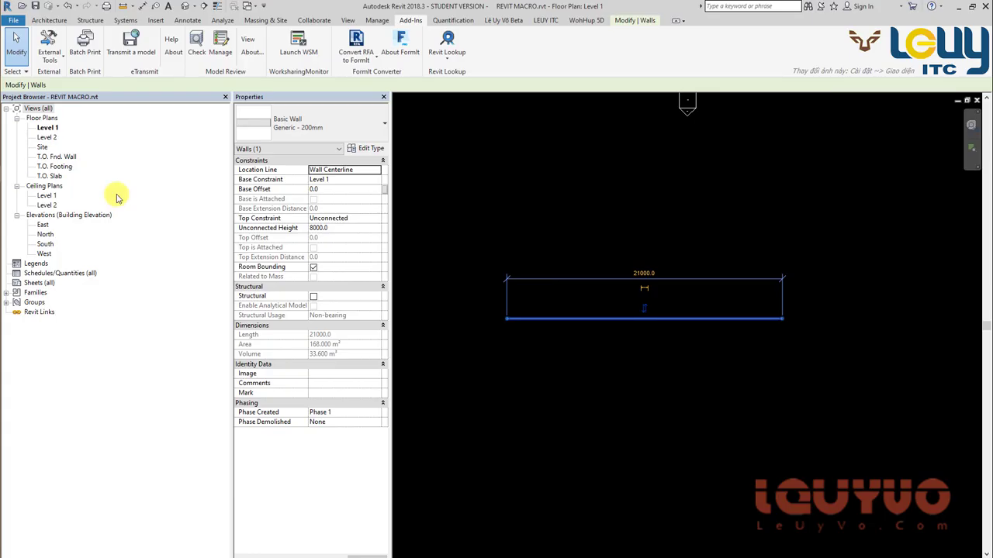
Step: Copy the 21000 mm wall with CO, placing the copy 3600 below the original
key(c)
key(o)
click(612, 318)
click(609, 380)
key(Escape)
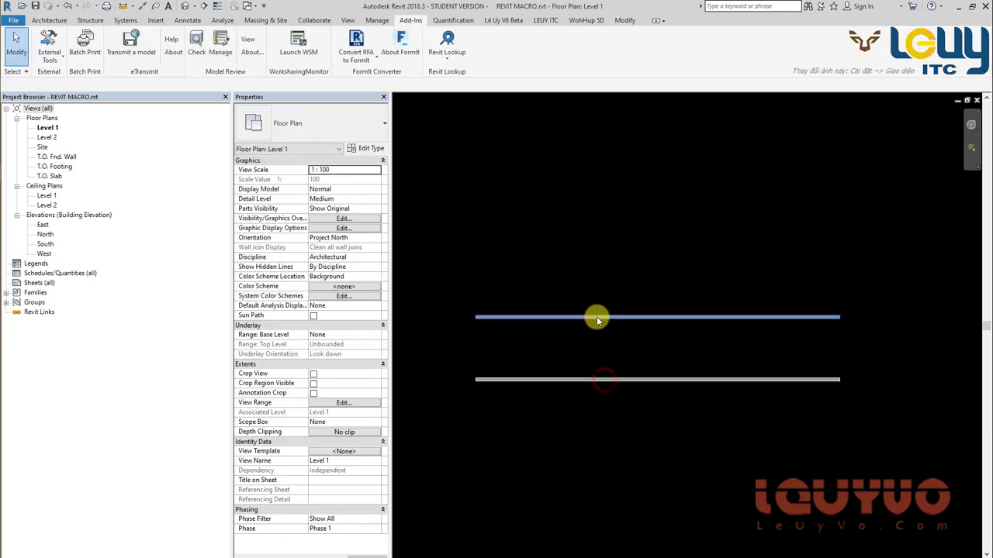
Step: Select the upper and lower walls in turn to compare them
click(597, 318)
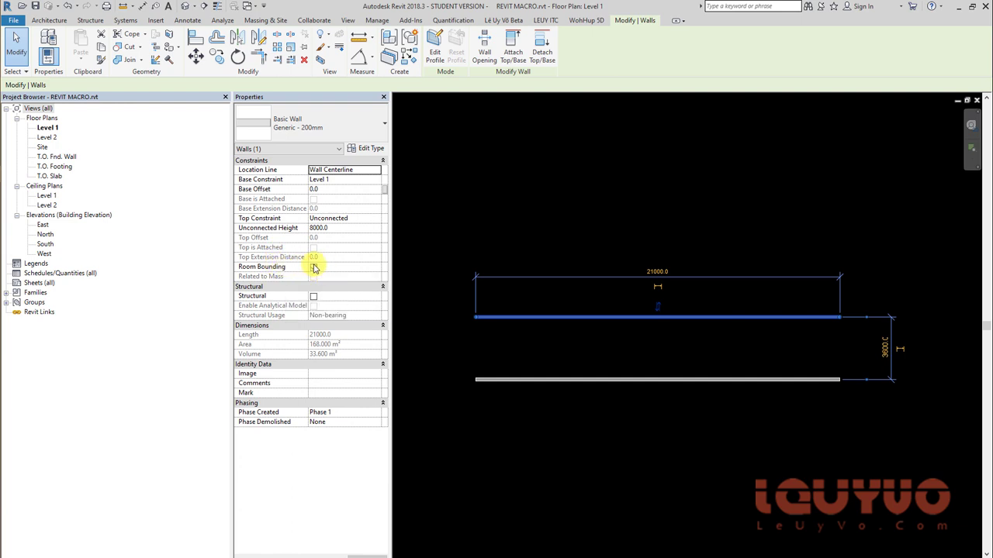
scroll(517, 318, up, 1)
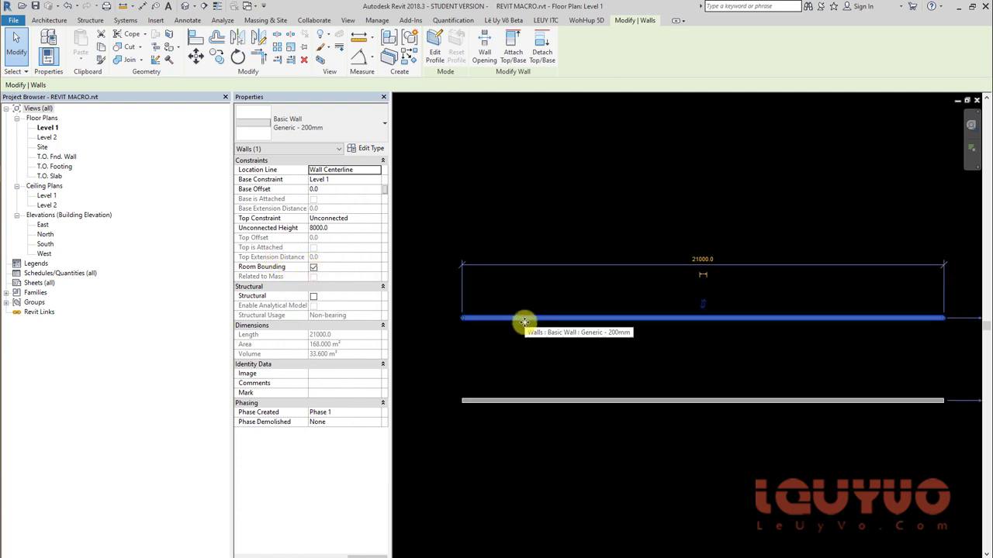
drag(524, 321, 514, 398)
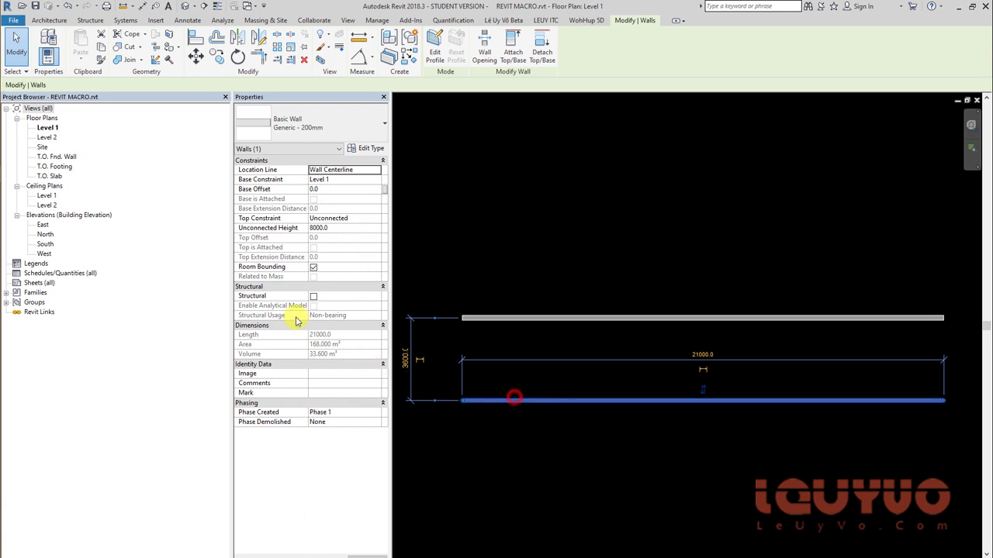
click(576, 437)
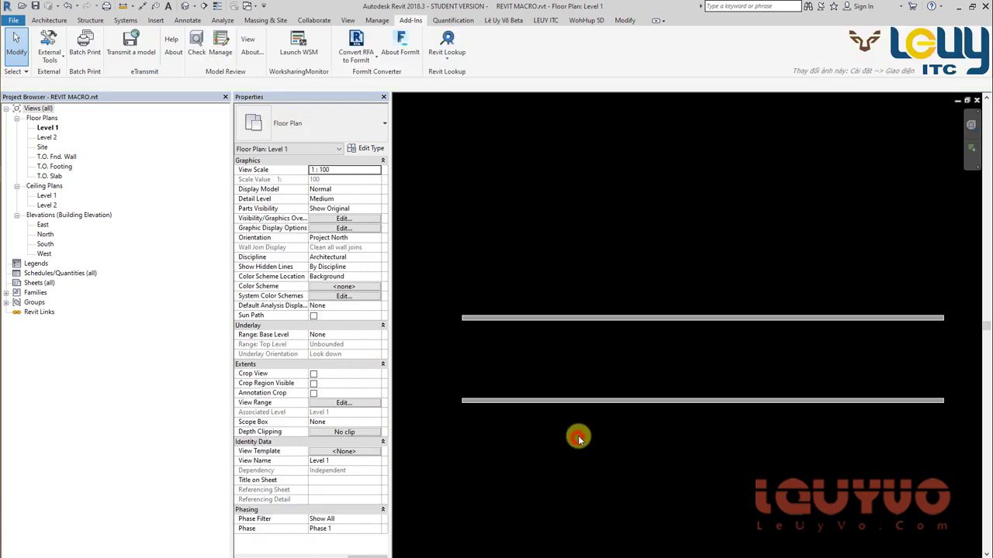
click(587, 319)
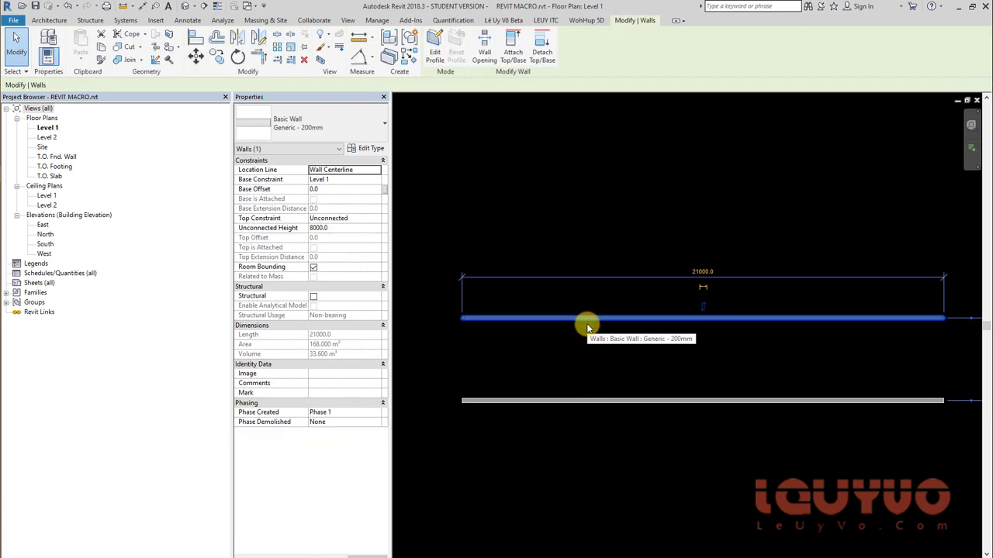
scroll(587, 327, up, 1)
scroll(559, 322, up, 1)
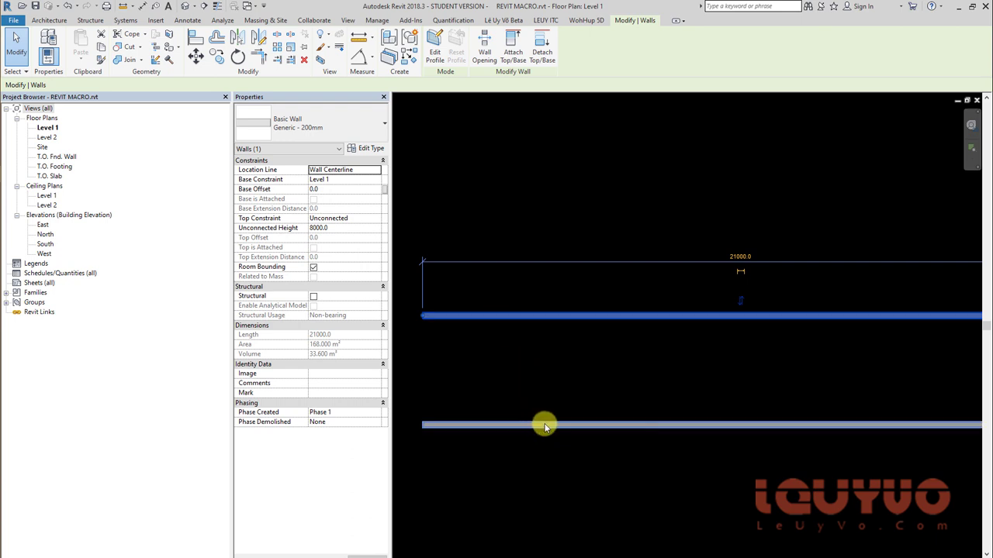
click(540, 425)
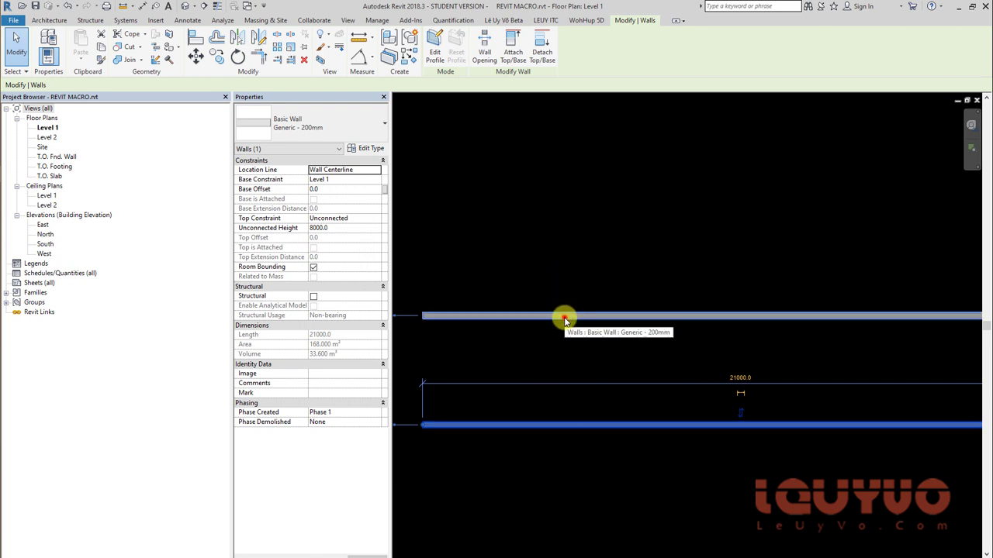
click(563, 317)
click(570, 424)
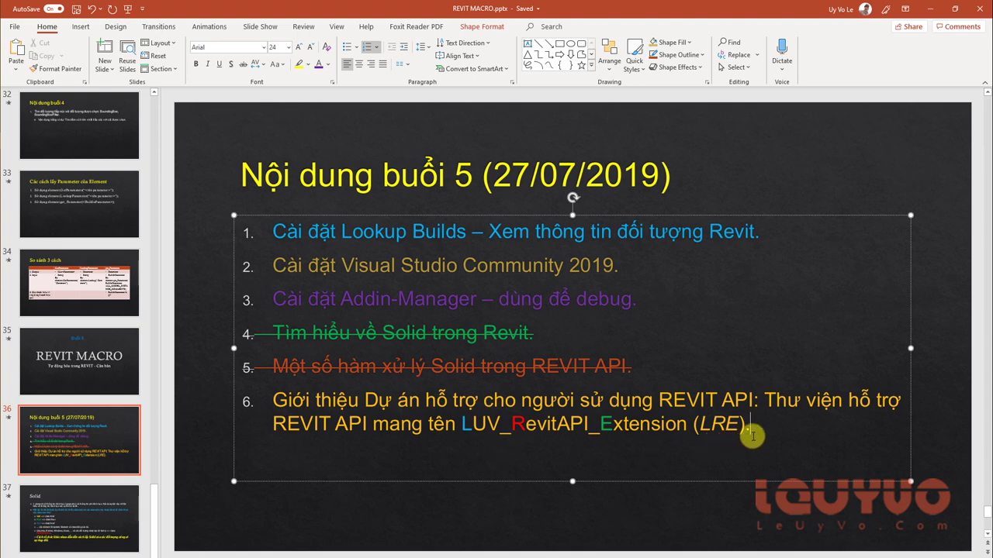
drag(749, 425, 756, 405)
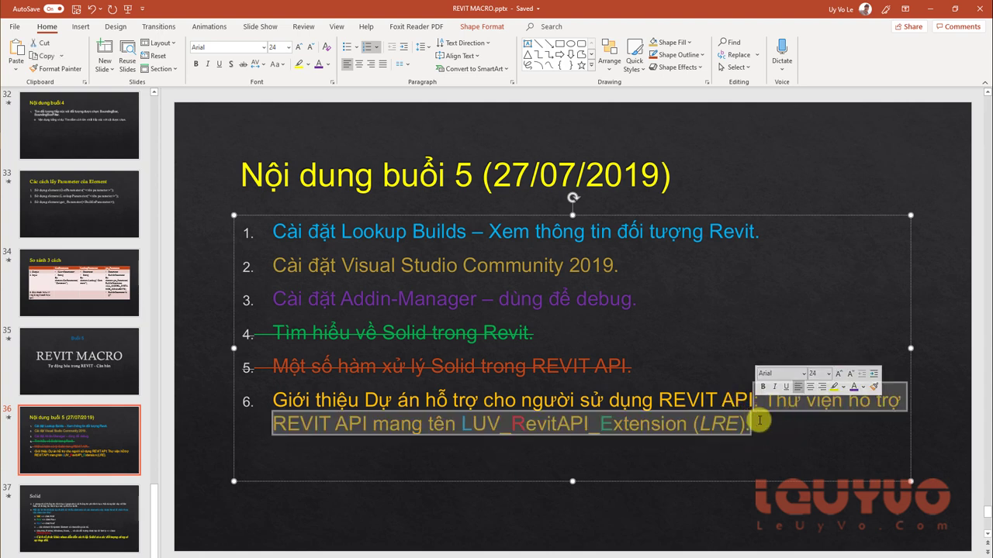
click(761, 426)
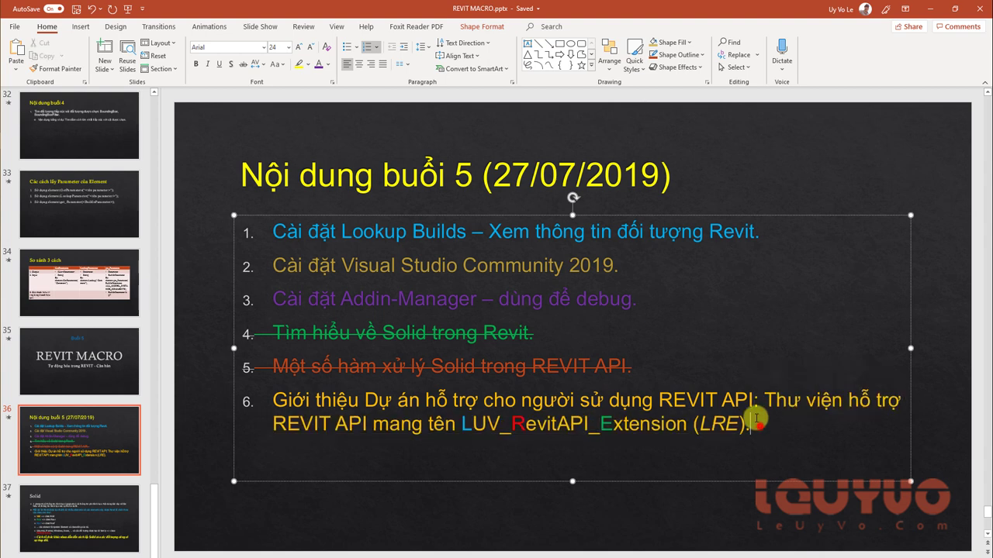
drag(756, 420, 758, 409)
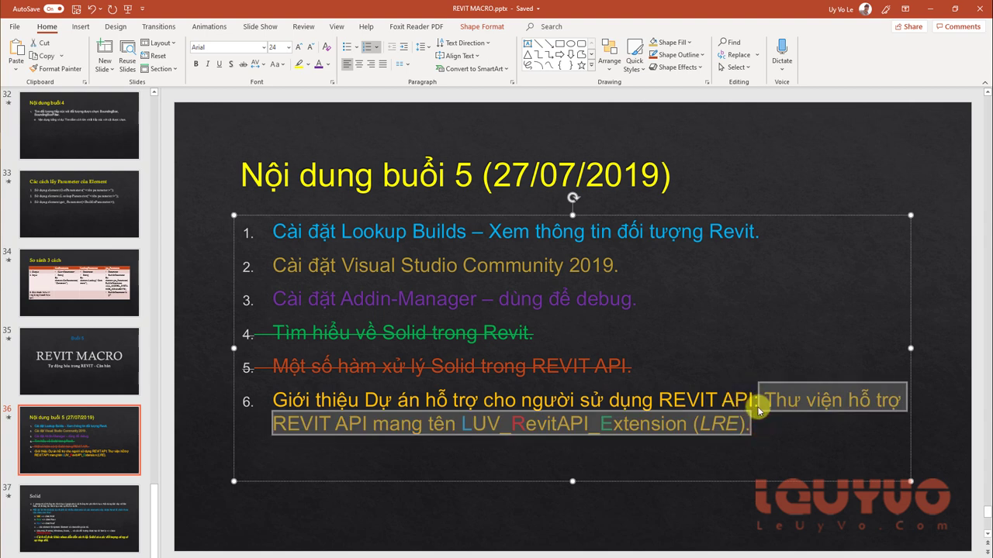
click(757, 424)
drag(757, 424, 751, 400)
click(741, 423)
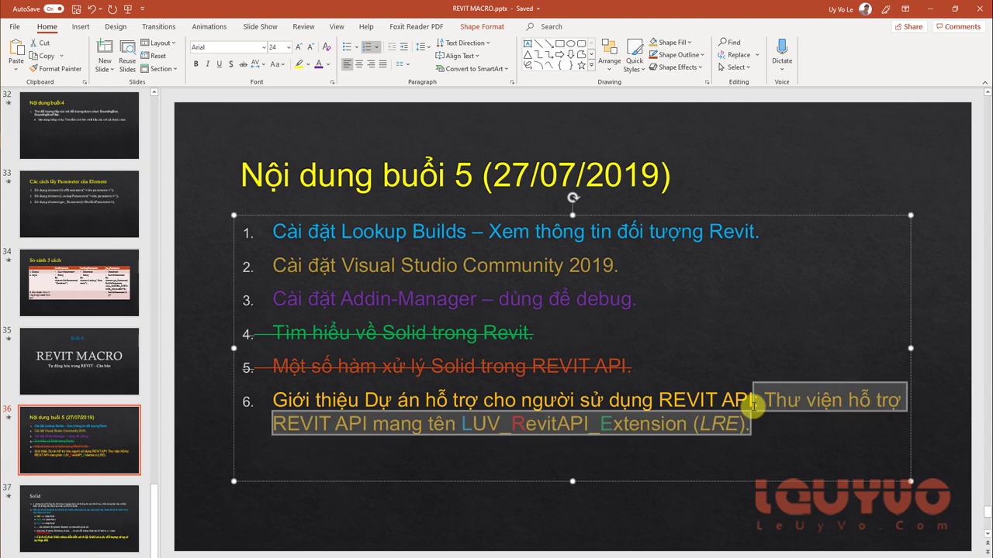
click(743, 425)
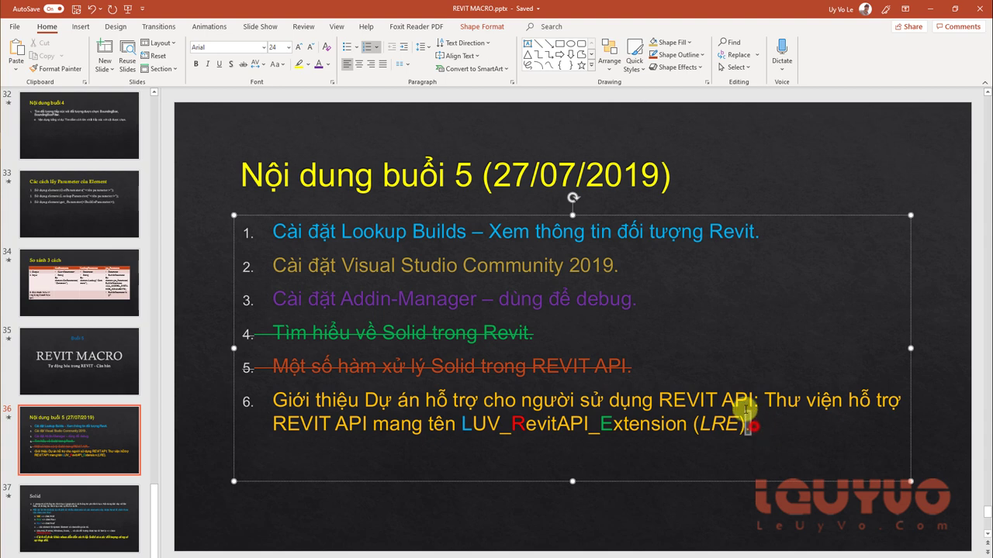
drag(745, 425, 751, 400)
click(754, 423)
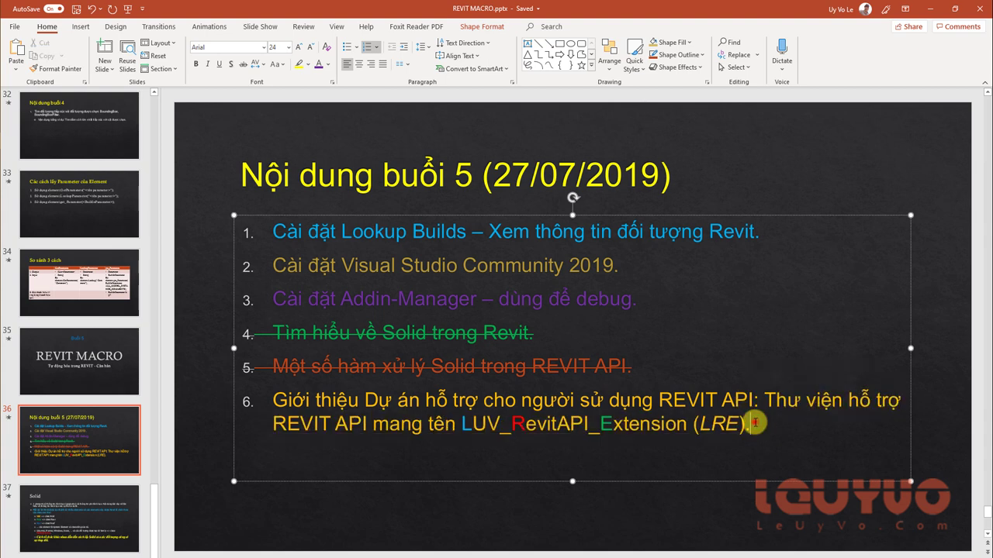
drag(754, 423, 752, 400)
click(756, 425)
drag(756, 425, 307, 401)
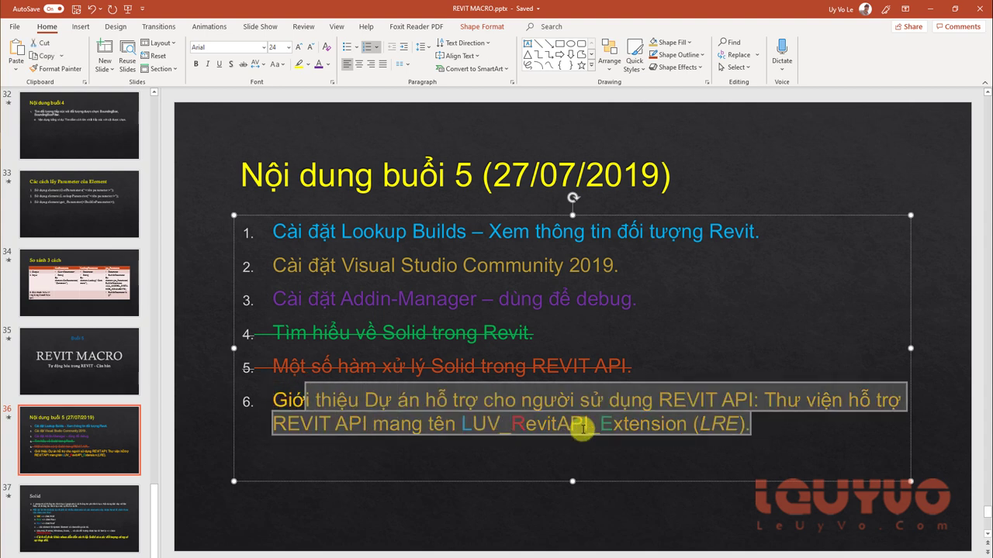
drag(754, 425, 292, 400)
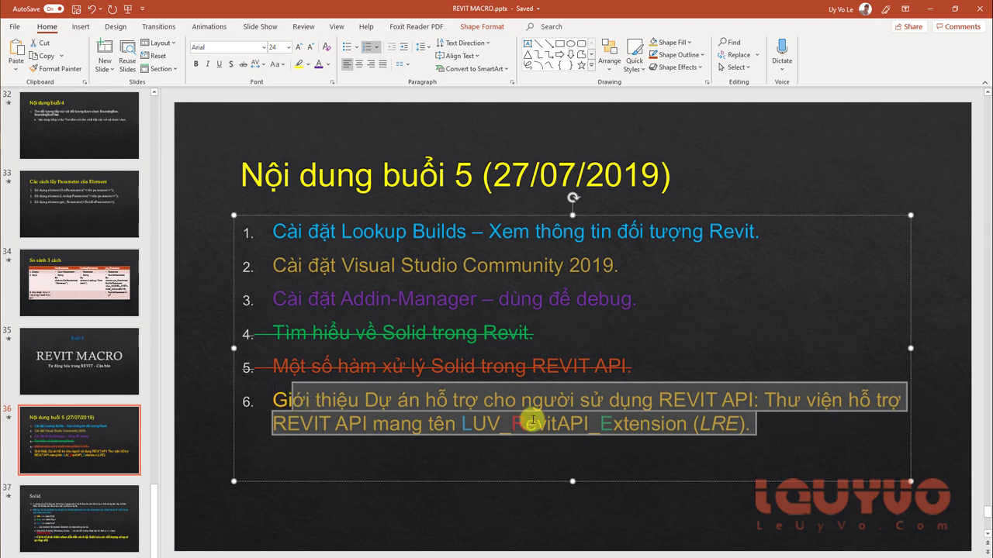
key(Right)
shift+click(599, 428)
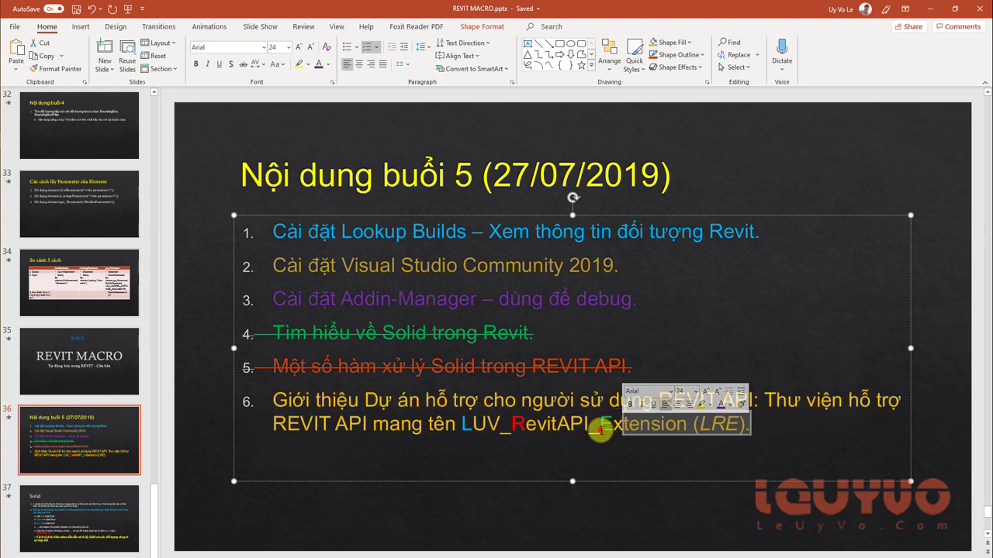
triple_click(598, 427)
click(766, 432)
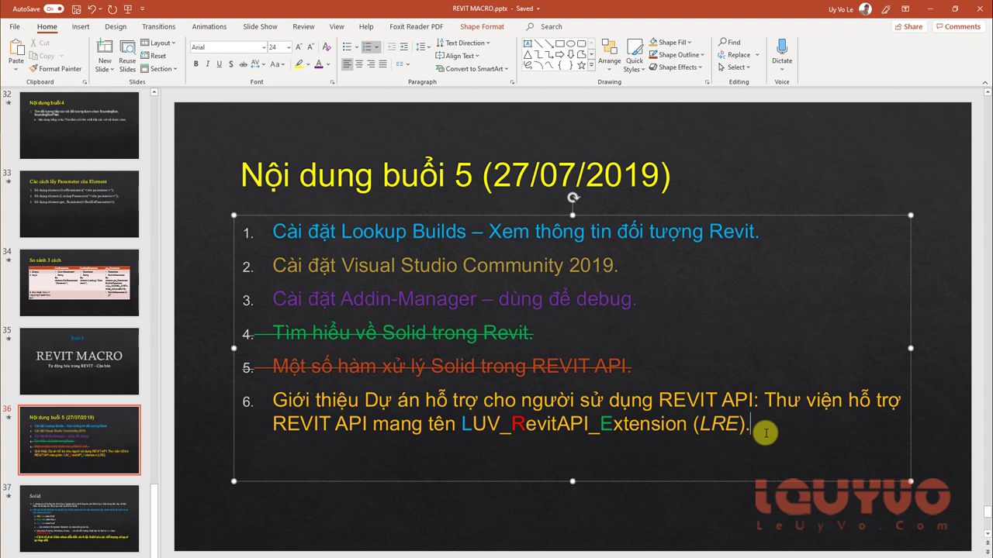
shift+click(756, 401)
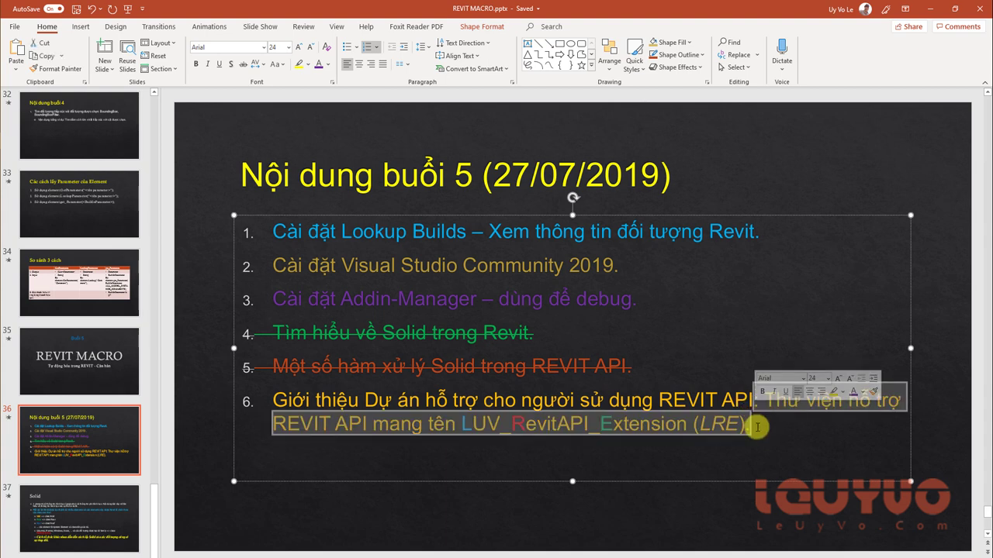
drag(757, 427, 747, 400)
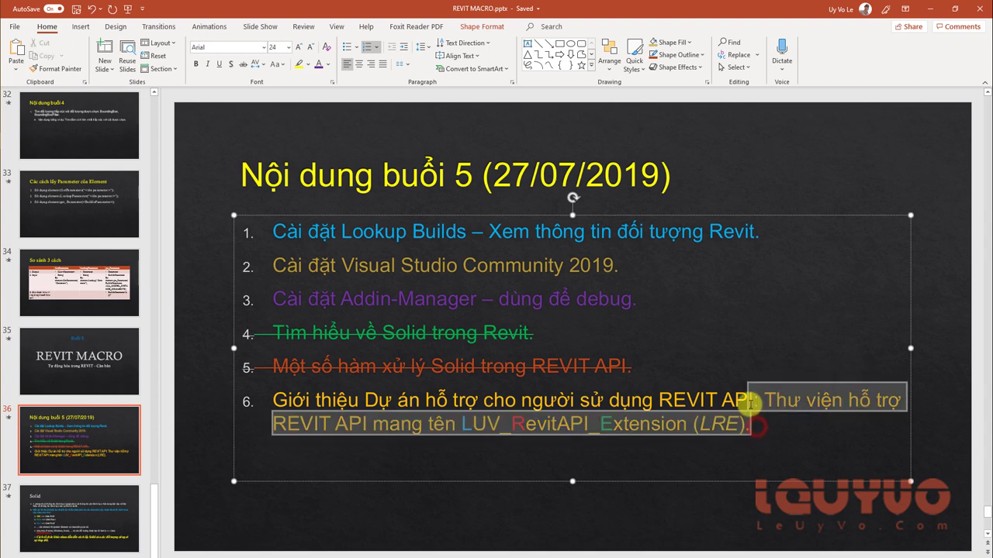
click(760, 431)
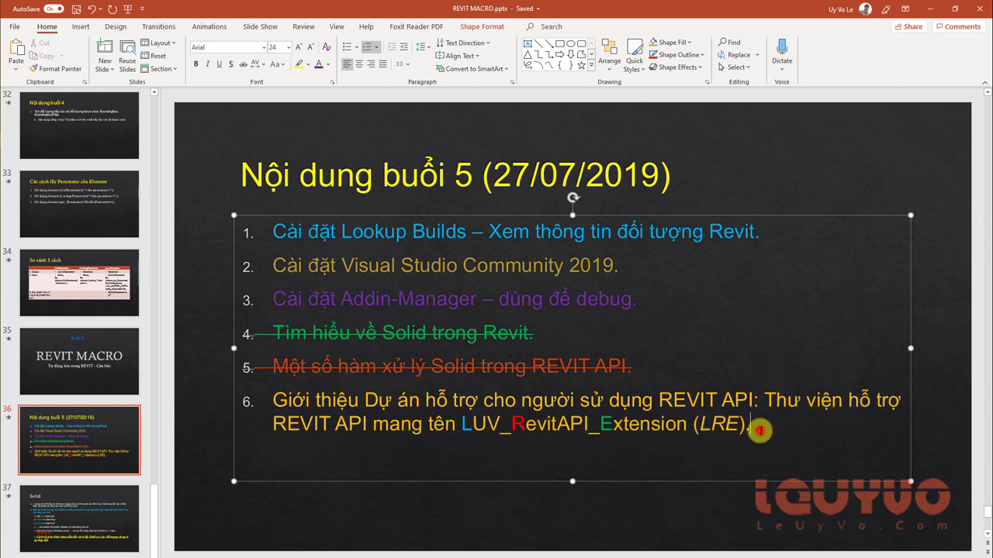
shift+click(751, 395)
click(753, 428)
shift+click(753, 399)
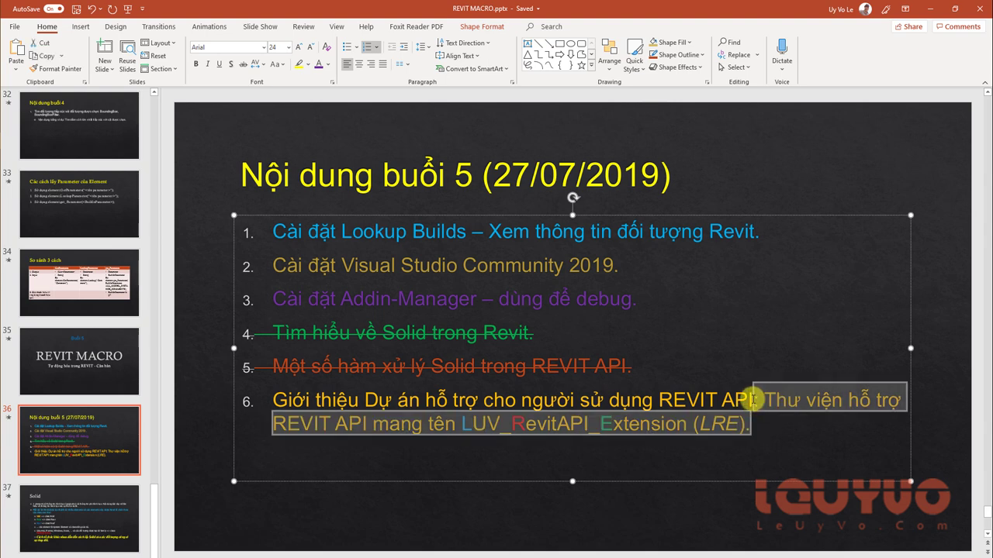
drag(753, 399, 748, 400)
shift+click(754, 399)
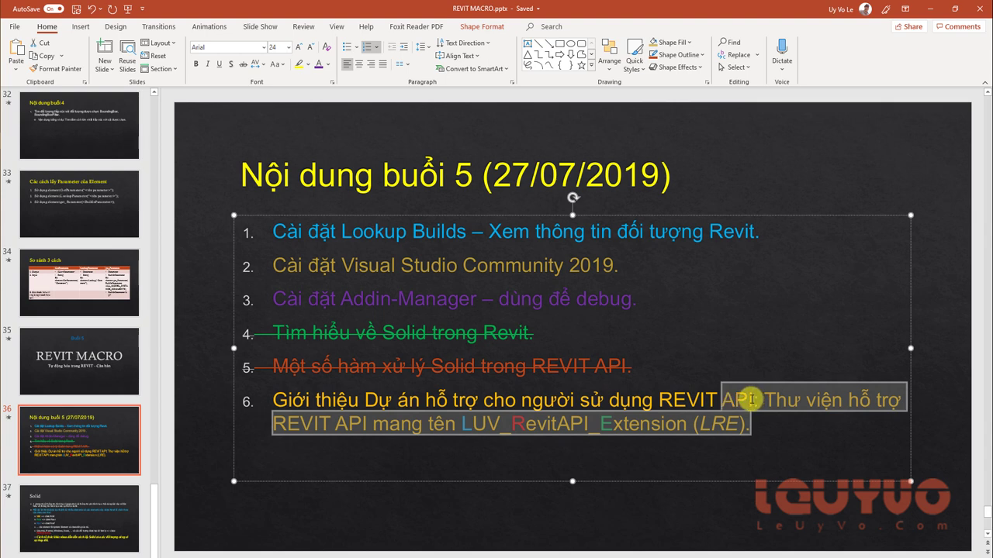
click(752, 427)
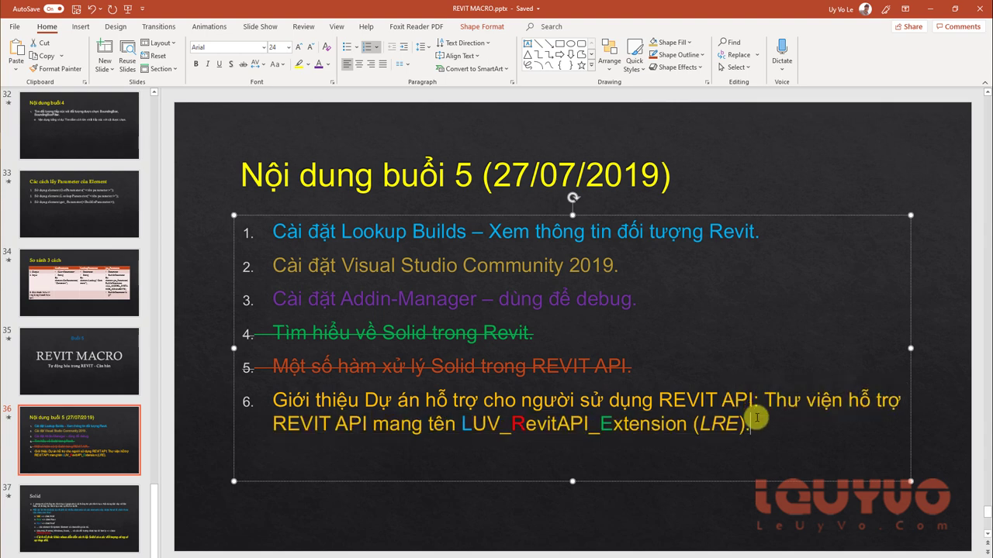
shift+click(753, 401)
key(shift+Left)
key(shift+Left)
key(shift+Left)
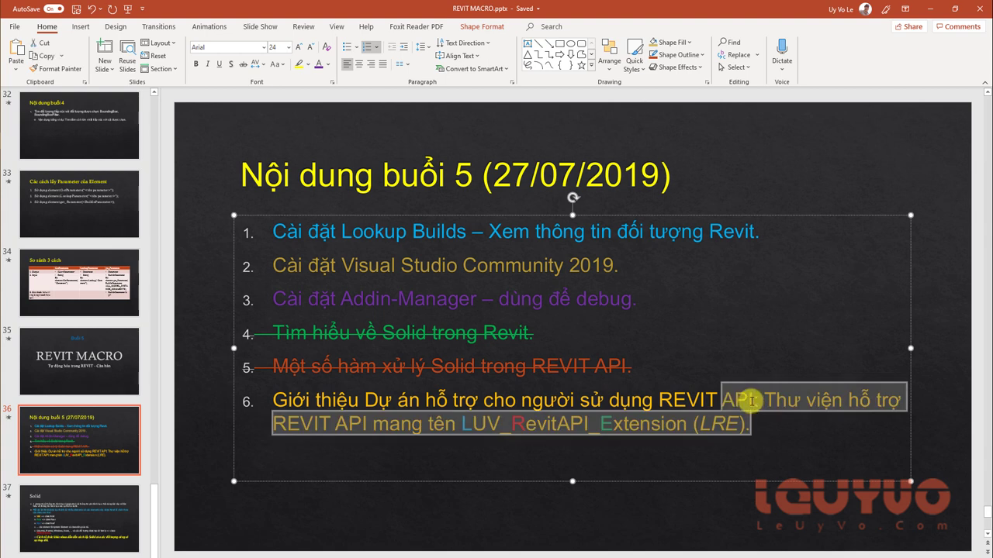
key(shift+Right)
key(shift+Right)
key(shift+Right)
click(748, 401)
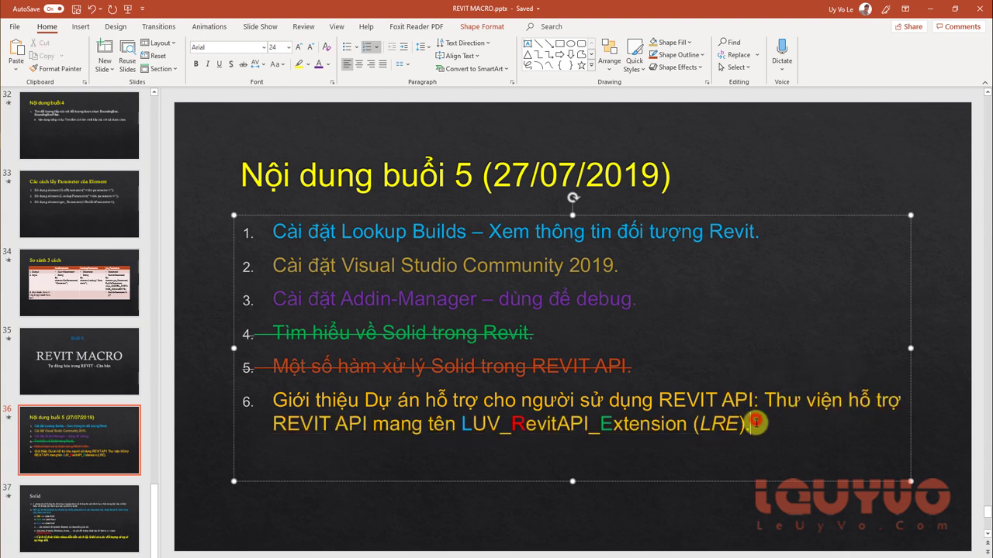
shift+click(753, 424)
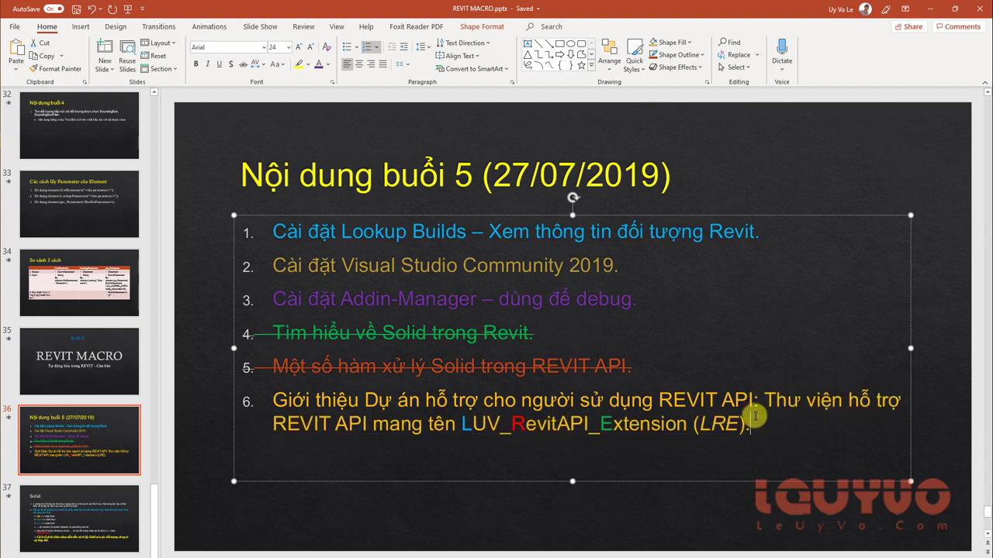
click(750, 425)
shift+click(743, 400)
key(shift+Left)
key(shift+Left)
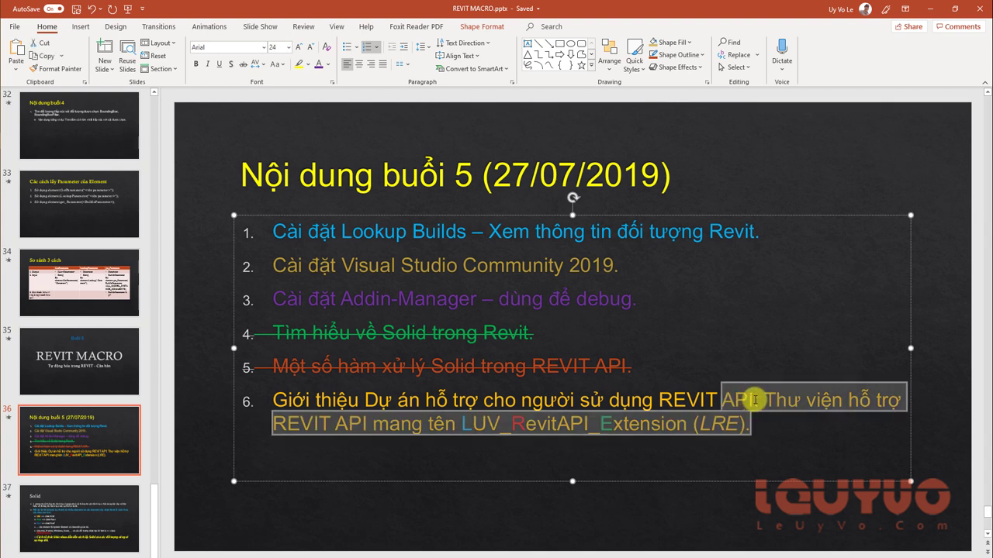
shift+click(715, 399)
shift+click(746, 400)
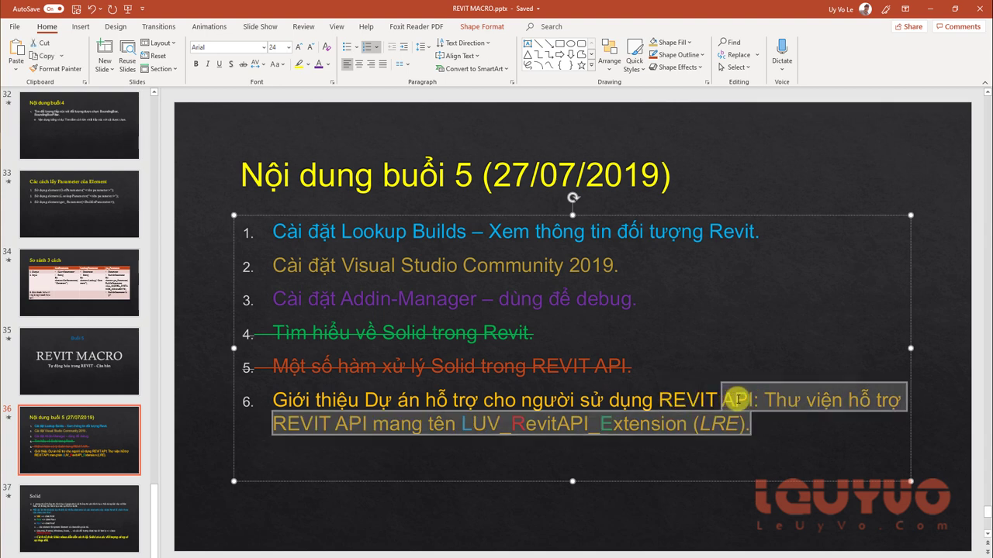
shift+click(752, 401)
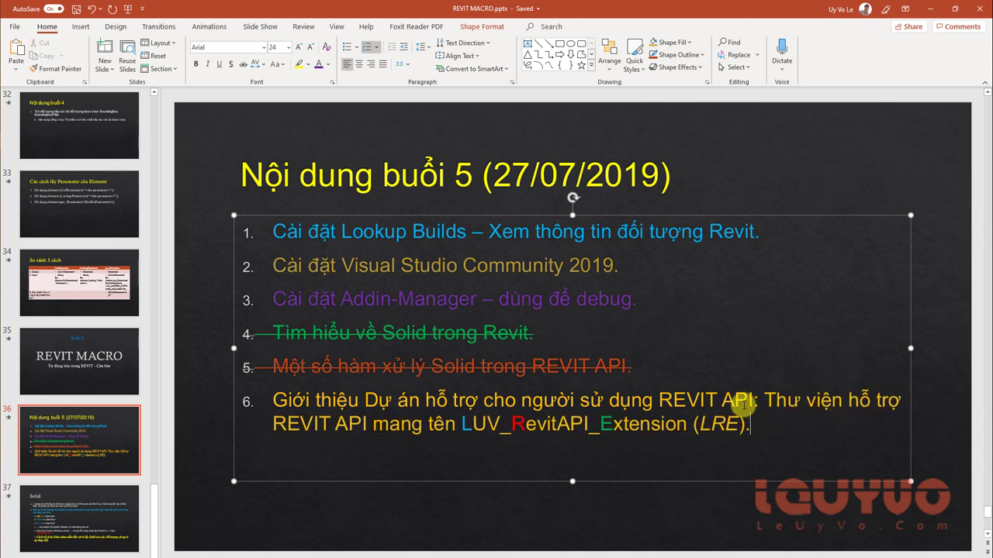
shift+drag(752, 400, 365, 399)
click(380, 387)
click(393, 265)
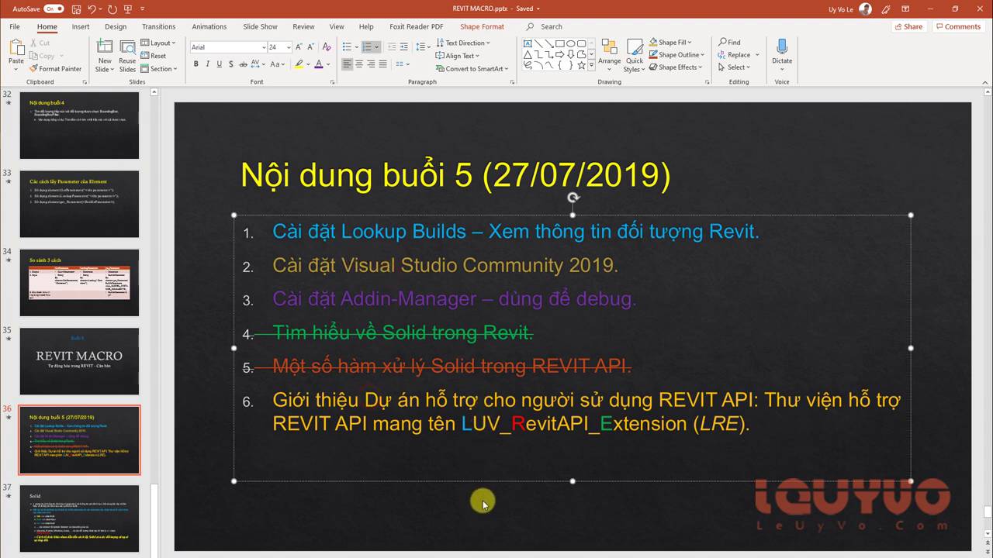
Step: Insert new item 4 'Template Revit Addin cho Visual Studio' after item 3's 'debug.' line
click(357, 233)
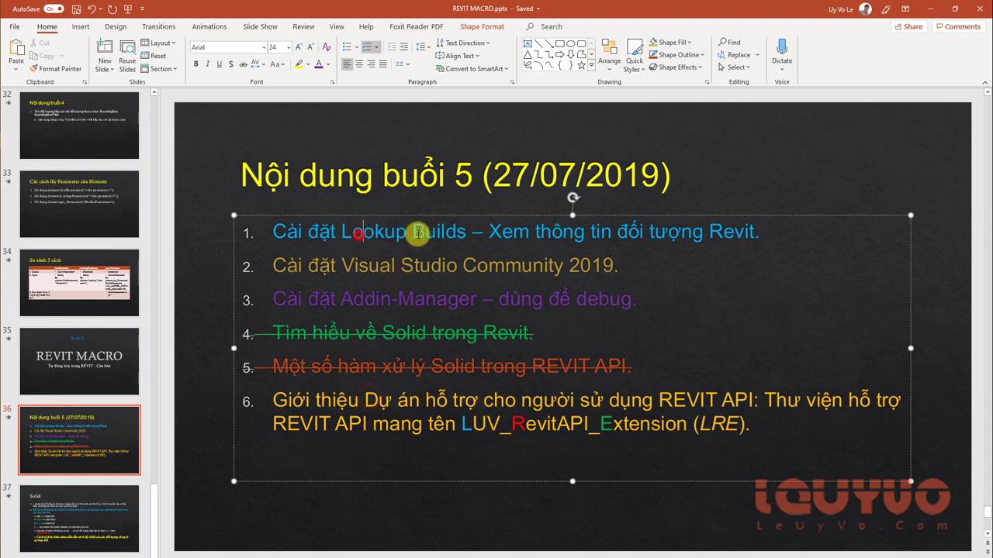
double_click(417, 233)
drag(273, 231, 439, 226)
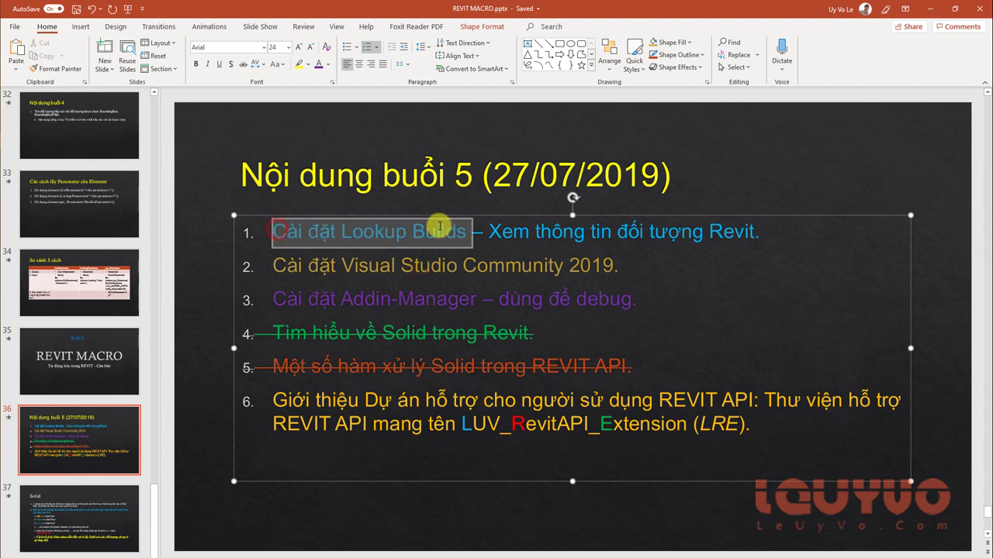
click(637, 302)
key(Return)
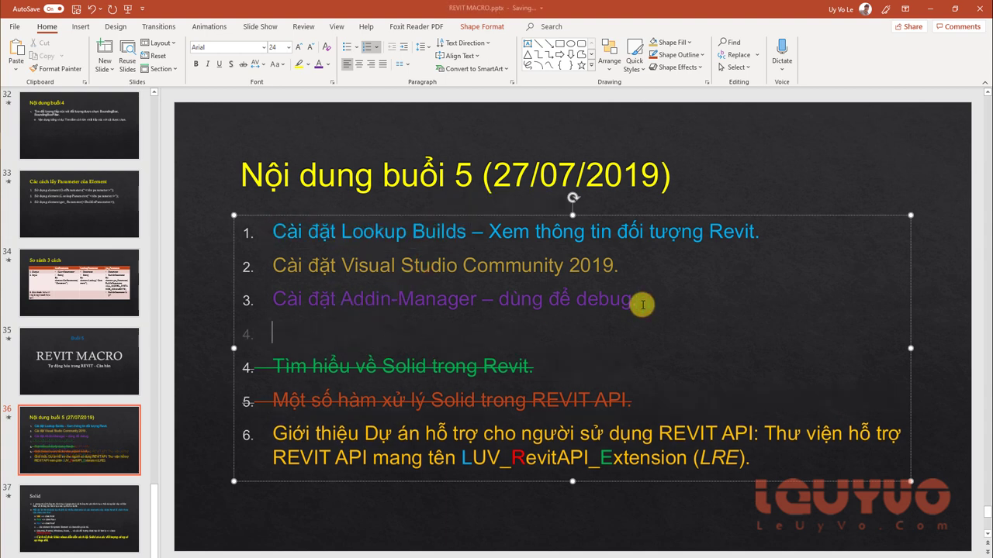
text(Template)
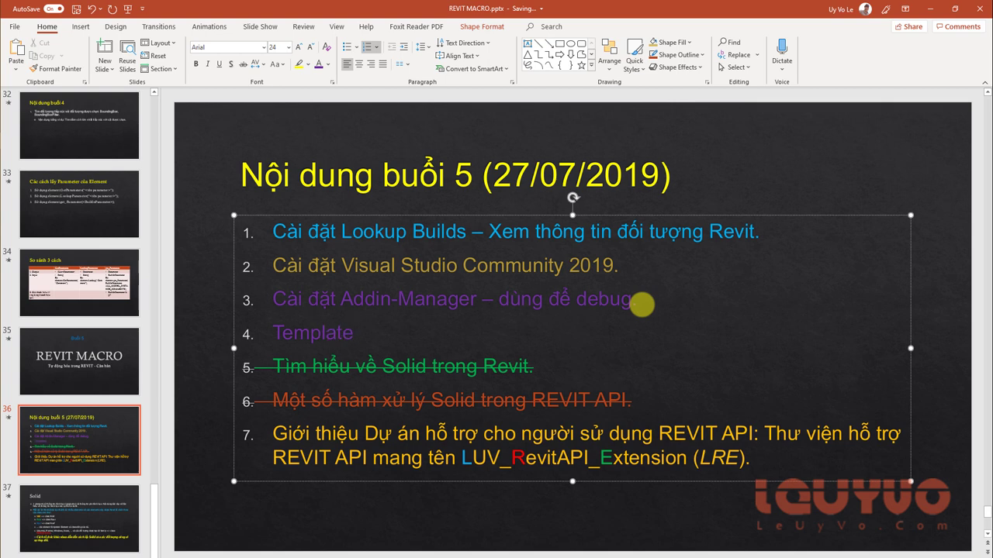
text( Revit)
text( Addin cho)
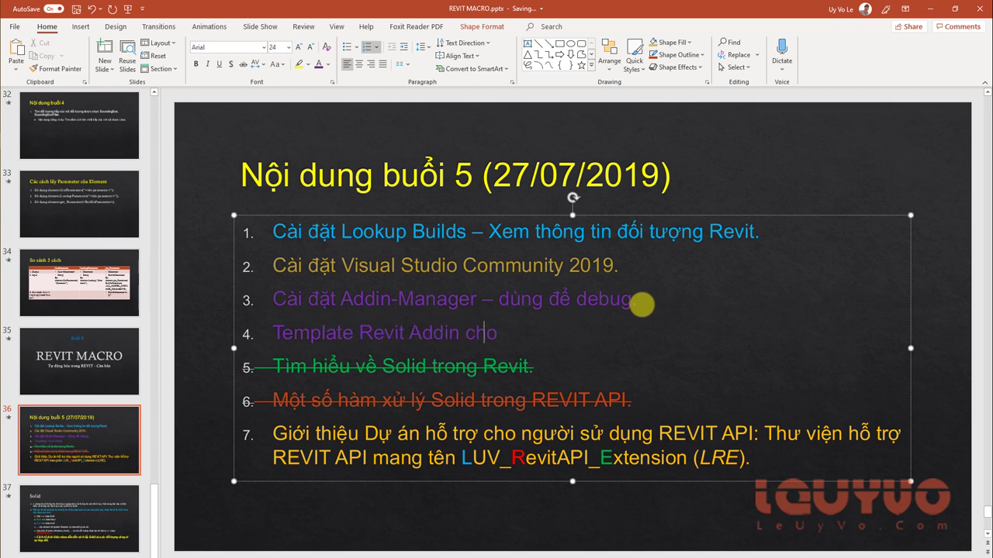
text( Vis)
text(ual S)
text(tudio.)
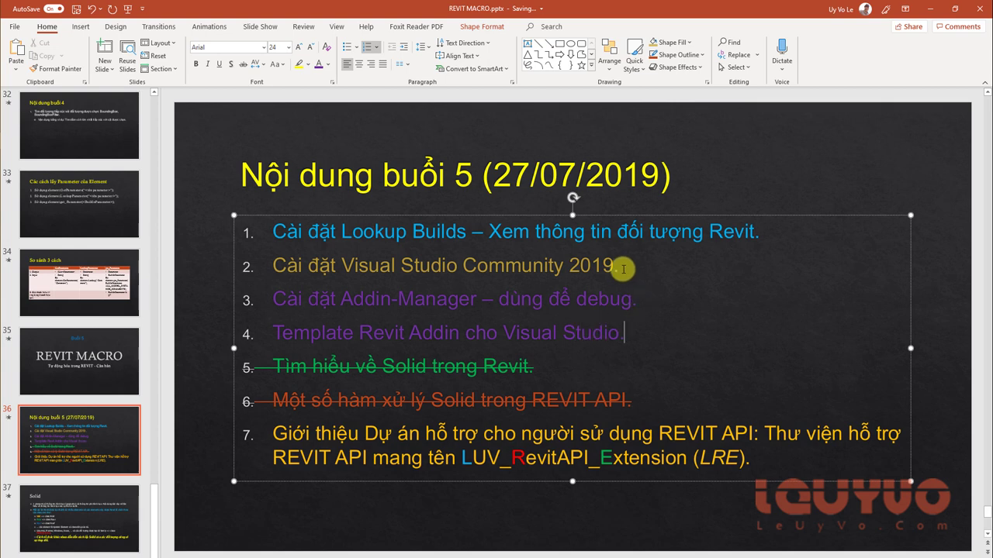
triple_click(275, 332)
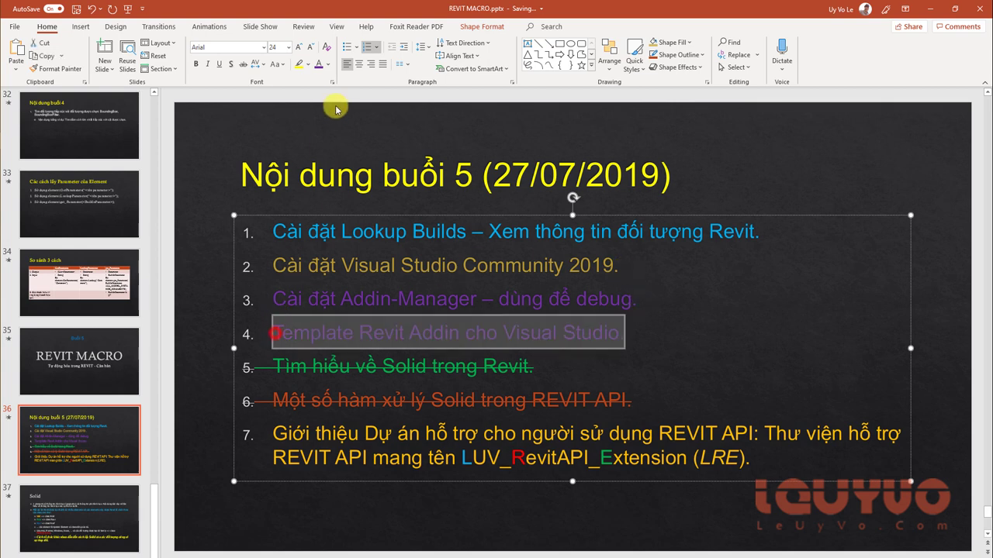
Step: Set the font colour of agenda item 4 to brown
click(328, 65)
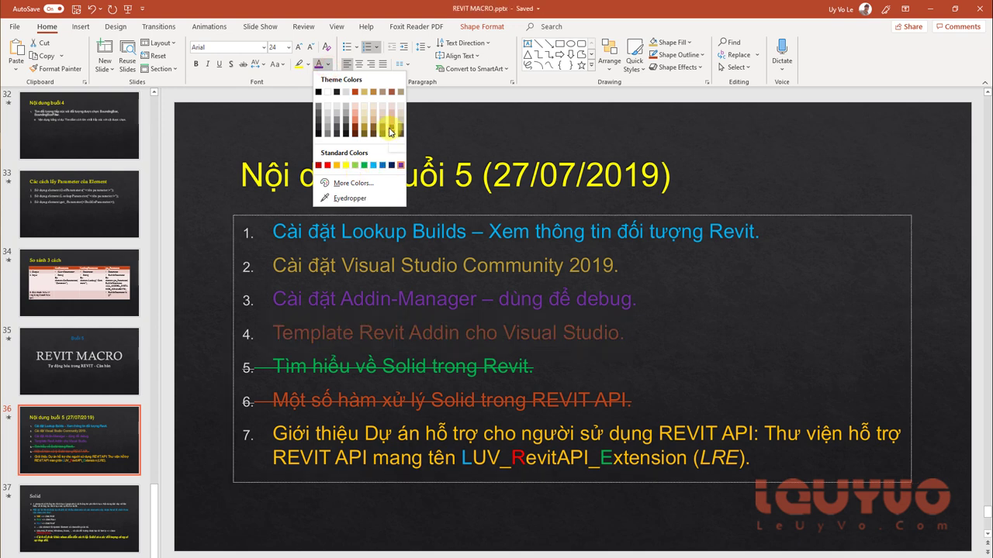
click(391, 133)
click(631, 394)
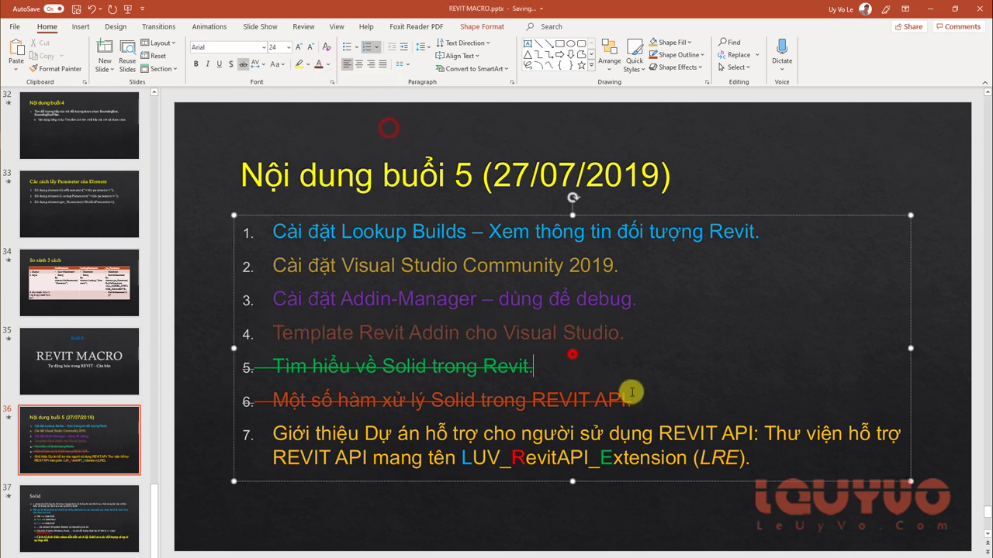
Step: End the agenda line with a full stop, then go to the Revit 2018 Addins folder
click(281, 231)
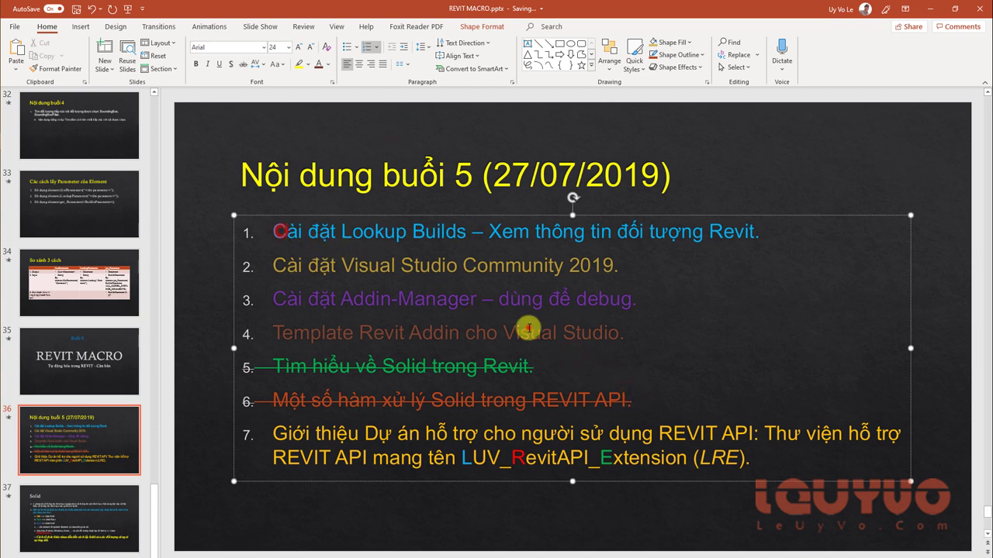
click(528, 327)
click(543, 292)
click(547, 362)
click(578, 433)
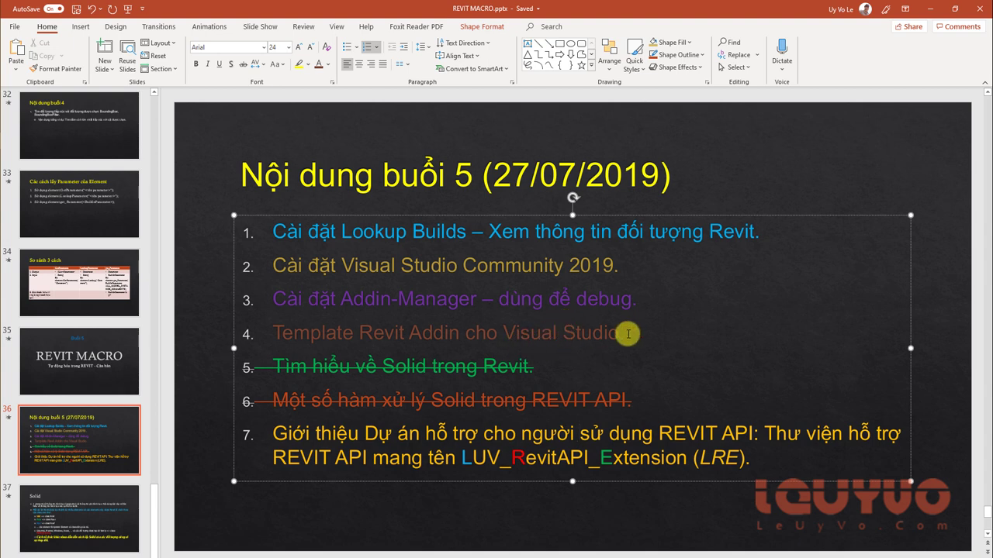
text(.)
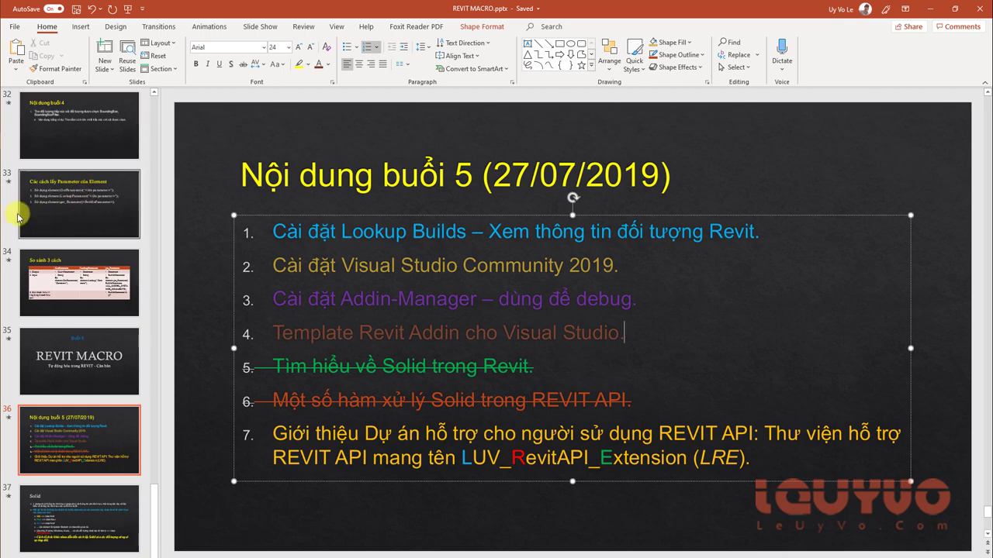
key(alt+Tab)
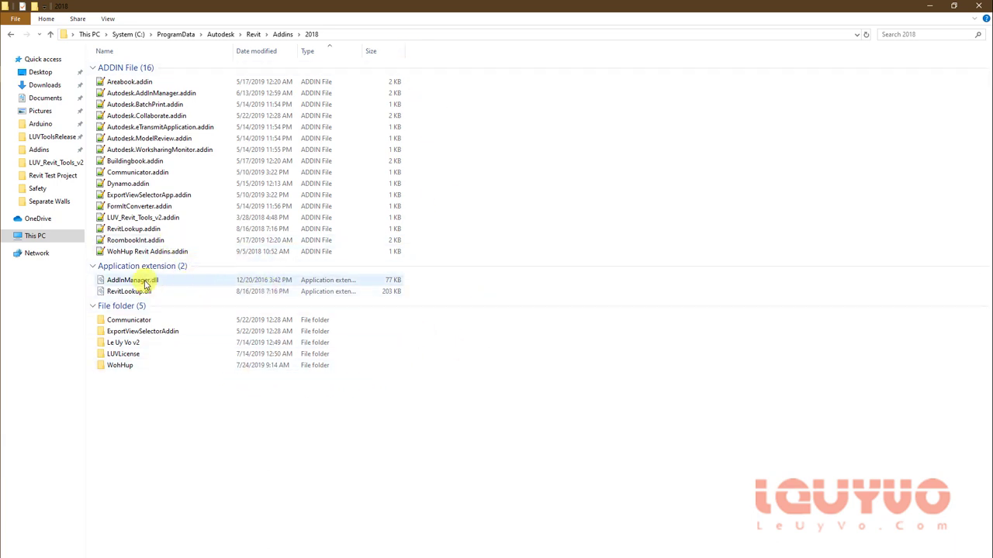
Step: Look over AddInManager.dll, RevitLookup.dll and the .addin files, then open Autodesk.AddInManager.addin in Notepad++
click(144, 282)
click(622, 401)
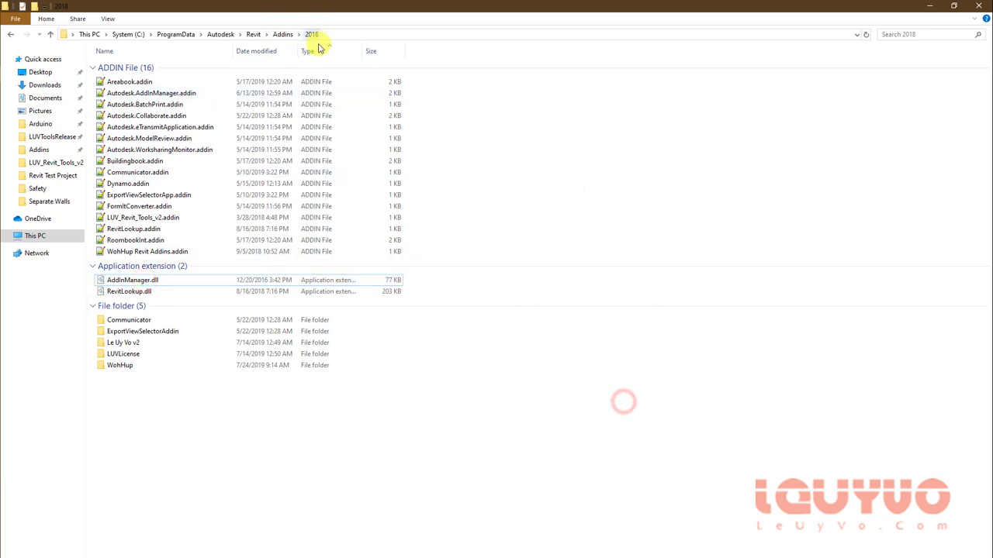
click(144, 280)
shift+click(148, 292)
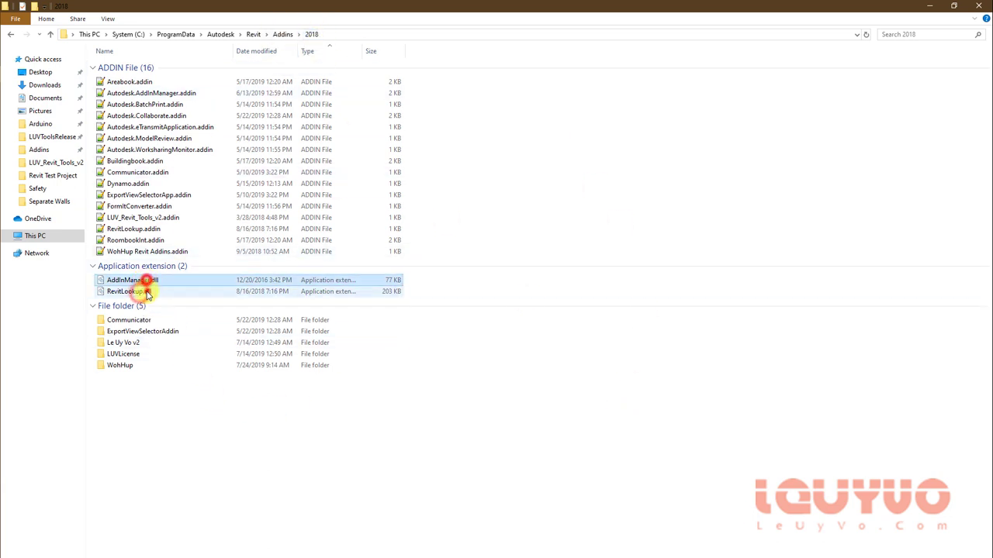
click(151, 282)
click(150, 299)
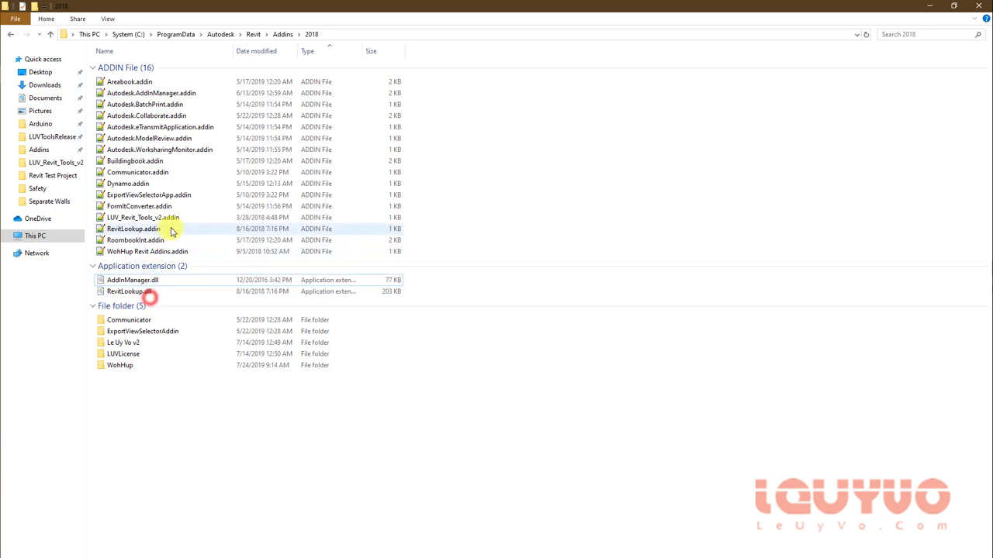
click(152, 231)
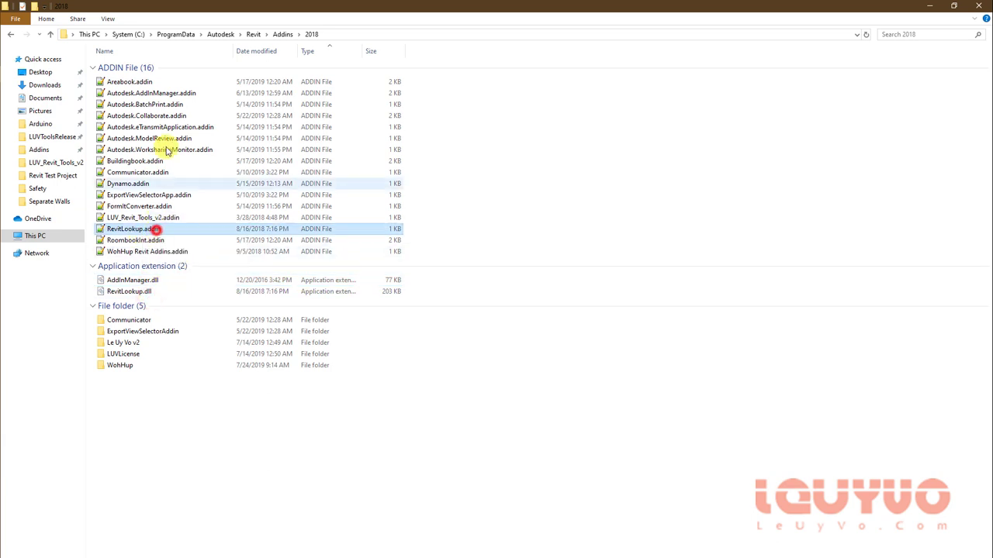
click(193, 94)
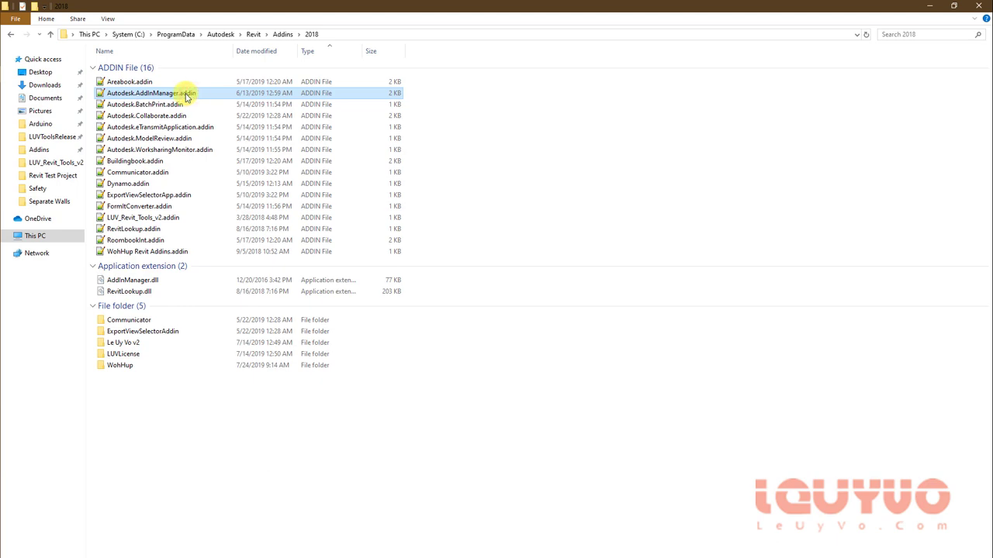
mouse_move(186, 94)
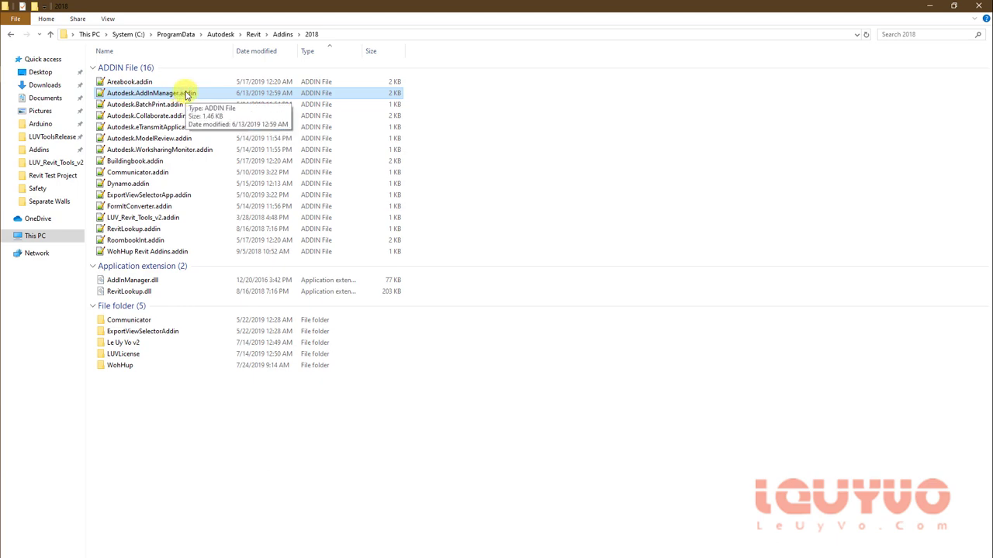
double_click(186, 94)
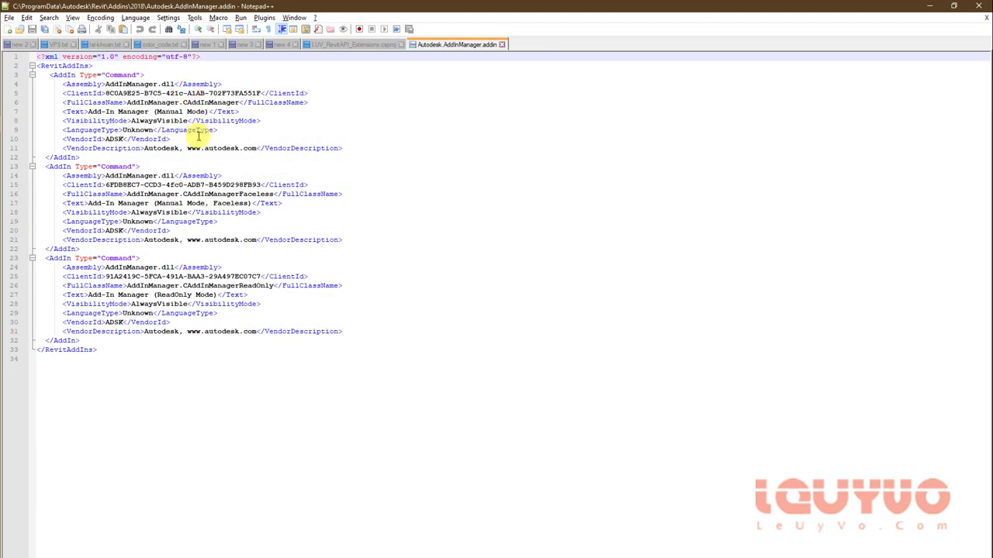
Step: Type a test '[' on line 4 of the addin file, then close it without saving
click(109, 83)
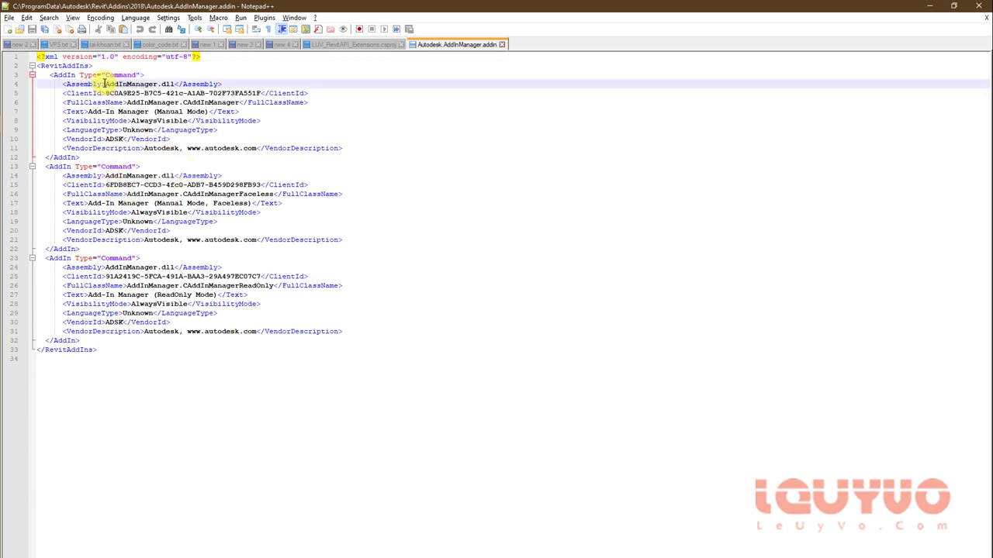
shift+click(170, 83)
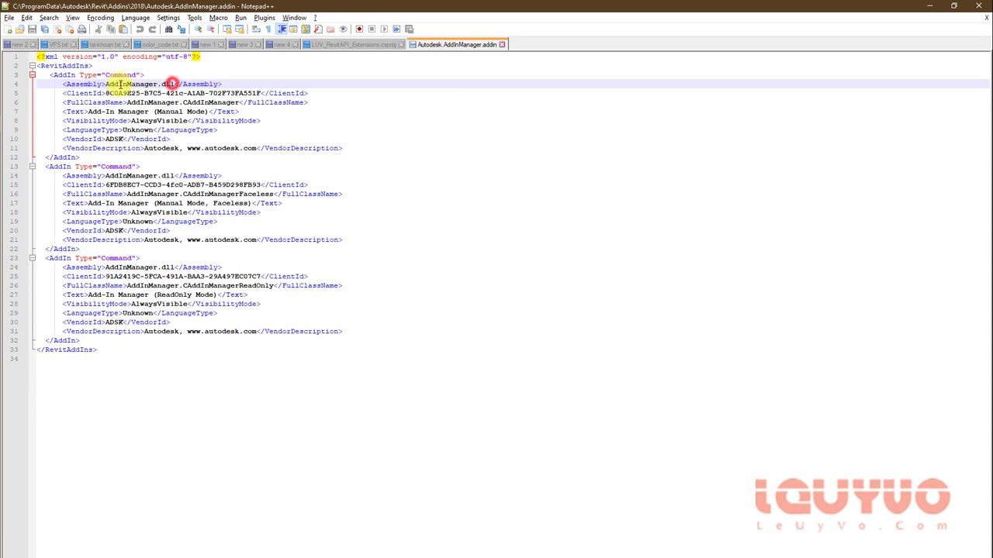
click(106, 84)
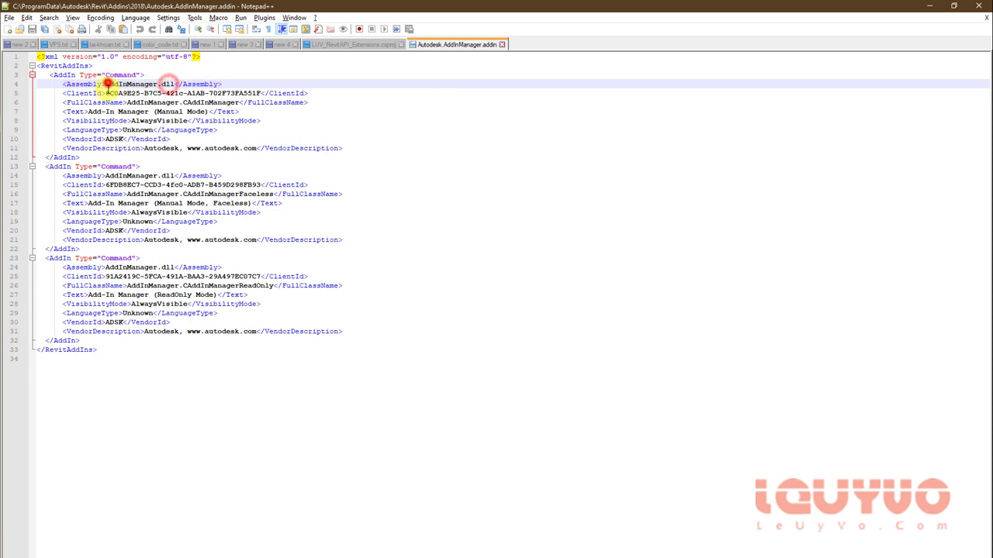
text([)
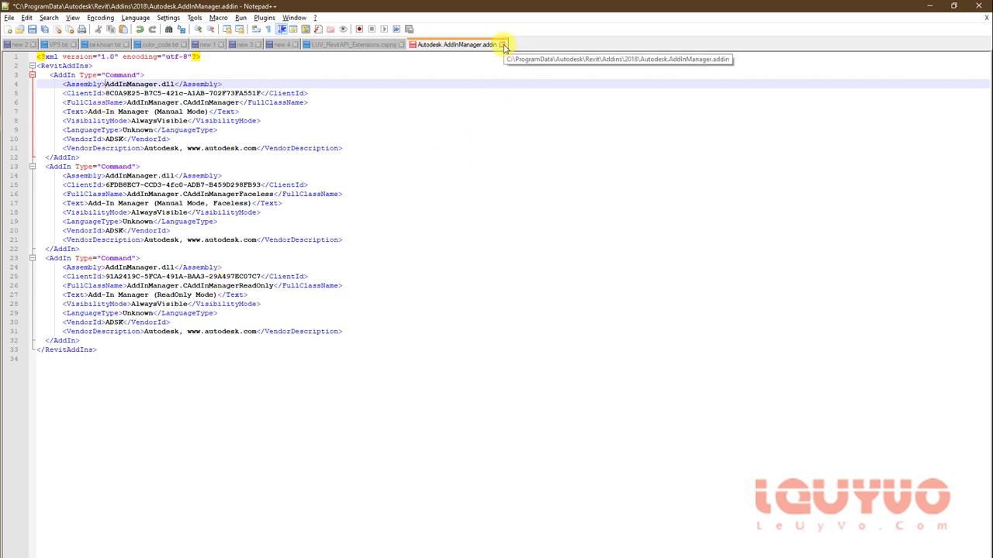
click(504, 45)
click(530, 337)
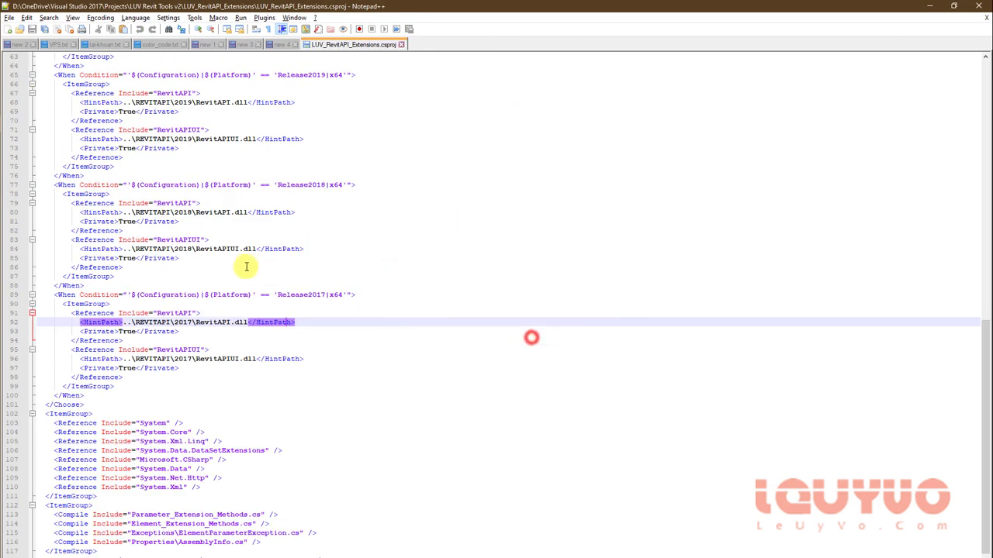
Step: Go through the Addins folder, Visual Studio and the agenda slide, ending in LearnTogether
key(alt+Tab)
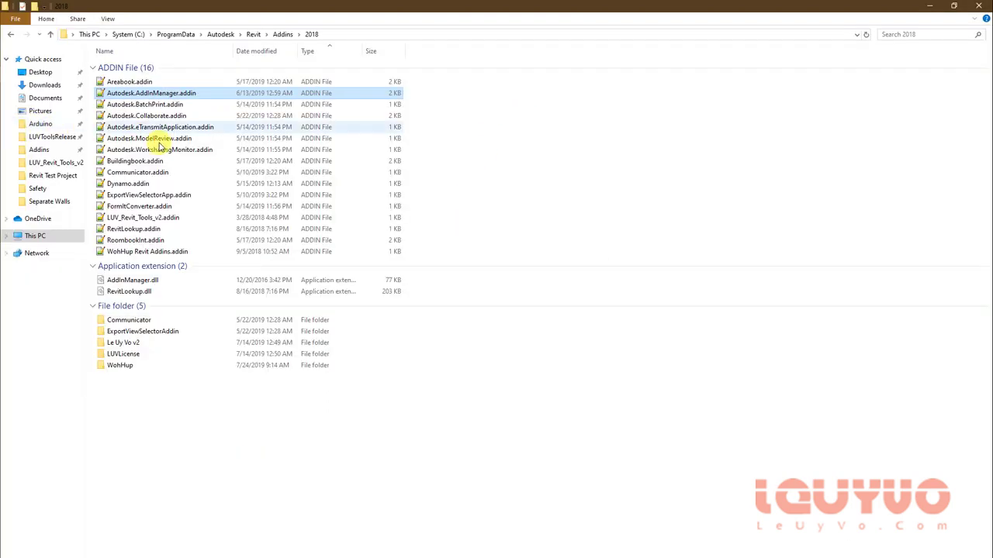
click(397, 397)
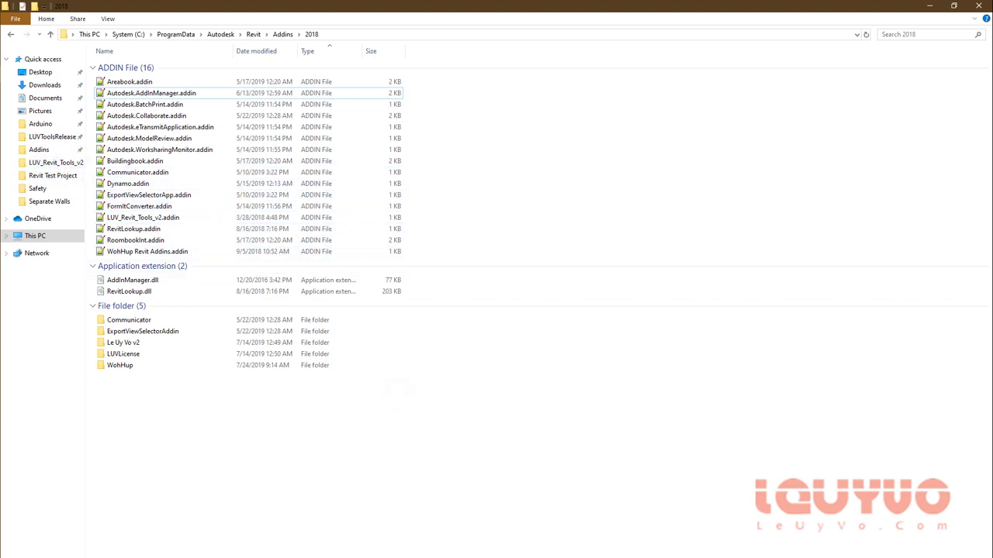
key(alt+Tab)
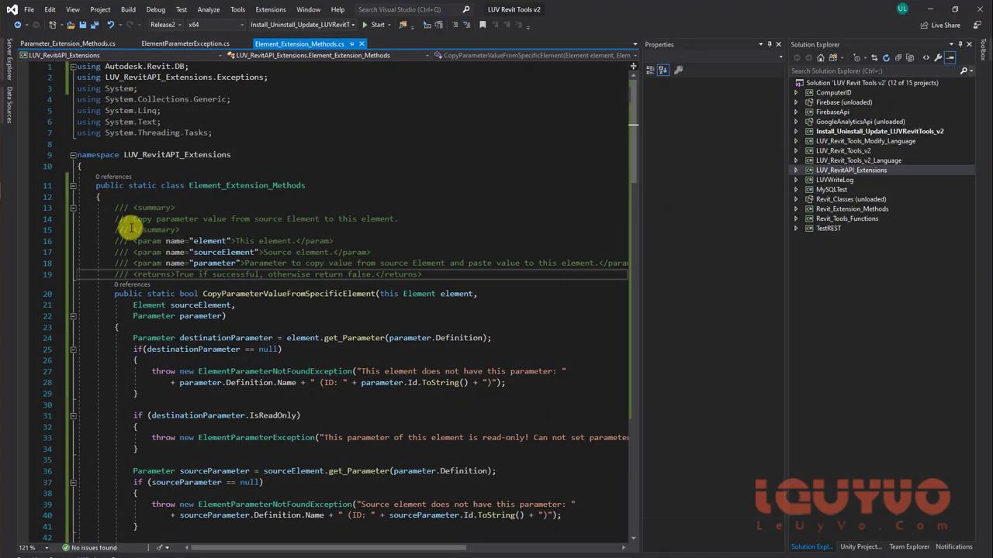
key(alt+Tab)
key(alt+Tab)
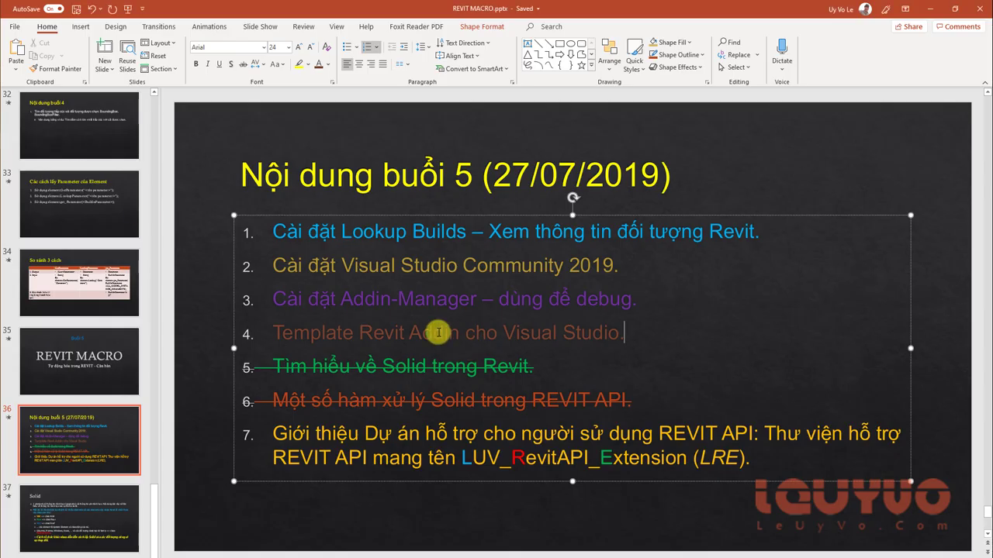
click(415, 231)
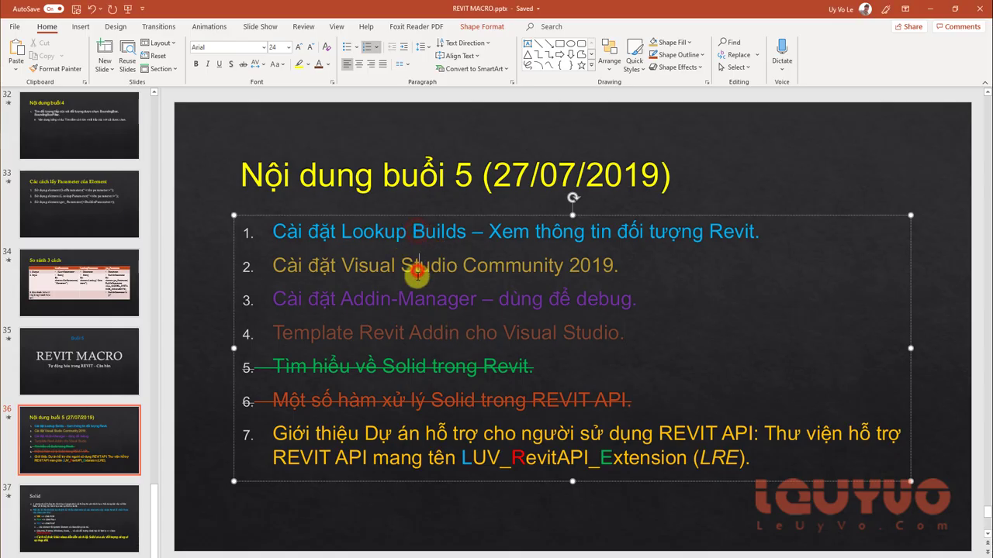
click(419, 273)
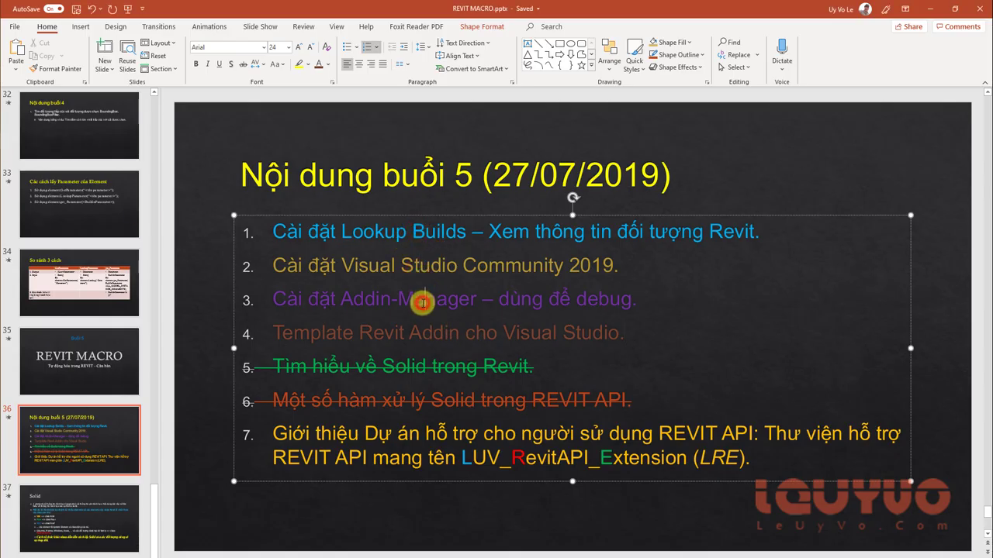
key(alt+Tab)
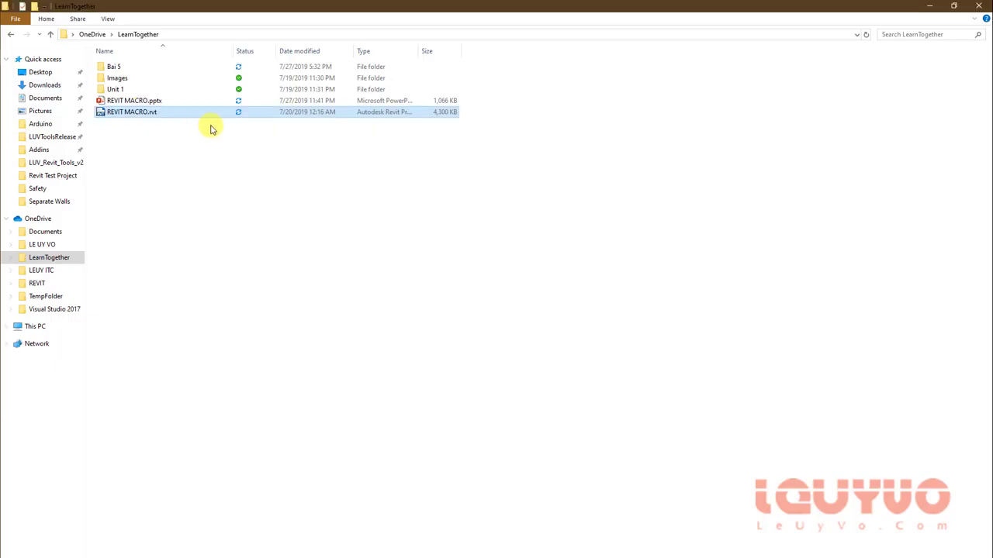
Step: Open the Bai 5 folder, view Modify VS.png, then close the image viewer
double_click(154, 67)
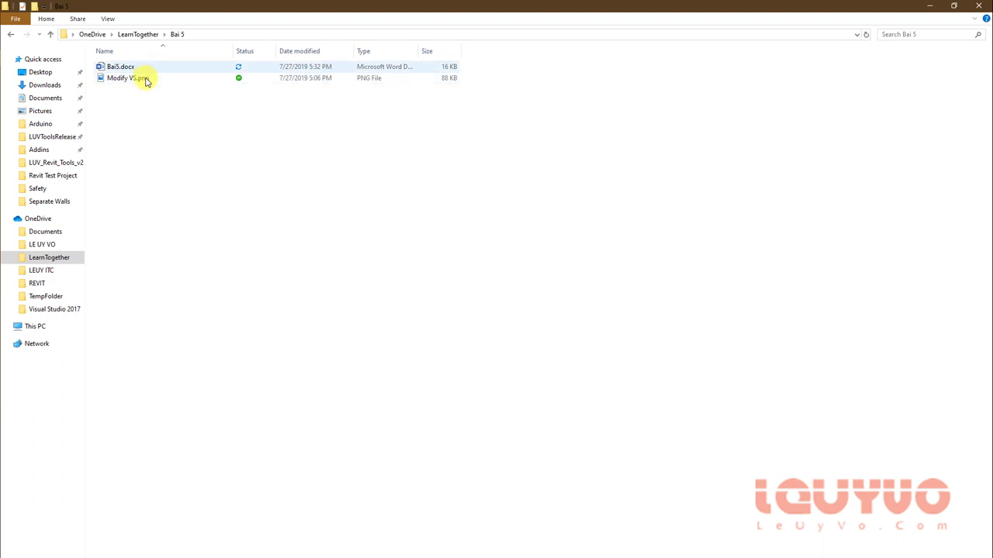
double_click(145, 78)
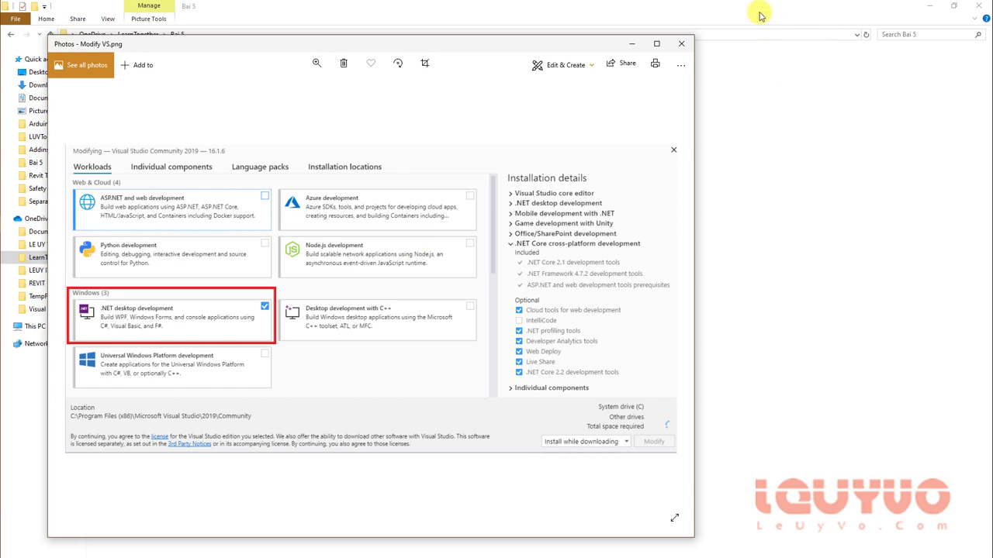
click(681, 43)
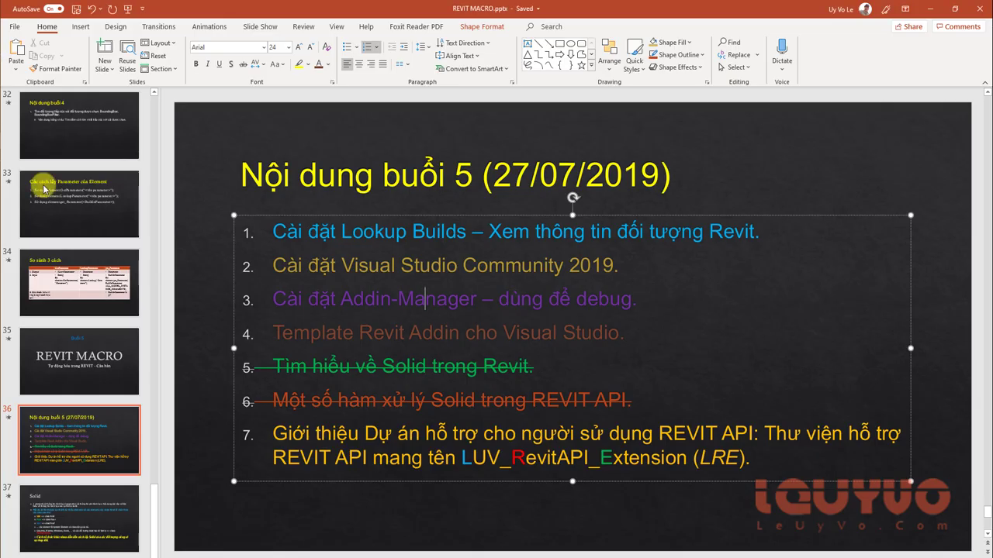
Step: Look over agenda items 1–4 on slide 36, then launch Visual Studio 2019
mouse_move(275, 231)
mouse_down()
mouse_move(527, 232)
mouse_move(618, 303)
mouse_move(631, 339)
mouse_move(627, 288)
mouse_move(631, 329)
mouse_up()
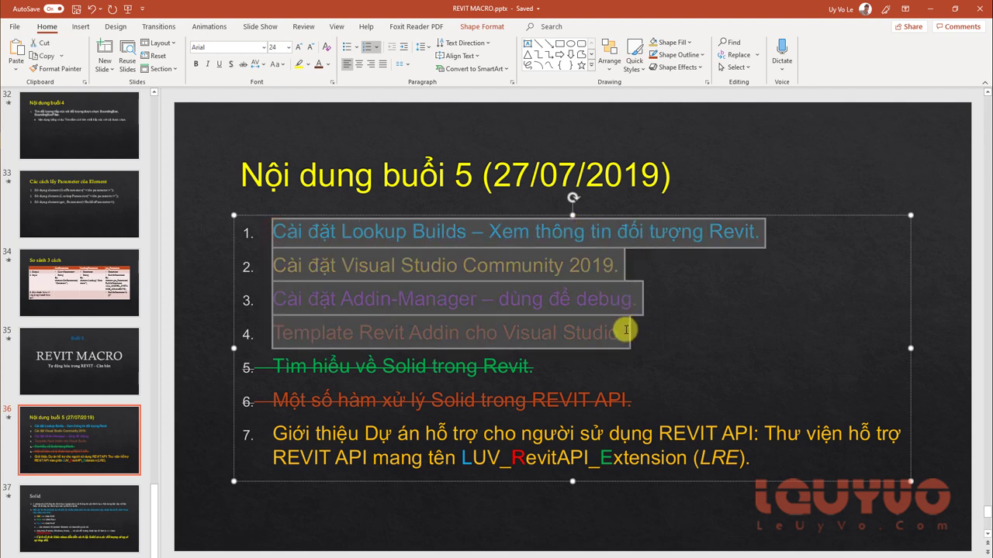
click(628, 334)
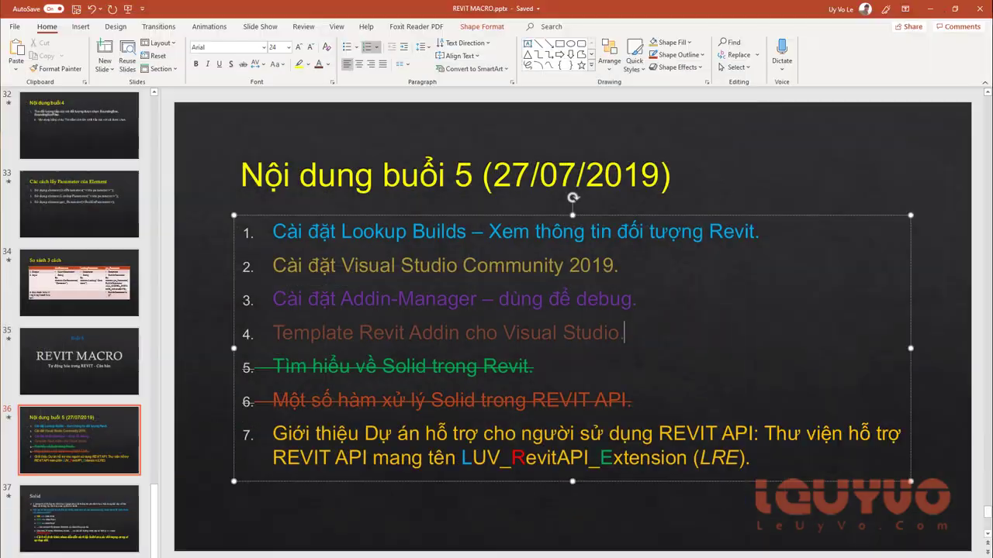
key(super)
click(412, 324)
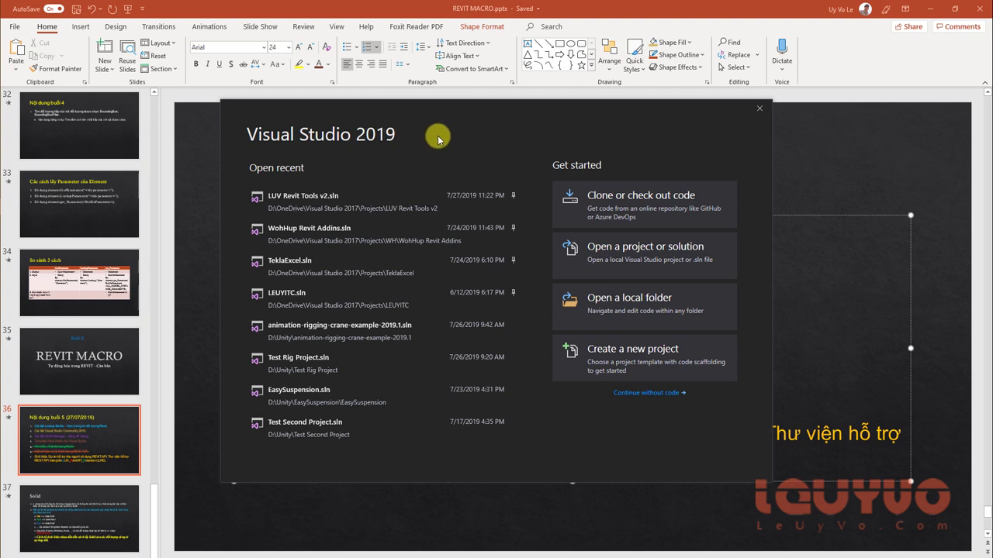
Step: Search the project templates for 'revit', choose Revit 2018 Addin and continue to configuration
click(686, 361)
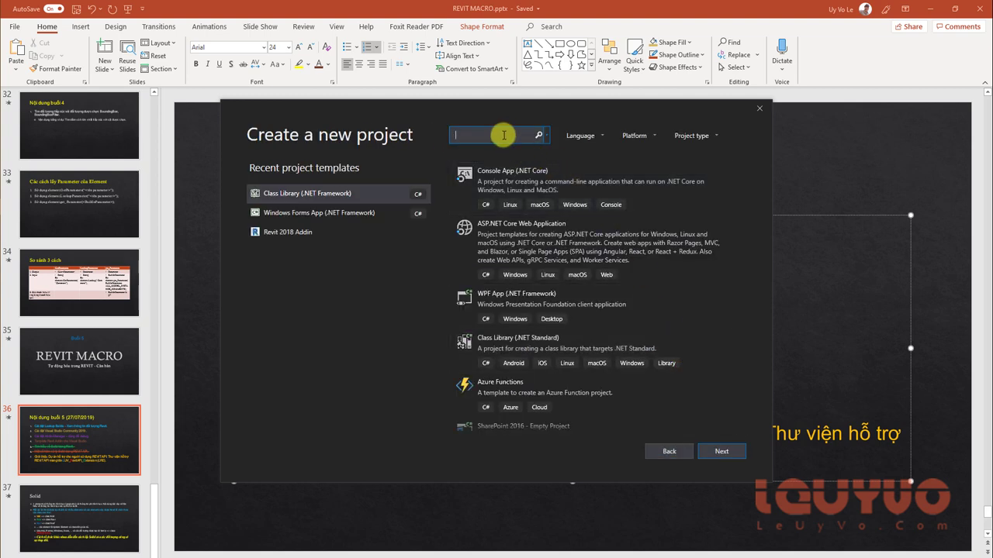
text(revit)
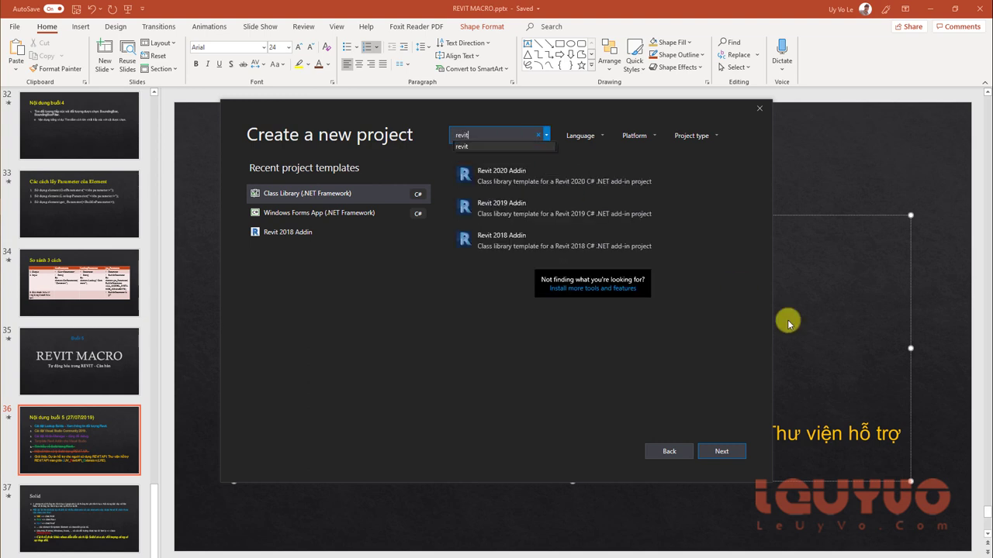
click(840, 370)
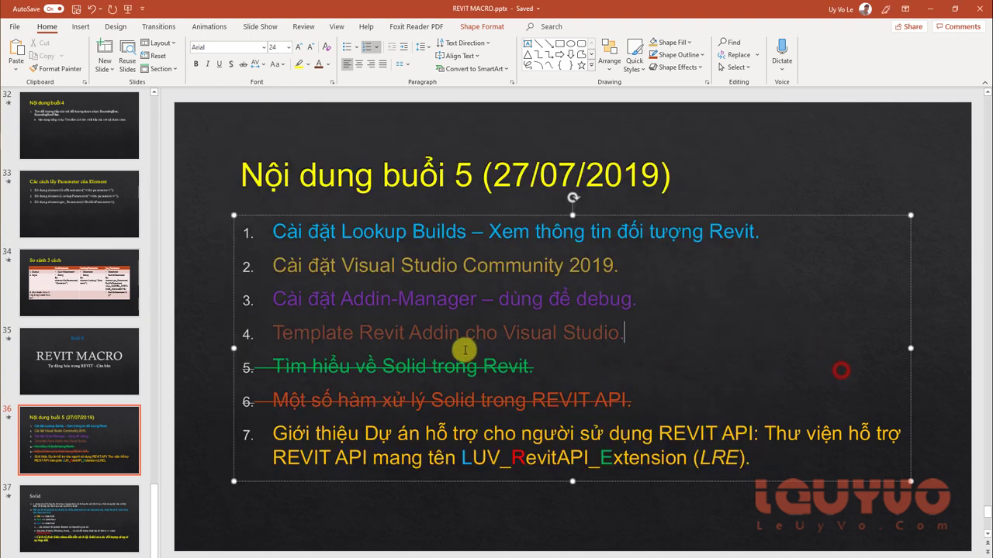
double_click(322, 330)
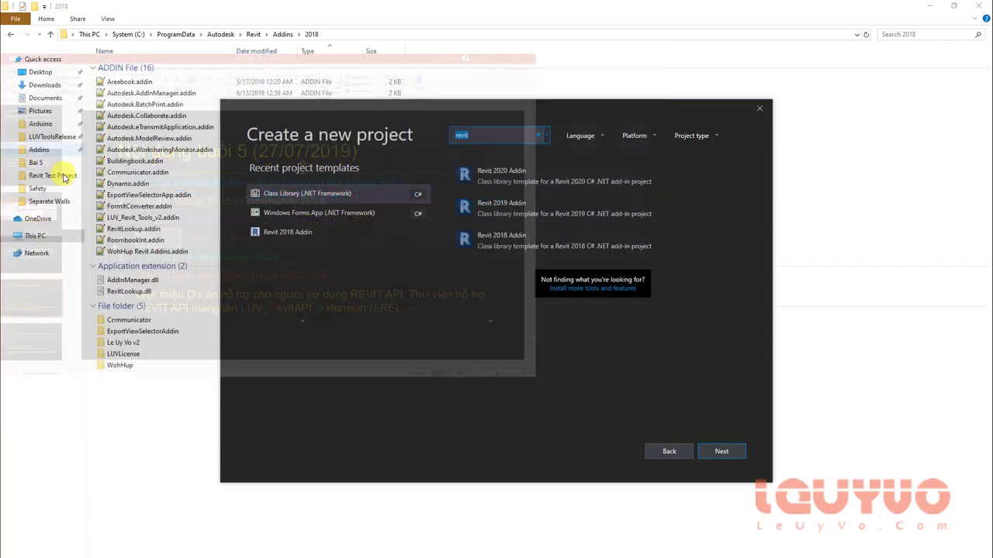
click(501, 136)
click(501, 206)
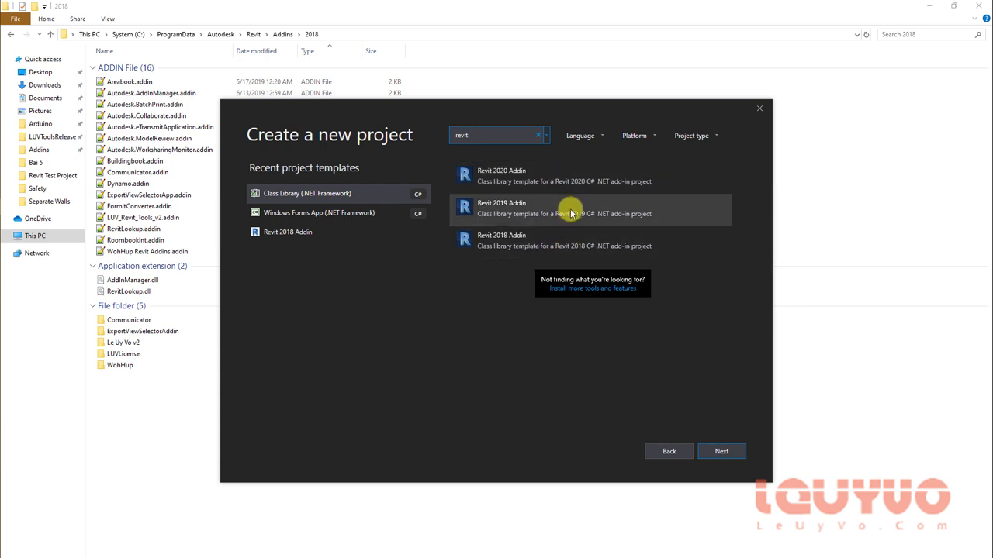
click(562, 245)
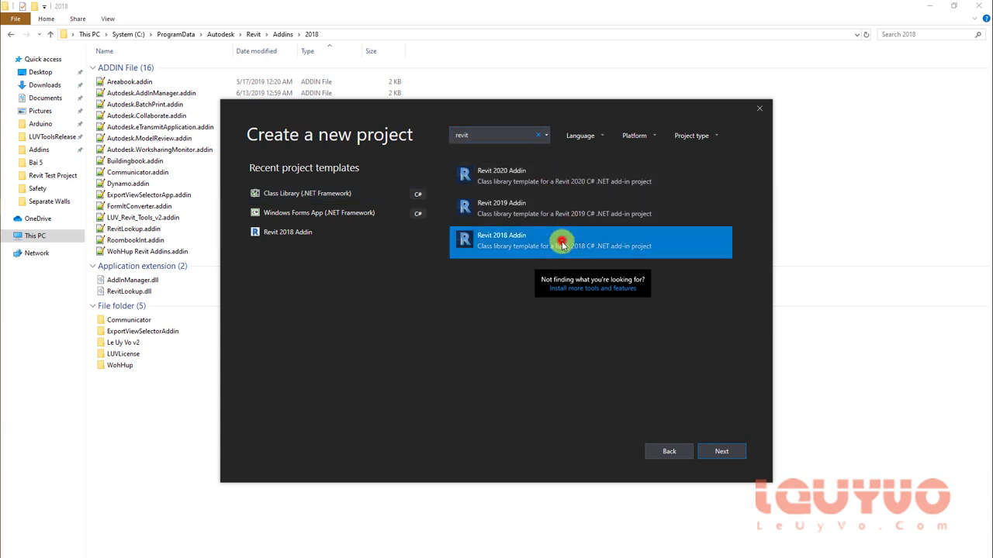
click(542, 176)
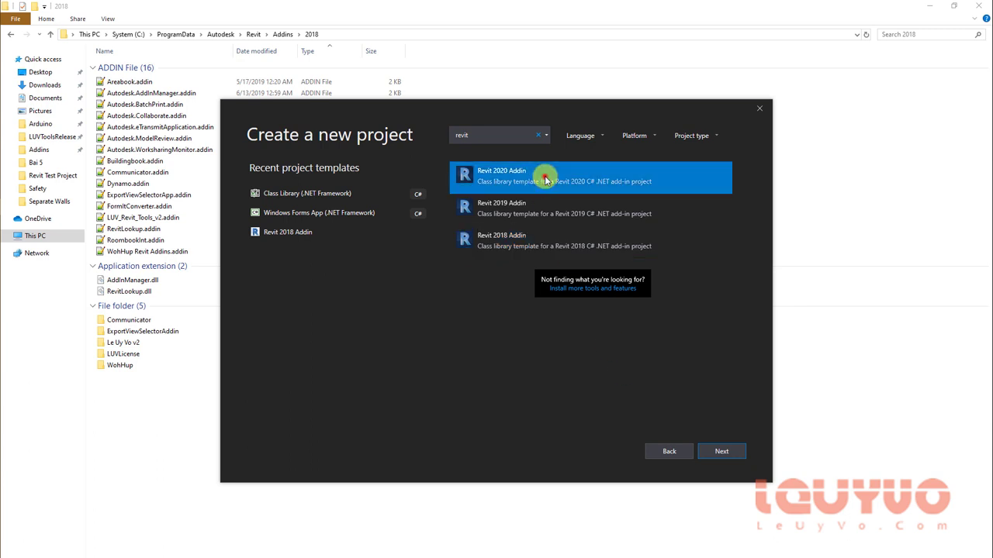
click(610, 252)
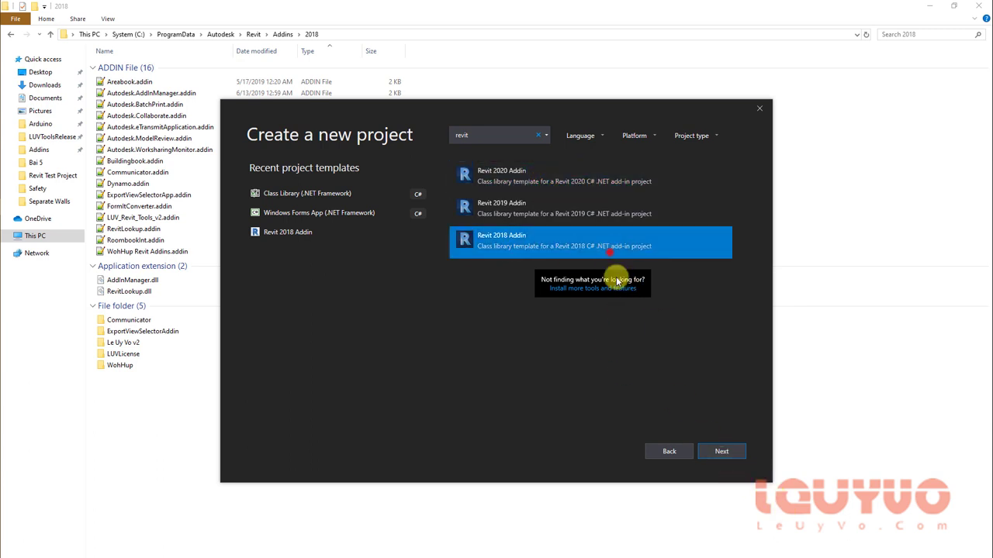
click(729, 451)
text(TestProje)
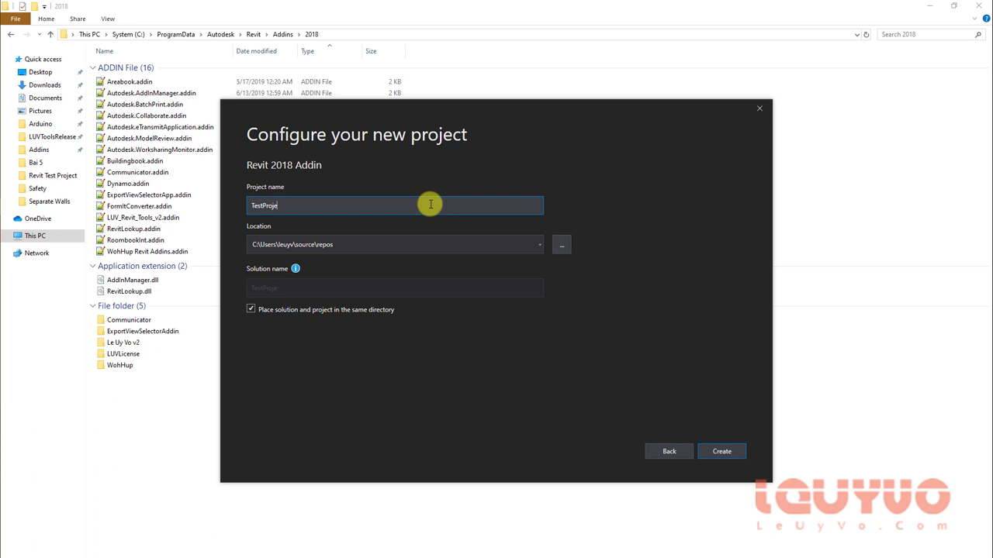
Step: Name the project LREProject and set its location to the OneDrive LearnTogether folder
key(BackSpace)
key(BackSpace)
key(BackSpace)
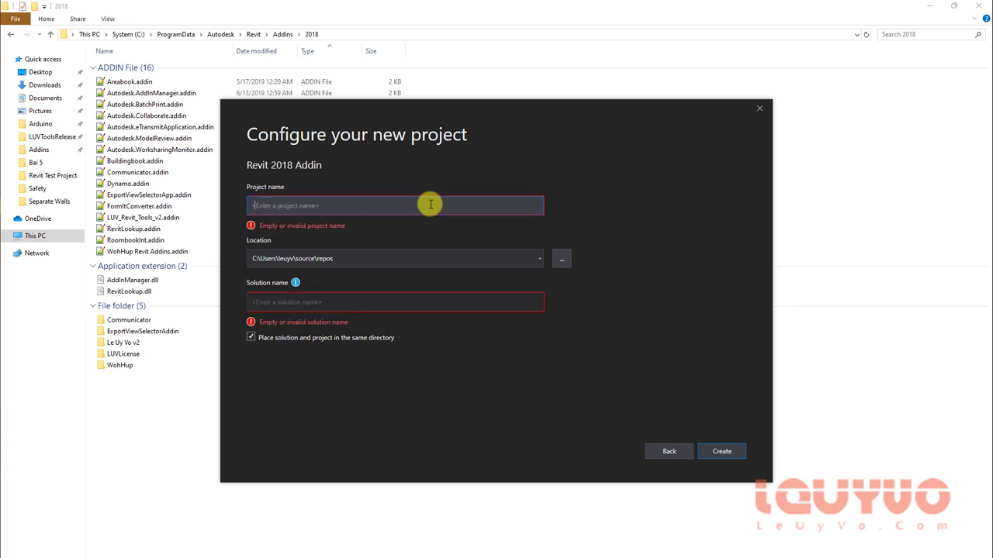
text(L)
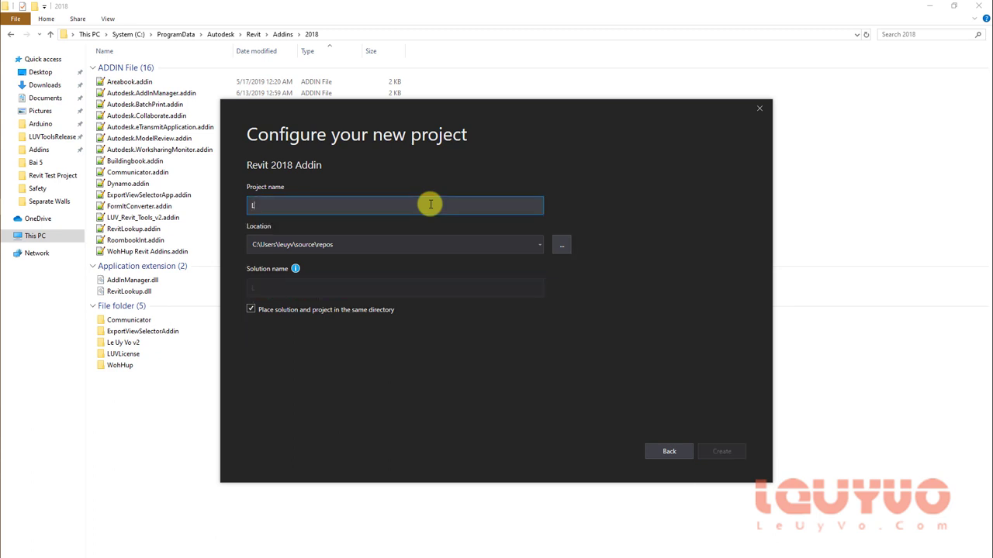
text(REProject)
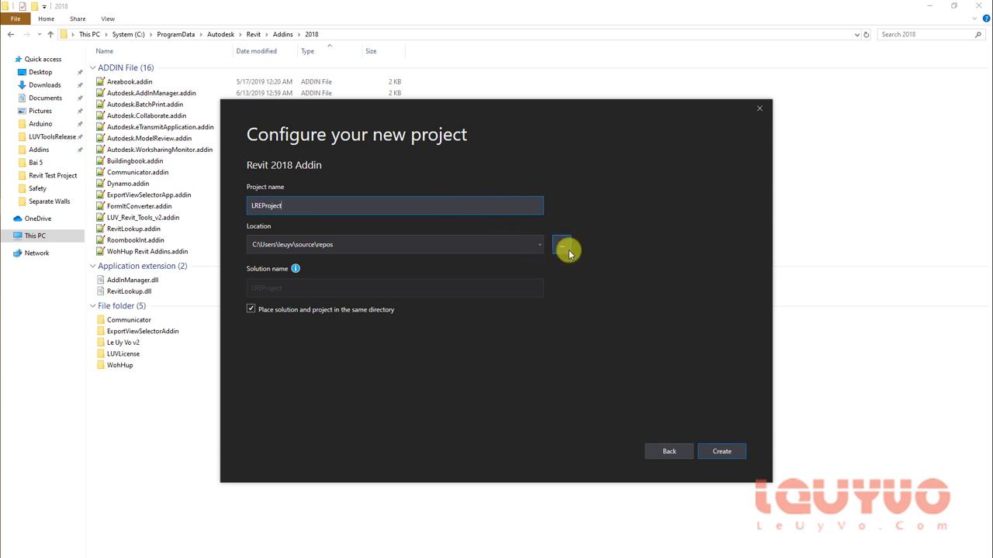
click(561, 245)
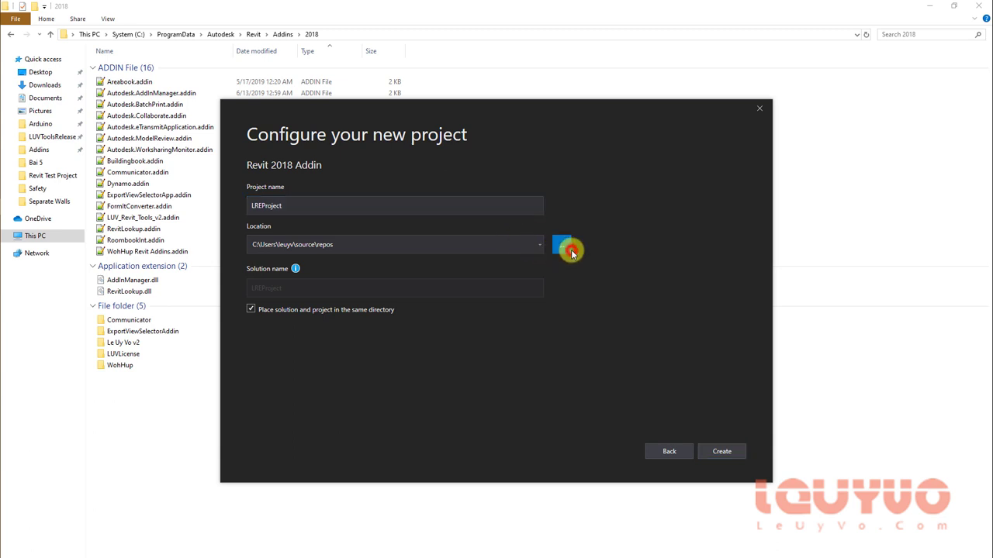
scroll(261, 310, down, 2)
click(231, 283)
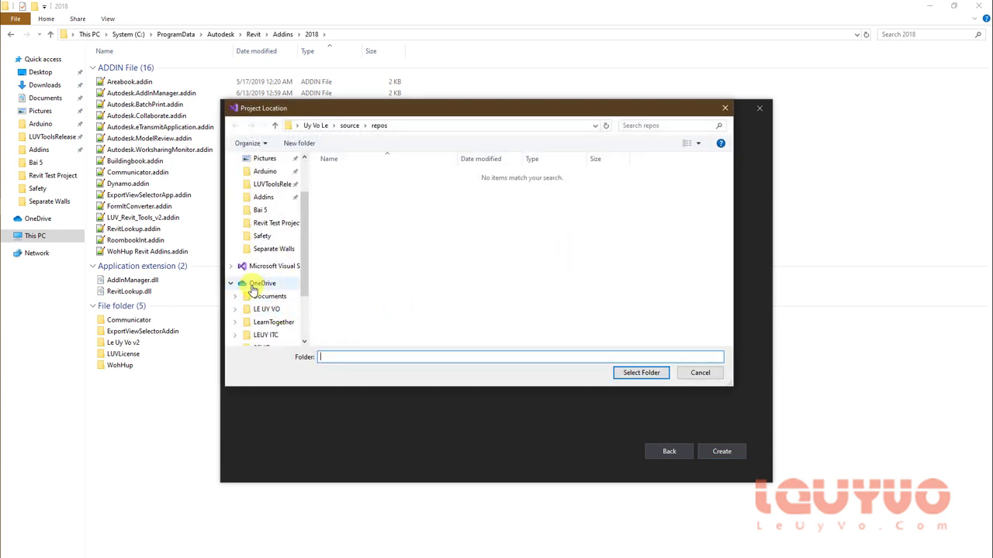
click(273, 322)
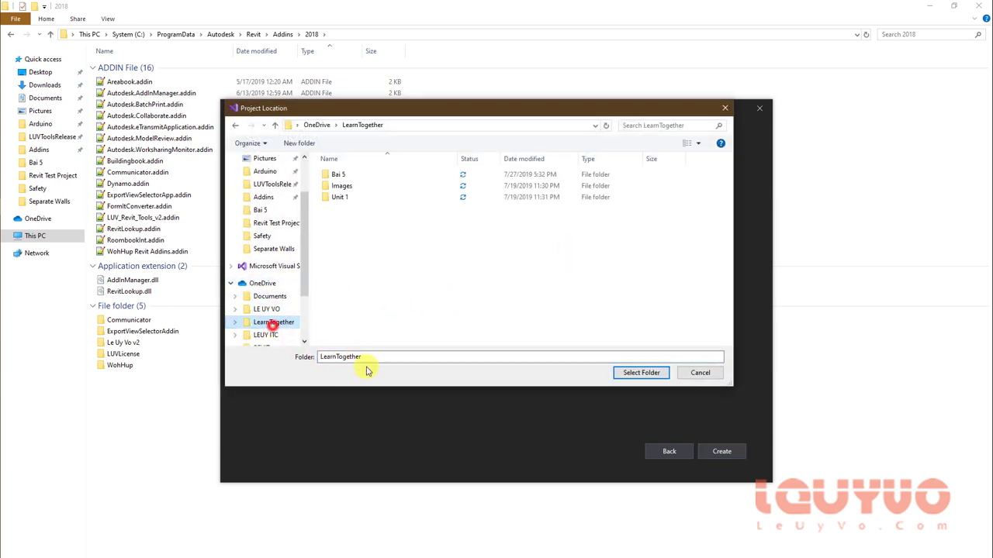
click(634, 373)
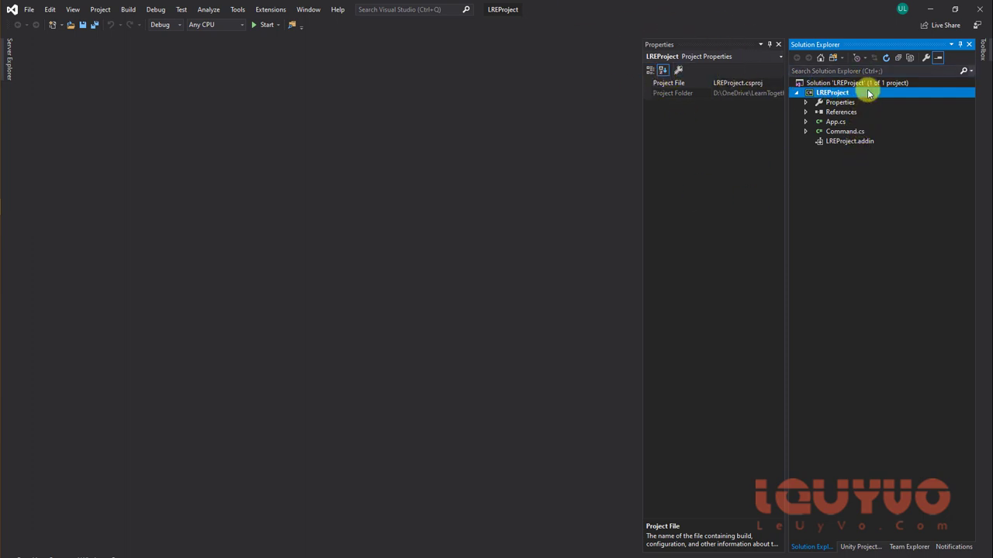
Step: Open the LREProject.addin manifest and clear the wall selection in Revit
click(856, 143)
double_click(853, 142)
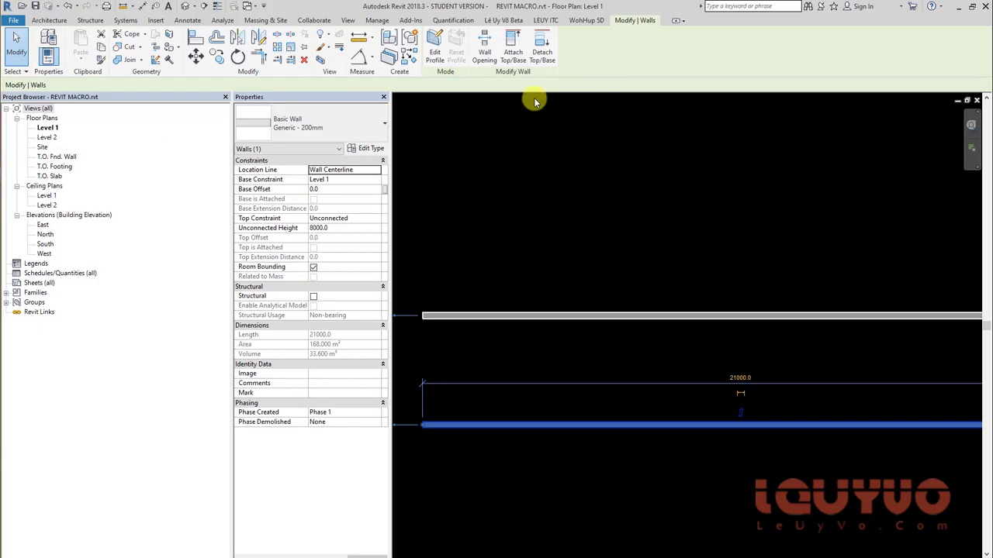
click(577, 207)
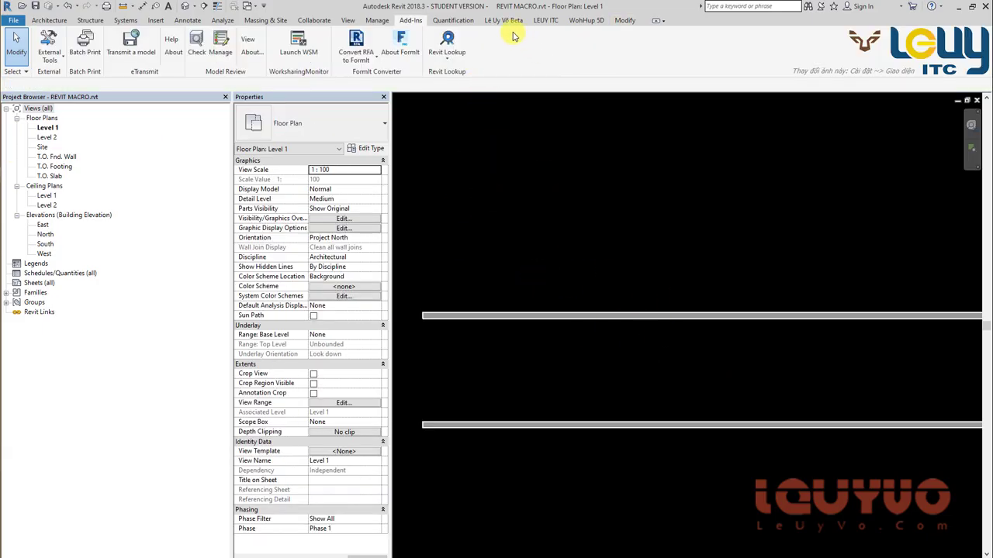
Step: Browse the LEUY ITC and Lê Uy Võ Beta add-in tabs, then return to the manifest
click(552, 25)
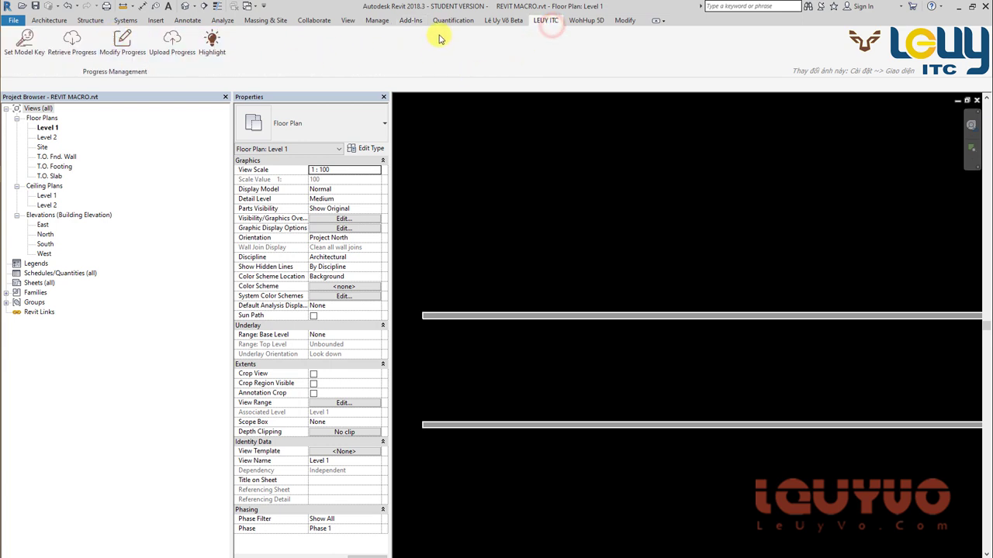
click(492, 20)
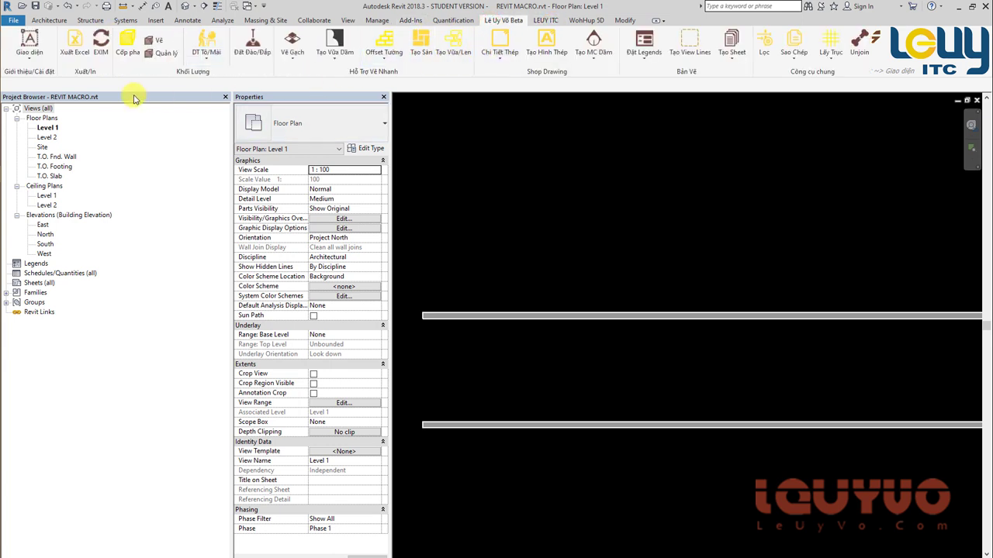
key(alt+Tab)
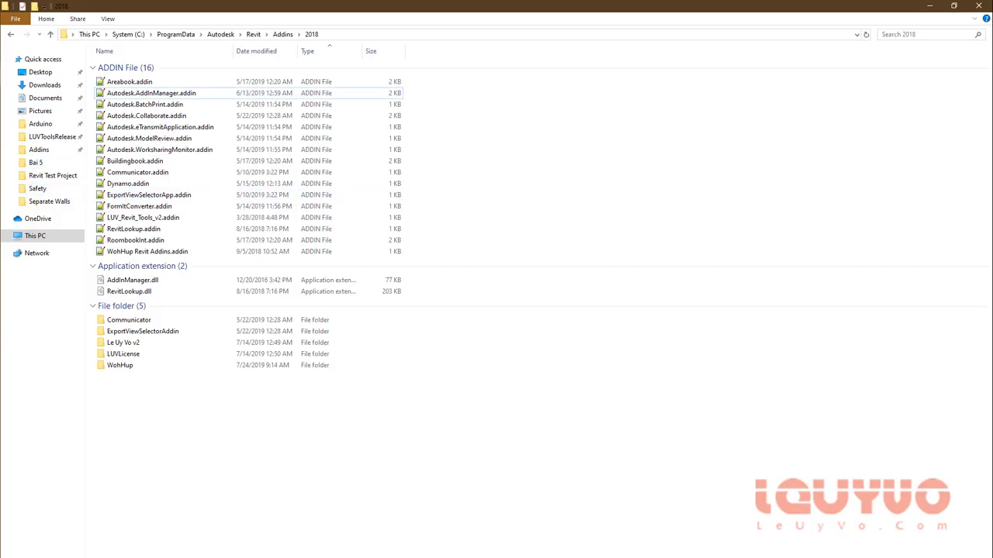
key(alt+Tab)
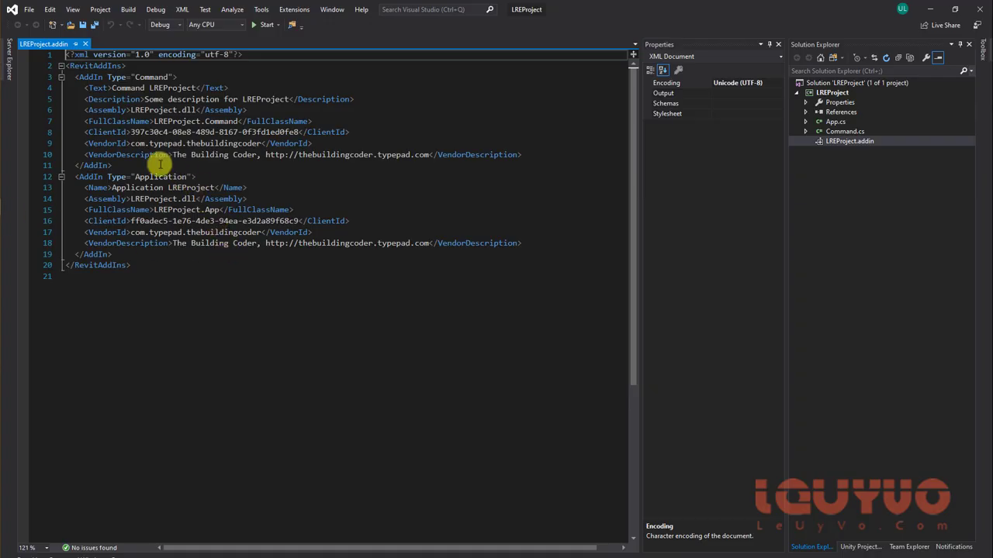
Step: Inspect the manifest's Command entry and check the Add-In Manager modes in Revit
click(149, 77)
drag(149, 77, 165, 77)
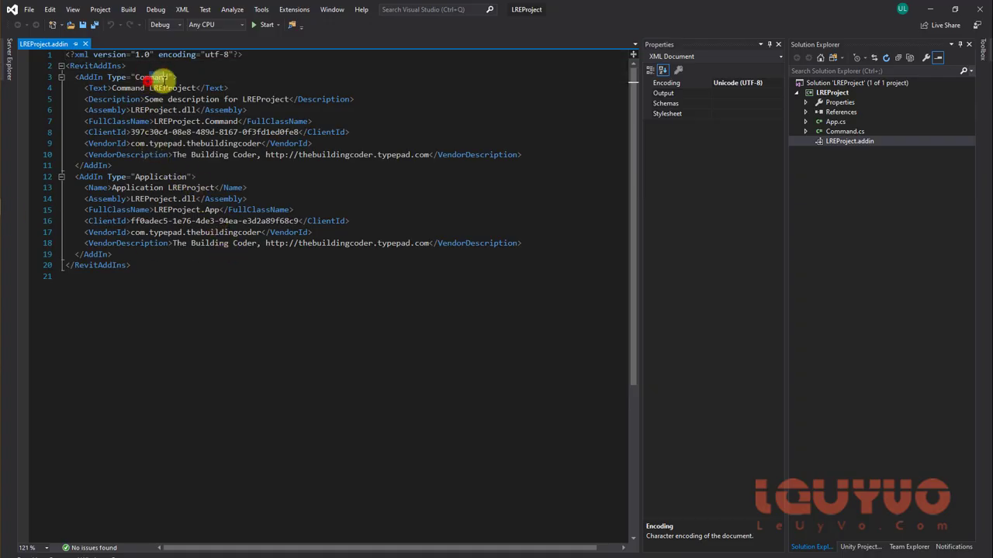
click(154, 79)
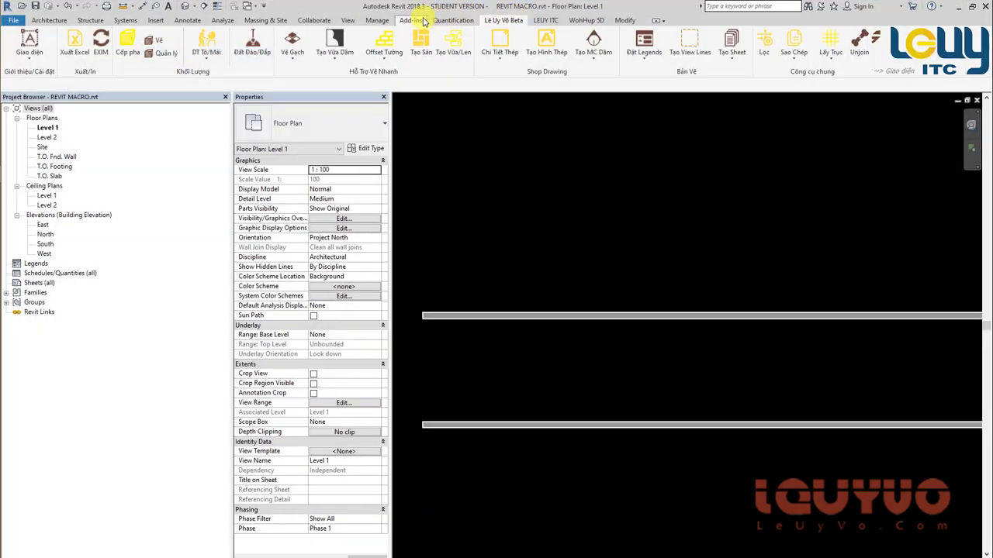
click(412, 20)
click(49, 55)
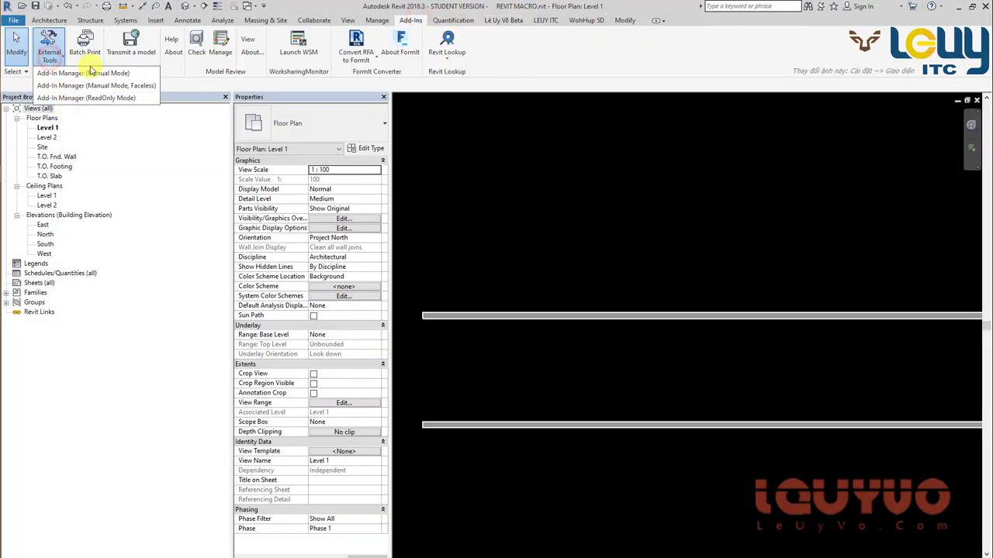
click(550, 77)
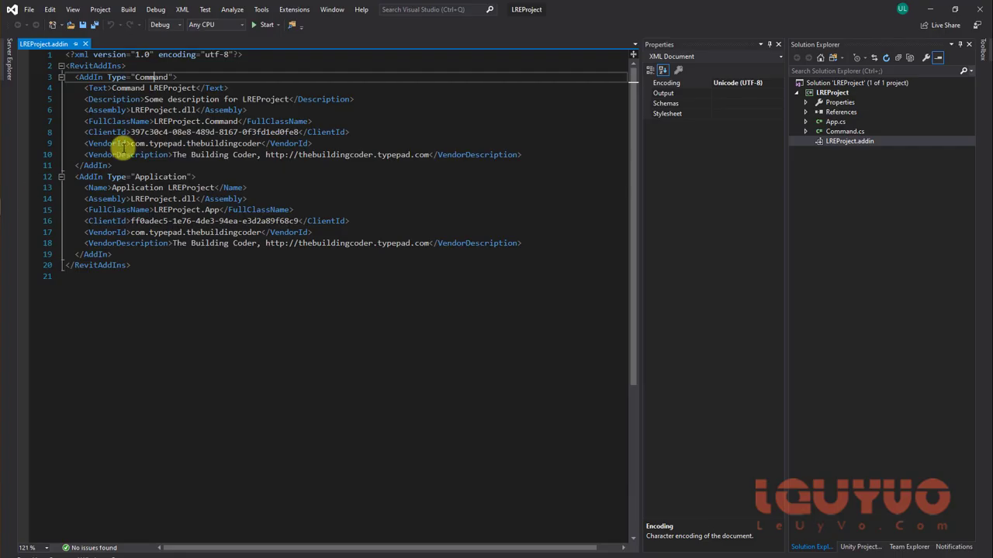
Step: Review the FullClassName entry and view the App class in App.cs
click(155, 177)
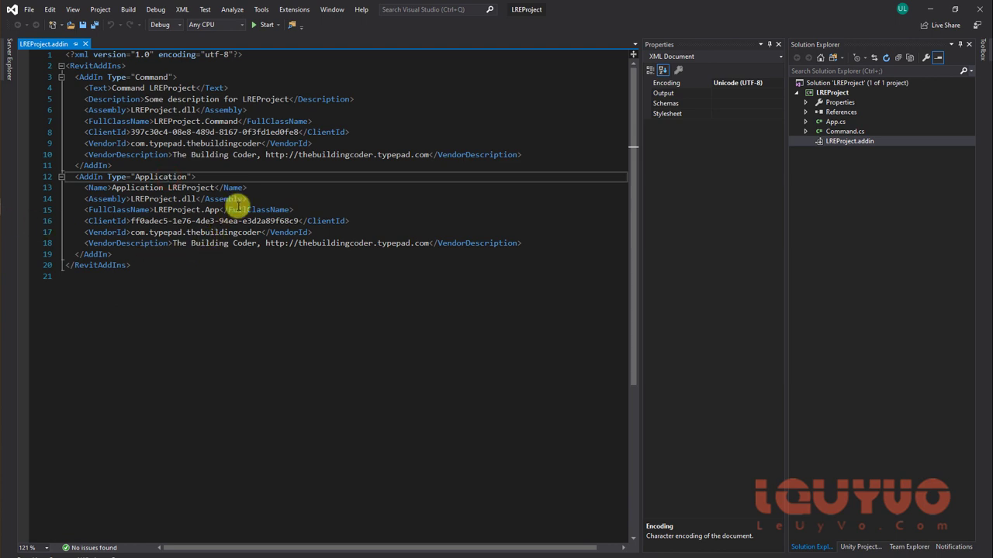
mouse_move(135, 209)
mouse_down()
mouse_move(301, 209)
mouse_move(115, 210)
mouse_up()
click(303, 208)
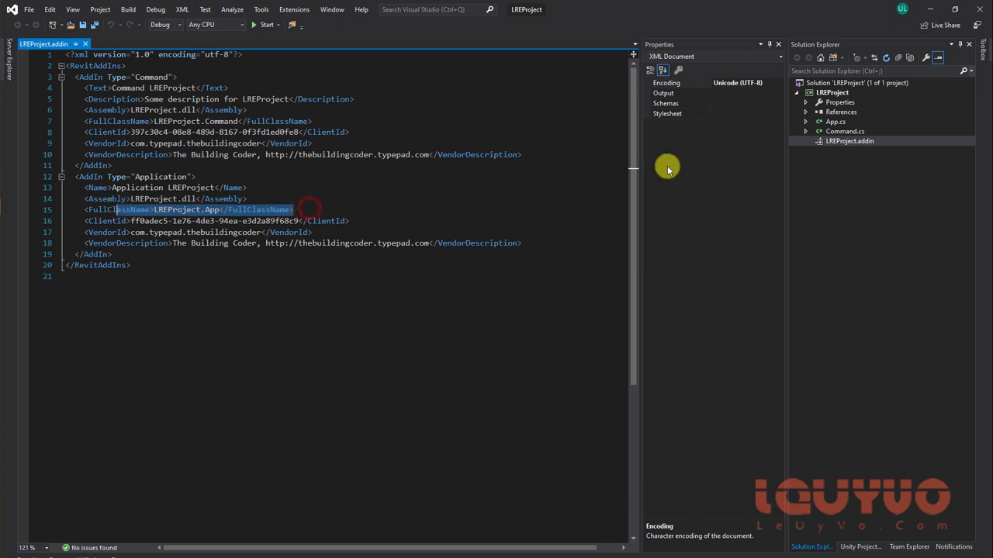
click(246, 210)
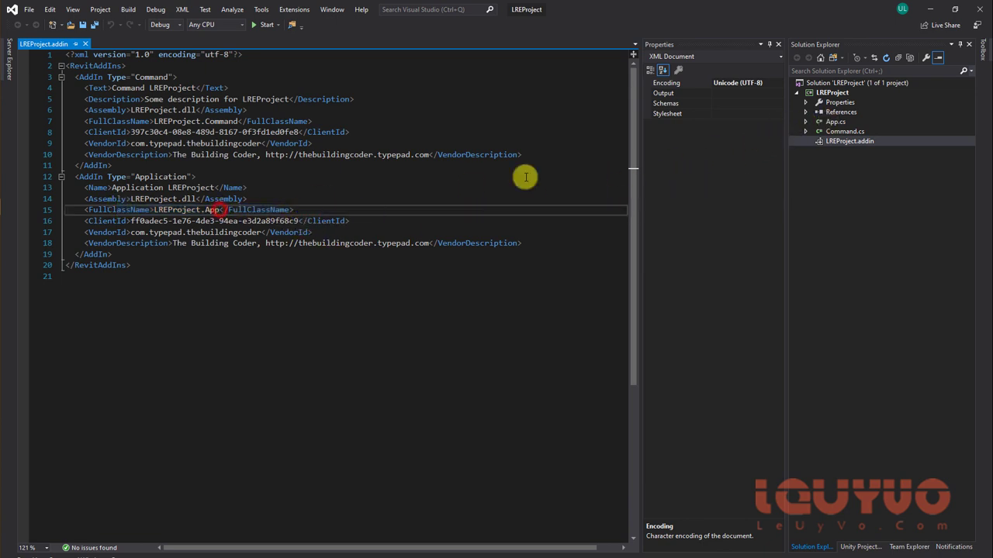
click(830, 122)
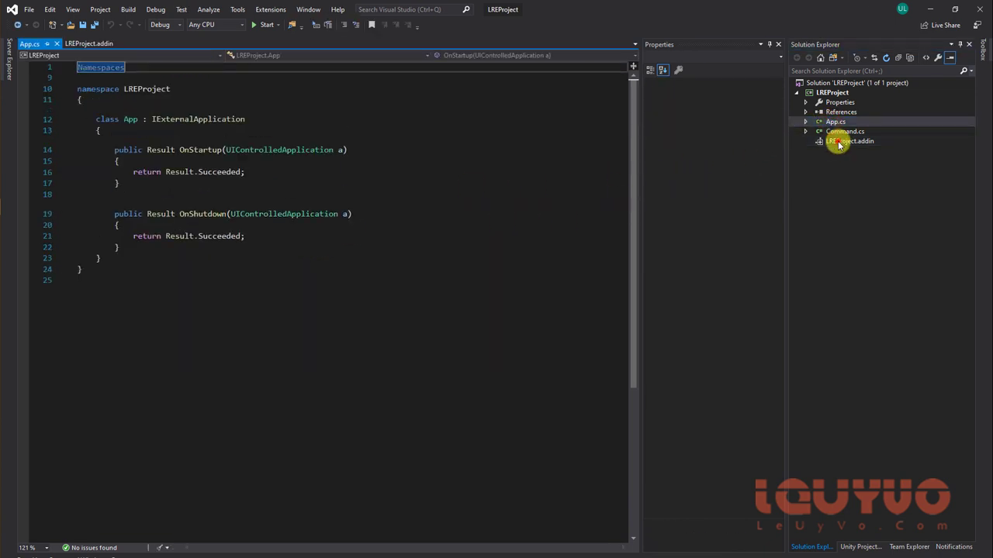
click(839, 141)
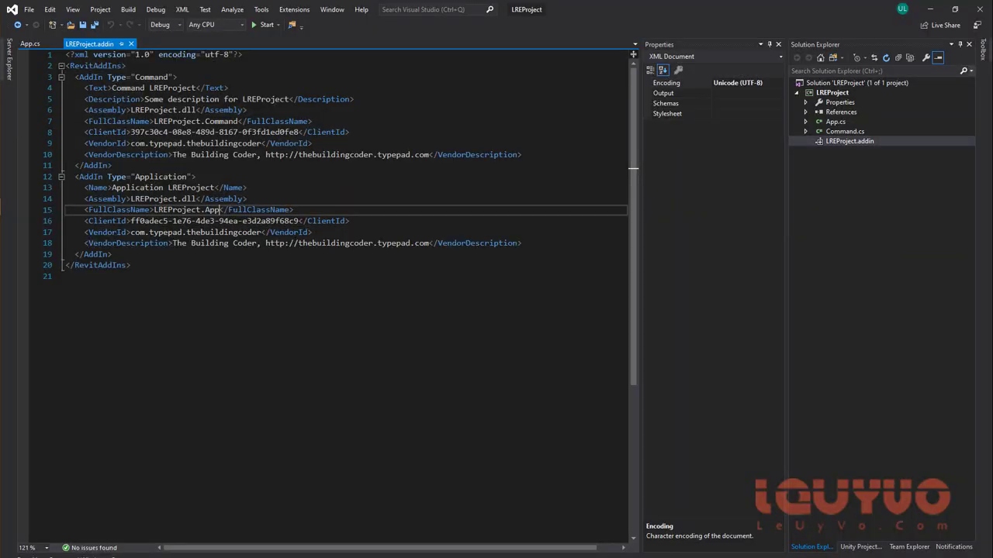
Step: Comment out the Command AddIn block (lines 3–11) in LREProject.addin and select App.cs
drag(124, 167, 76, 77)
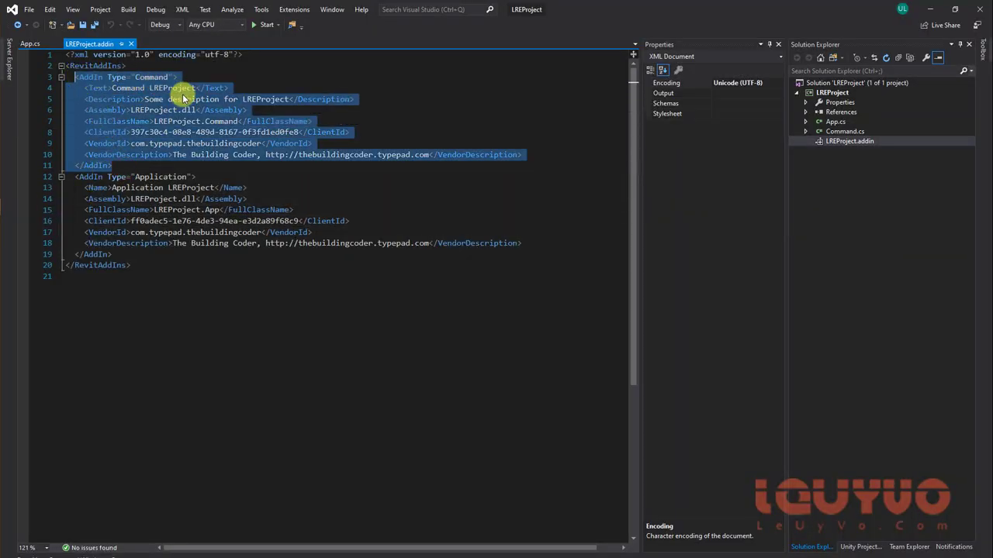
key(ctrl+k)
key(ctrl+c)
click(226, 165)
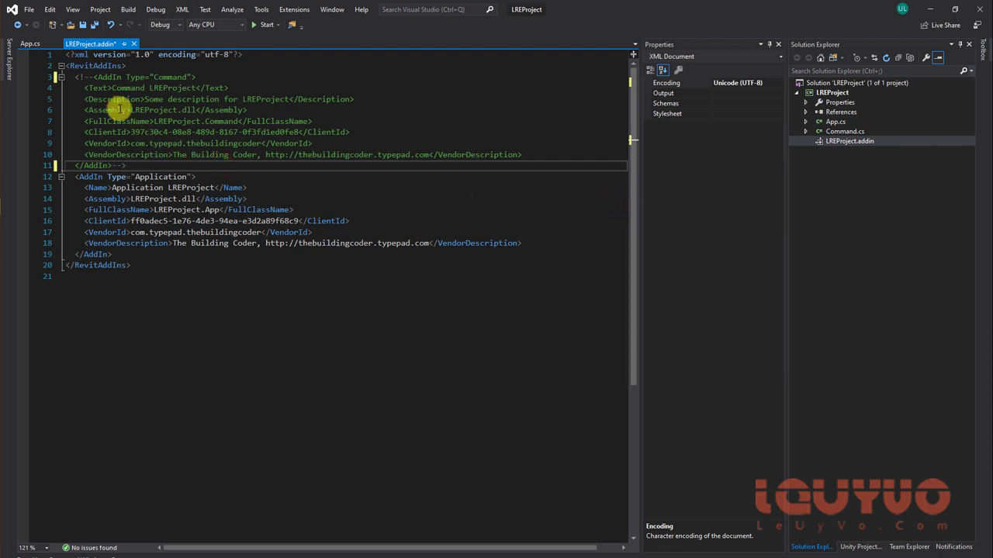
mouse_move(77, 77)
mouse_down()
mouse_move(141, 155)
mouse_move(188, 168)
mouse_up()
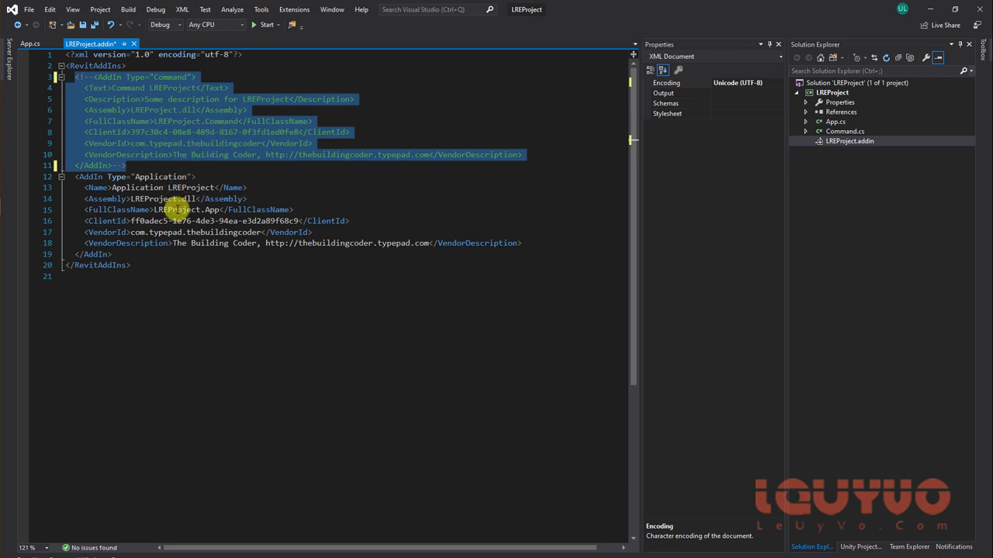
click(203, 207)
mouse_move(153, 164)
mouse_down()
mouse_move(94, 86)
mouse_move(74, 77)
mouse_up()
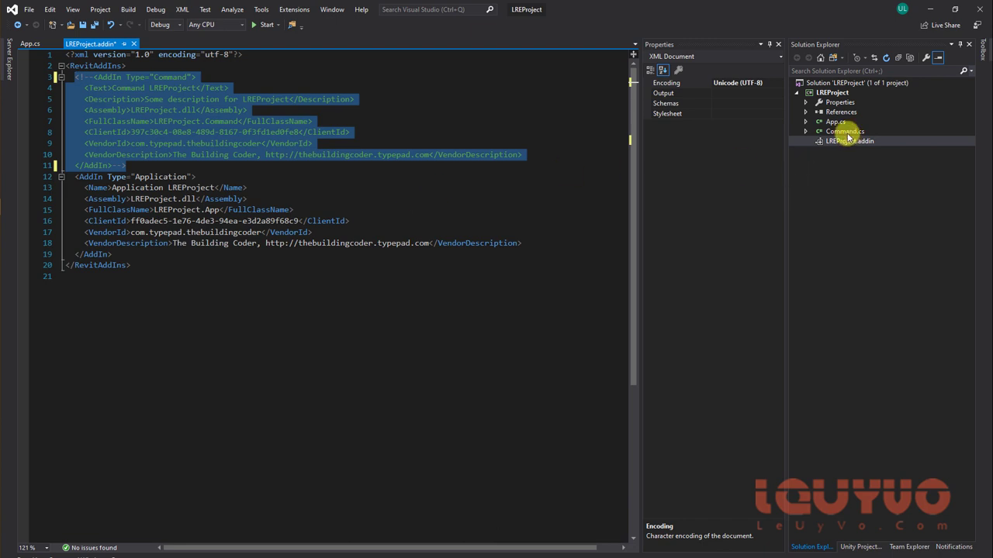
click(835, 122)
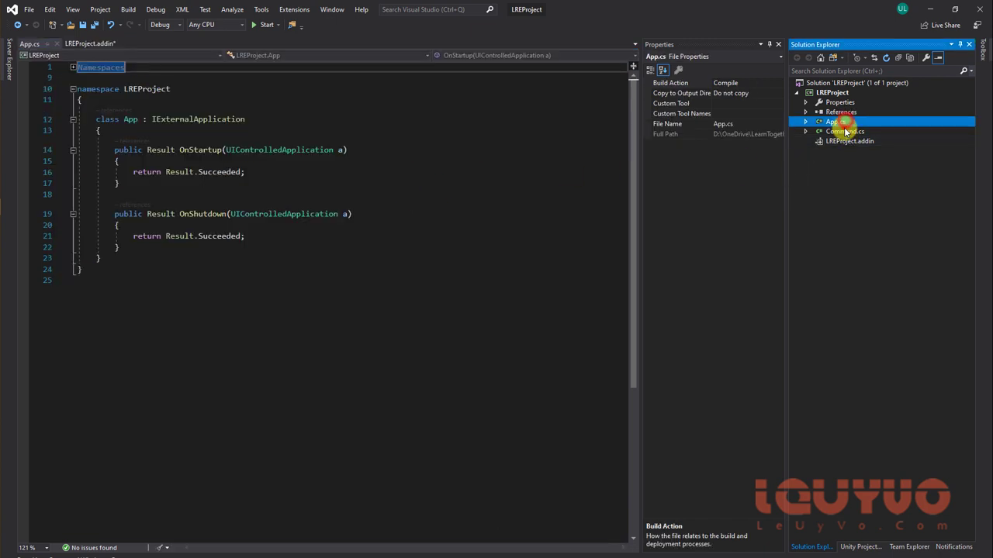
Step: Open Command.cs and delete the sample code from line 26 on, keeping the four setup lines
double_click(843, 131)
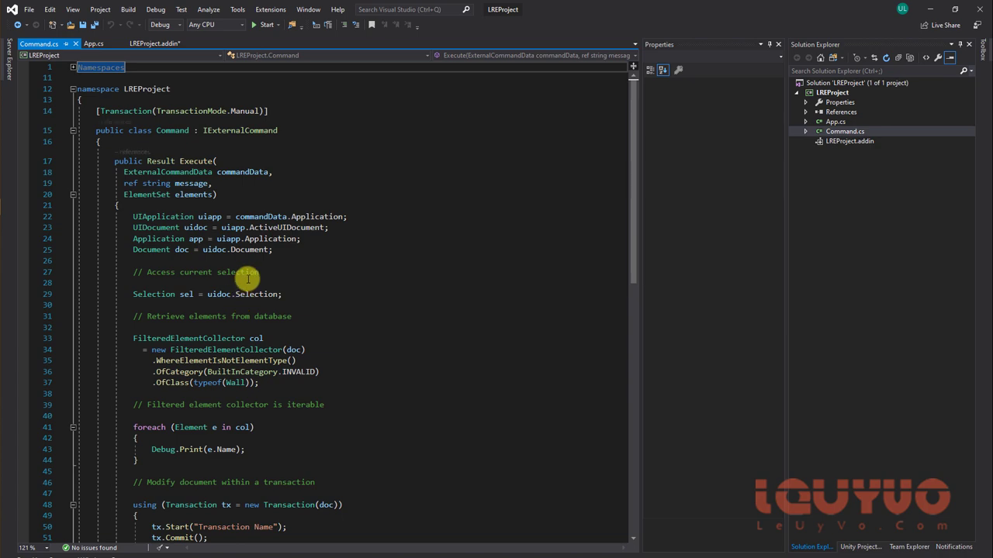
scroll(244, 281, down, 2)
scroll(256, 264, up, 1)
scroll(270, 349, down, 2)
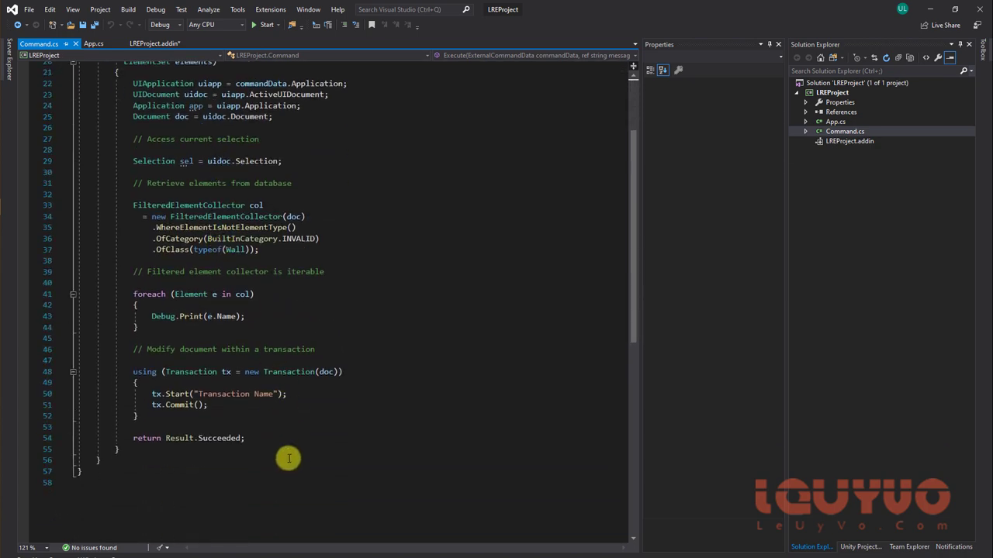
drag(275, 460, 274, 166)
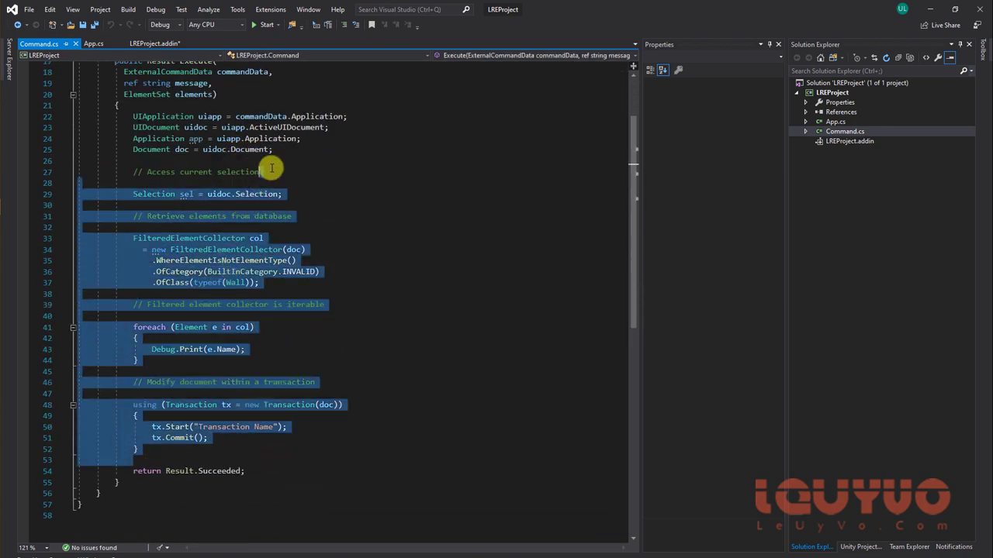
scroll(275, 202, up, 3)
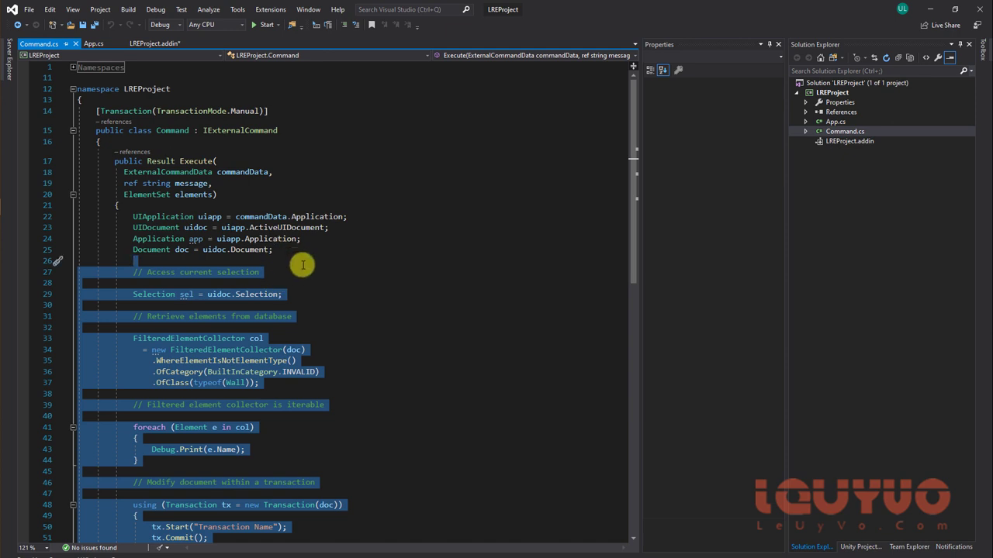
mouse_move(132, 217)
mouse_down()
mouse_move(293, 254)
mouse_move(133, 218)
mouse_up()
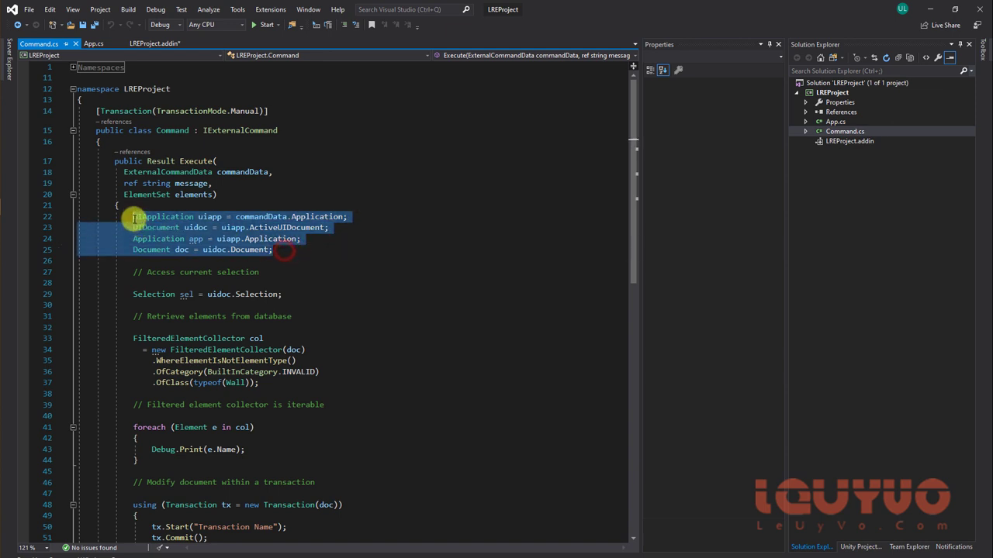
mouse_move(133, 261)
mouse_down()
mouse_move(284, 377)
mouse_move(424, 449)
mouse_up()
scroll(284, 378, down, 3)
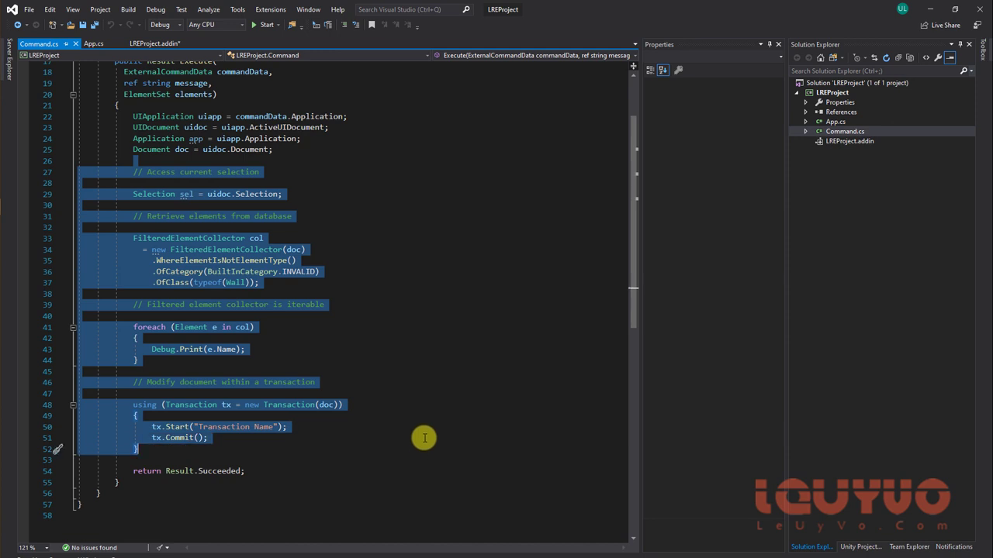
key(Delete)
key(Return)
key(Return)
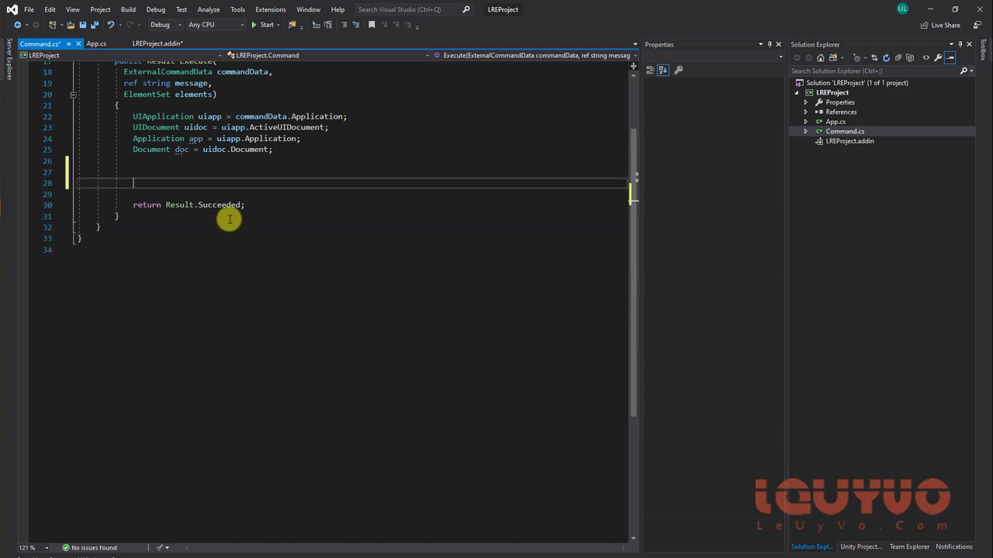
click(237, 174)
Step: Delete the junk test lines 27–28 from Execute, leaving a blank line
scroll(323, 257, up, 3)
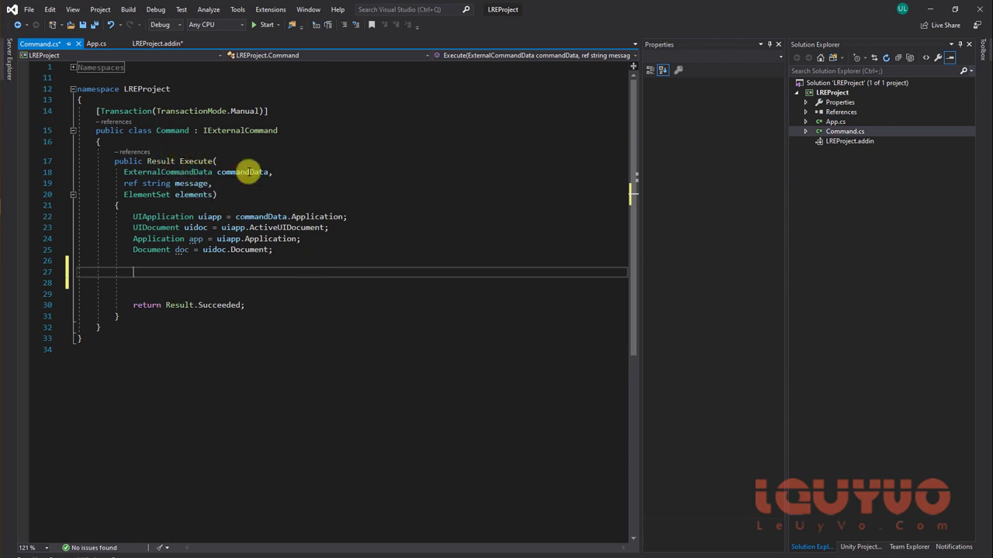
drag(166, 323, 288, 281)
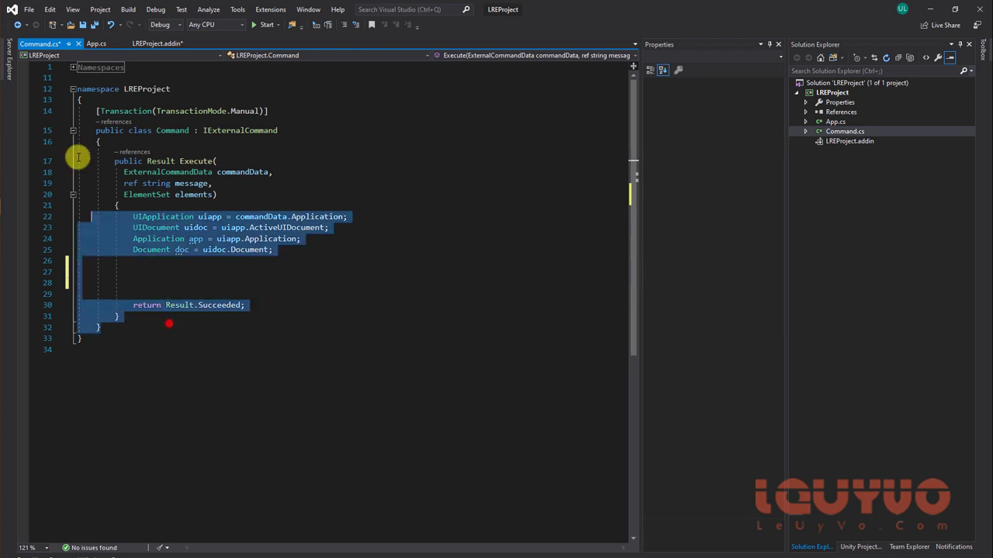
click(289, 282)
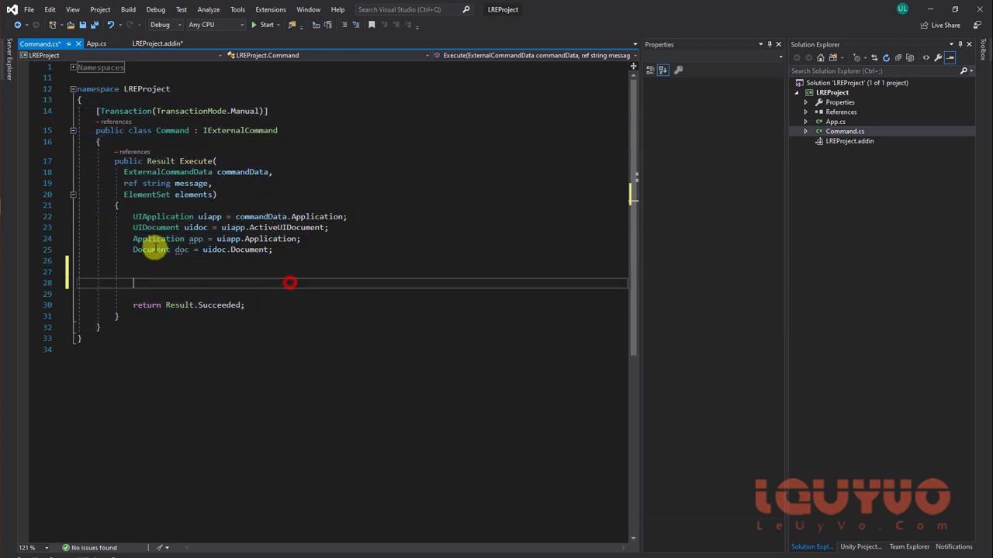
click(190, 275)
text(sggh)
click(200, 285)
text(hdfffg)
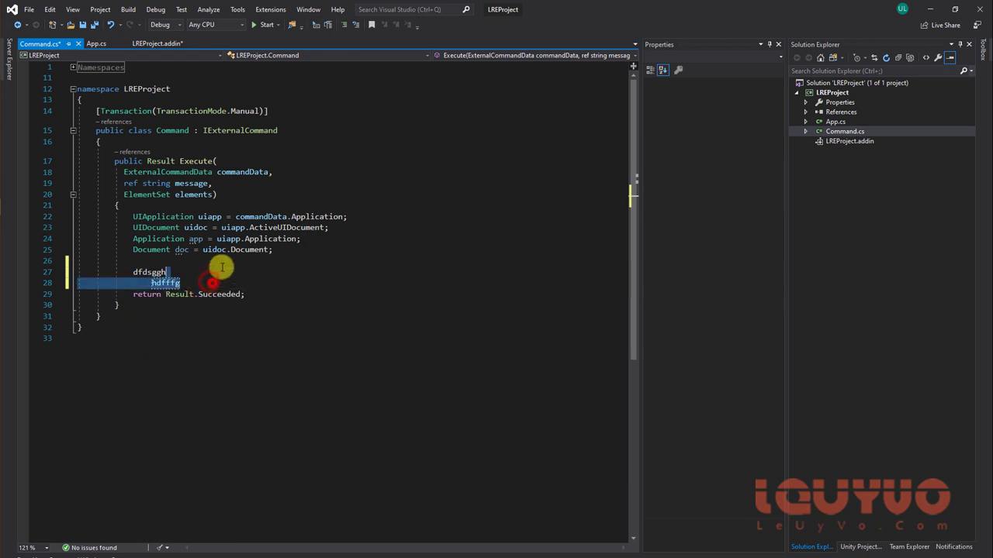
drag(210, 283, 194, 266)
key(BackSpace)
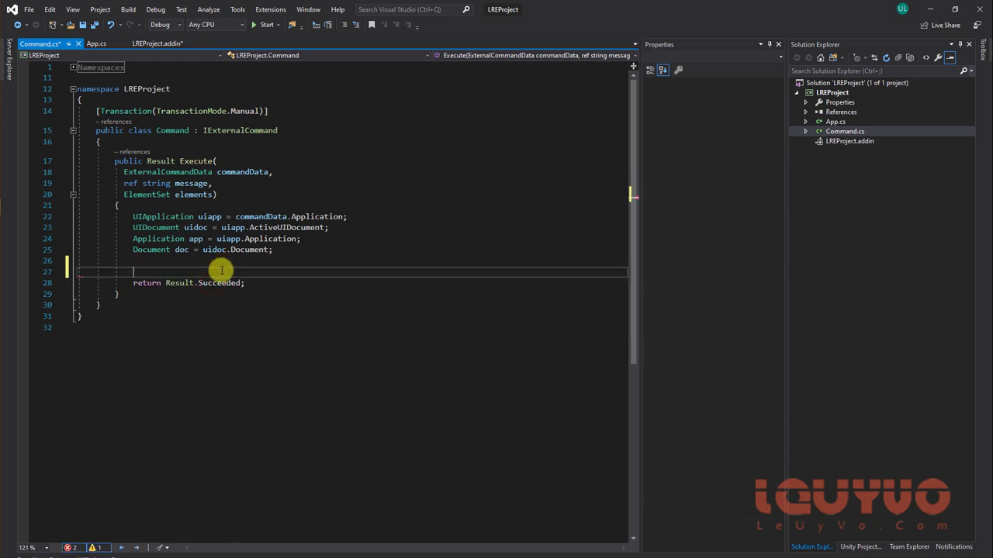
key(Return)
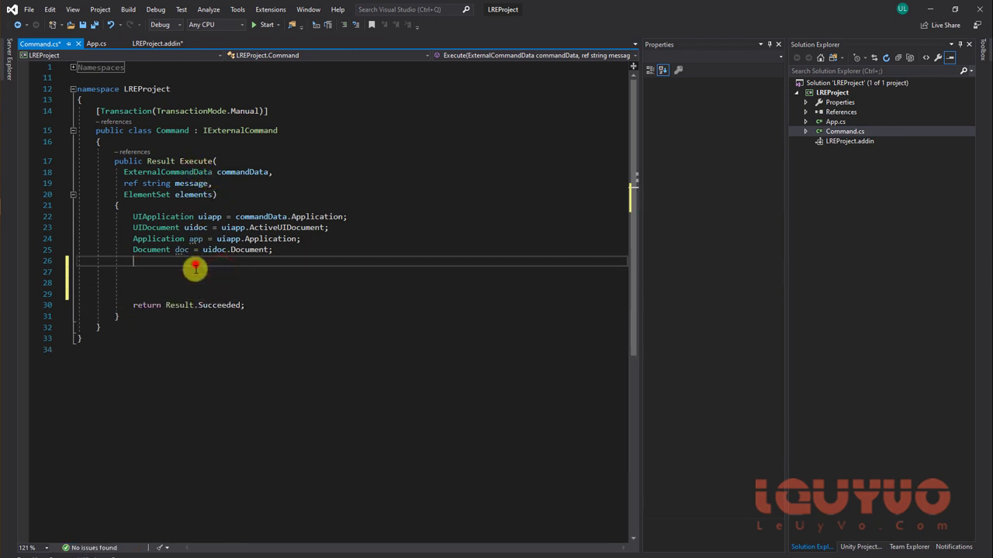
click(195, 266)
Step: Remove a stray letter from the return Result.Succeeded line
click(198, 159)
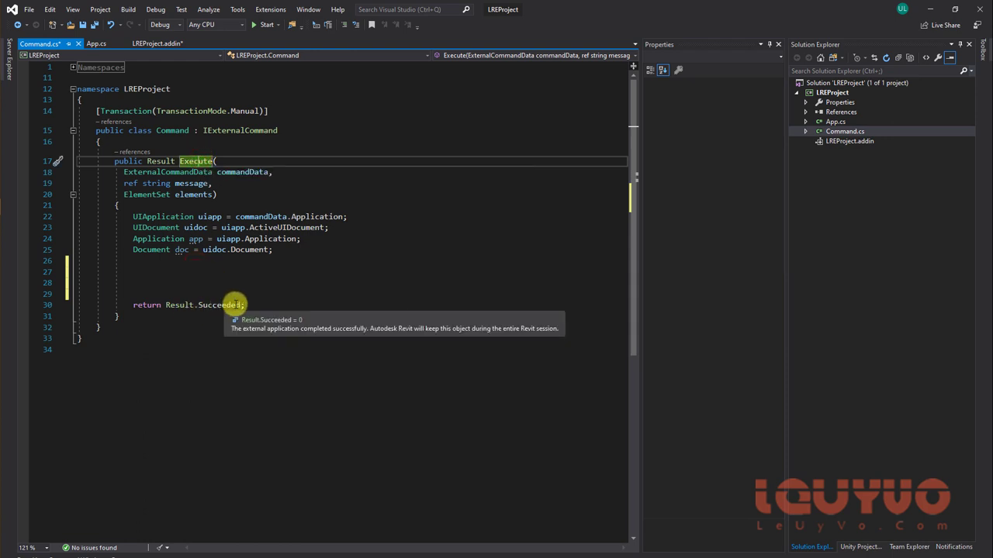
click(223, 305)
click(255, 304)
click(198, 305)
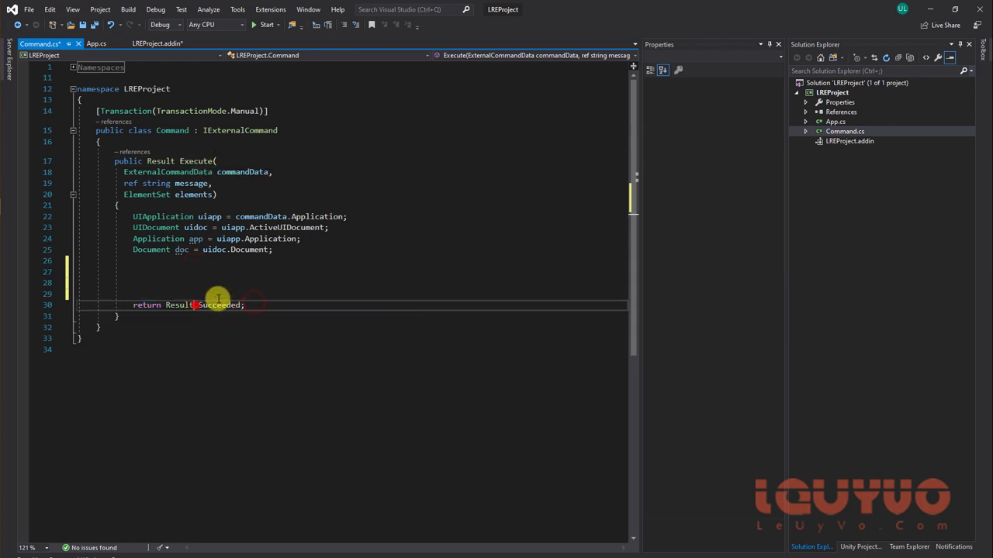
text(f.)
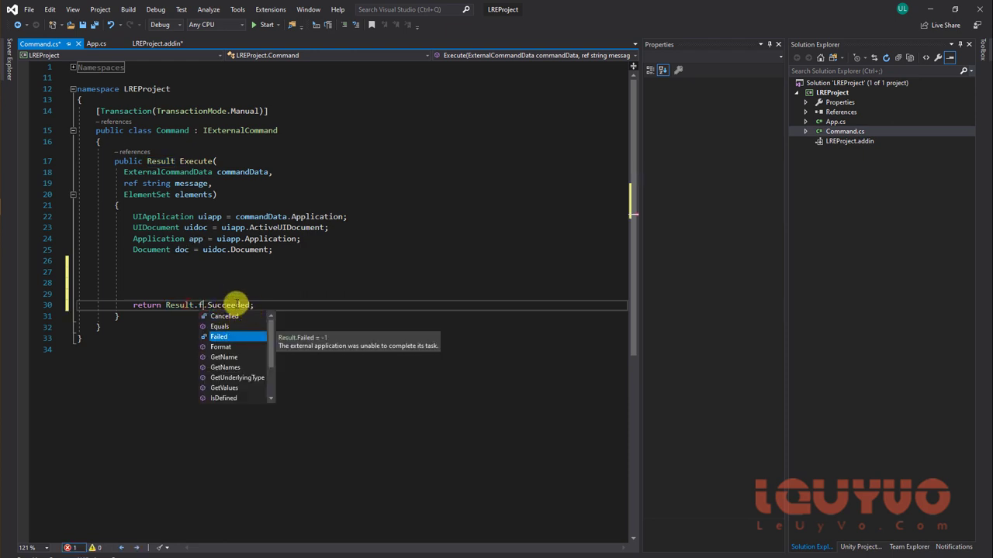
key(BackSpace)
key(BackSpace)
Step: Delete the stray hf lines, leaving only blank lines before return Result.Succeeded
click(244, 290)
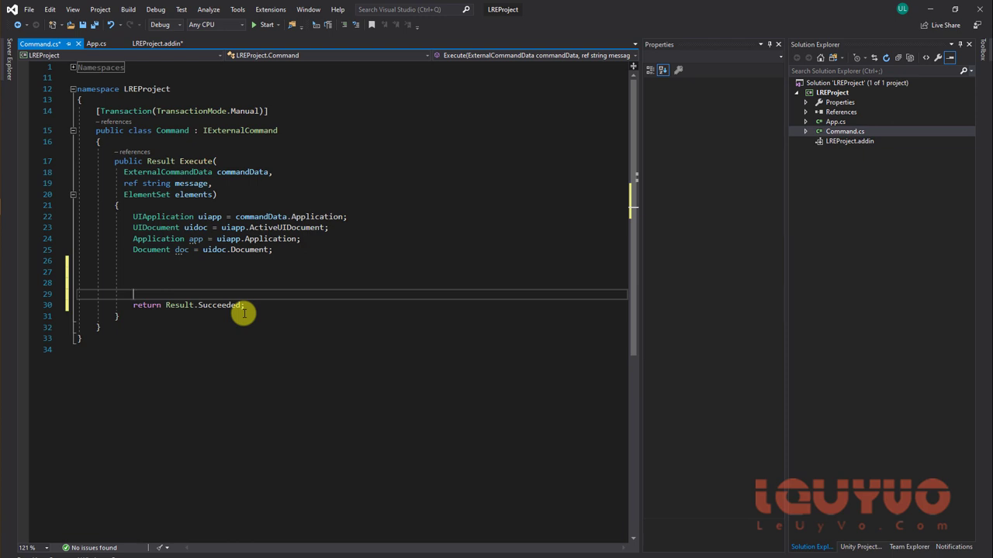
click(261, 306)
click(266, 281)
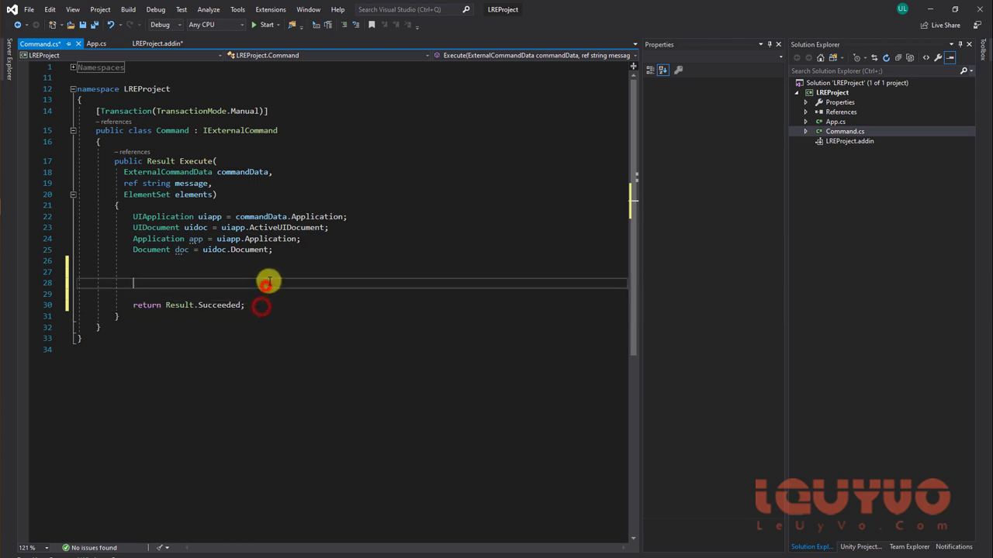
click(264, 271)
click(268, 281)
click(283, 275)
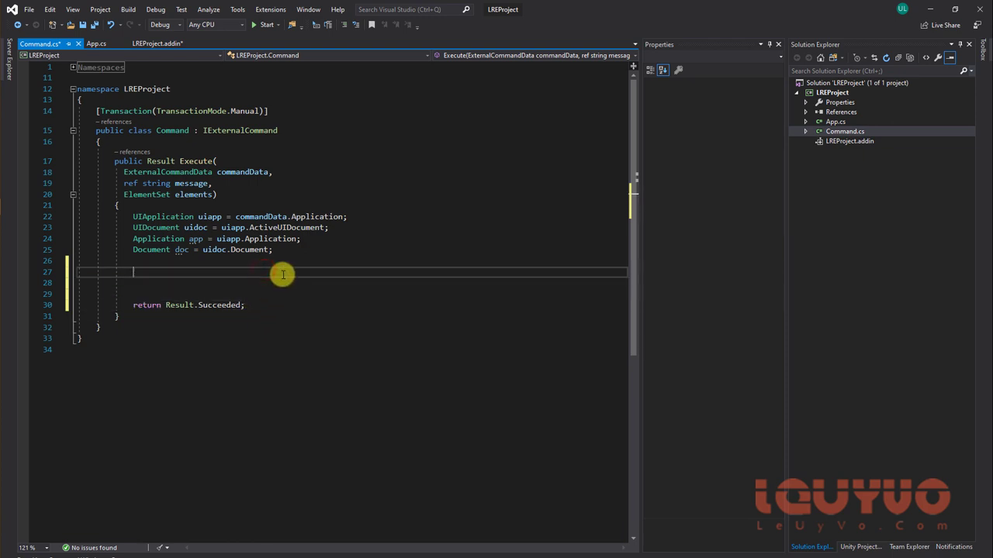
text(hf)
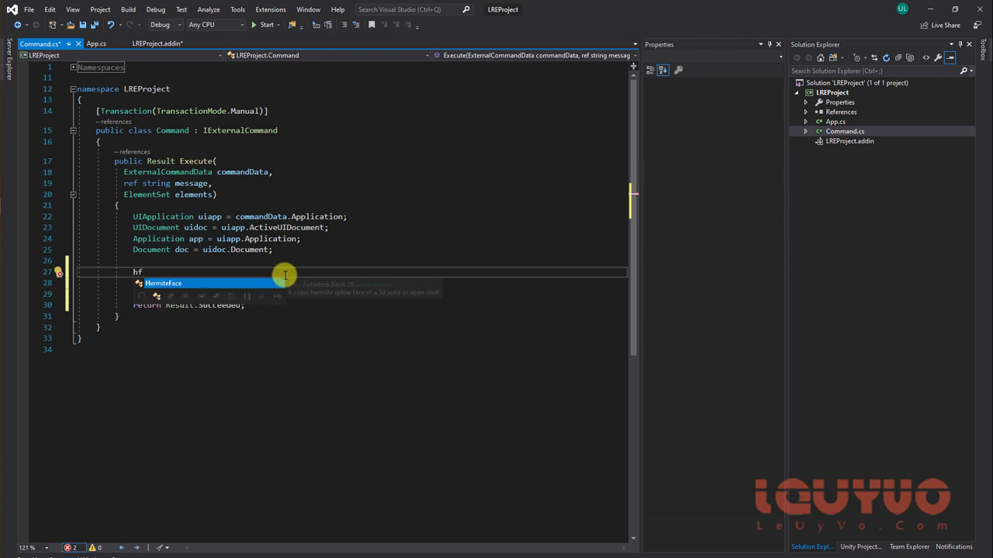
click(353, 339)
mouse_move(222, 305)
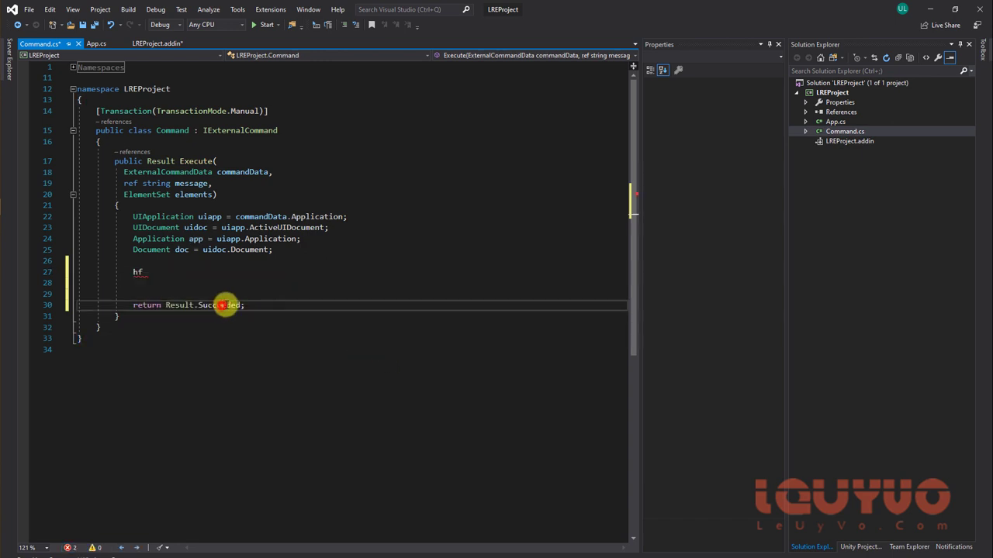
click(252, 277)
drag(151, 282, 133, 264)
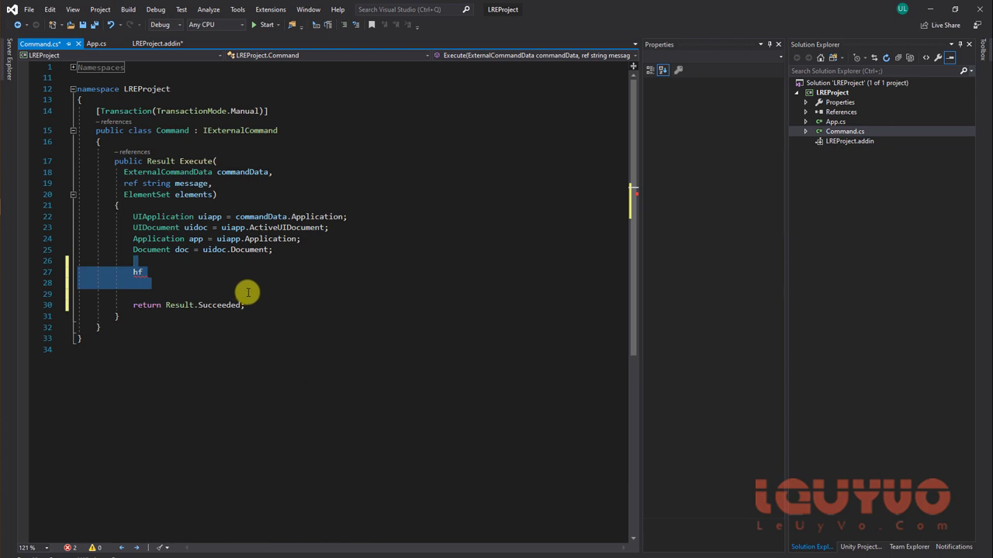
key(Delete)
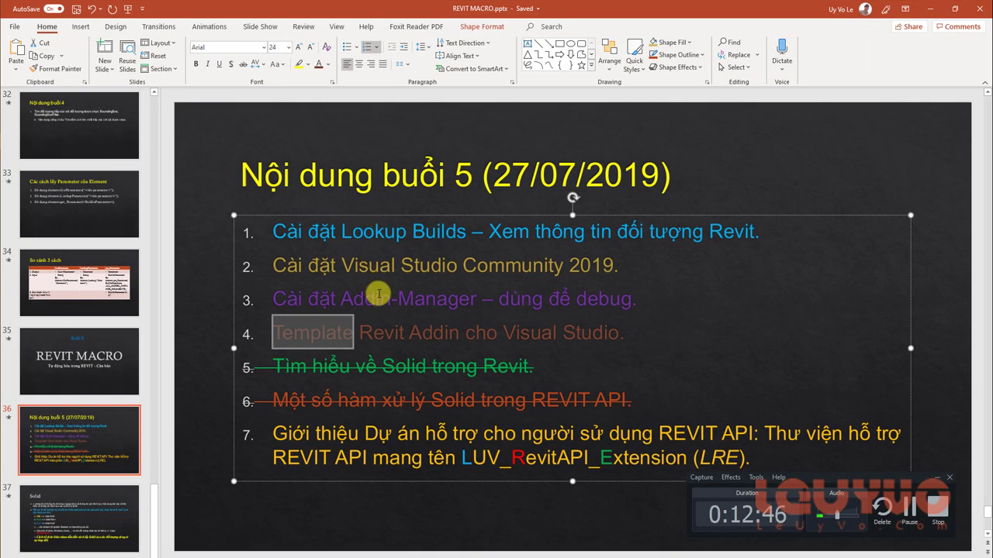
Step: Add agenda item 5, 'Revit SDK.', coloured light orange
click(378, 292)
click(398, 300)
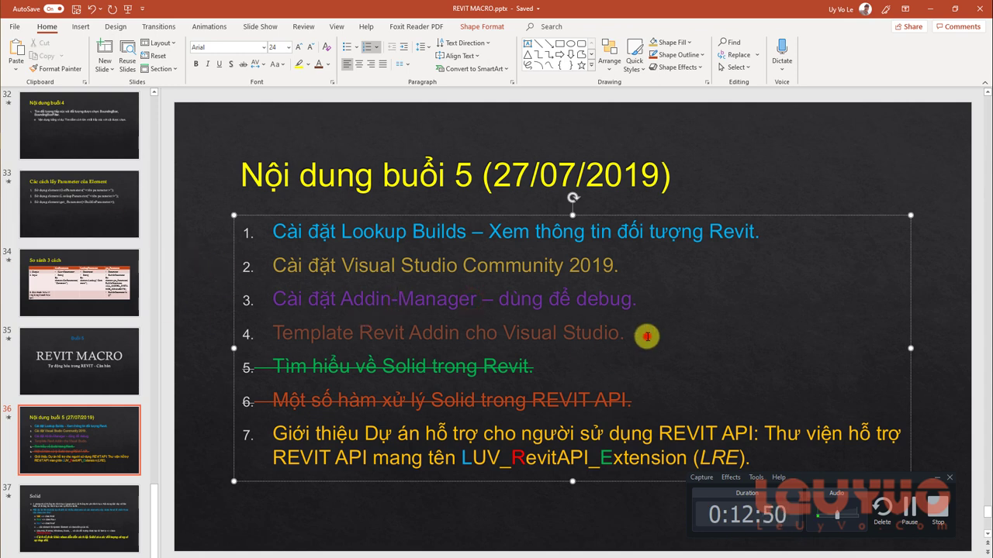
key(Return)
text(Revit SDK.)
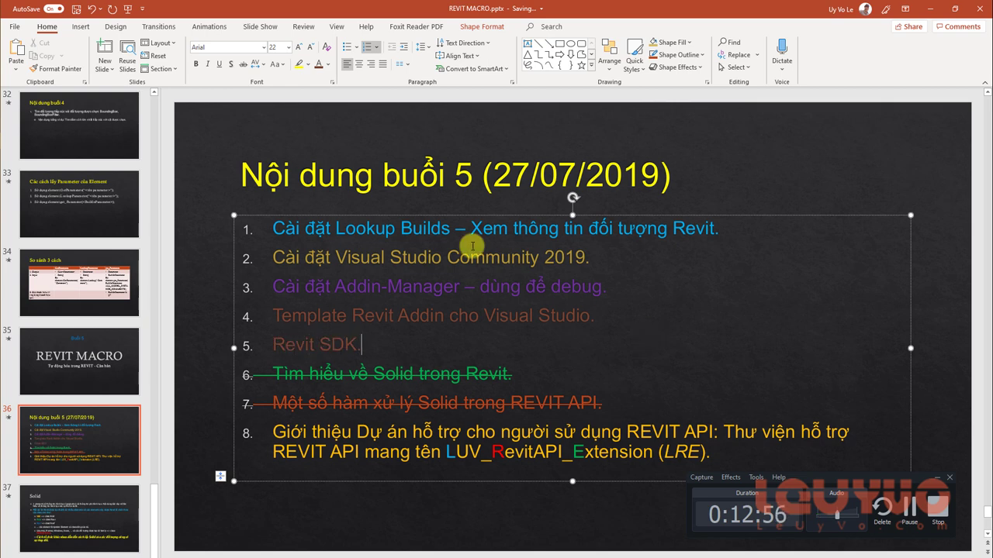
triple_click(276, 346)
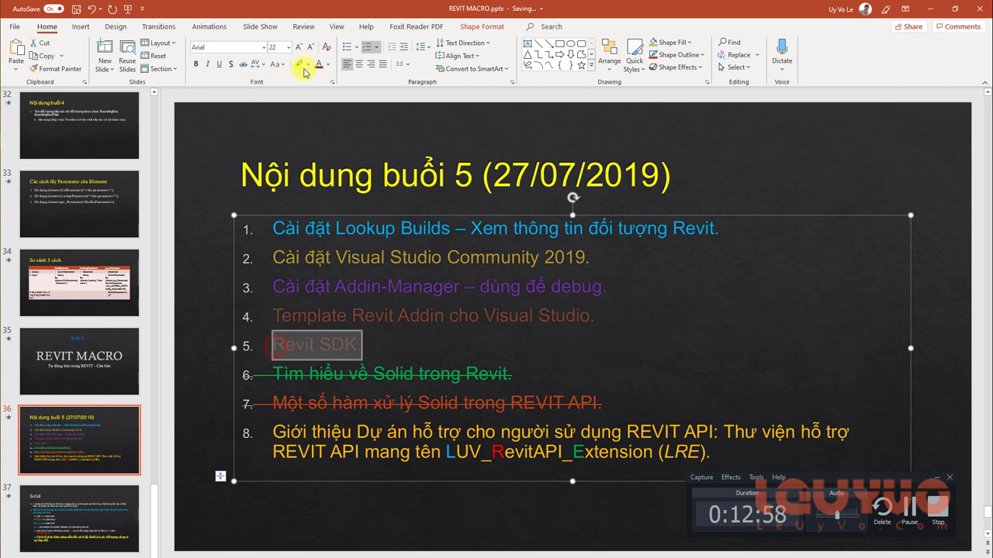
click(330, 70)
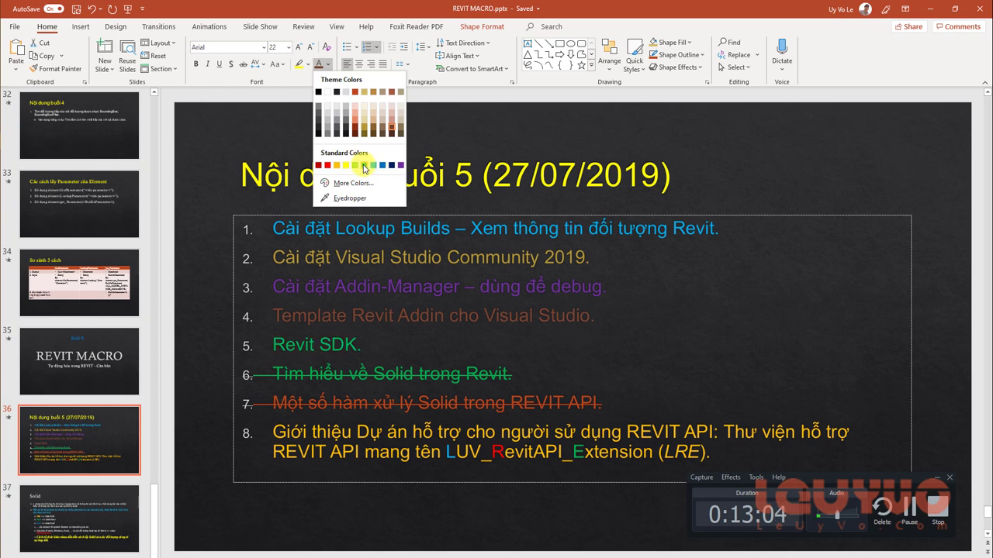
click(353, 124)
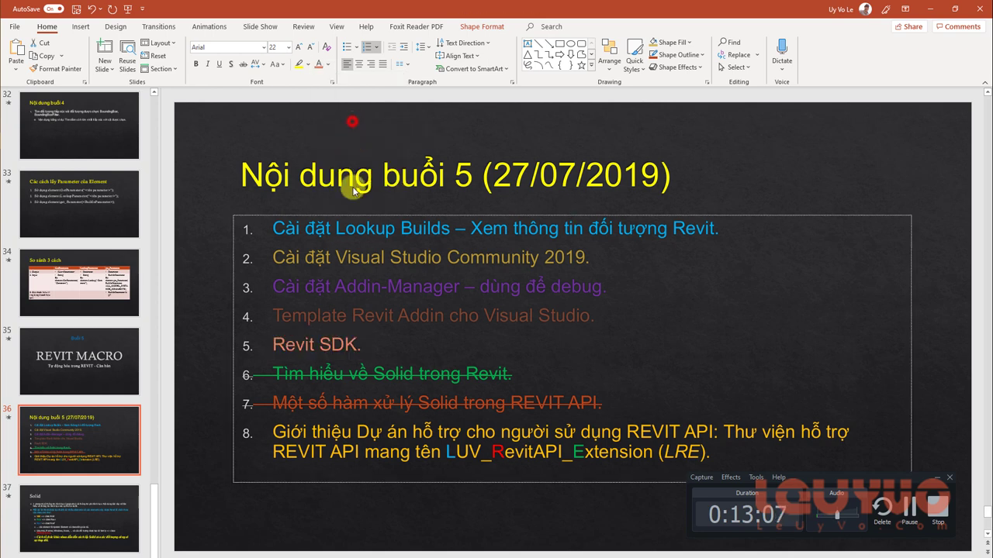
click(405, 355)
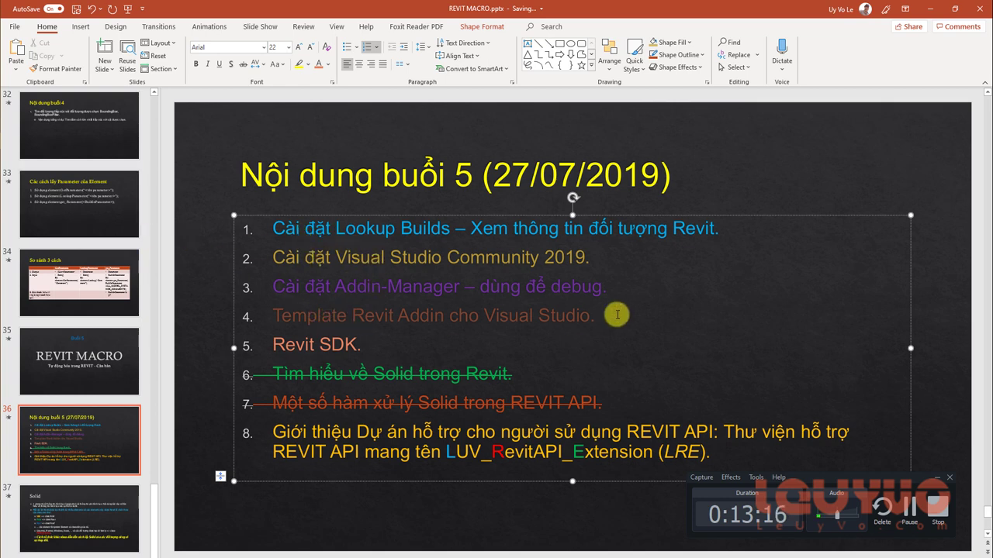
Step: Reword item 4 to 'Cài đặt template Revit Addin cho Visual Studio.'
drag(616, 316, 279, 230)
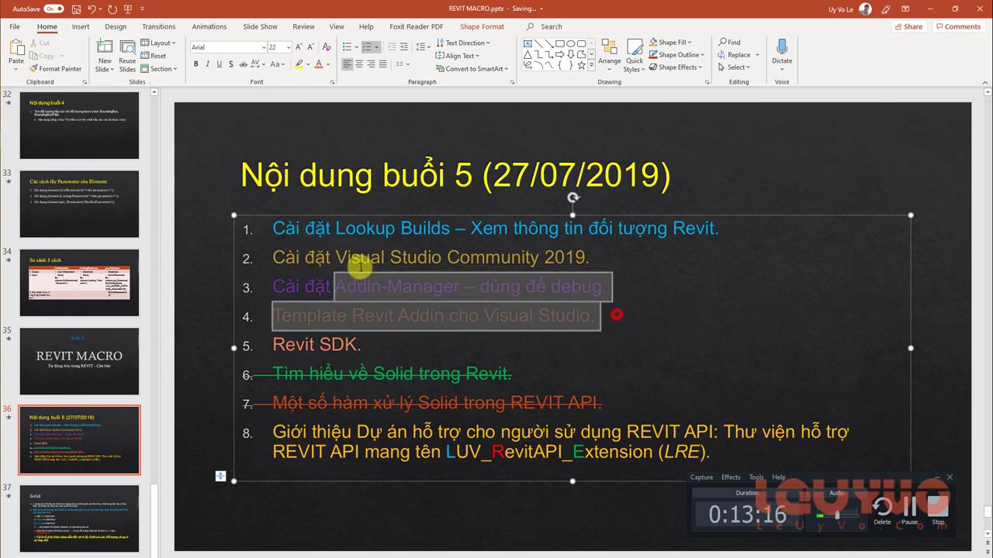
click(279, 312)
text(Caif)
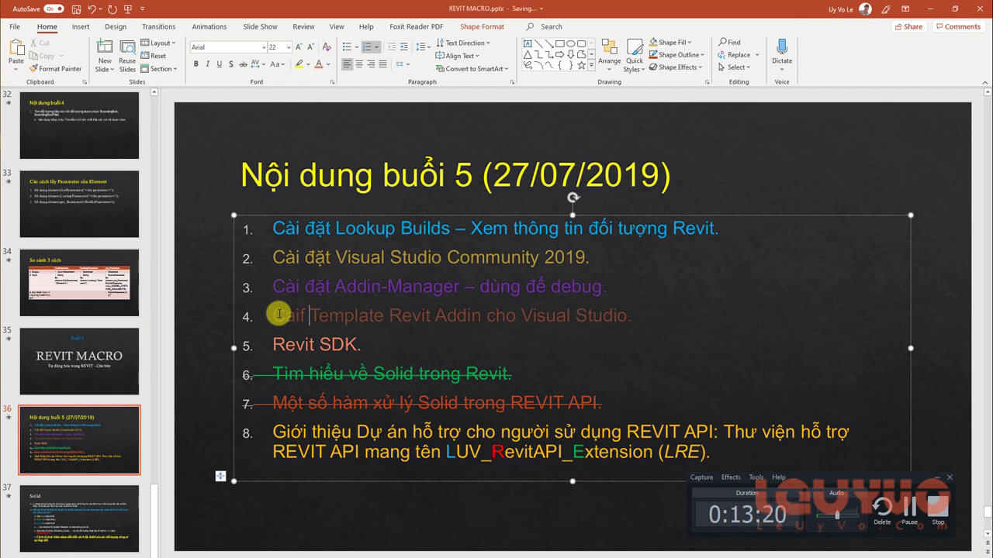
key(BackSpace)
key(BackSpace)
key(alt)
text(d)
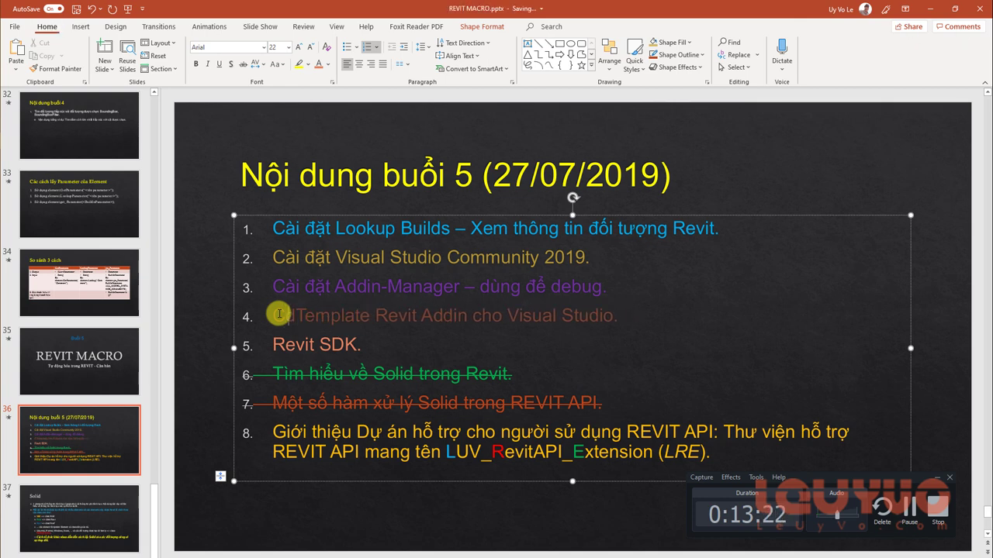
text(ài đặ)
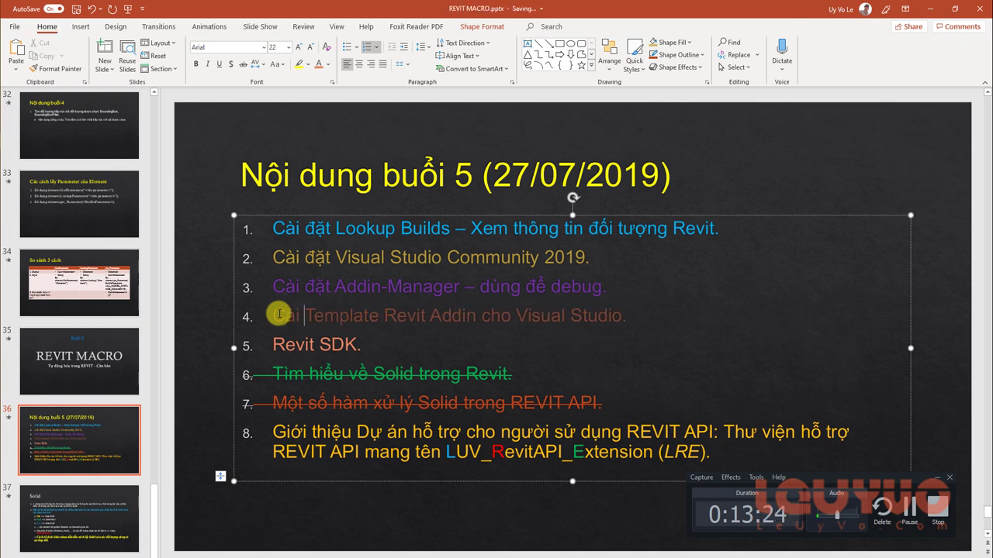
text(t t)
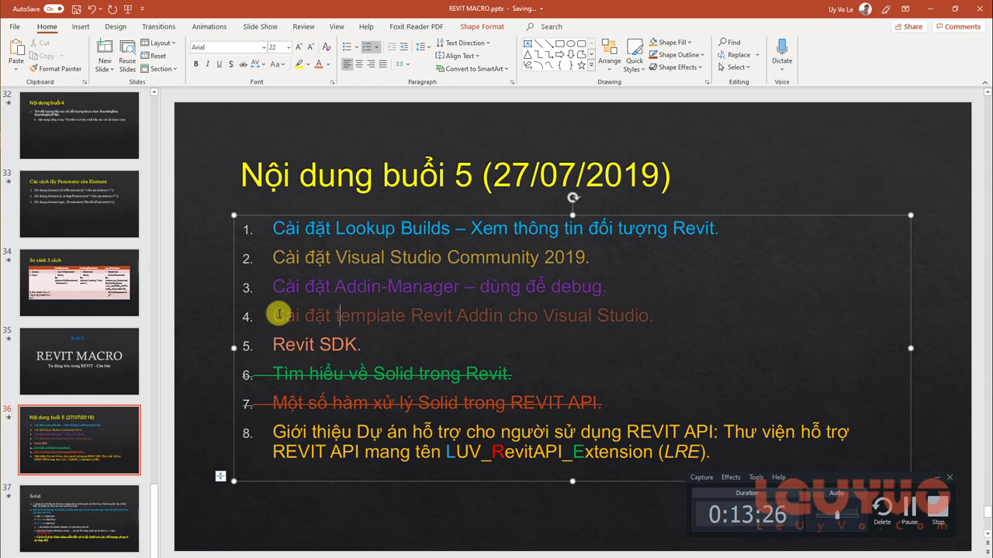
key(alt+Tab)
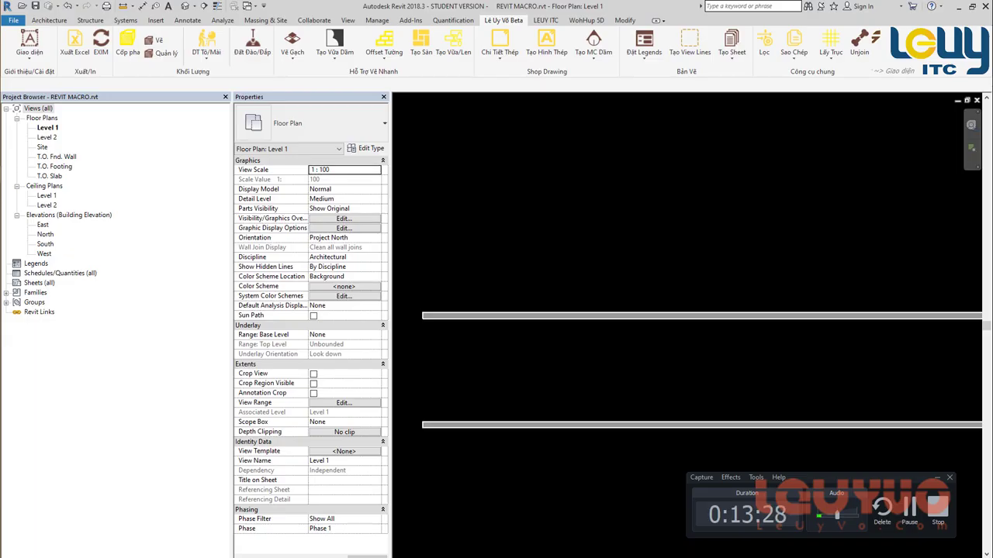
Step: Set the upper wall's Comments to 'Test 1'
scroll(507, 284, down, 3)
scroll(514, 295, up, 2)
middle_drag(501, 325, 524, 309)
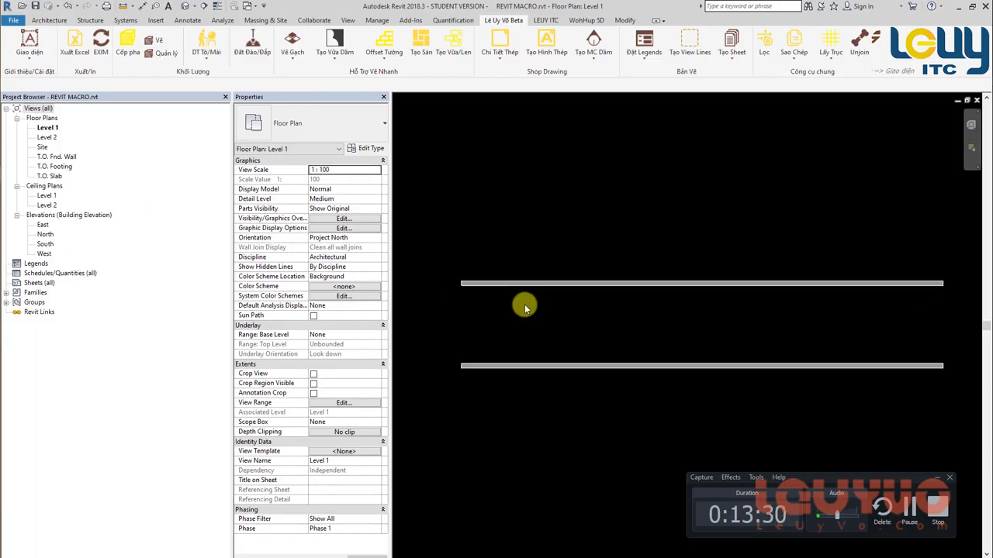
click(413, 19)
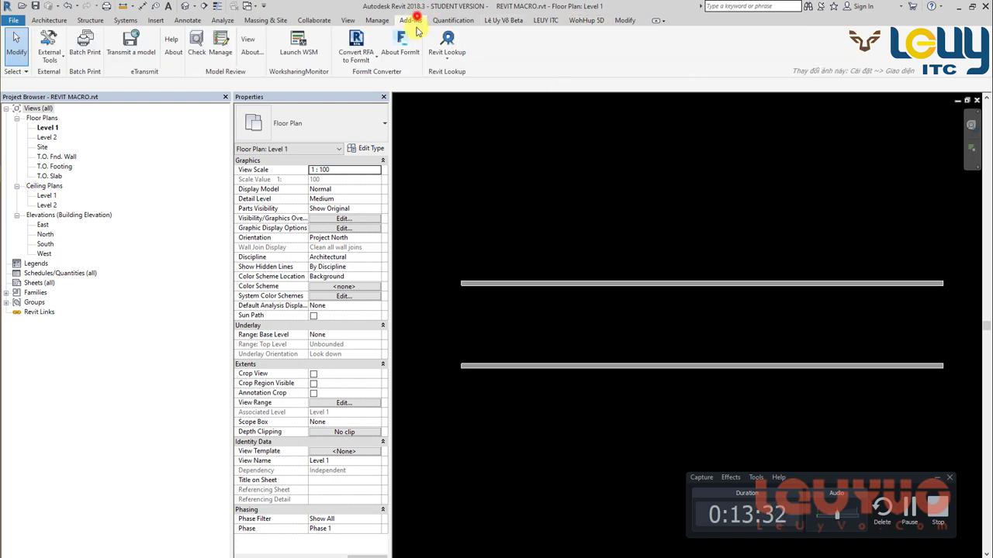
click(511, 284)
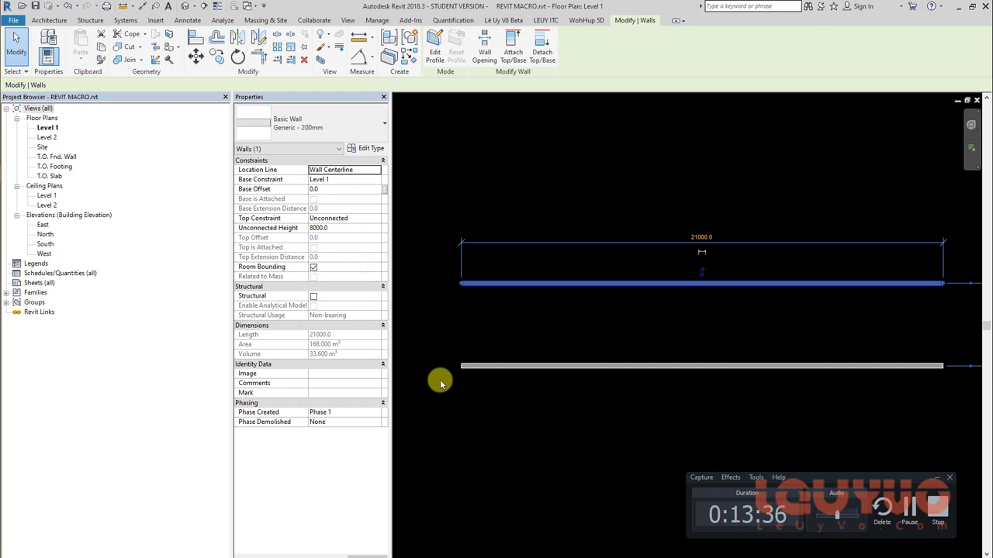
click(349, 384)
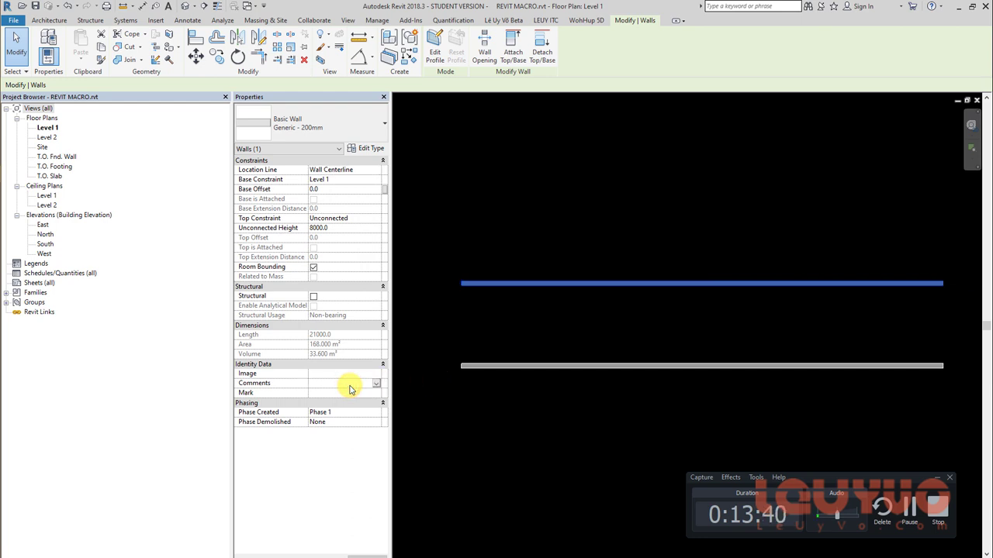
text(Giá)
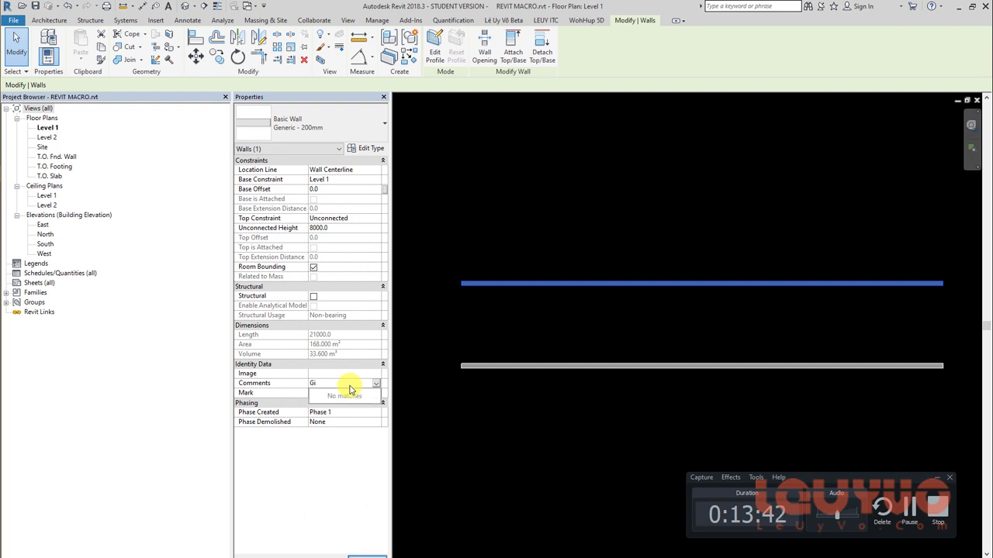
key(BackSpace)
key(BackSpace)
text(T)
key(Return)
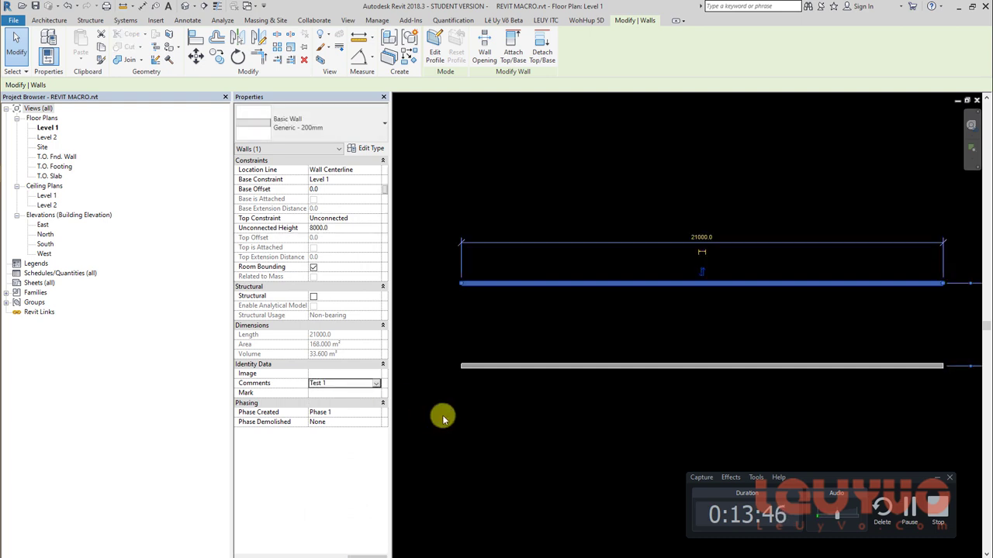
Step: Compare the upper and lower walls' Comments values, then clear the selection
click(527, 366)
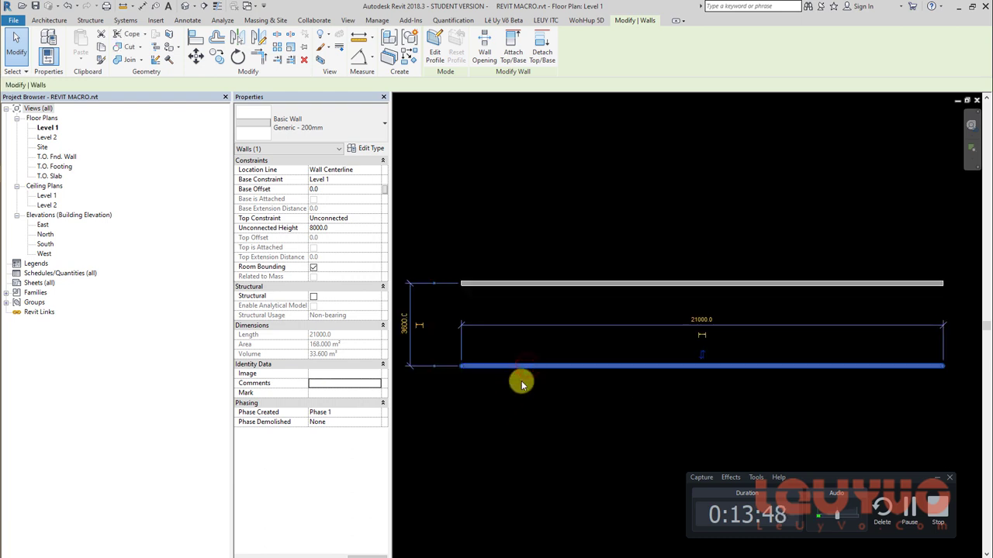
click(543, 286)
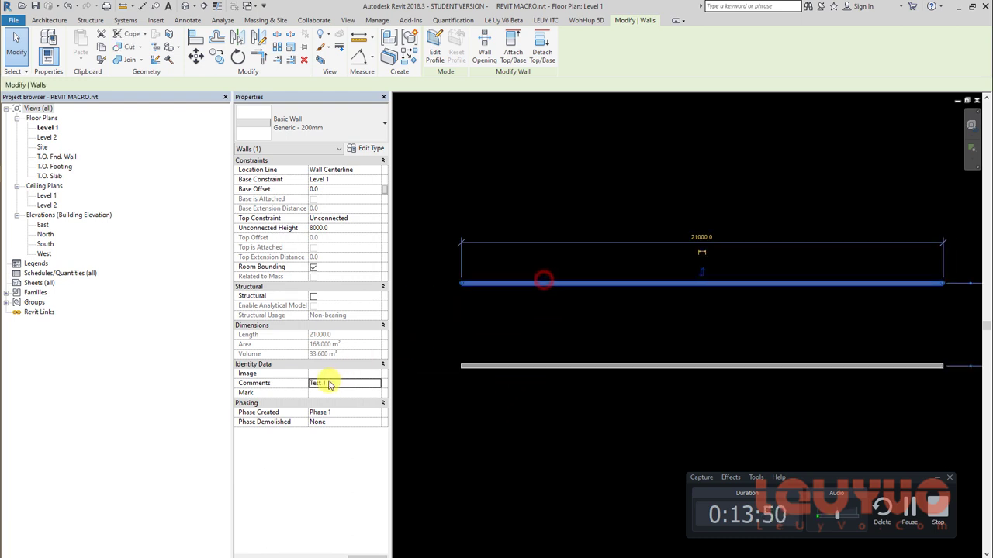
click(529, 366)
click(466, 414)
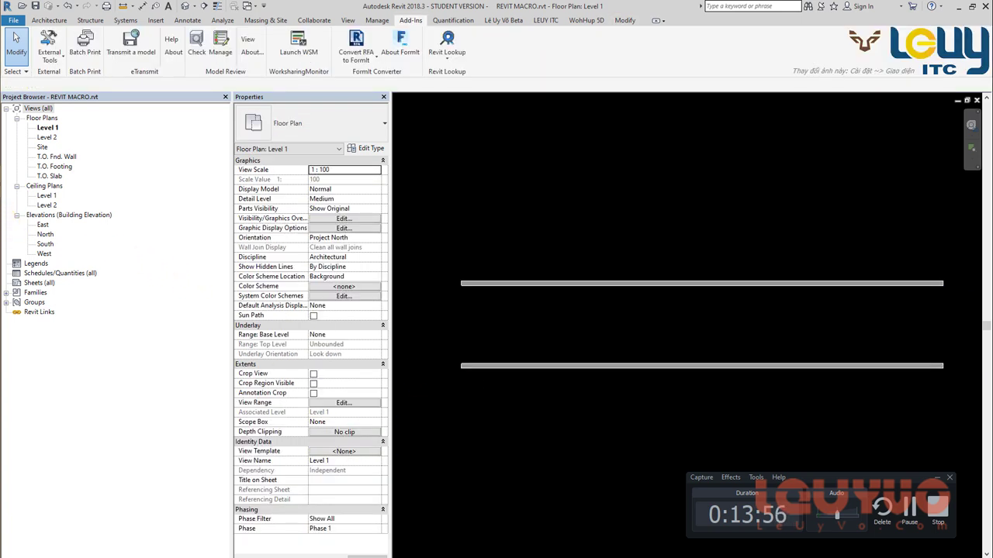
key(alt+Tab)
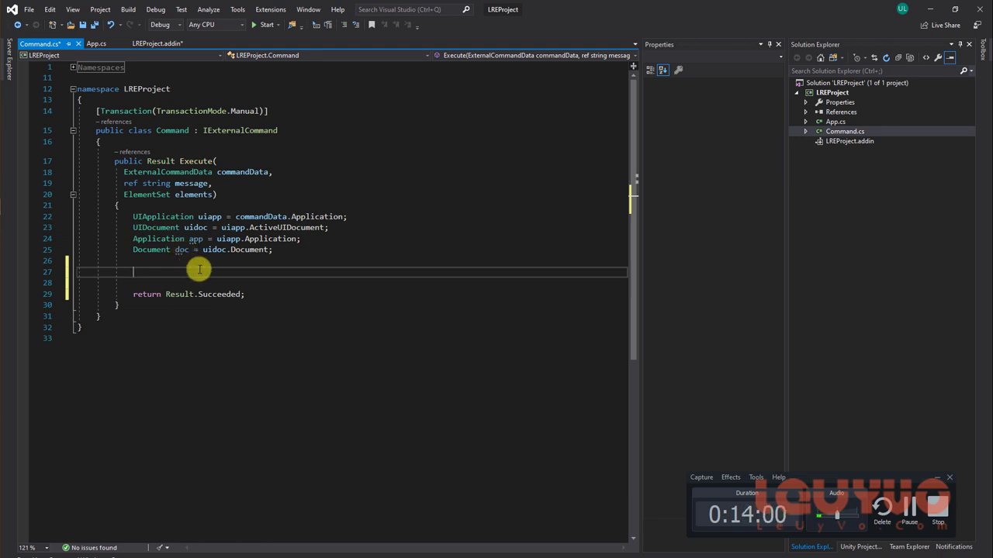
Step: Type the Reference type name on line 27 of Command.cs's Execute method
text(Ref)
key(Escape)
text(ence)
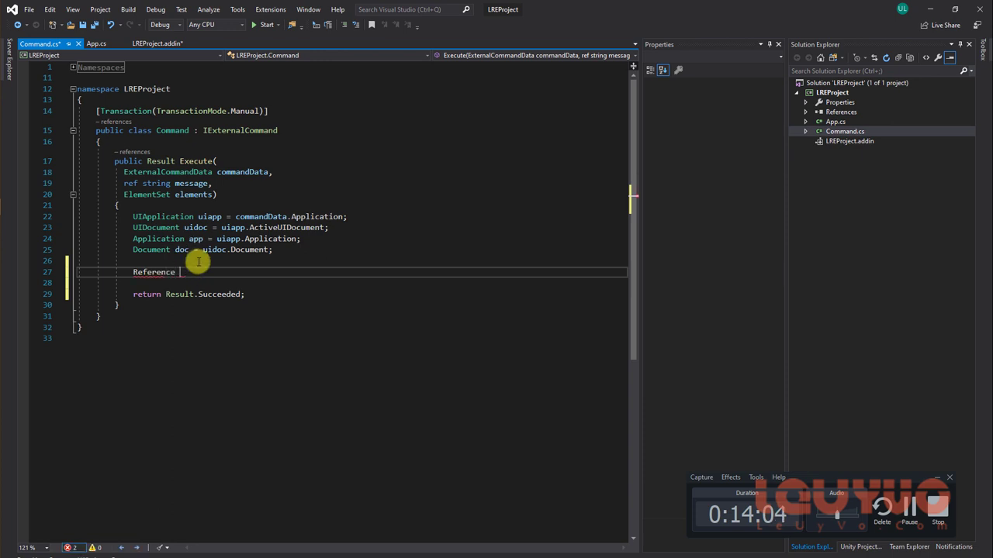
Step: Review the RevitAPI and RevitAPIUI references and App.cs, then resume editing Command.cs
click(805, 112)
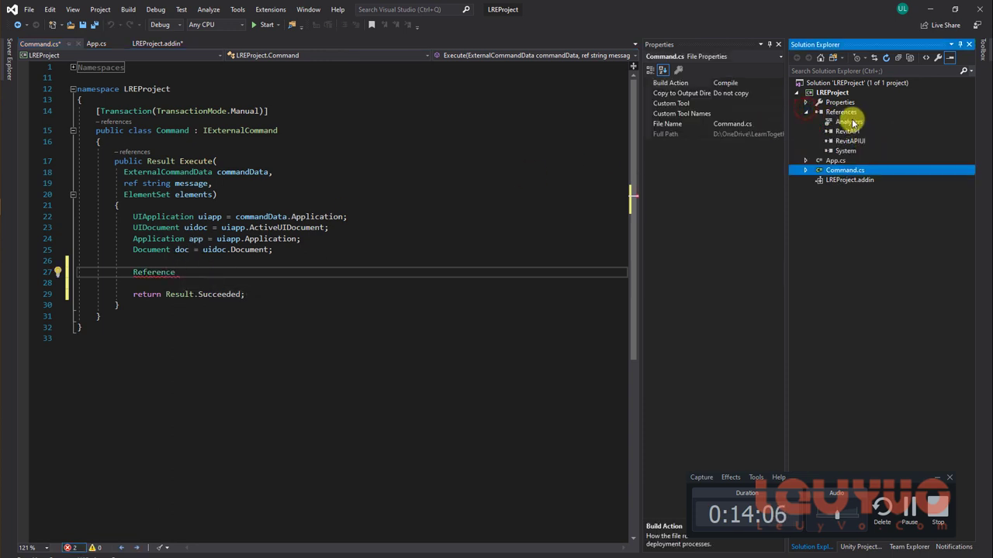
click(847, 132)
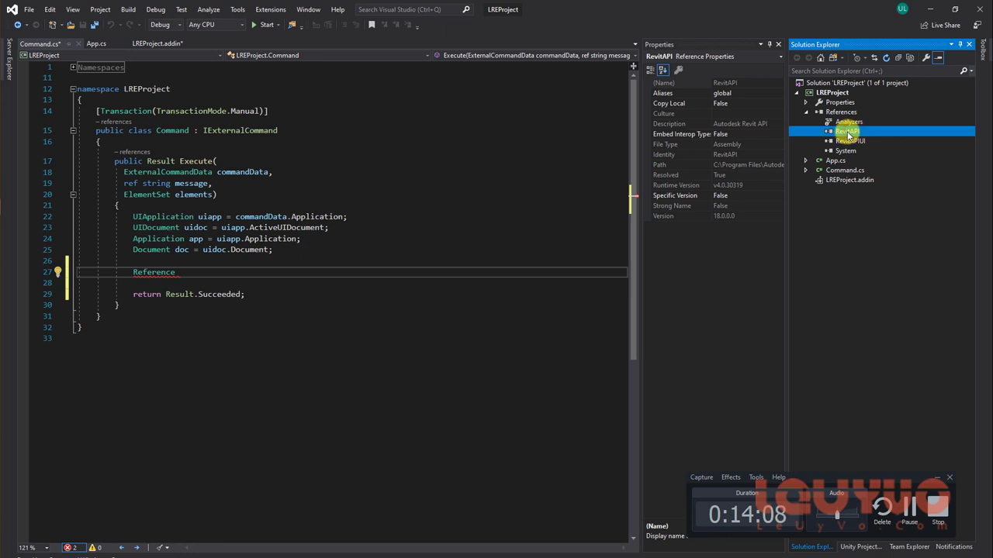
click(848, 142)
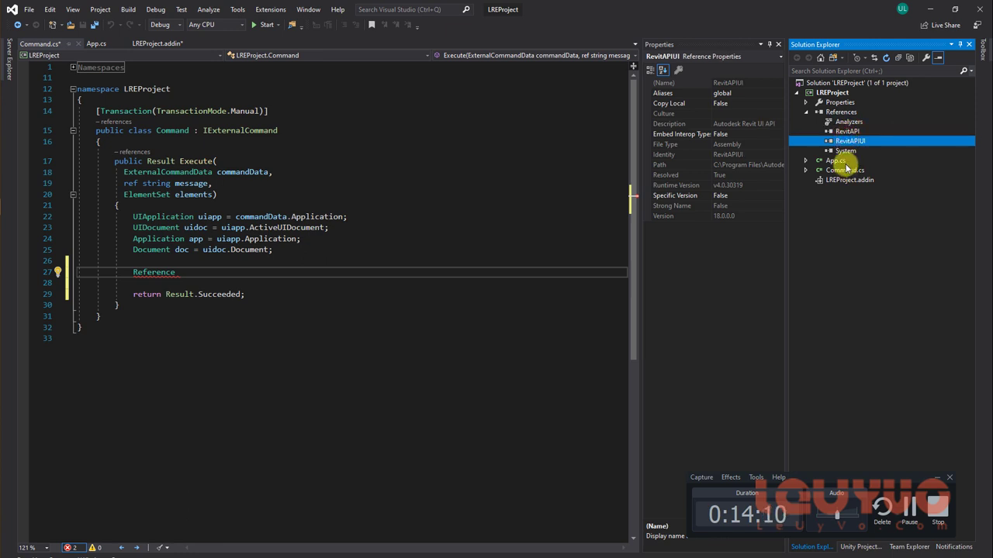
click(842, 162)
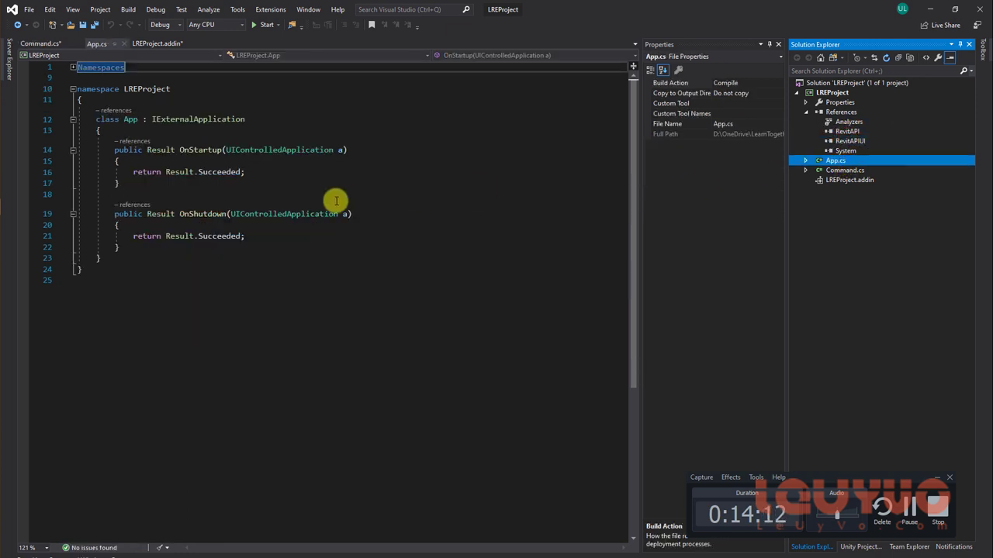
click(848, 169)
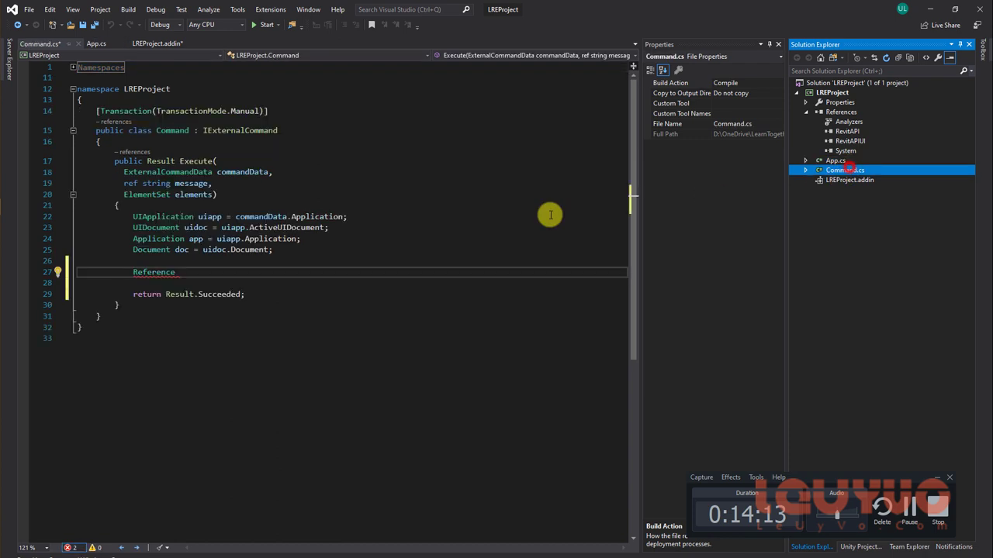
click(232, 271)
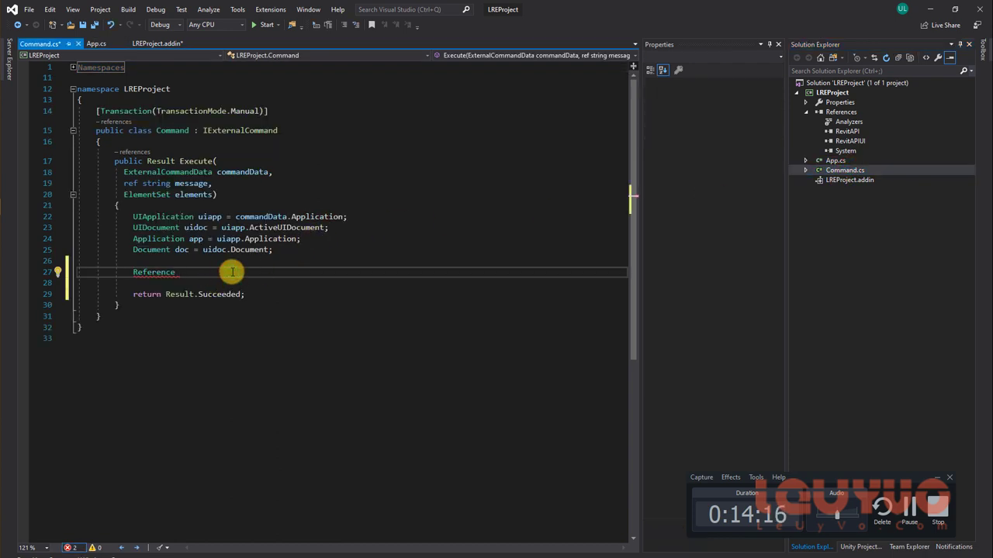
Step: Pick elements into reference1 and reference2 with uidoc.Selection.PickObject(ObjectType.Element)
text(ref)
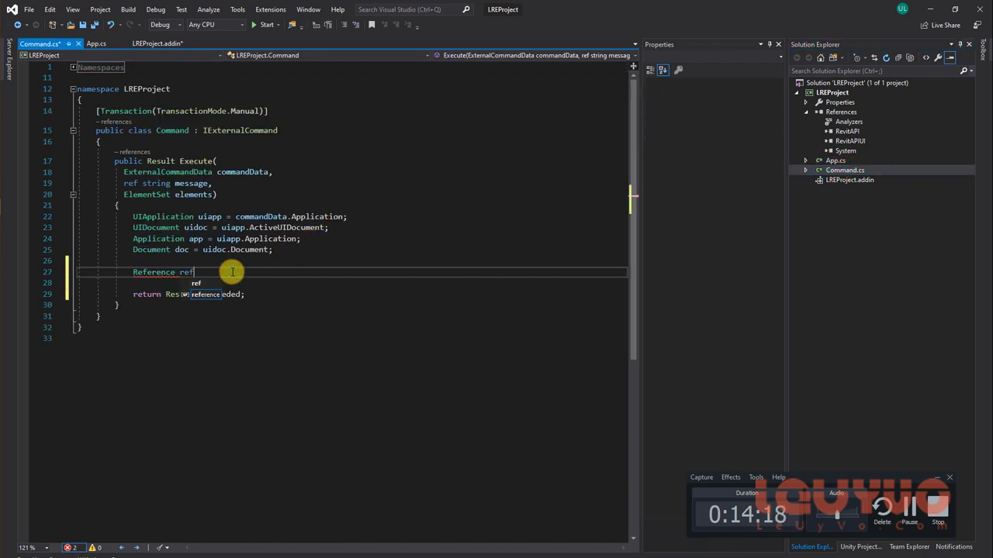
key(Tab)
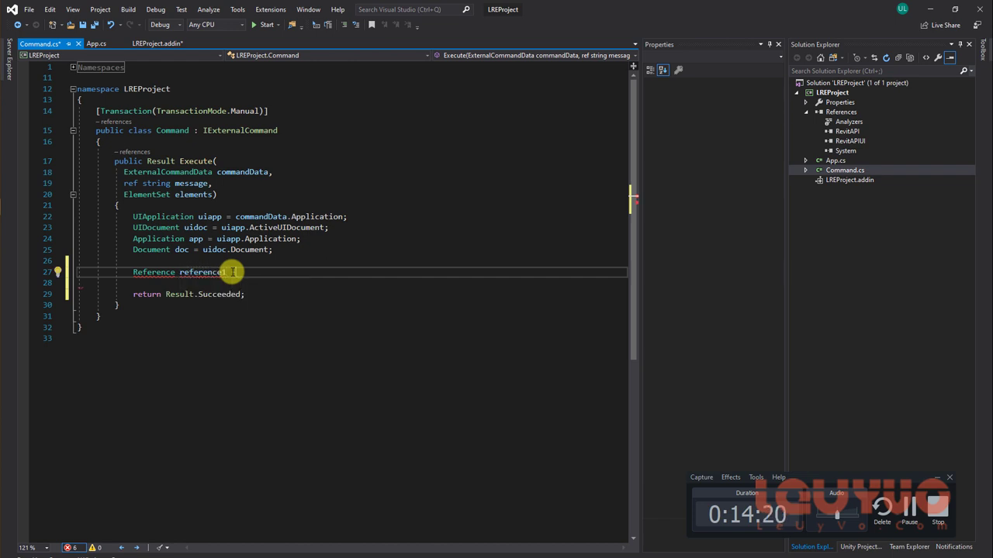
text(uidoc.)
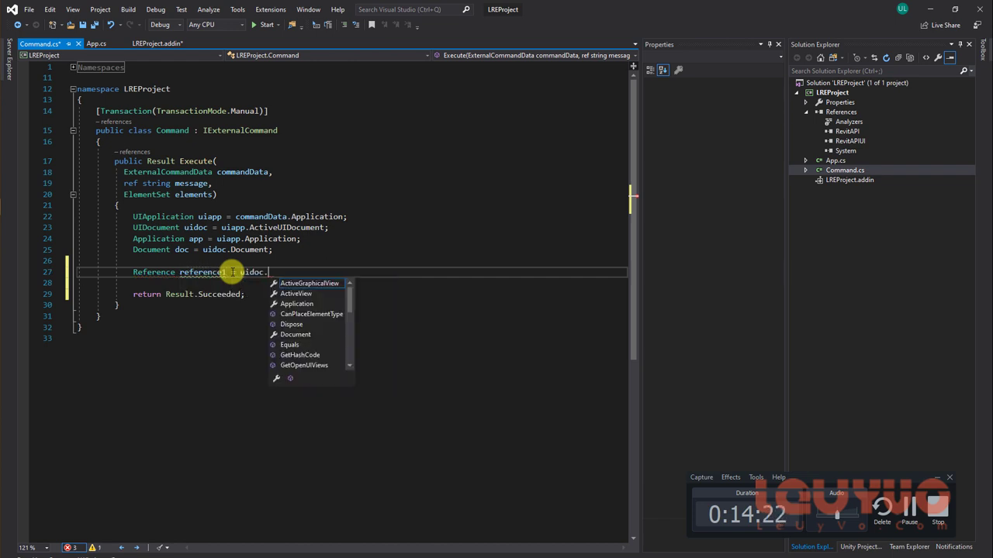
text(Selection.Pi)
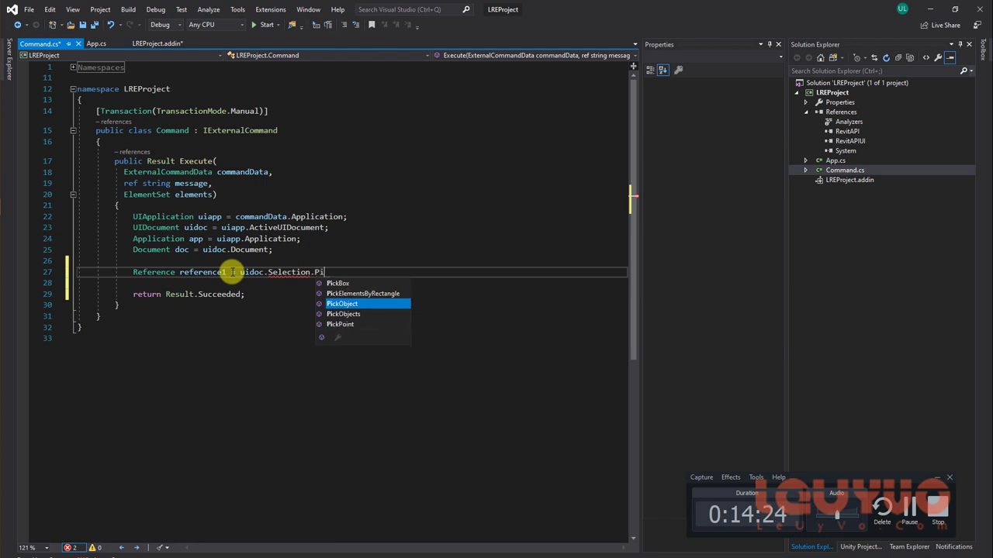
text(ckObject(Ob)
key(Tab)
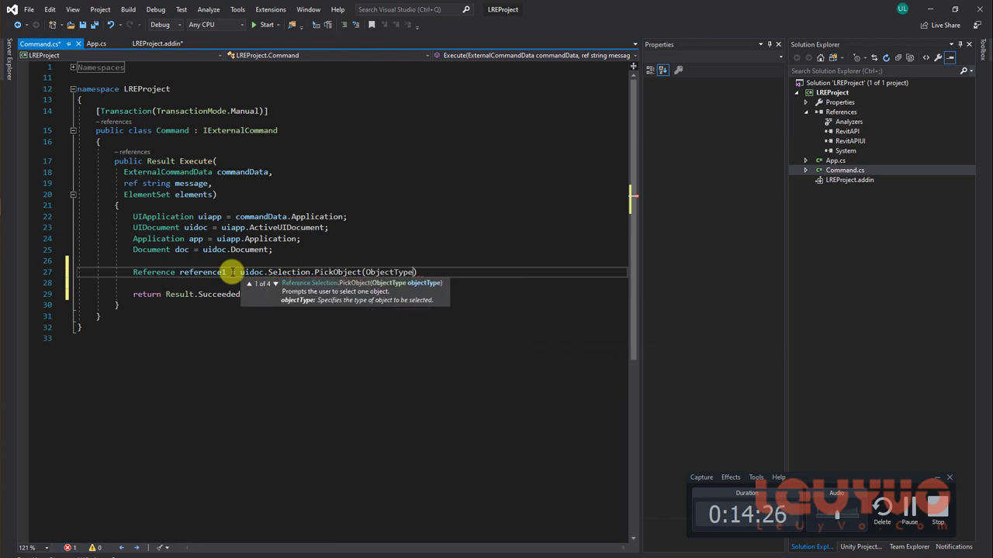
text(.El)
key(Tab)
text())
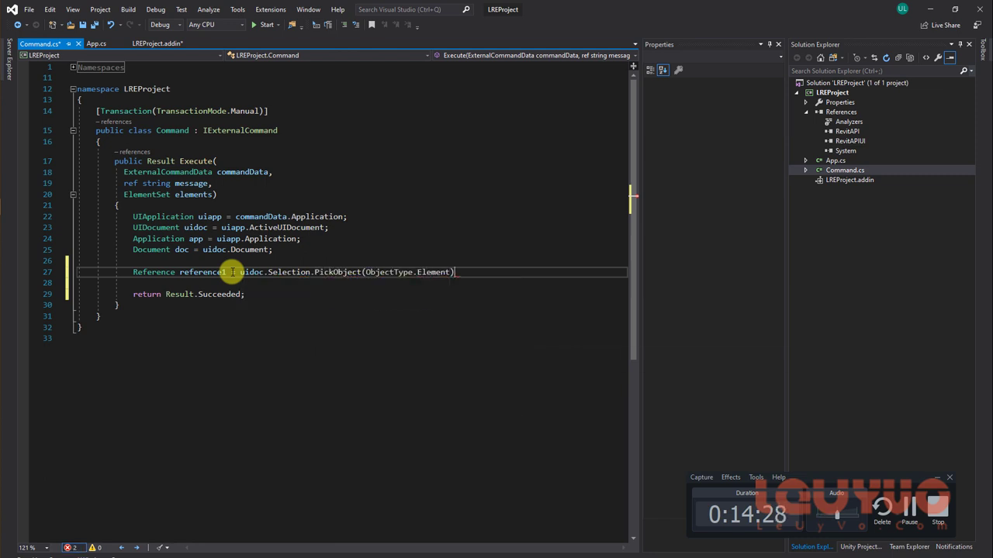
key(Return)
key(Up)
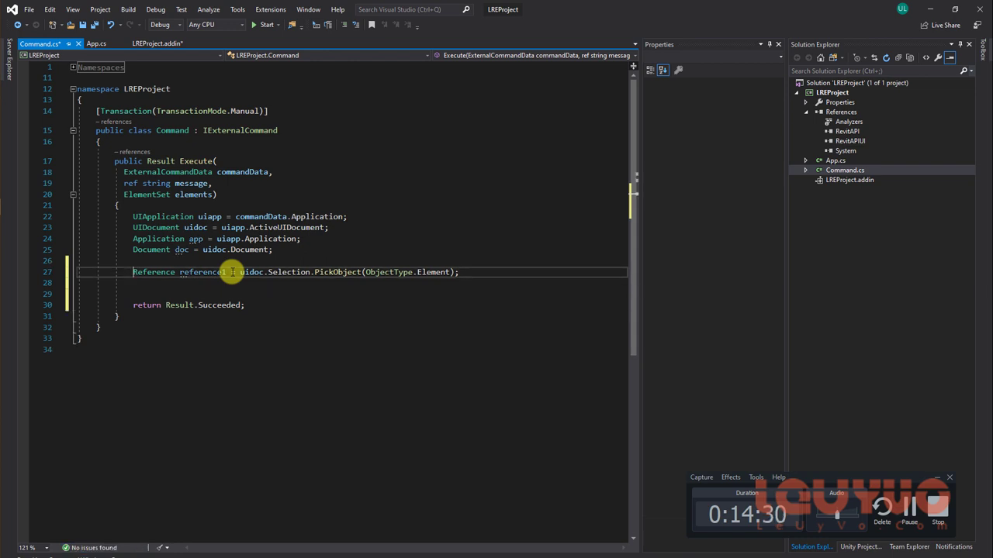
key(shift+End)
key(ctrl+c)
key(End)
key(Return)
key(ctrl+v)
click(226, 282)
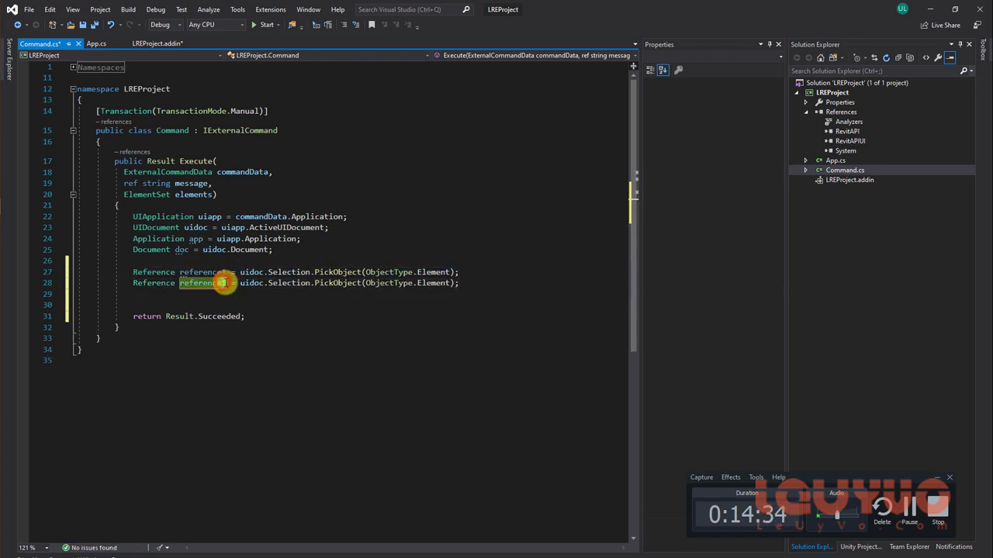
key(BackSpace)
text(2)
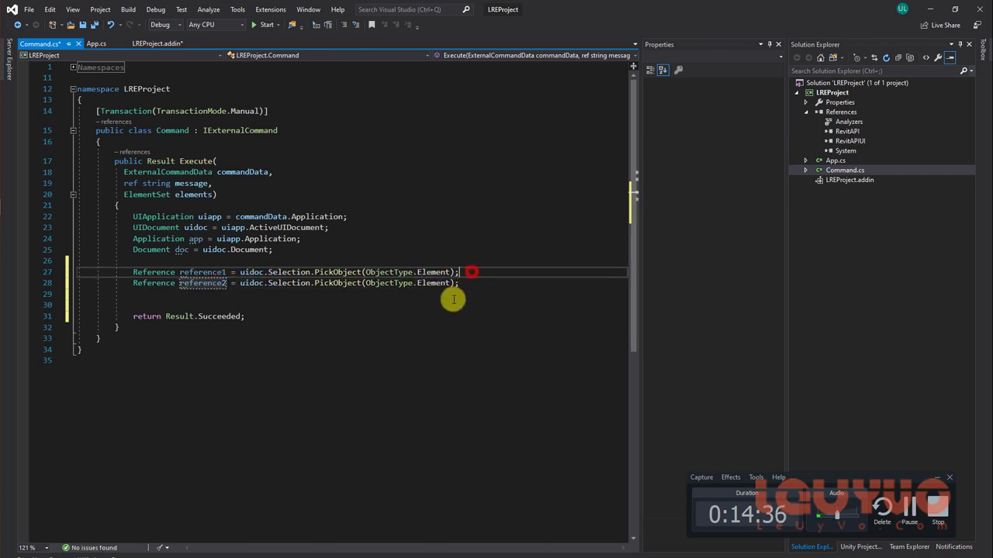
Step: Cast the picks to walls: wall1 = doc.GetElement(reference1) as Wall, likewise wall2 from reference2
click(452, 300)
key(Return)
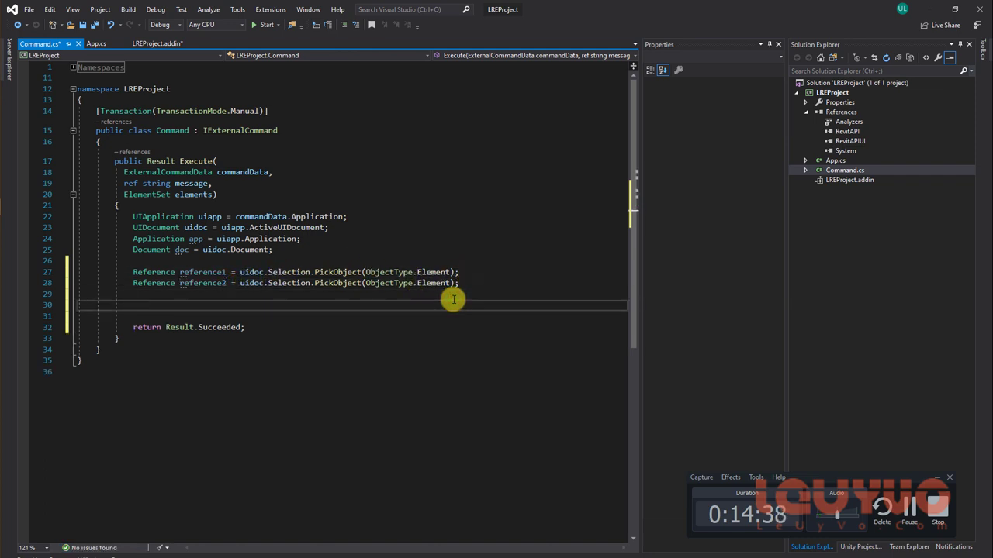
text(E)
key(BackSpace)
text(Wall)
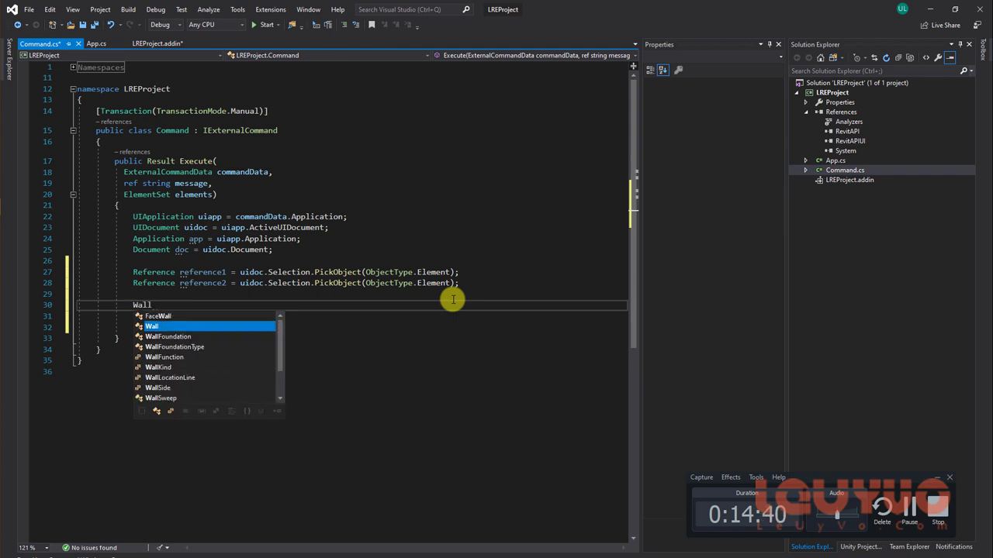
text( wall1 = doc.)
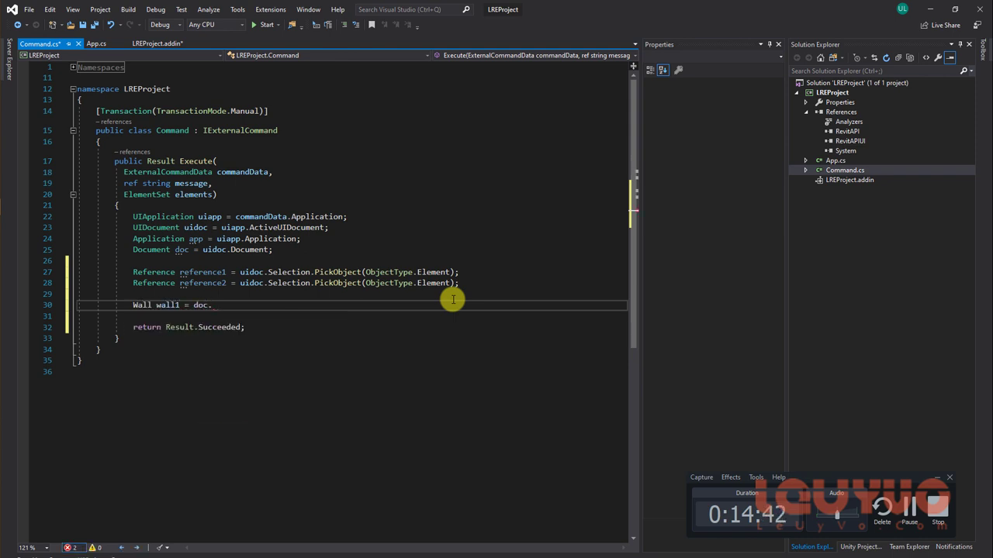
text(GetE)
key(Tab)
text((r)
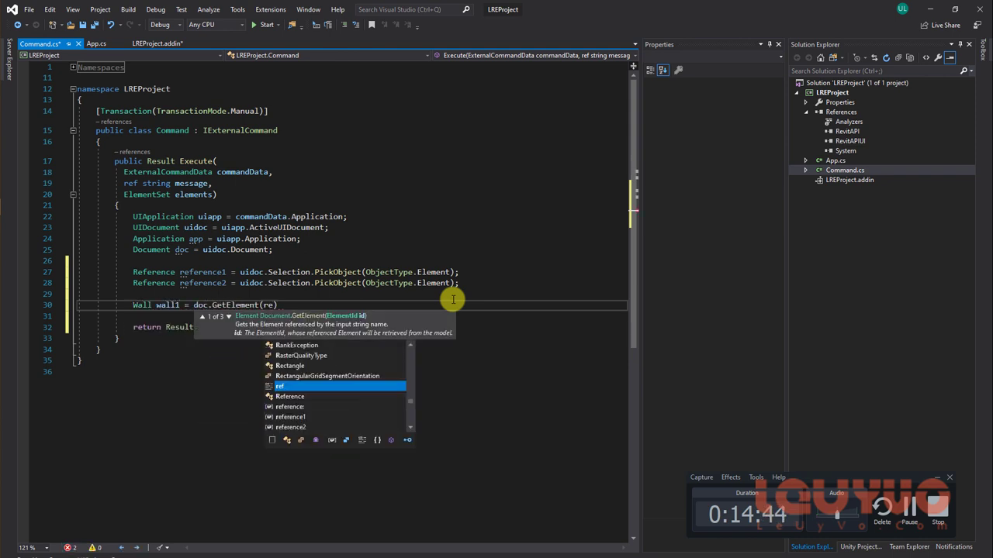
text(ef)
key(Tab)
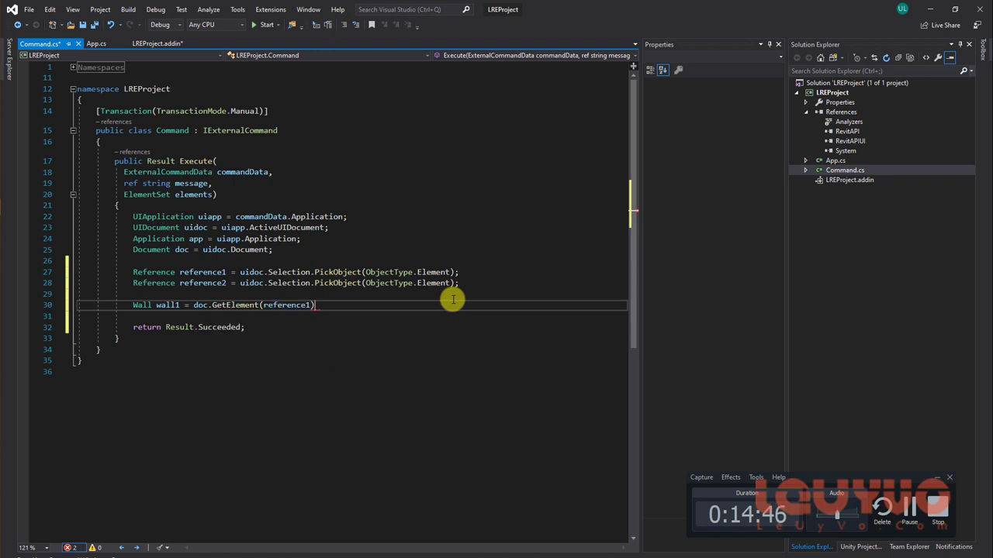
text() as Wall;)
key(Return)
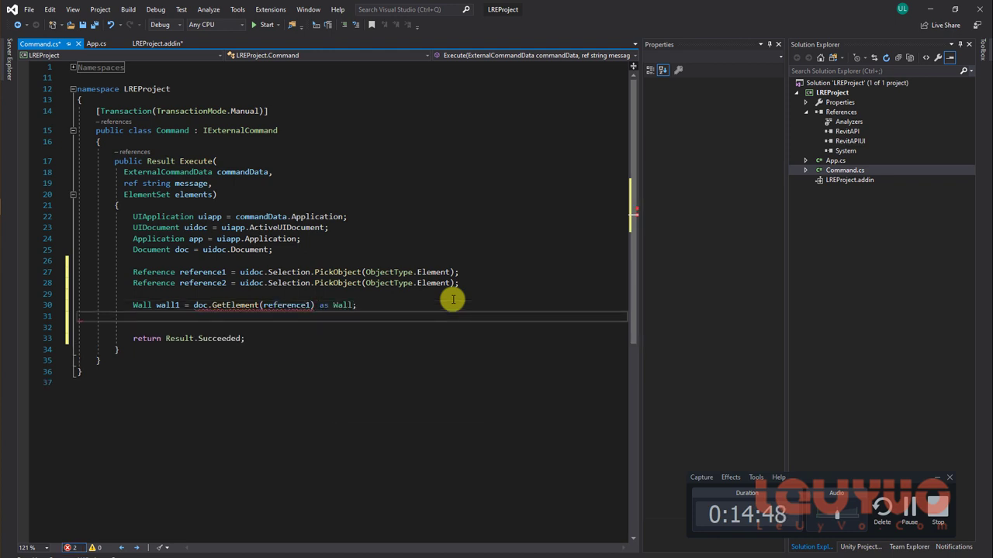
key(shift+Up)
key(ctrl+d)
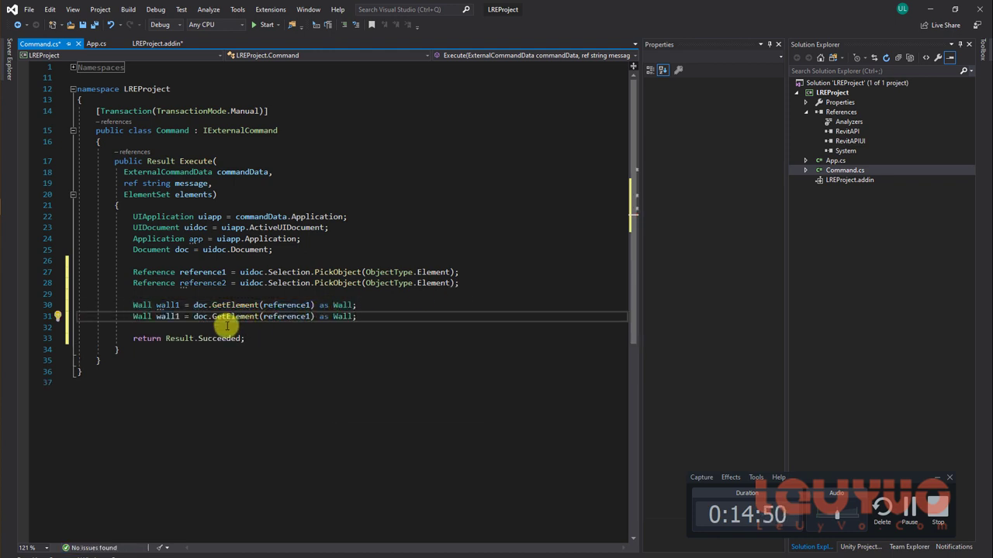
click(179, 316)
key(BackSpace)
text(2)
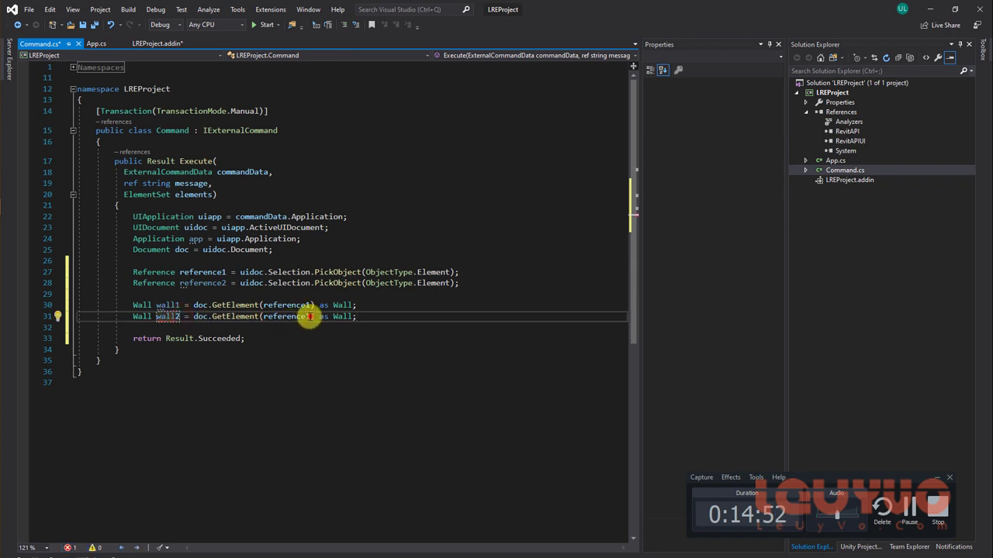
text(2)
click(387, 316)
key(Return)
key(Return)
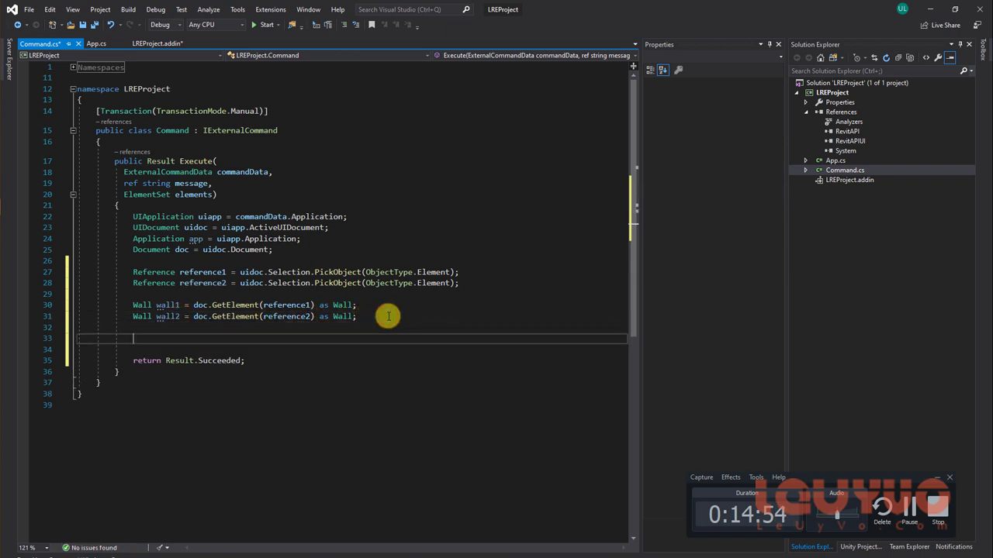
Step: Declare Parameter parameter1 as wall1.LookupParameter for the Comments parameter
text(Par)
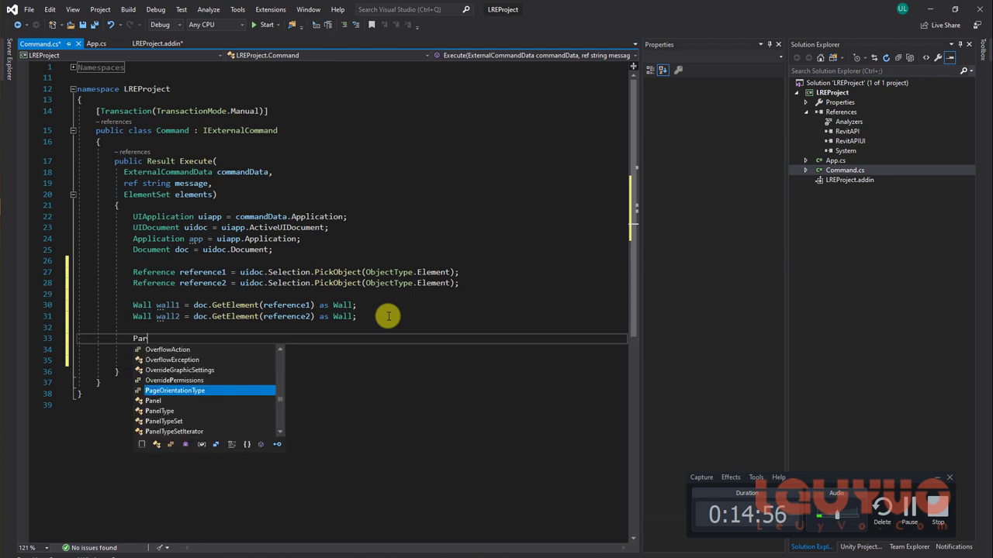
text(ameter)
key(Escape)
text( pa)
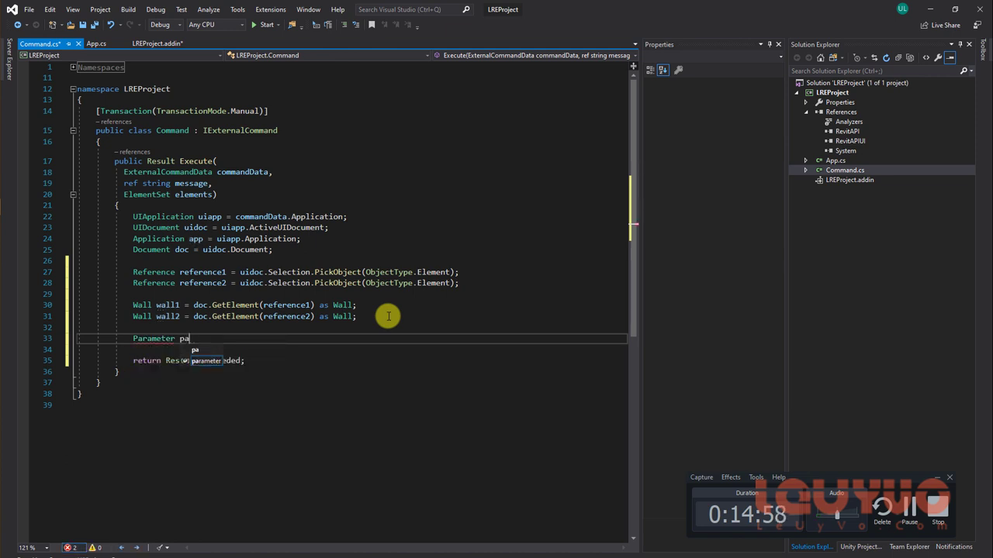
text(rameter1 = wal)
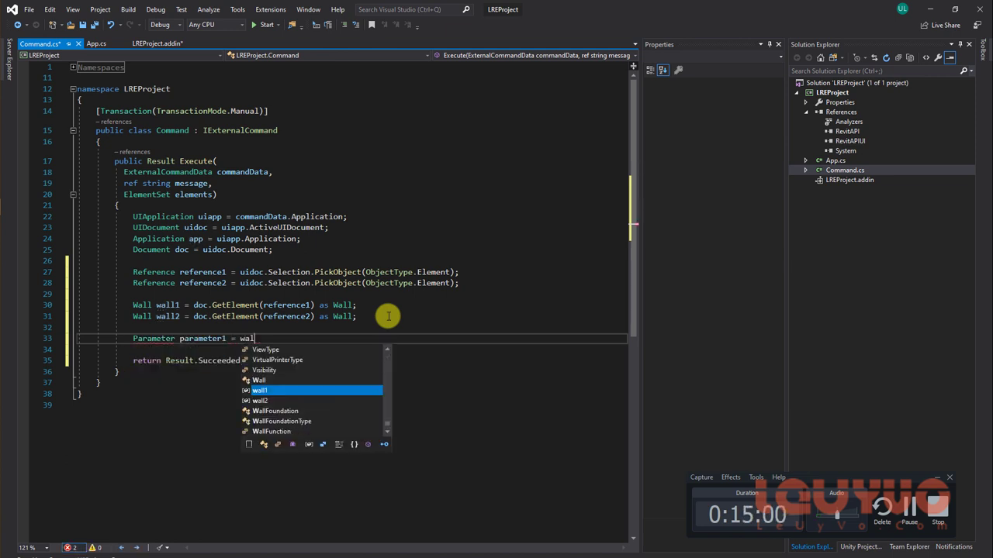
text(l1.get)
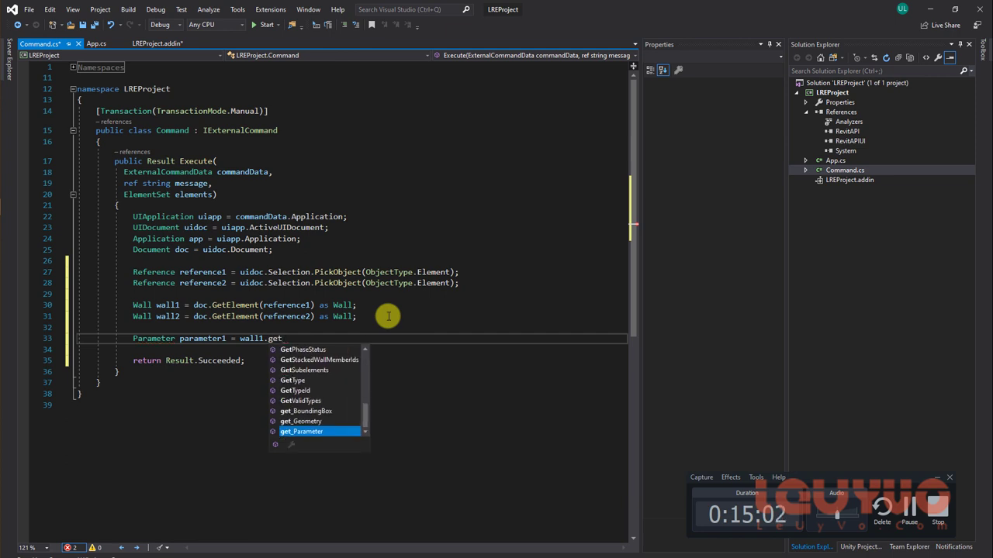
click(309, 336)
key(BackSpace)
key(BackSpace)
key(BackSpace)
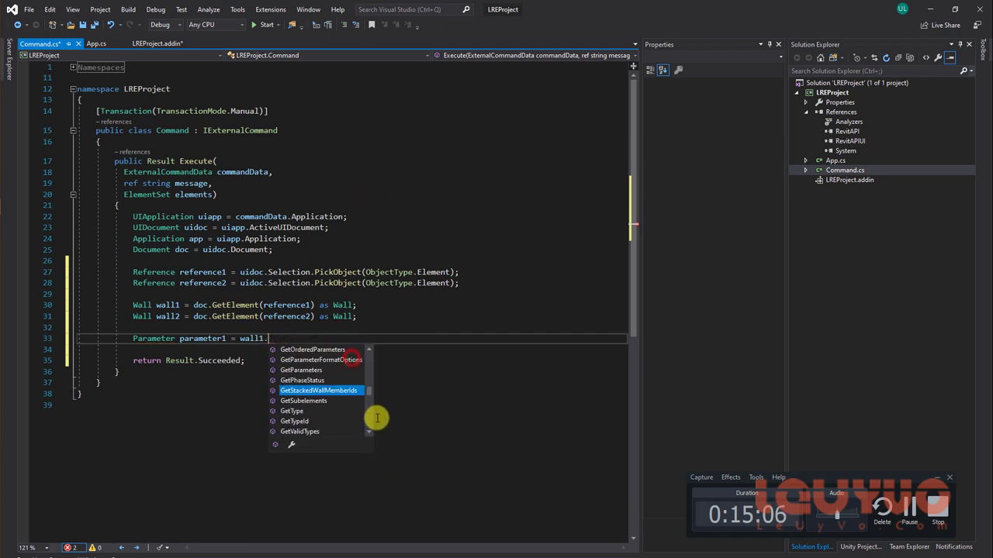
text(g)
key(BackSpace)
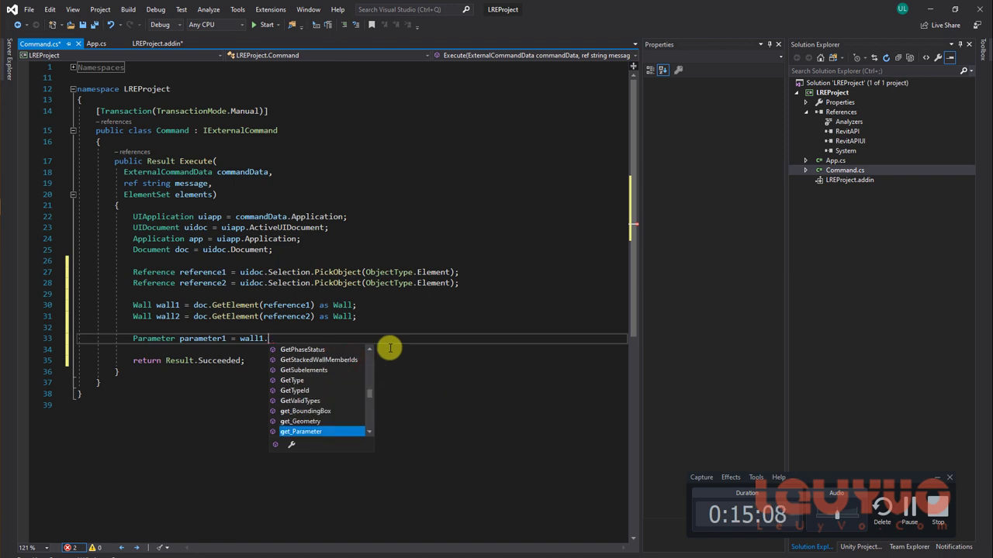
text(Look)
key(Tab)
text(()
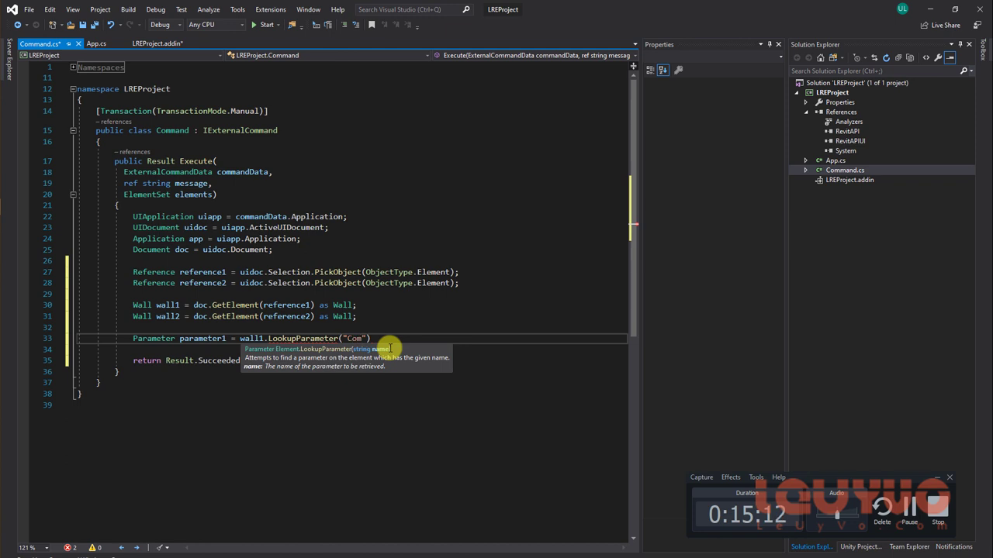
text())
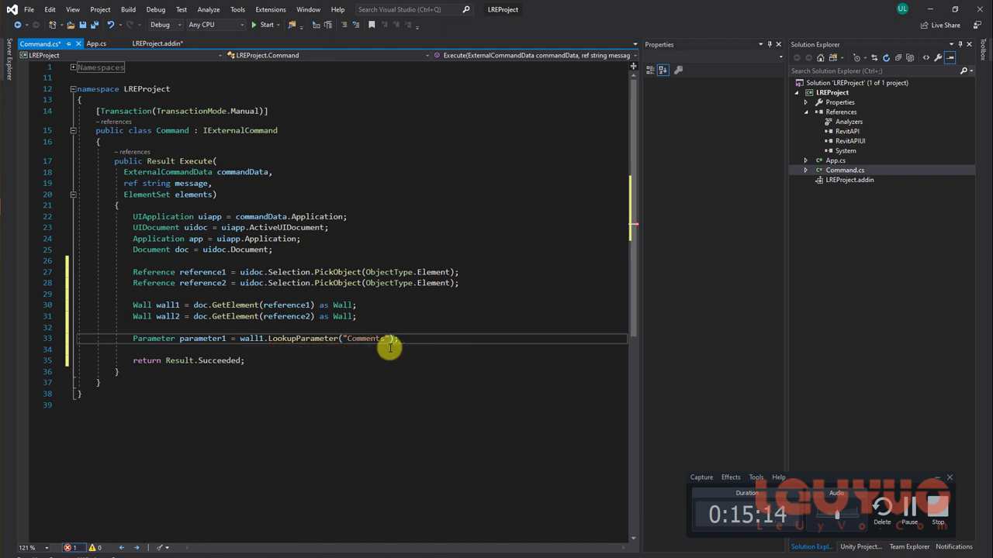
Step: Add a matching parameter2 line looking up wall2's Comments parameter
key(Return)
text(Parma)
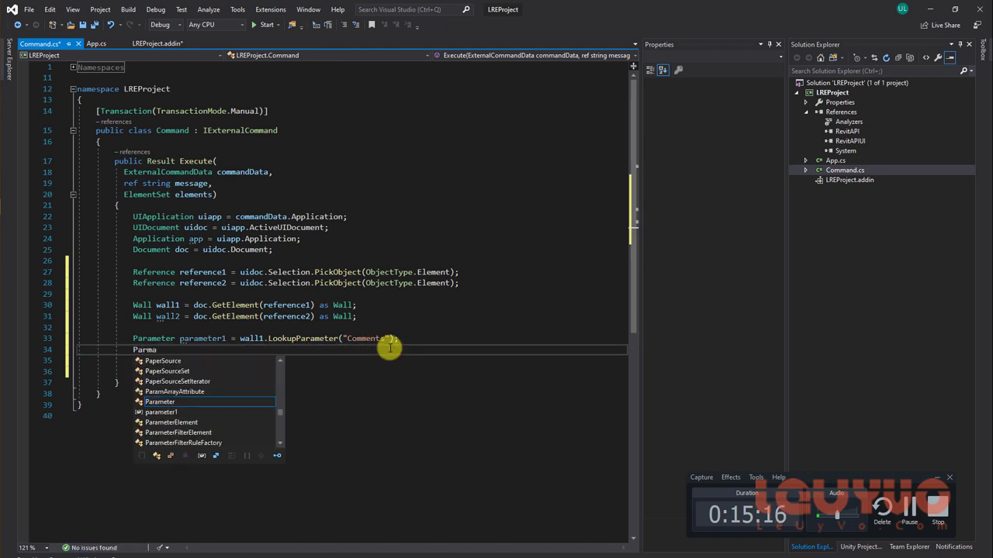
drag(398, 339, 137, 339)
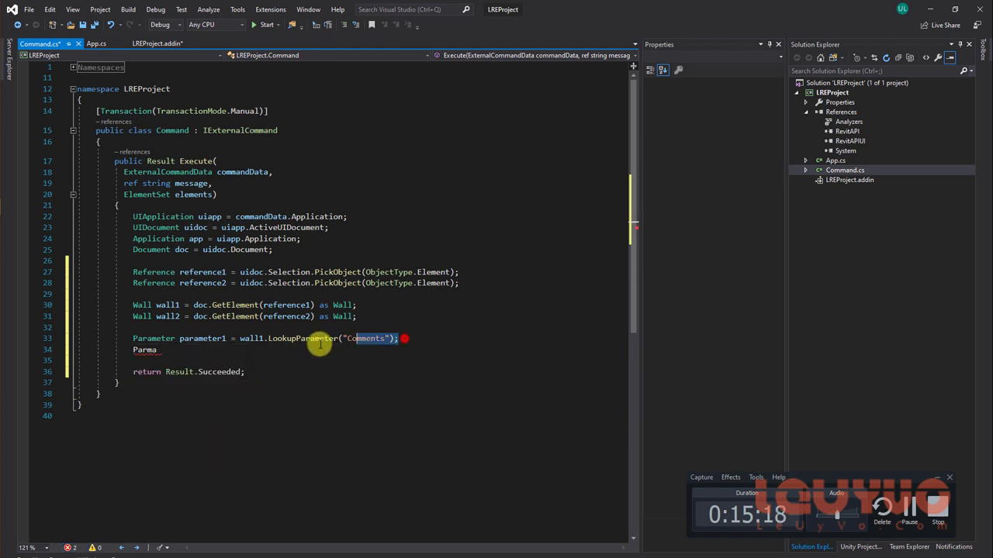
click(142, 349)
double_click(143, 349)
text(Parameter parameter1 = wall1.LookupParameter("Comments");)
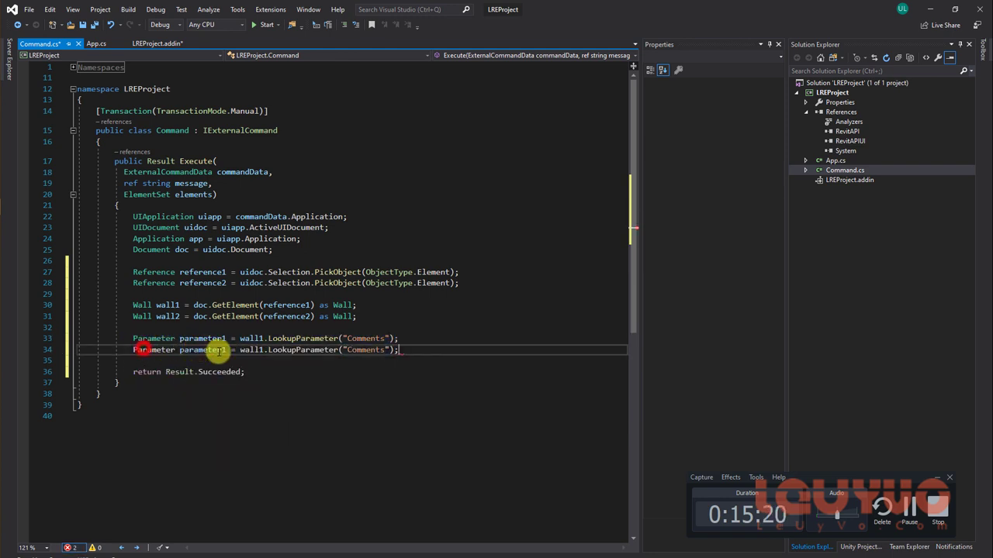
click(224, 349)
key(BackSpace)
text(2)
click(260, 349)
key(BackSpace)
text(2)
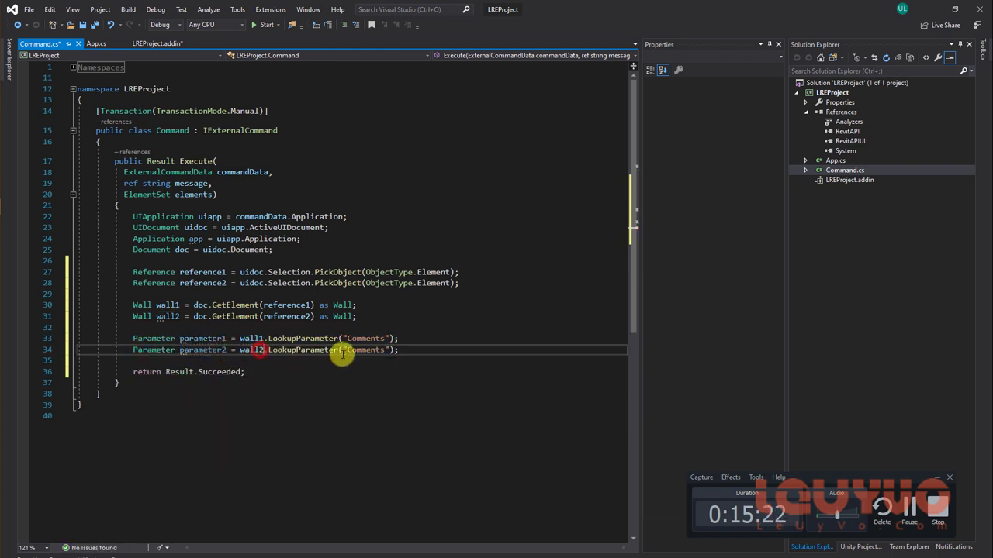
click(437, 350)
Step: Open a using block for new Transaction(doc, "Copy Parameter") named t
key(Return)
key(Return)
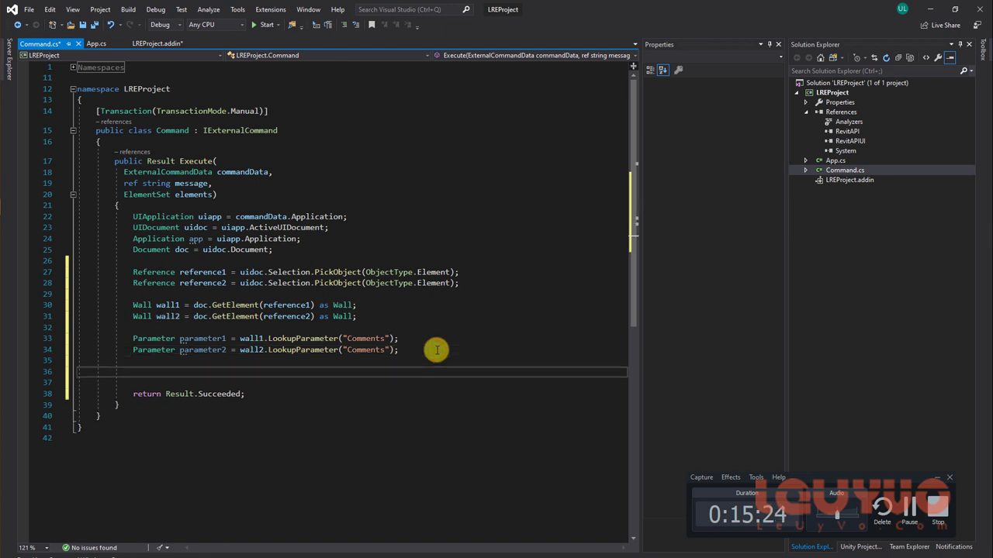
text(using(Tra)
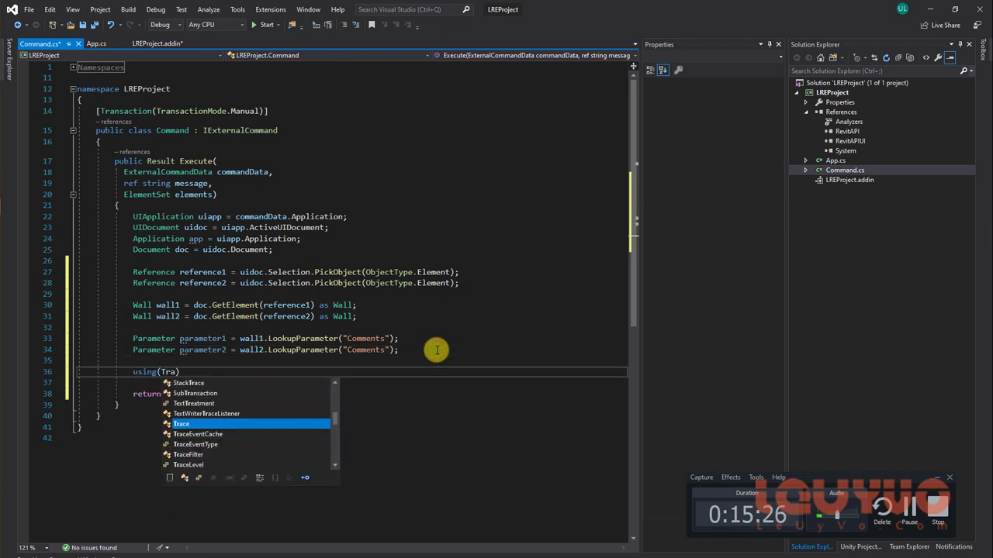
text(nsaction t = new T)
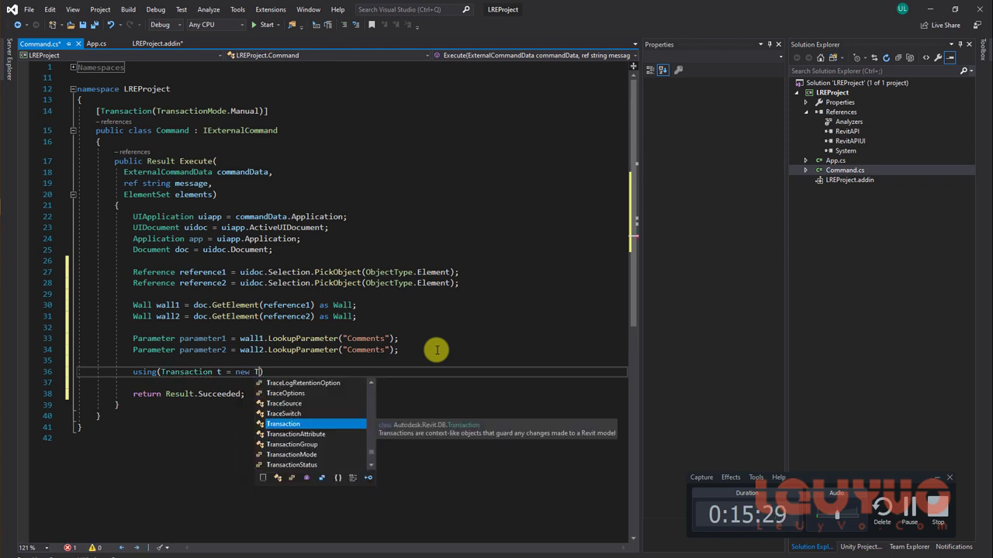
key(Tab)
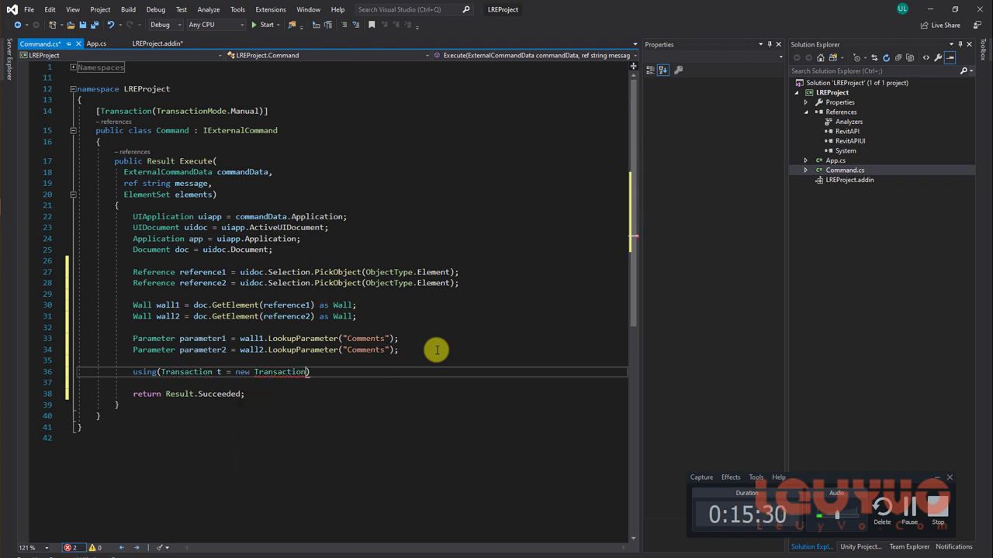
text((doc , "Copy)
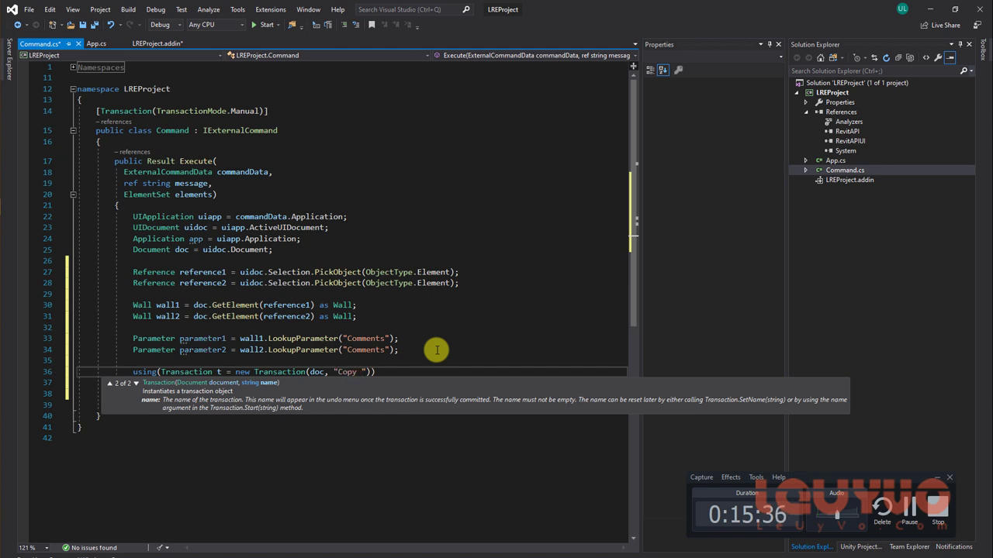
text(maete)
key(BackSpace)
key(BackSpace)
key(BackSpace)
text(")))
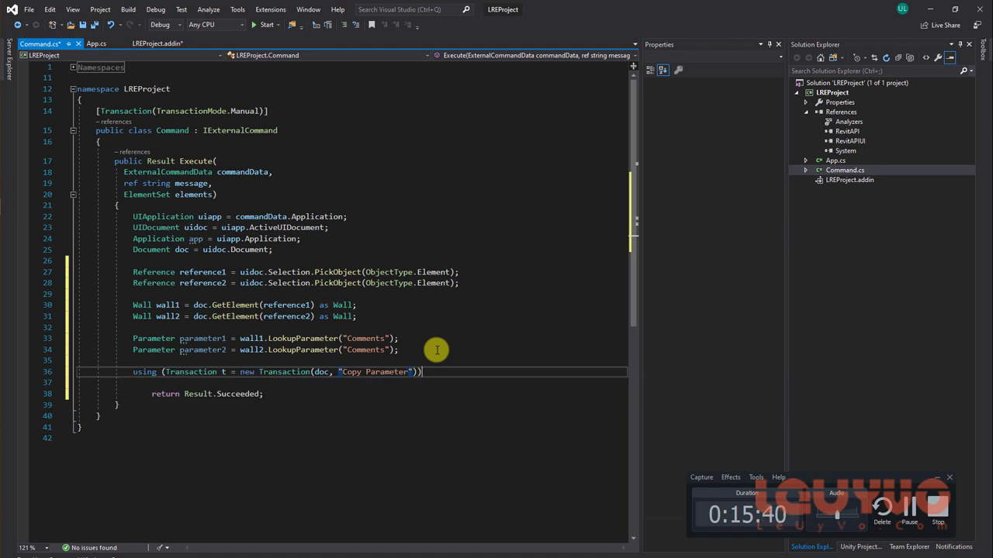
key(Return)
text({)
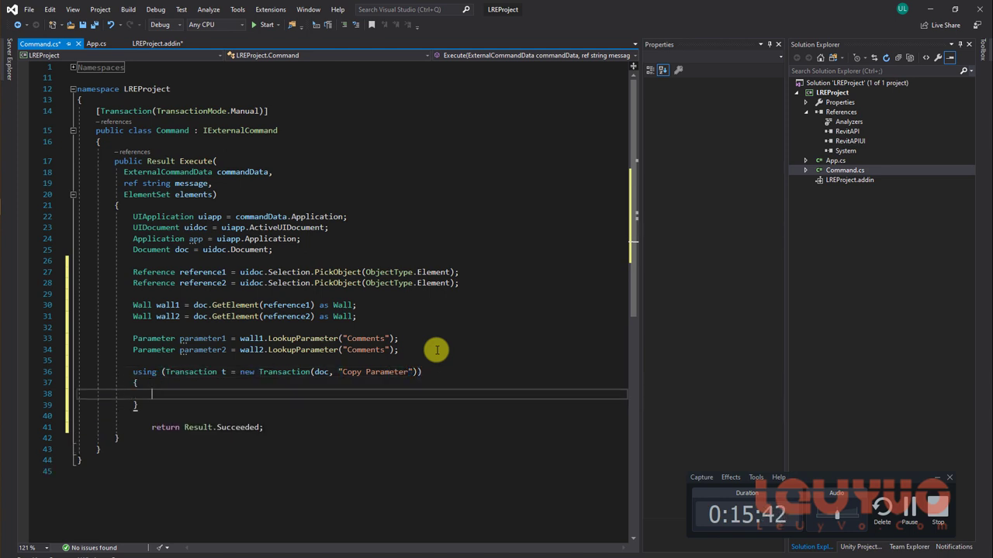
Step: Add t.Start() and t.Commit() inside the transaction, leaving blank lines between them
text(t.Start()
key(Return)
key(Return)
text(t.Commit)
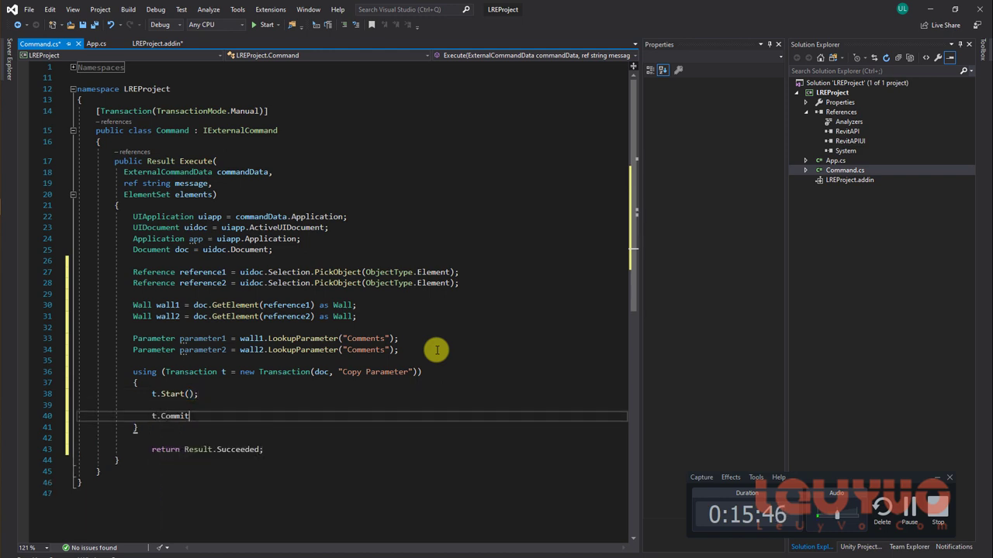
text(();)
key(Up)
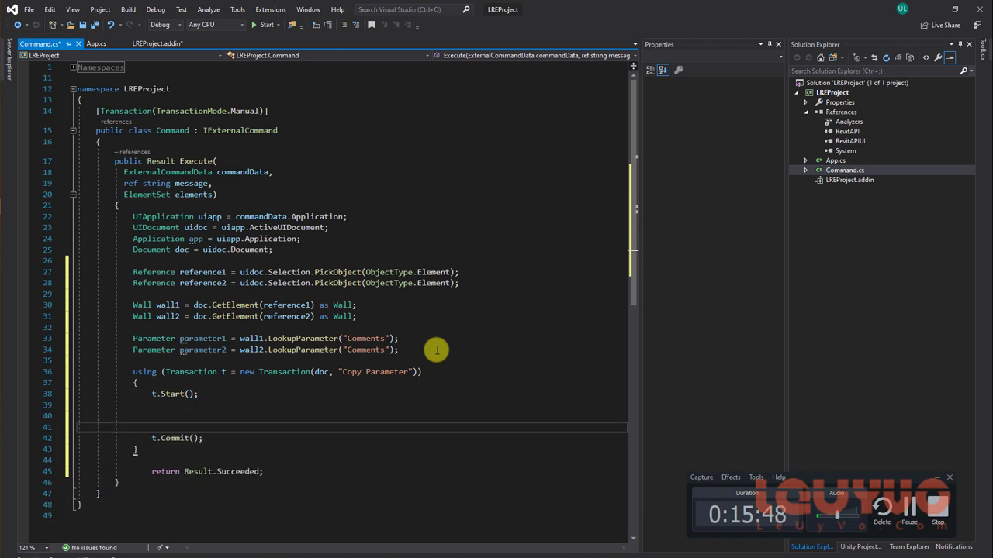
key(Return)
key(Return)
key(Up)
key(Up)
key(Up)
key(Up)
key(Down)
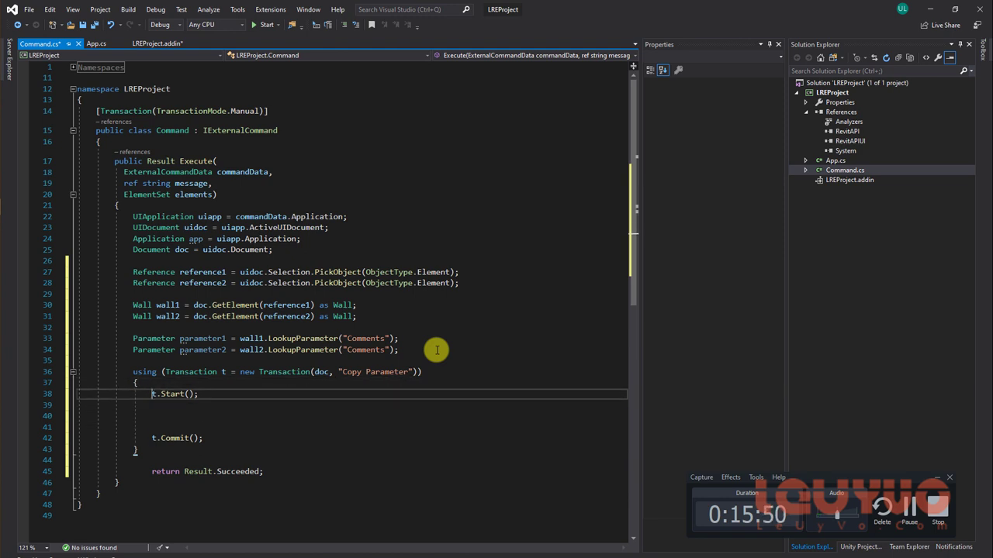
key(Down)
key(Down)
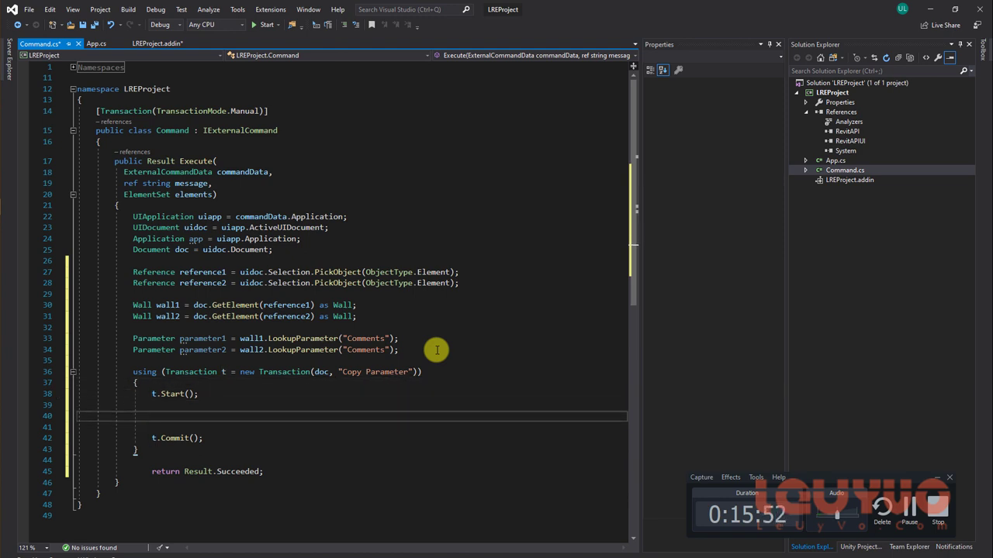
key(Down)
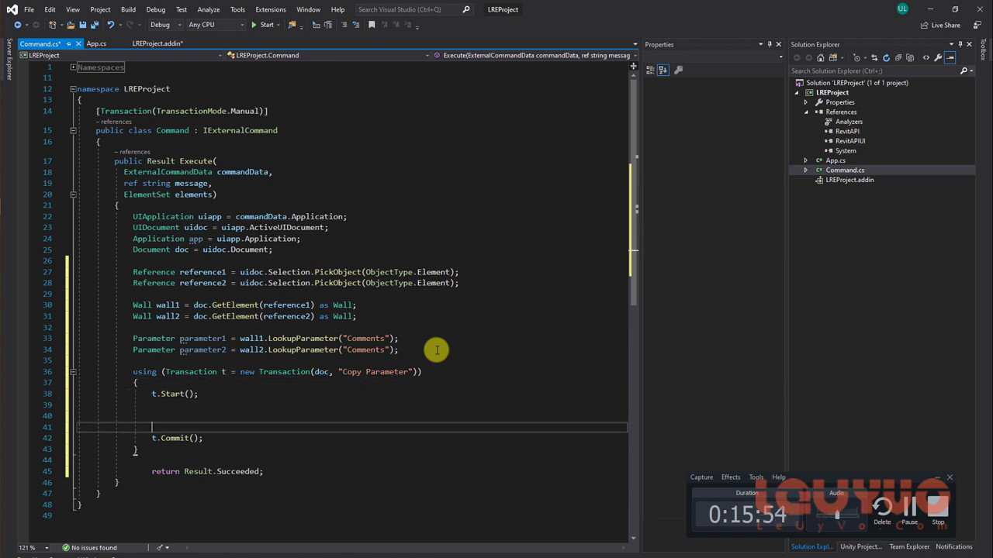
key(Down)
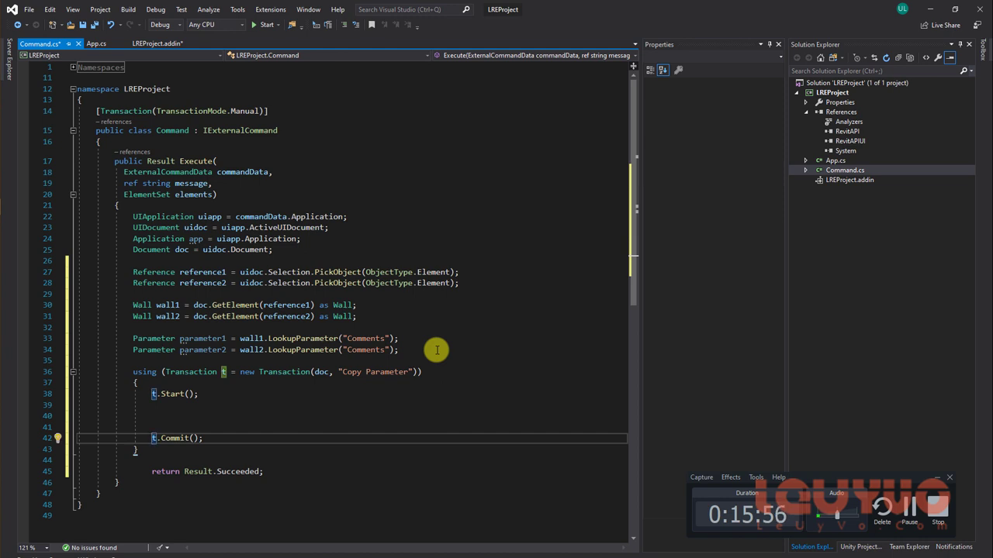
key(Up)
key(Up)
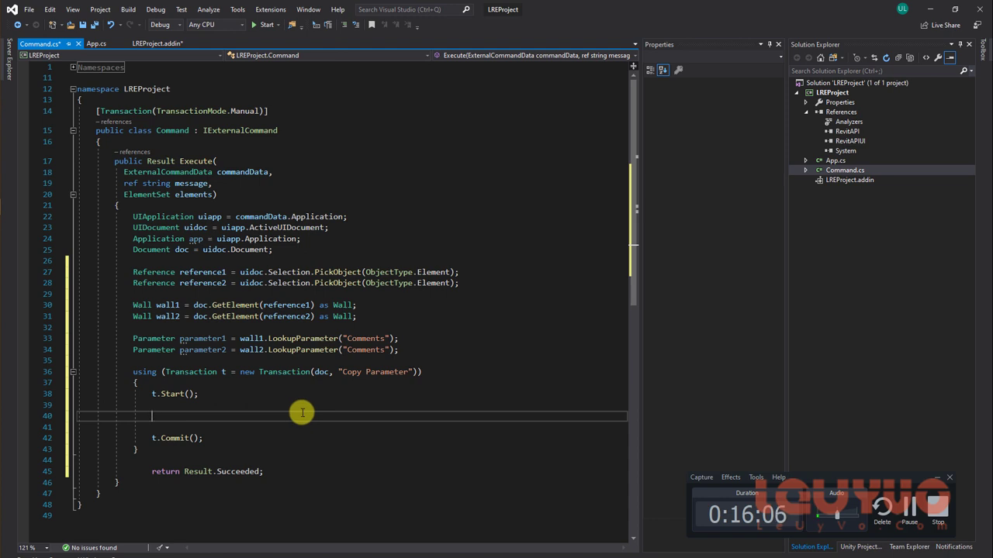
Step: Read parameter1's value into string value1 with parameter1.AsString()
text(stri)
key(Tab)
text(1 =)
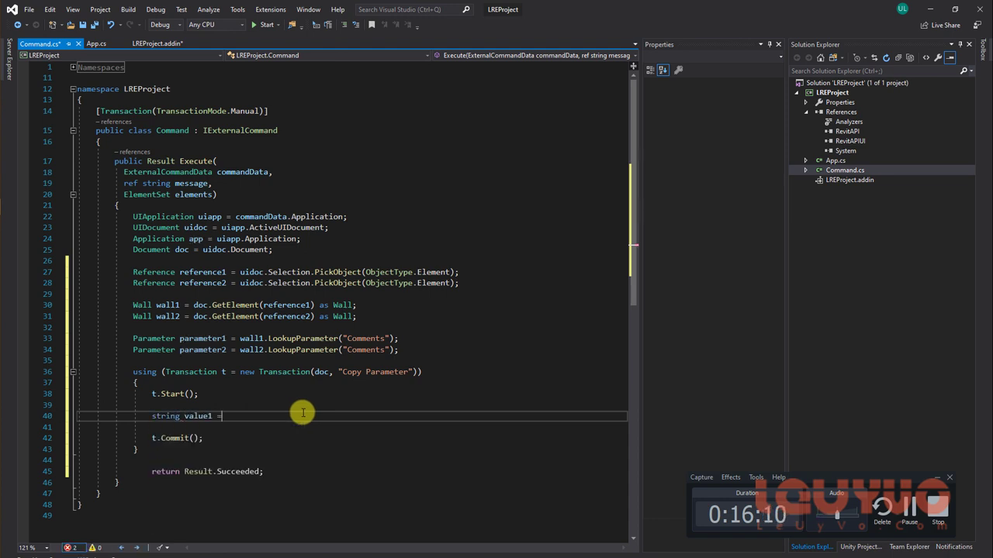
text( param)
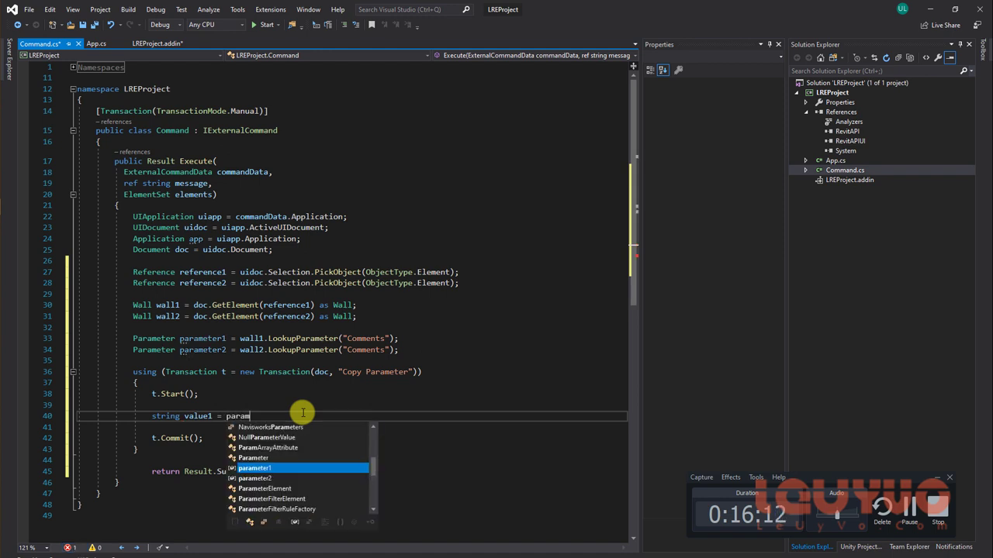
key(Tab)
text(.AsS)
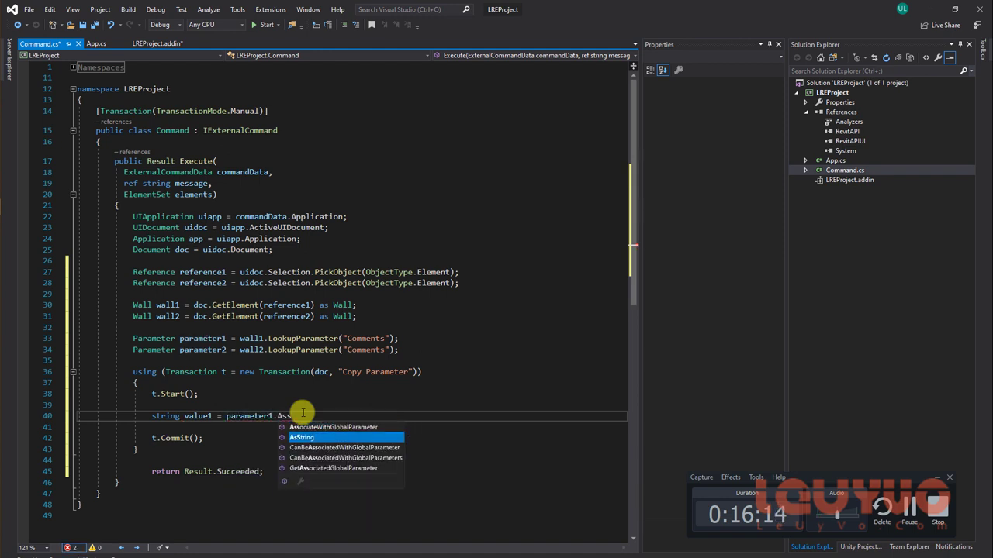
key(Tab)
Step: Write value1 to wall2's Comments with parameter2.Set(value1)
key(Return)
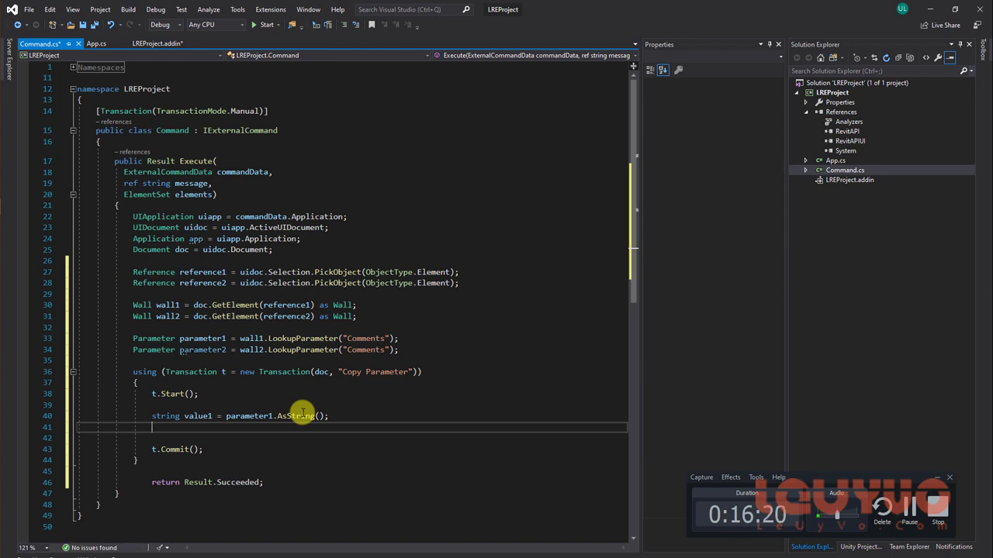
text(parameter)
key(Down)
key(Down)
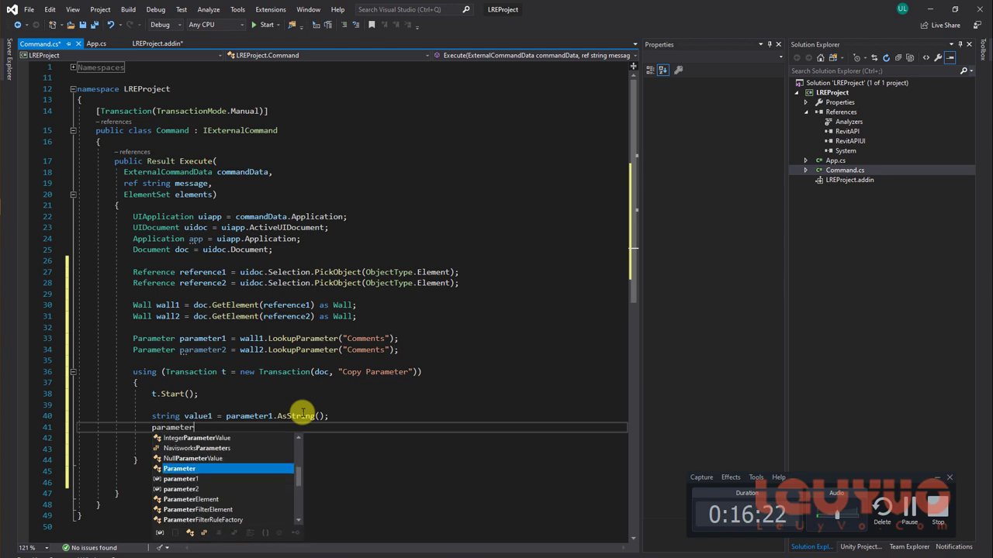
key(Down)
text(.Se)
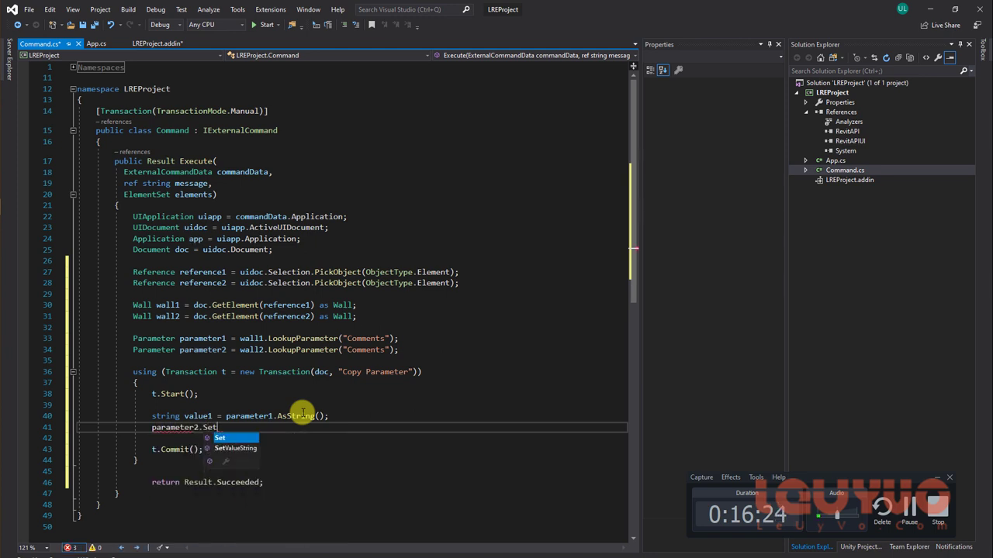
text(t()
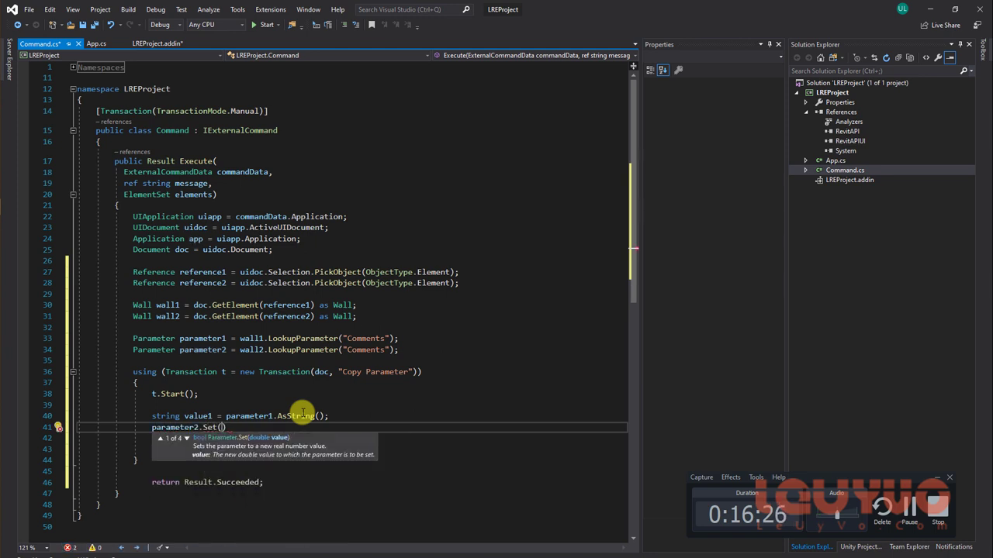
text(value1))
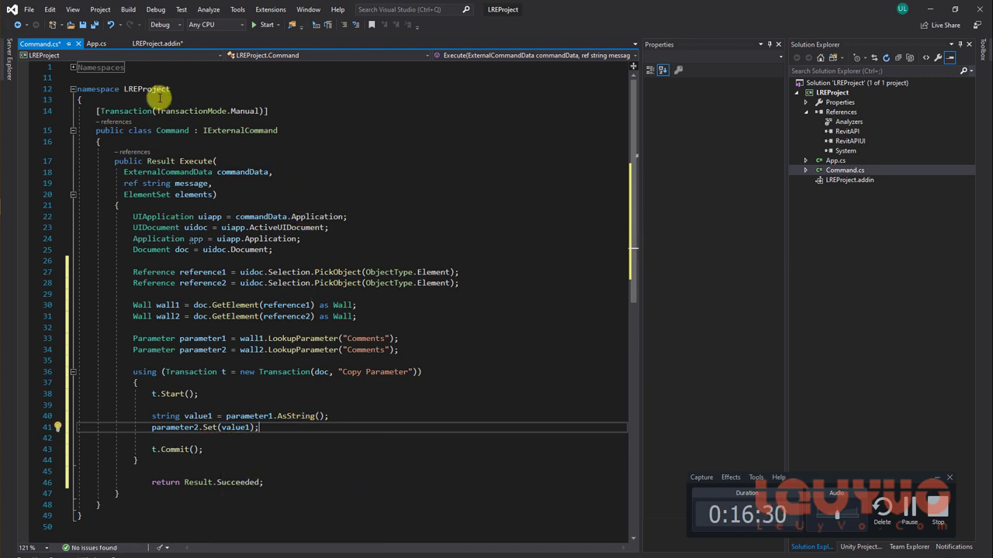
click(73, 68)
click(73, 68)
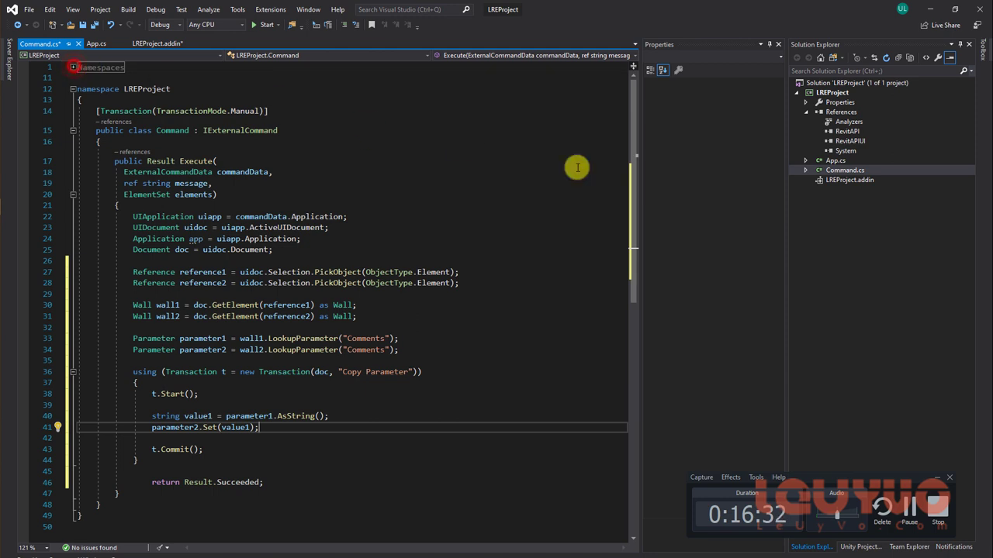
Step: Build LREProject and check the Output pane for the copied LREProject.dll path
click(838, 93)
right_click(833, 94)
click(846, 103)
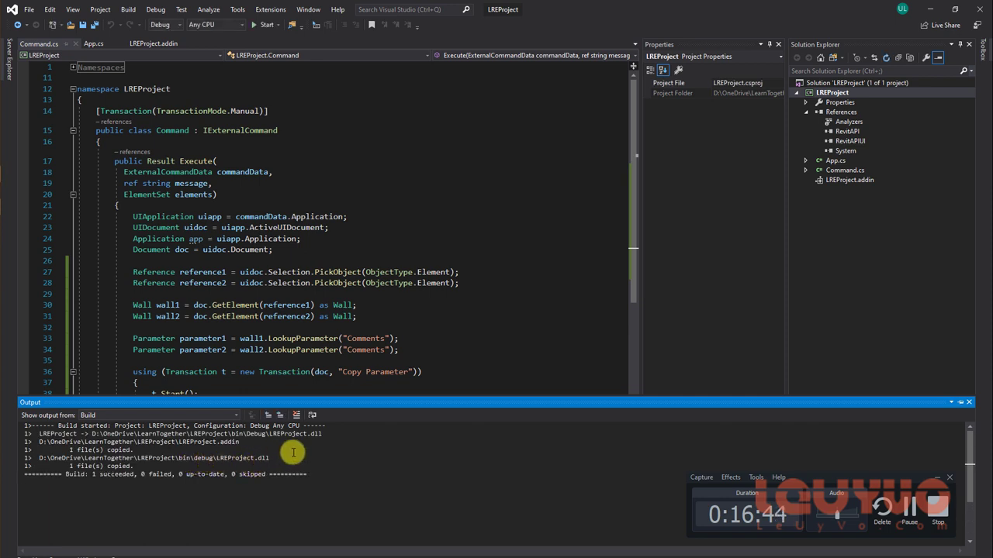
drag(295, 453, 247, 459)
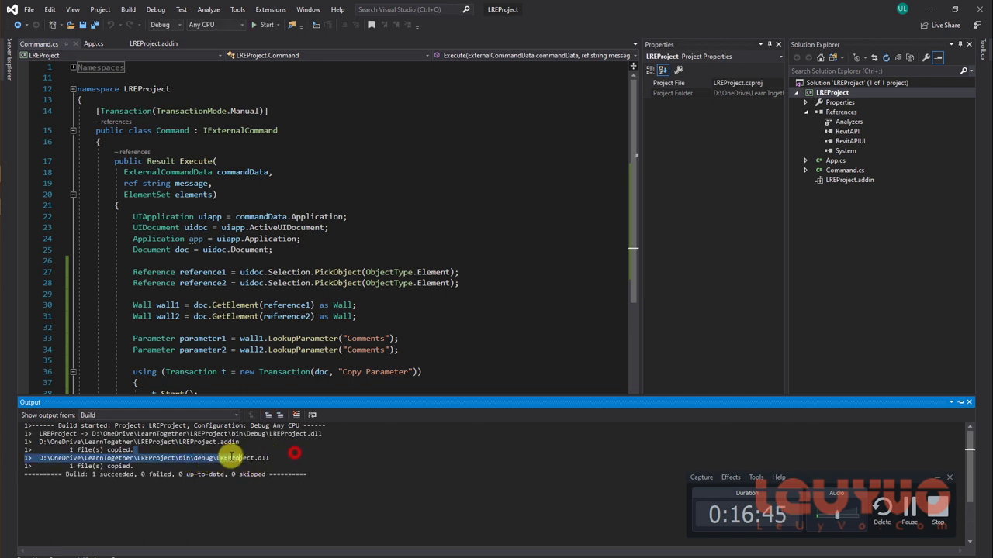
click(284, 461)
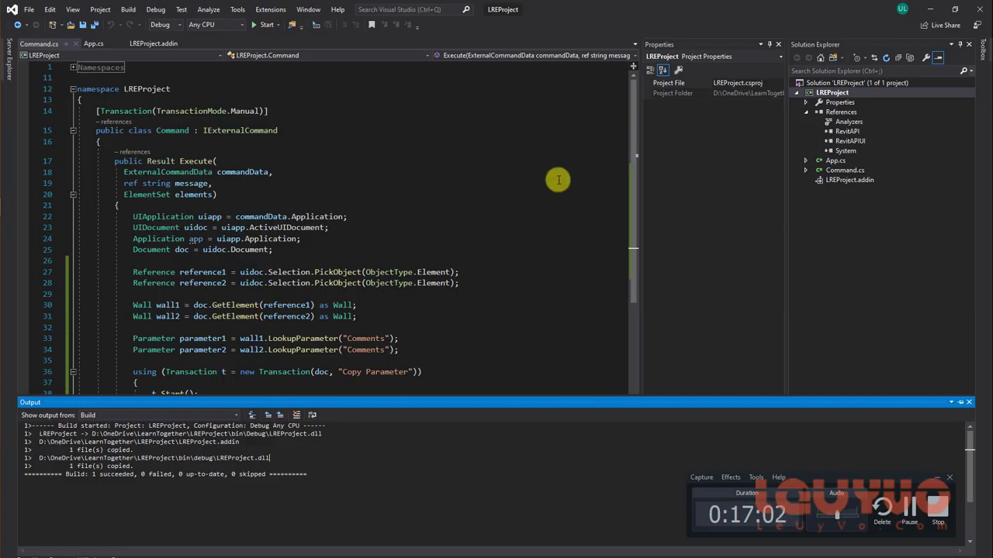
Step: Inspect LREProject's post-build events copying the .addin and .dll into Revit's Addins\2018 folder
right_click(852, 92)
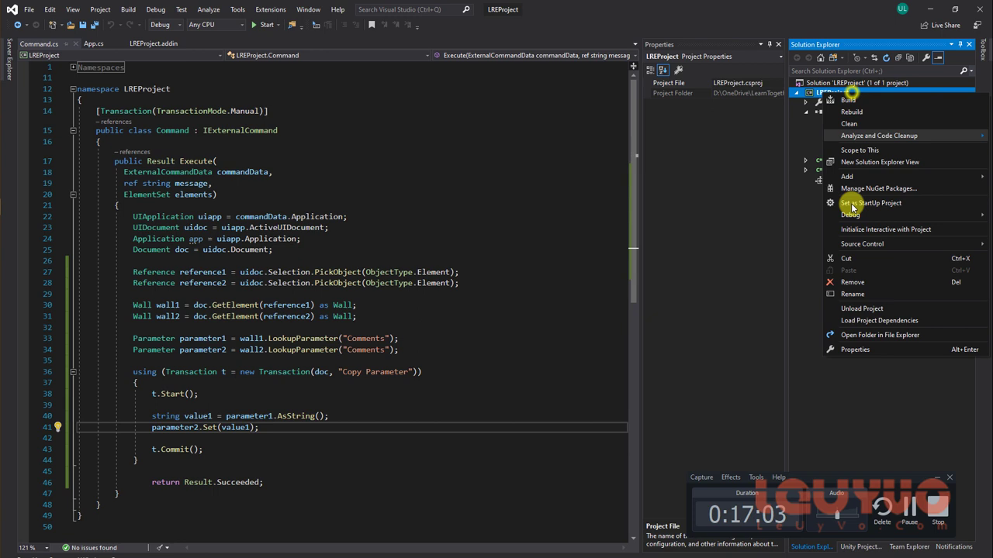
click(855, 349)
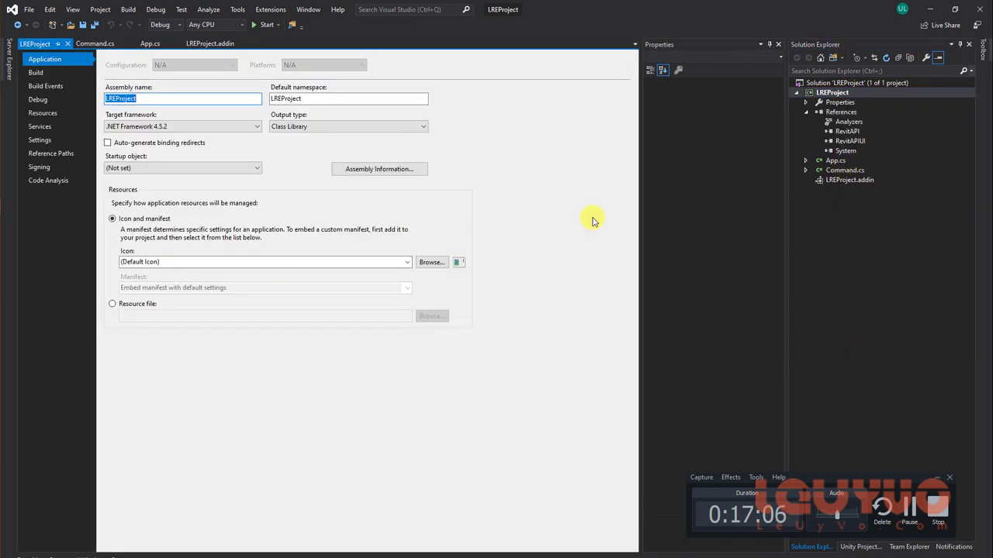
click(37, 73)
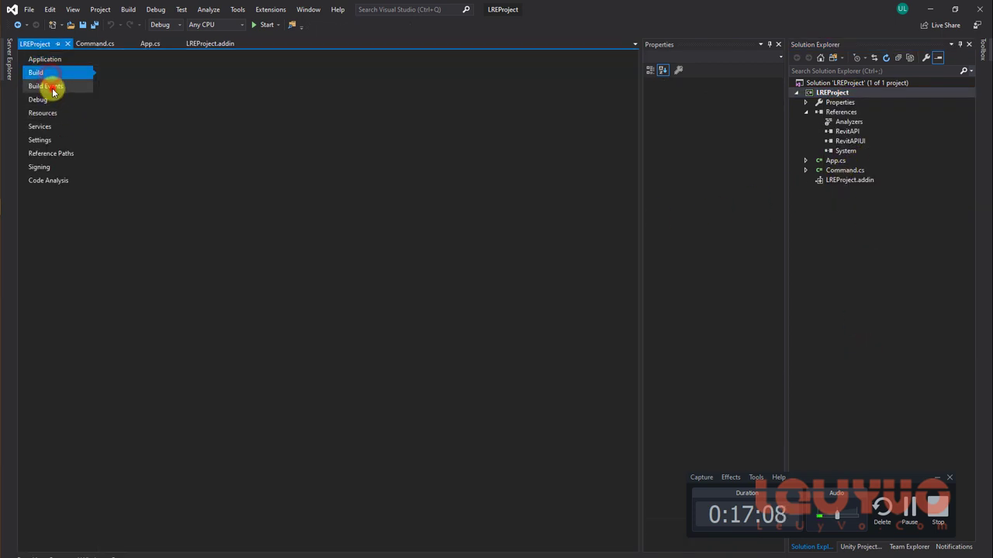
click(53, 90)
click(165, 258)
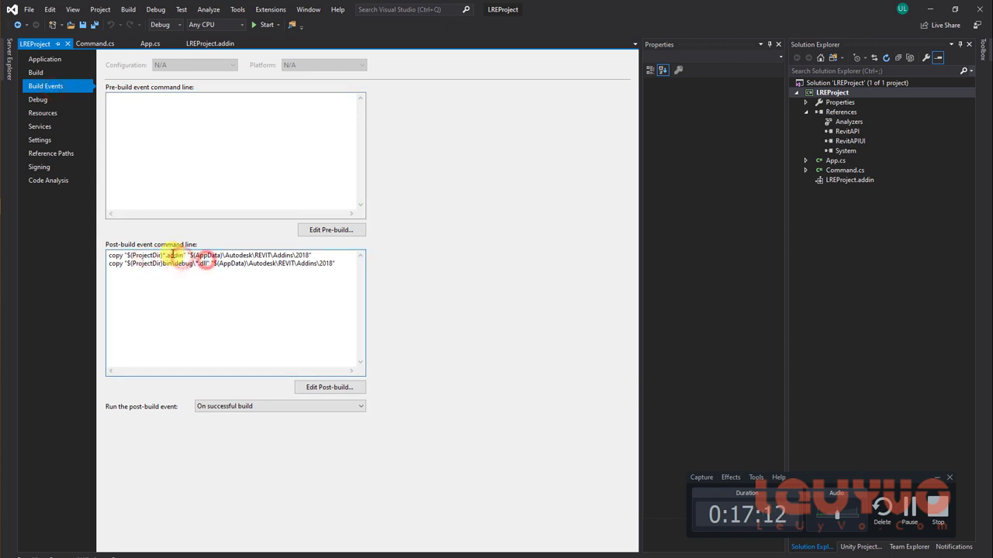
drag(184, 255, 135, 254)
mouse_move(204, 264)
mouse_down()
mouse_move(132, 256)
mouse_move(117, 265)
mouse_up()
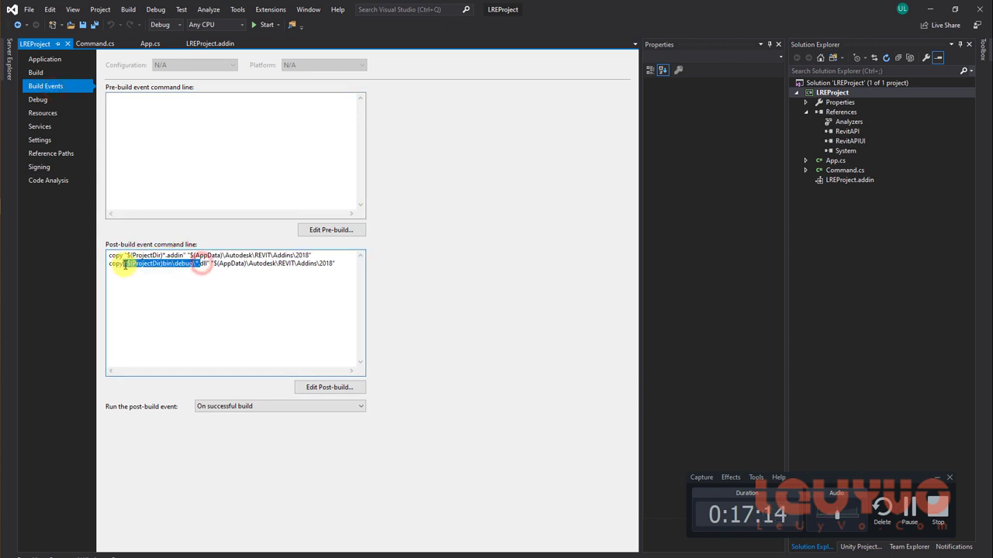
click(154, 264)
drag(192, 255, 299, 256)
click(307, 255)
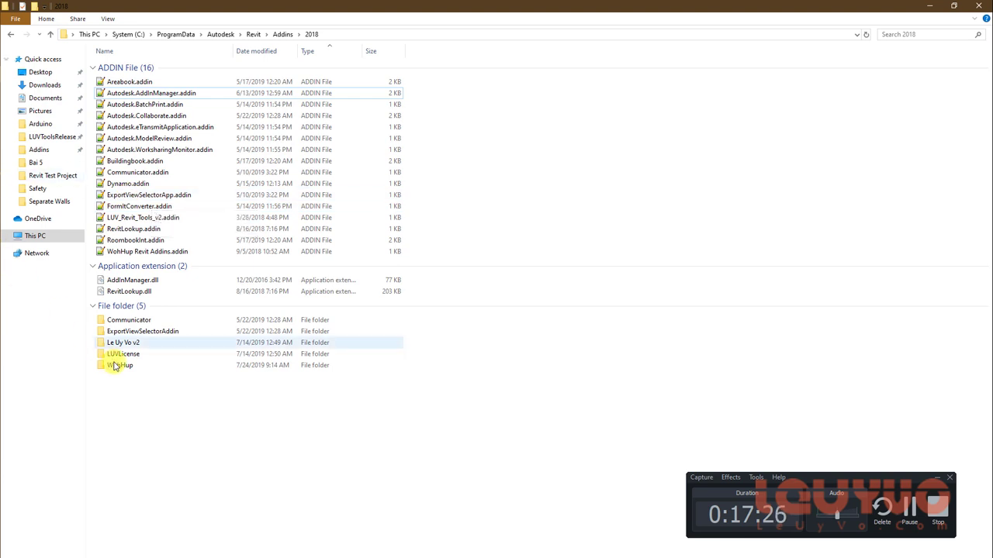
Step: Refresh the 2018 add-ins folder, then open the user's AppData folder in a new Explorer window
right_click(198, 432)
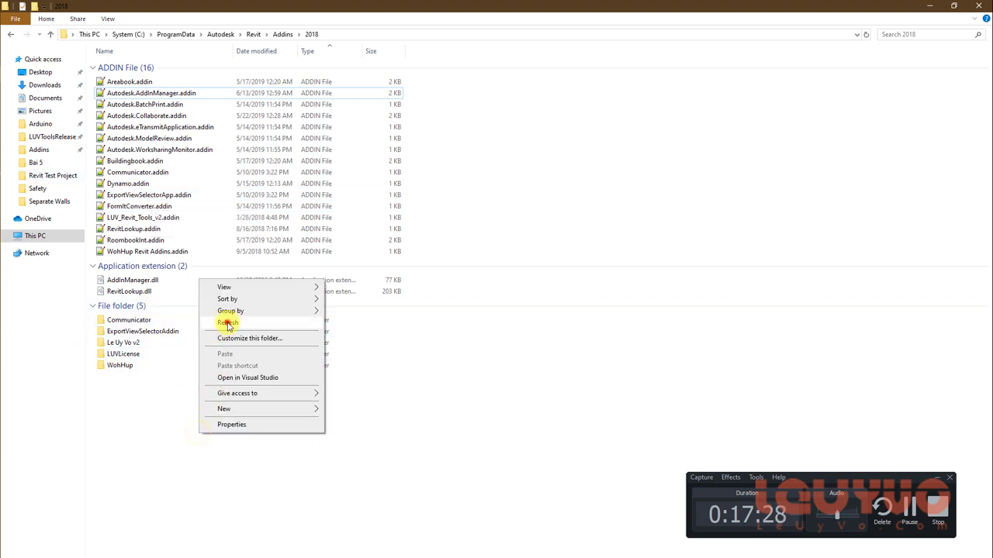
click(227, 323)
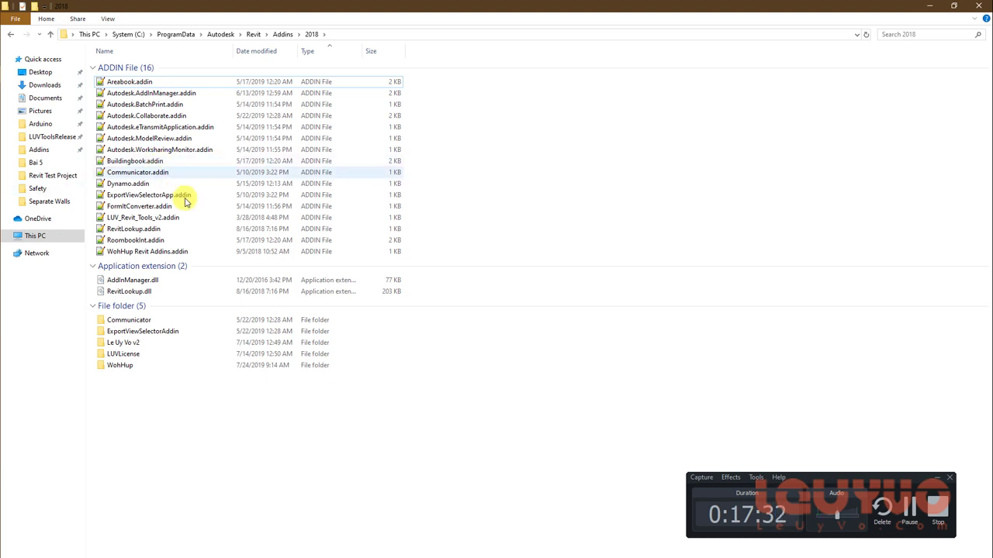
key(super+e)
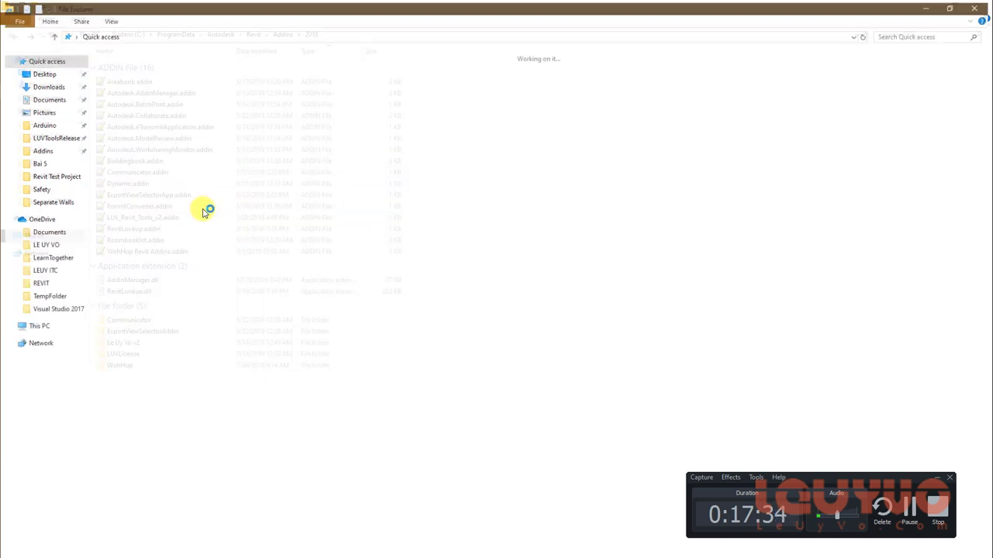
click(198, 34)
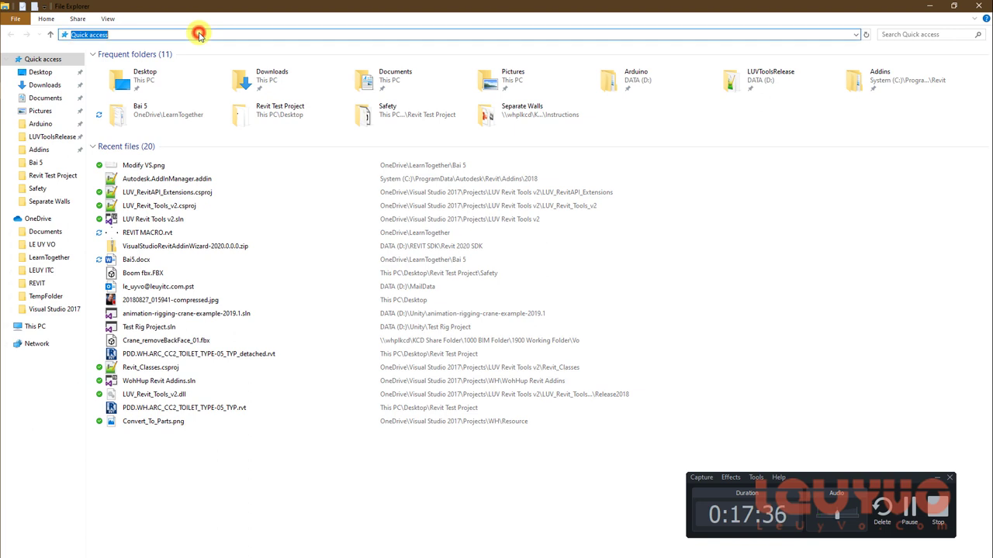
text(c:\)
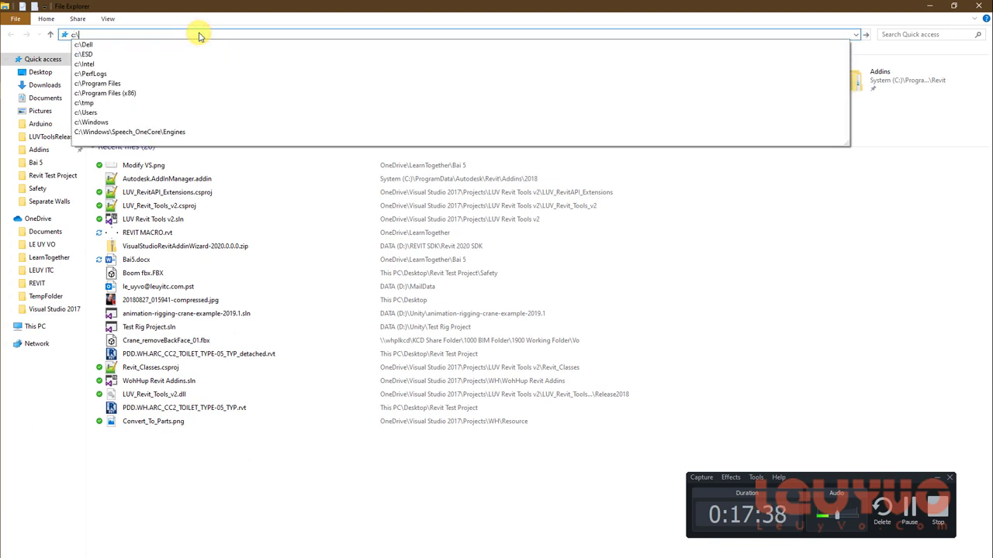
text(Uss)
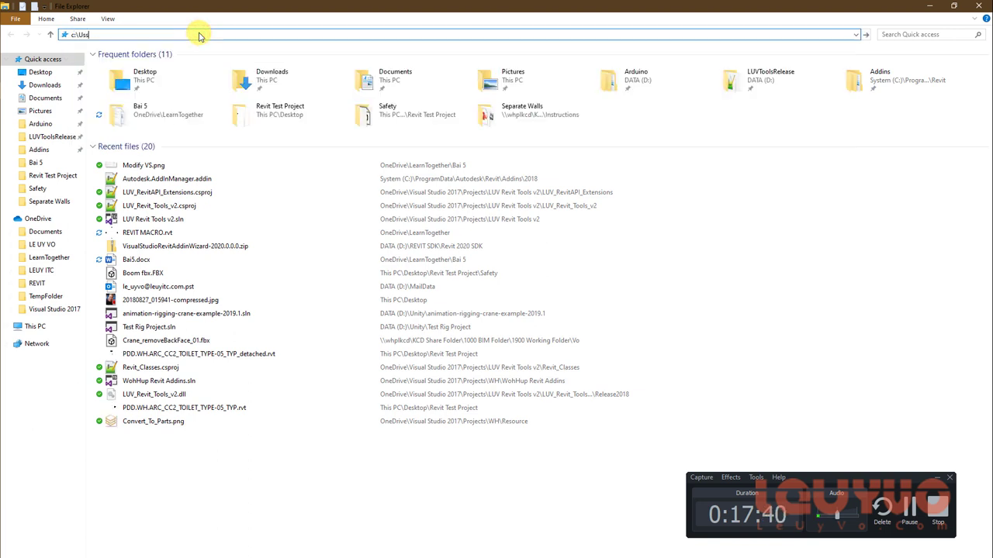
key(BackSpace)
text(ers\)
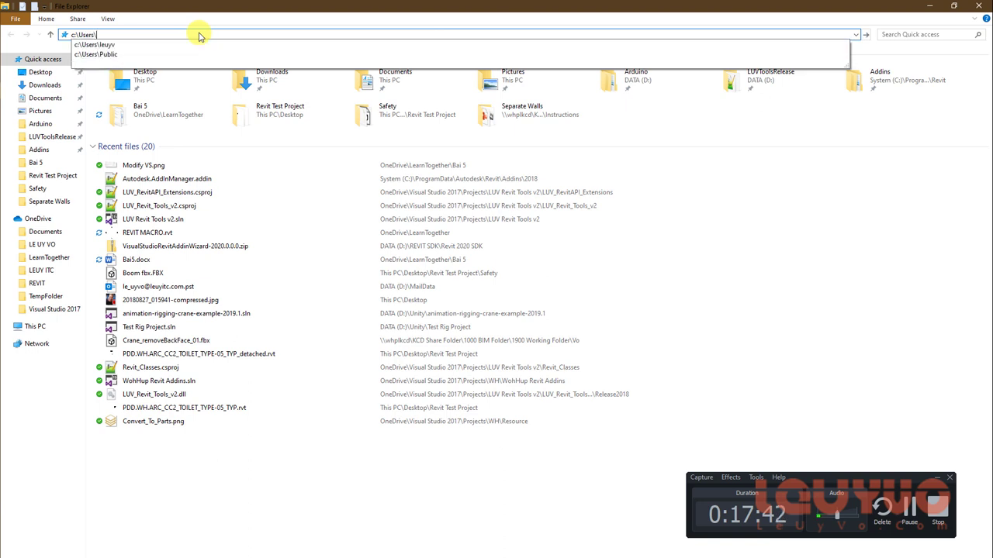
key(Down)
text(\)
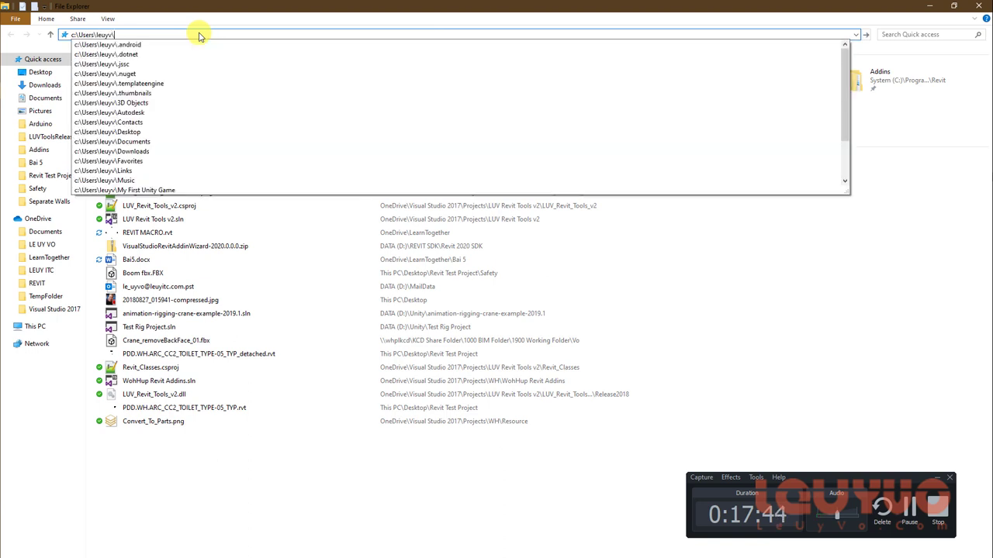
text(AppData)
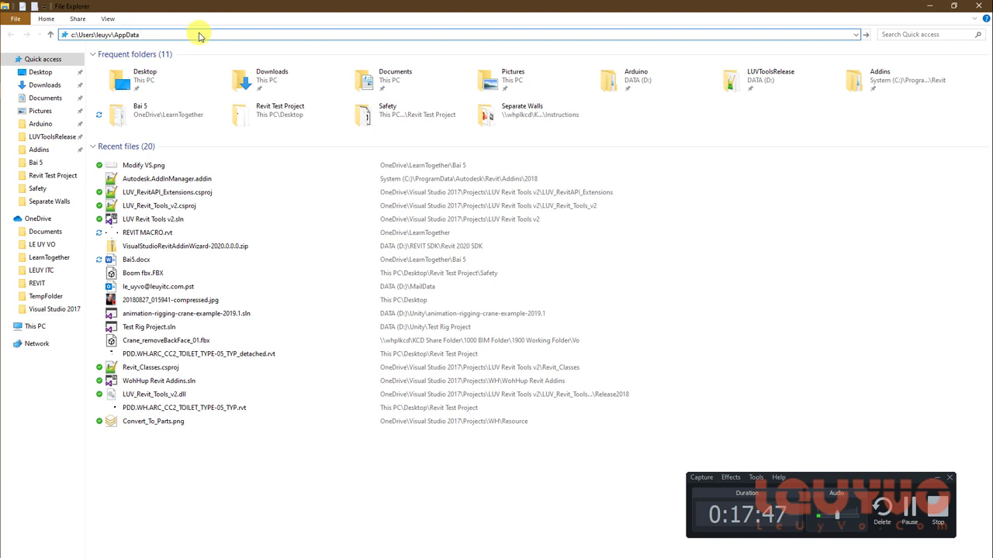
key(Return)
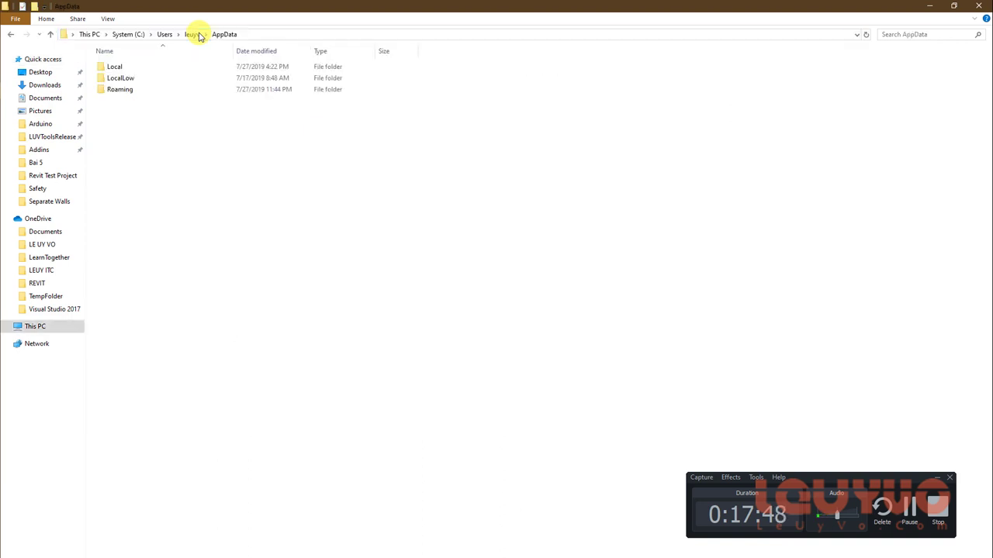
Step: Browse Roaming > Autodesk > Revit > Addins > 2018 to find LREProject.addin and LREProject.dll
click(133, 90)
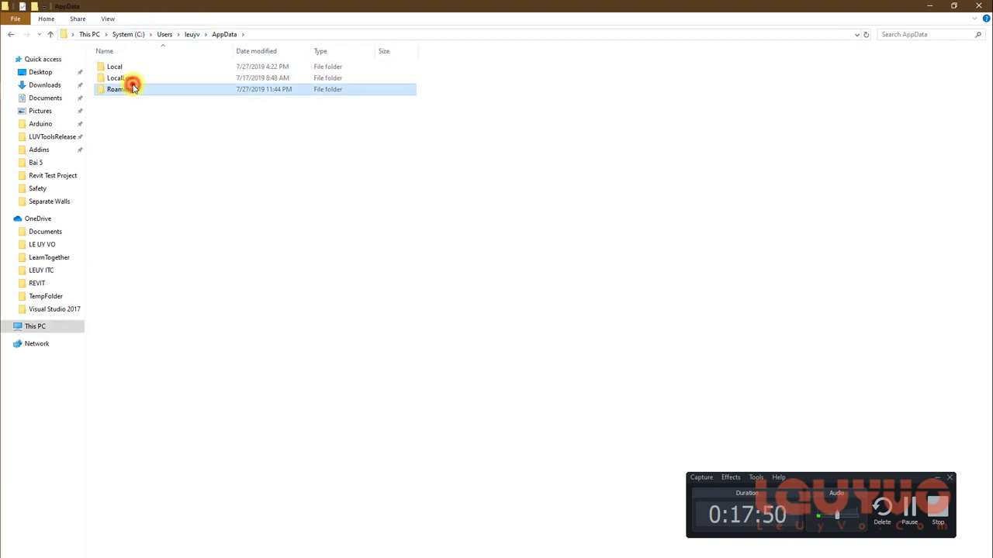
double_click(133, 89)
click(139, 78)
double_click(140, 78)
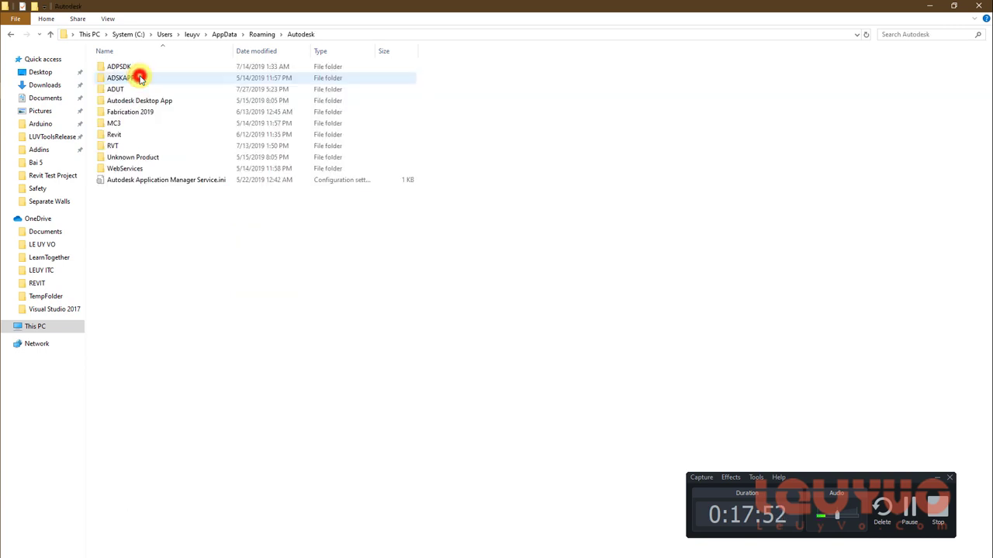
click(127, 136)
double_click(127, 136)
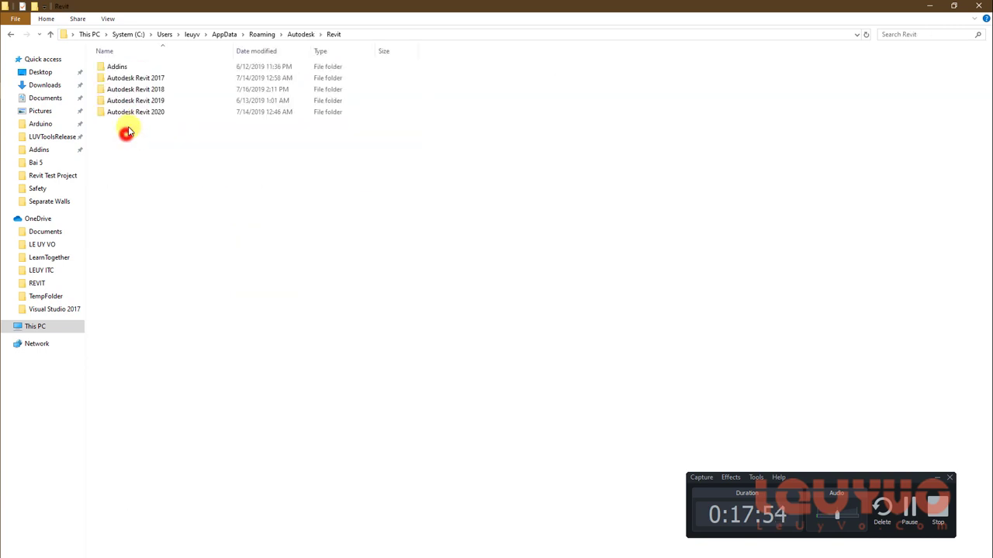
double_click(150, 69)
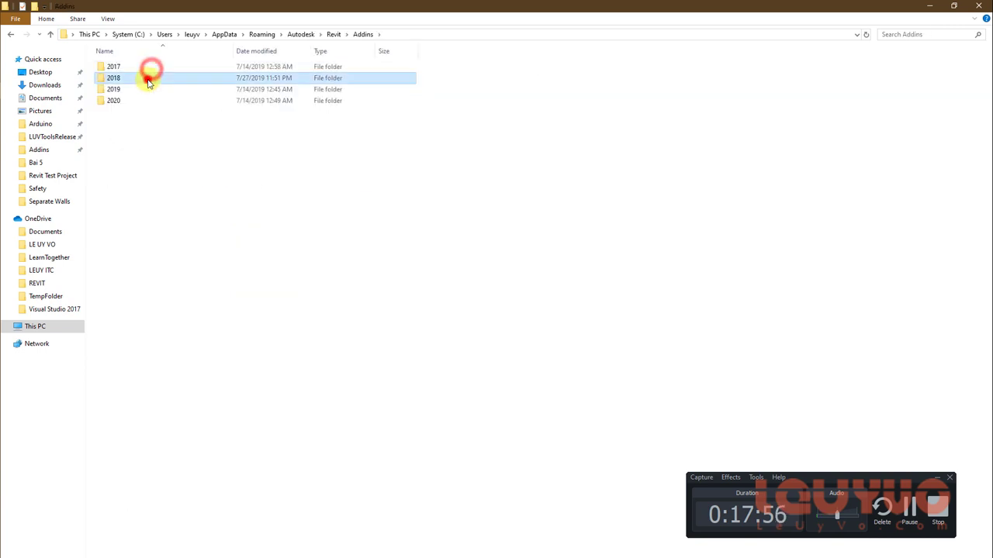
double_click(148, 78)
Step: Delete both copy commands from LREProject's Post-build event command line box
mouse_move(173, 130)
mouse_down()
mouse_move(125, 83)
mouse_move(129, 75)
mouse_up()
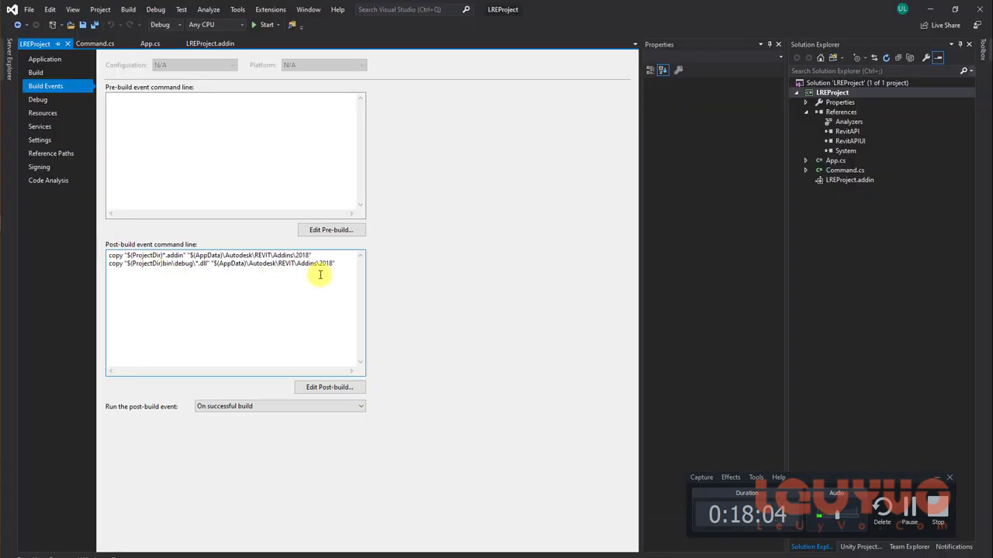
click(341, 264)
drag(318, 265, 33, 257)
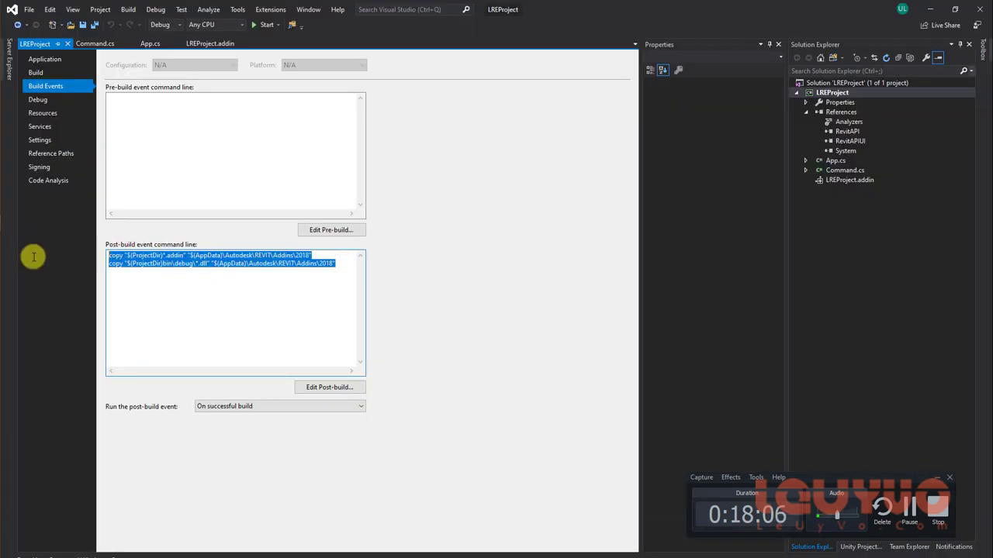
key(Delete)
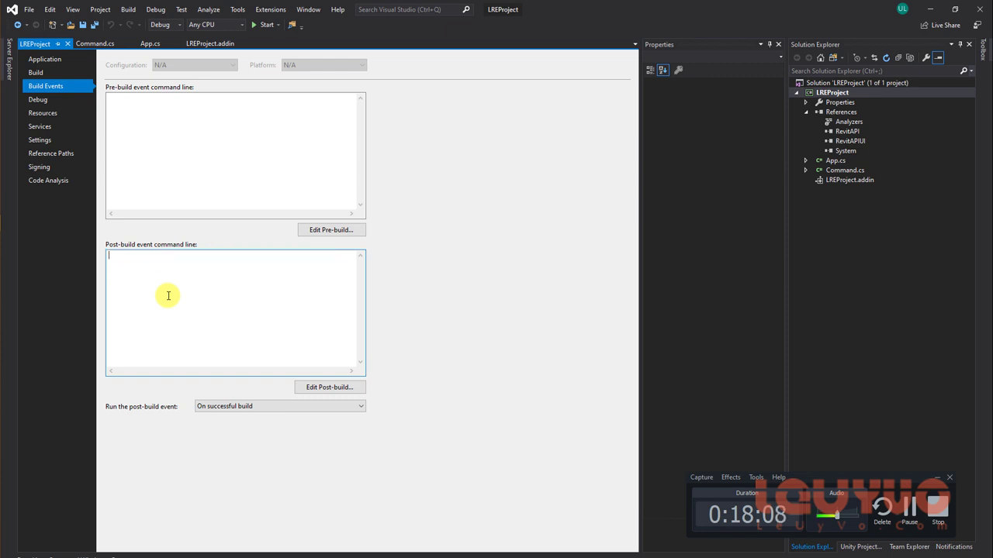
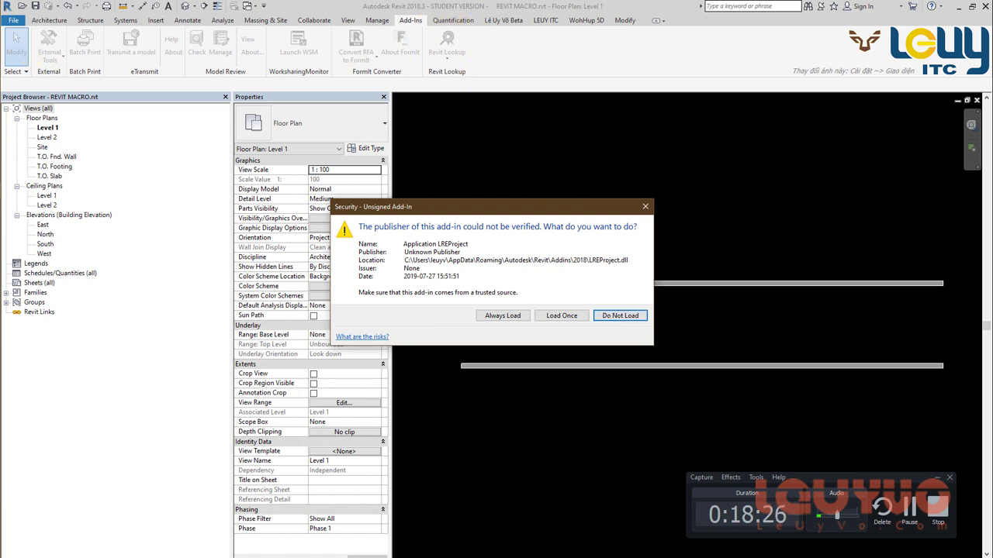
Step: Check the Addin-Manager item on slide 36, then decline loading the unverified LREProject add-in
click(38, 255)
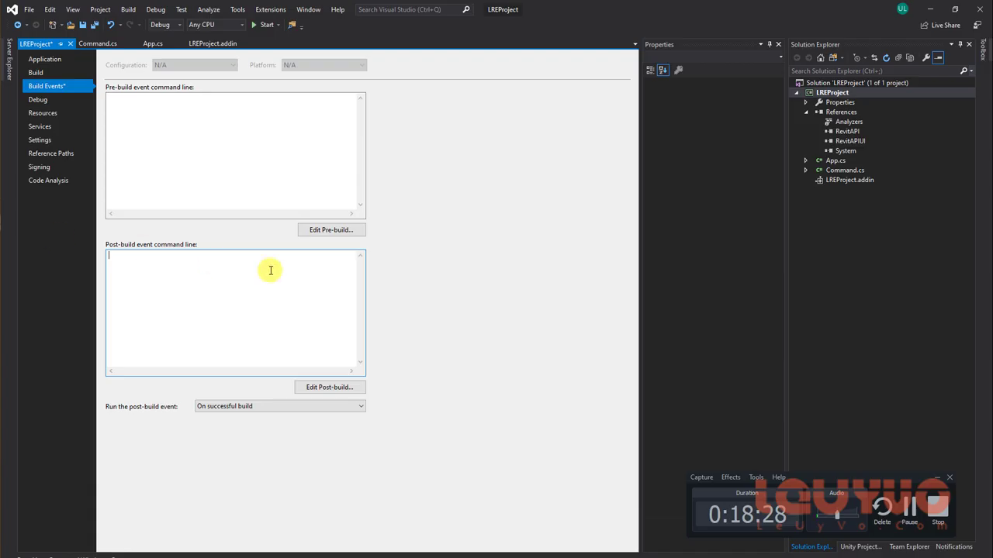
key(alt+Tab)
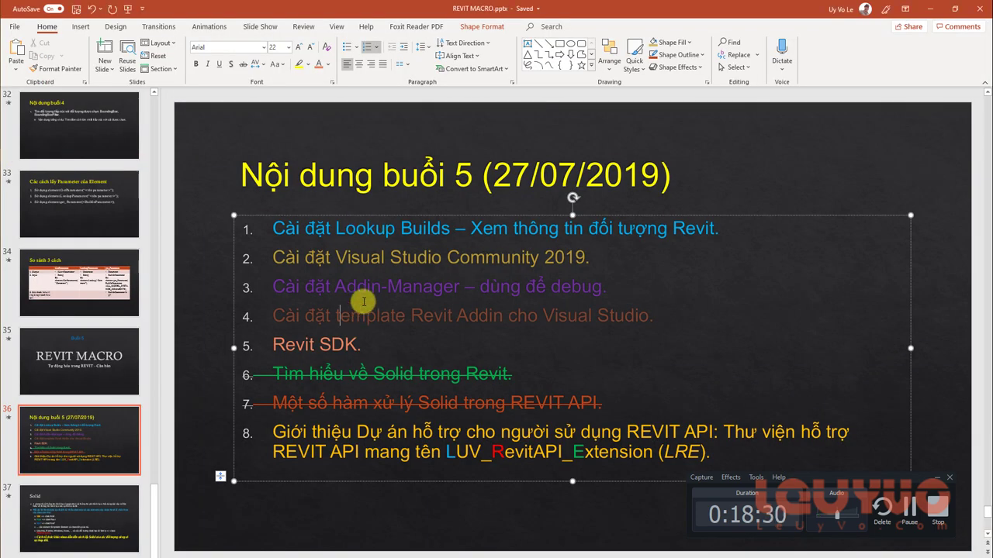
drag(372, 288, 539, 287)
click(499, 288)
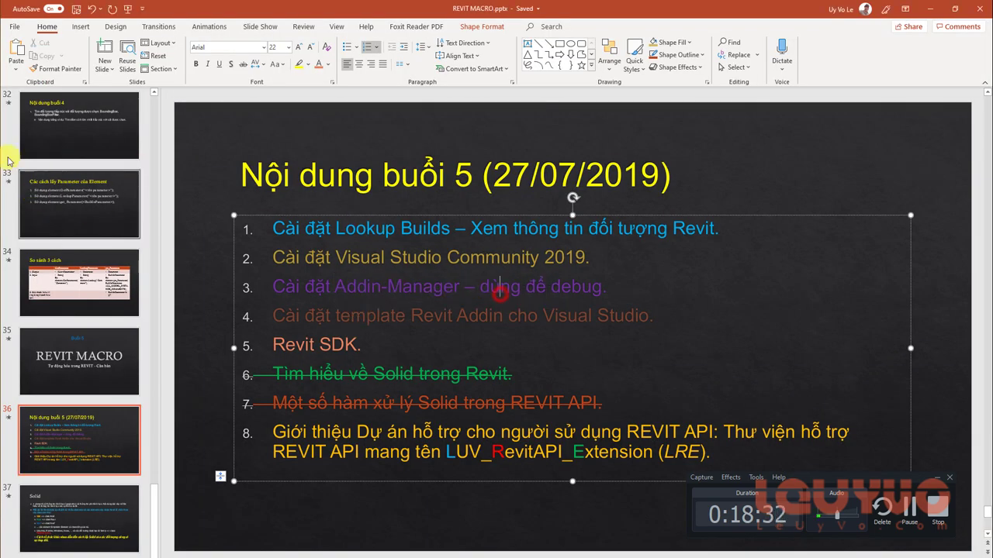
key(alt+Tab)
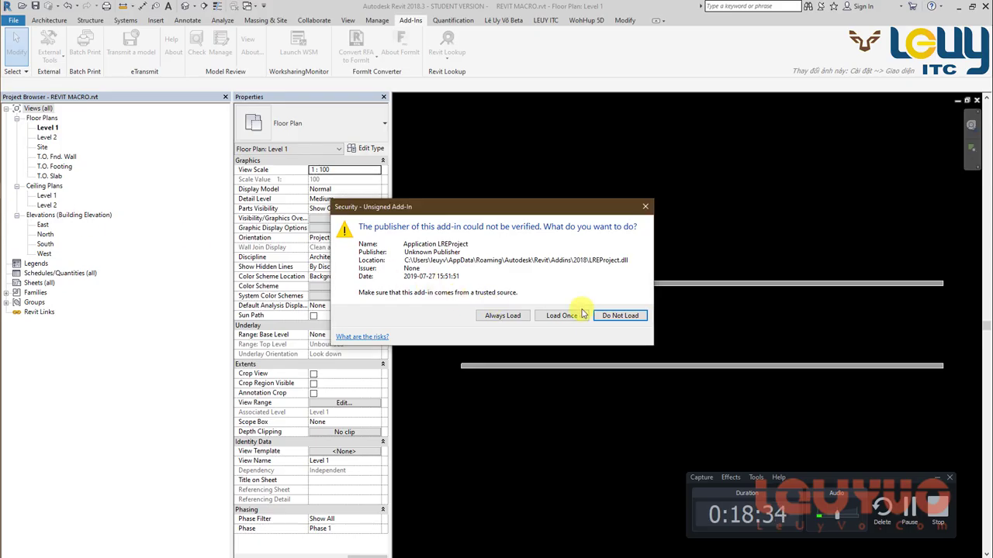
click(626, 316)
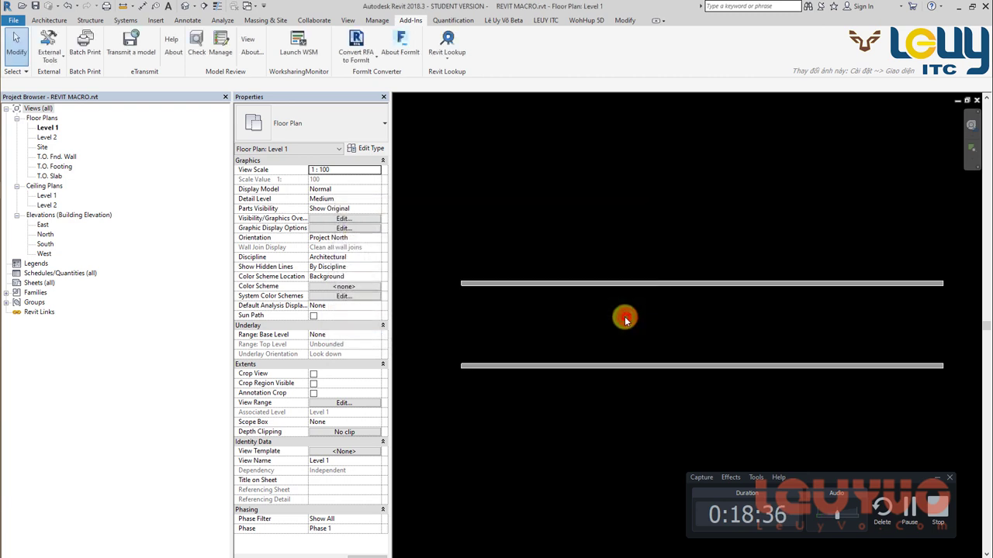
Step: Save and rebuild LREProject in Visual Studio, then bring up the Revit 2018 Addins folder
key(alt+Tab)
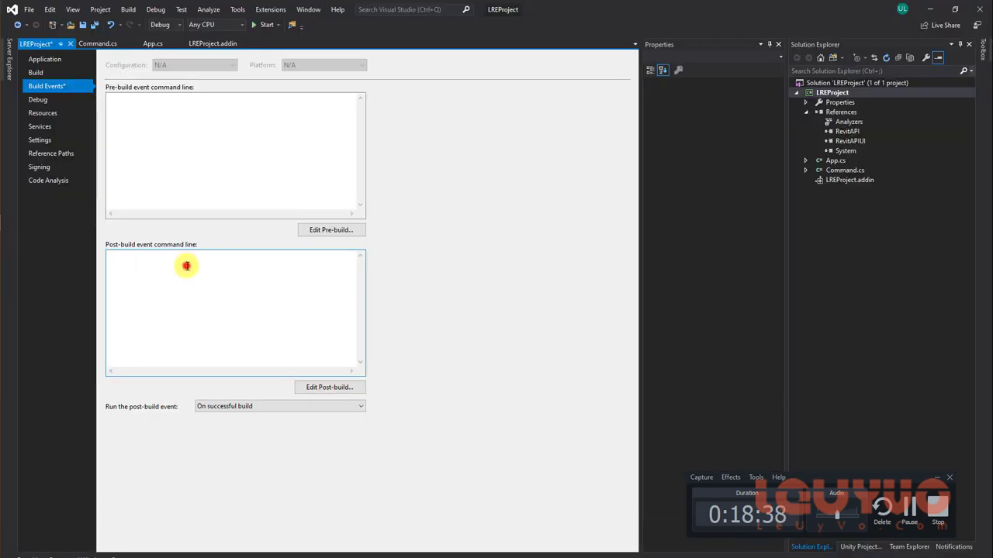
click(93, 25)
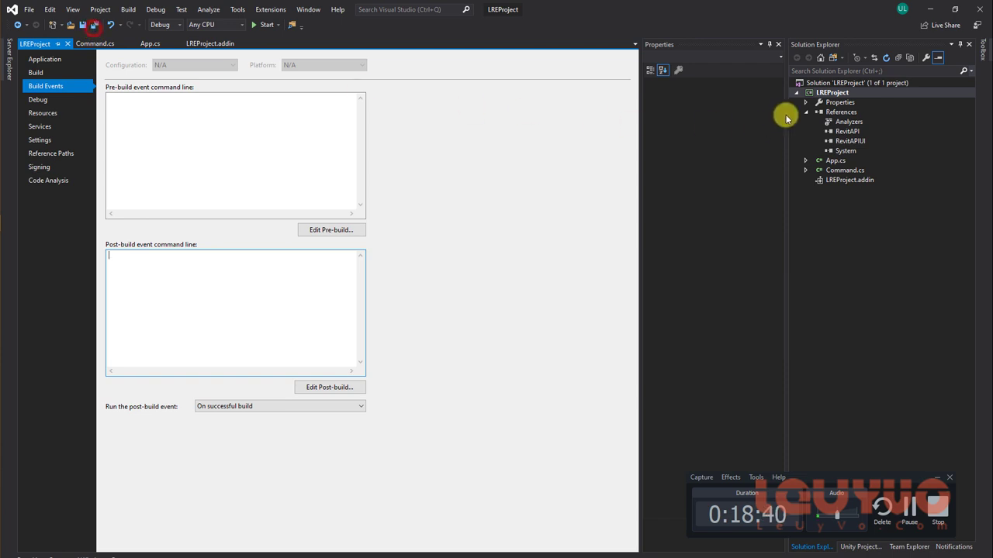
click(826, 93)
right_click(826, 93)
click(838, 99)
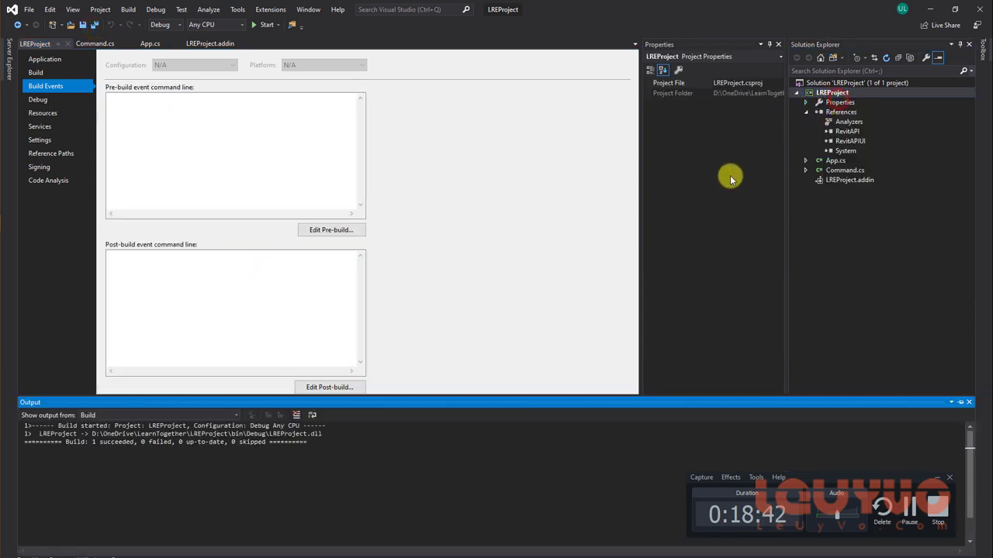
key(alt+Tab)
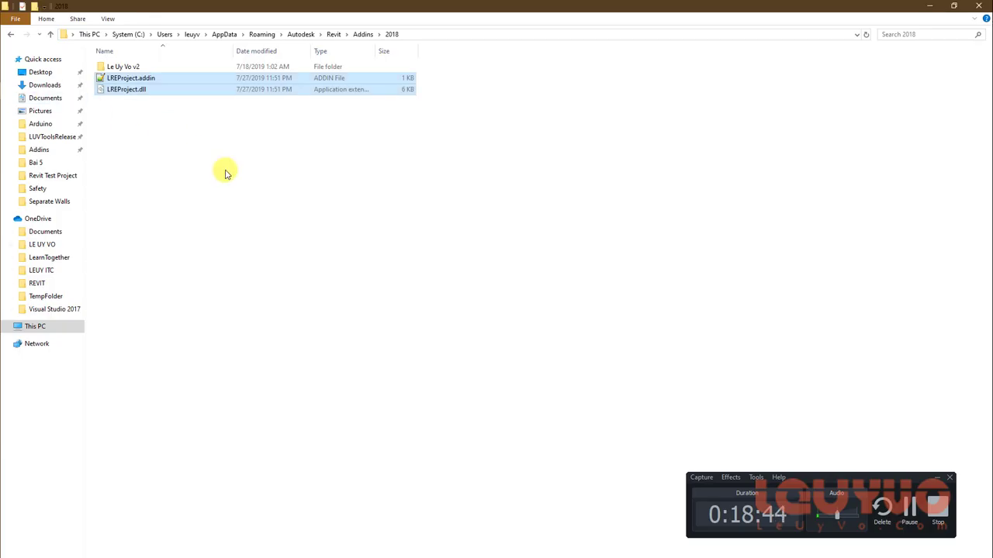
Step: Permanently delete LREProject.addin and LREProject.dll from Addins\2018, then return to the Revit floor plan
key(shift+Delete)
key(Return)
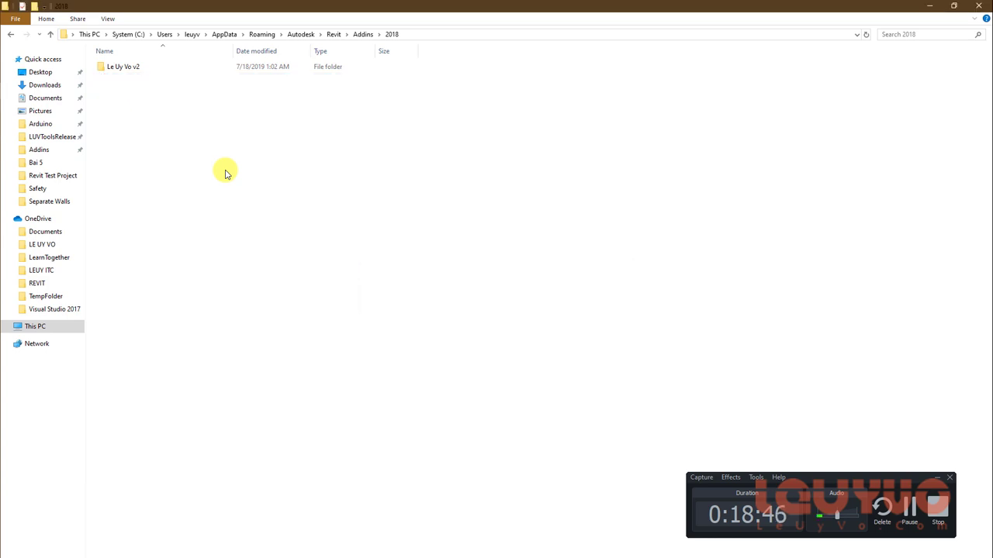
key(alt+Tab)
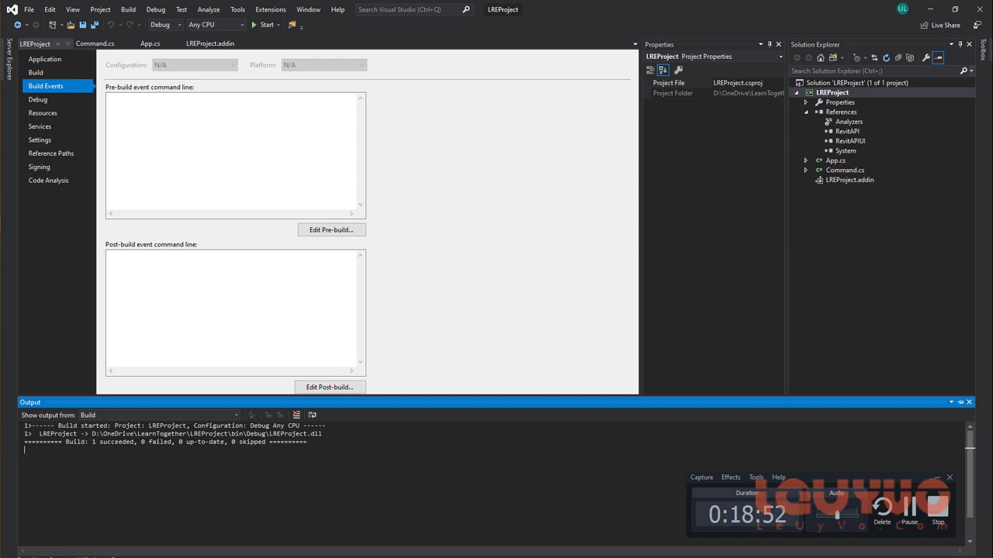
key(alt+Tab)
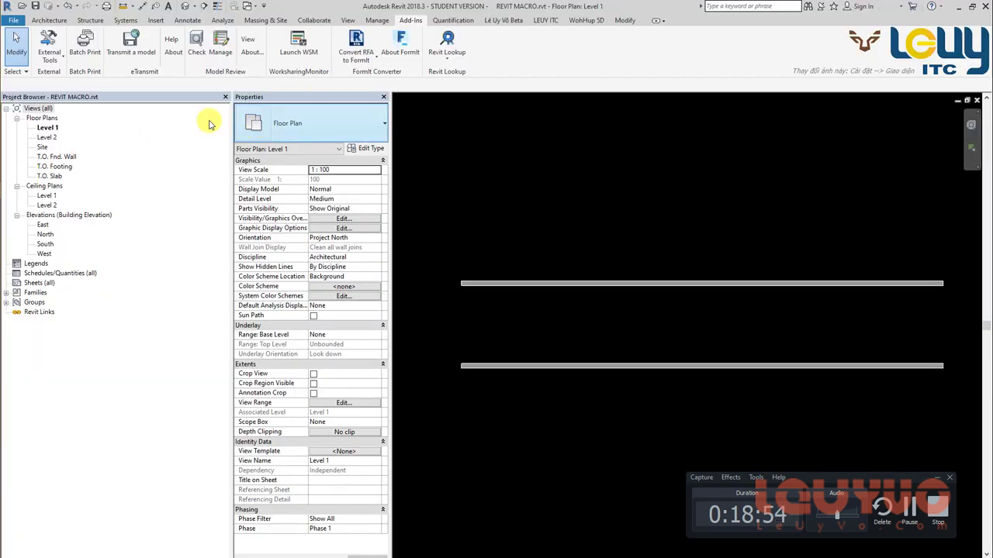
Step: Open the Add-In Manager in Manual Mode from External Tools and collapse the loaded entries
click(504, 149)
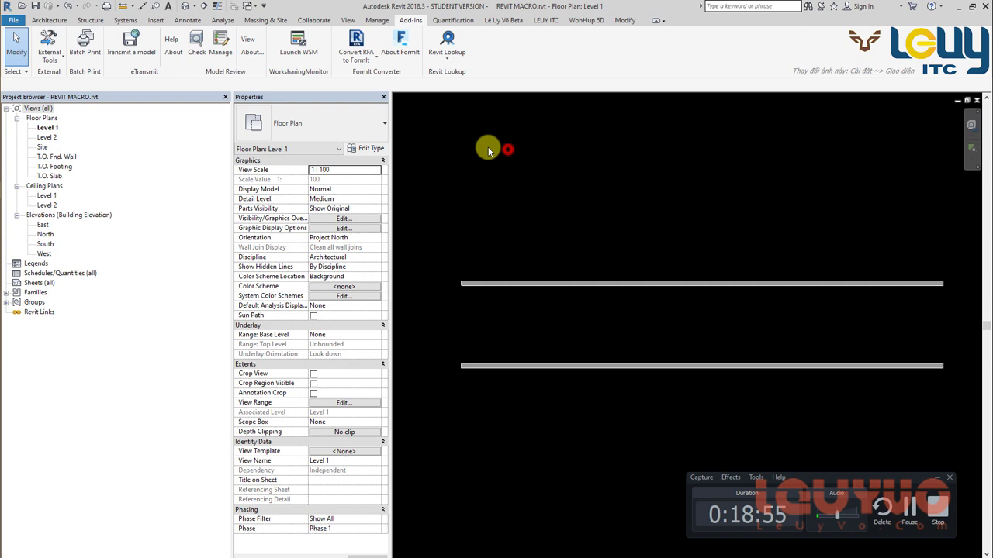
click(49, 51)
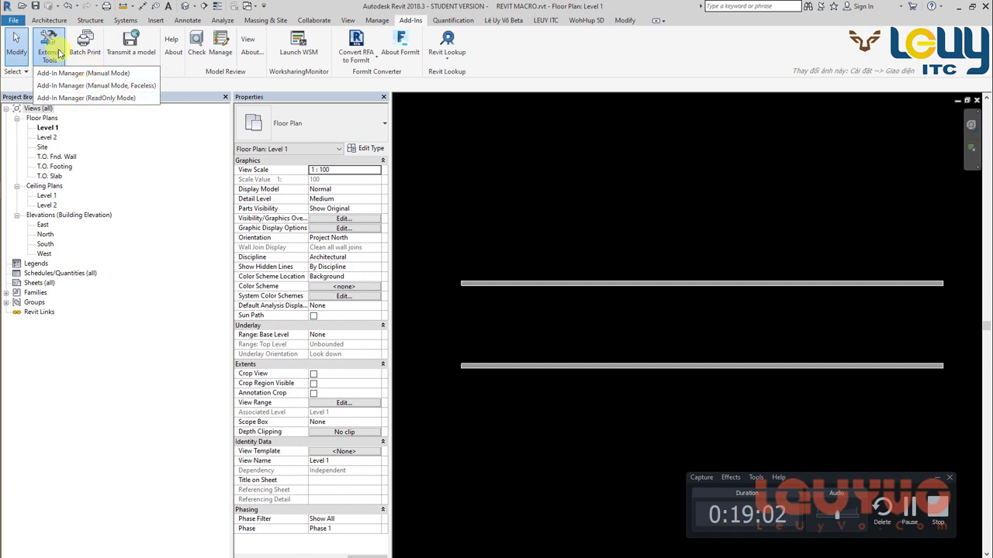
click(103, 75)
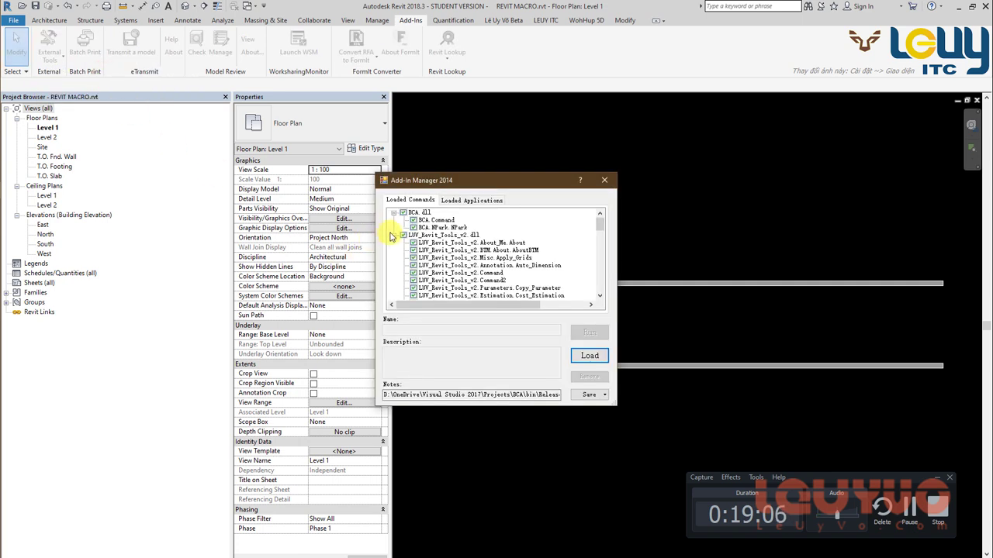
click(393, 235)
click(393, 212)
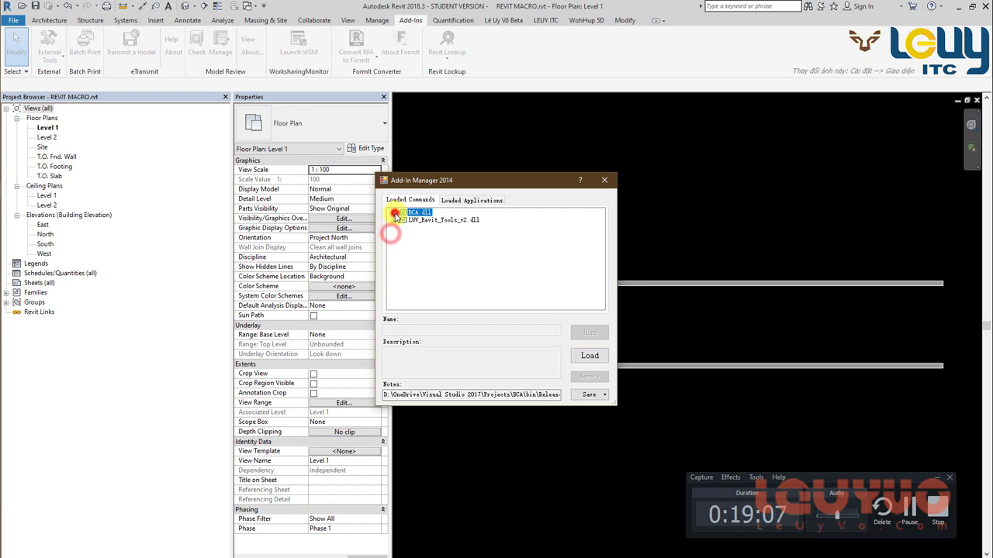
Step: Load LREProject.dll using the Debug build path copied from Visual Studio, then select LREProject.Command
click(590, 357)
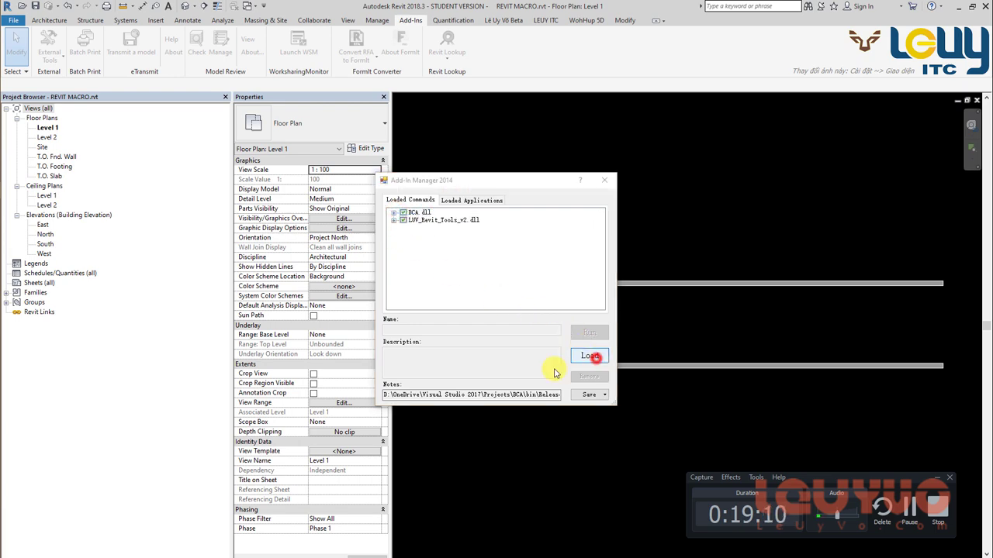
text(Parameter parameter1 = wall1.LookupParameter("Comments");)
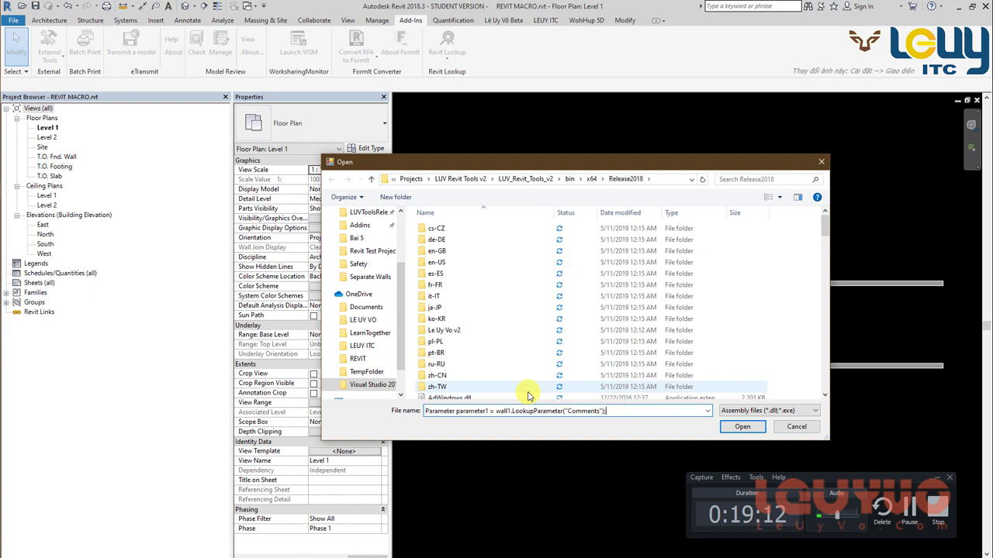
key(alt+Tab)
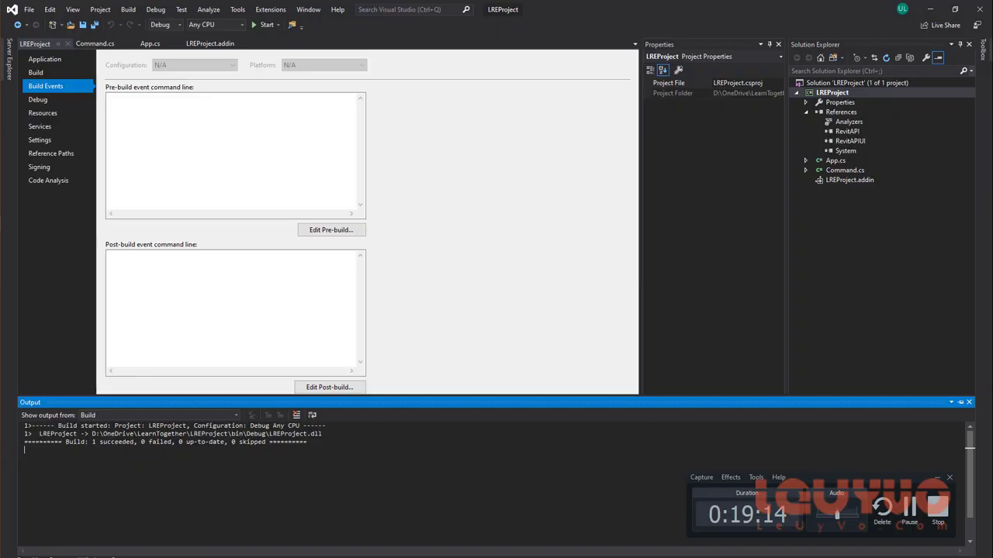
drag(332, 434, 83, 434)
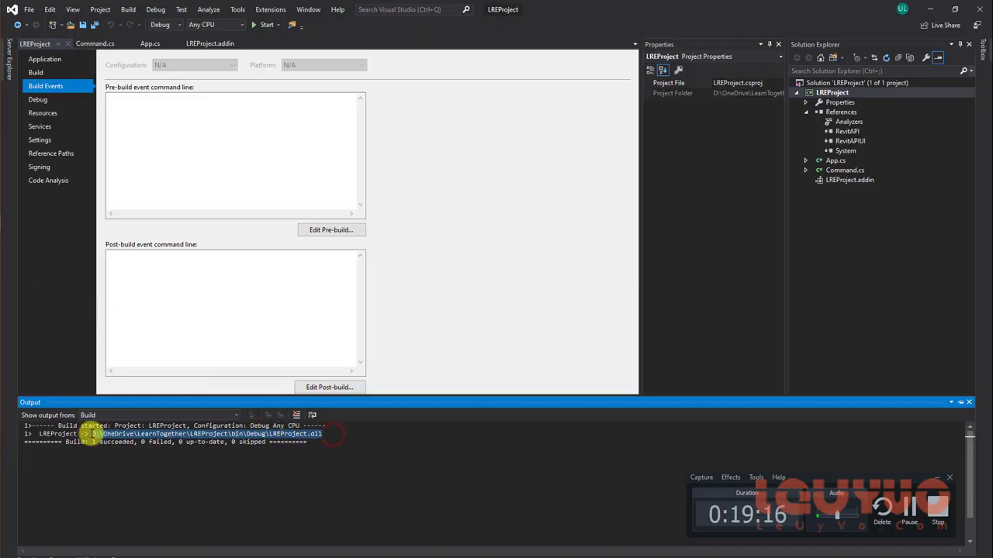
key(ctrl+c)
key(alt+Tab)
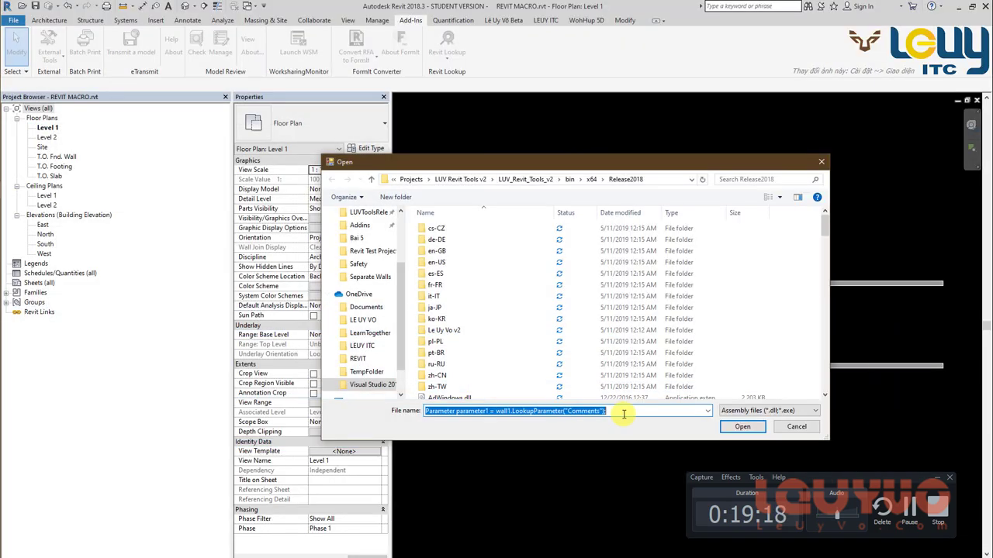
key(ctrl+v)
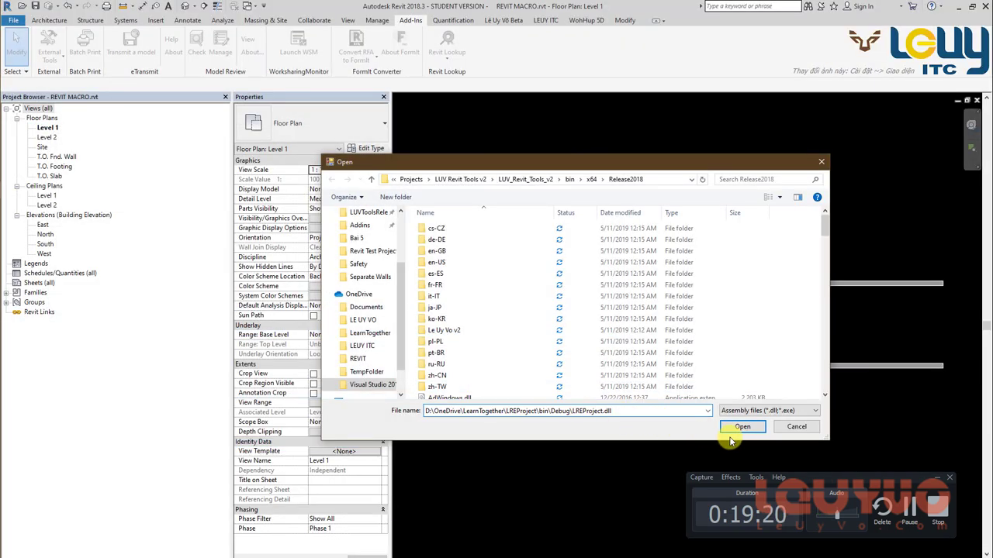
click(741, 427)
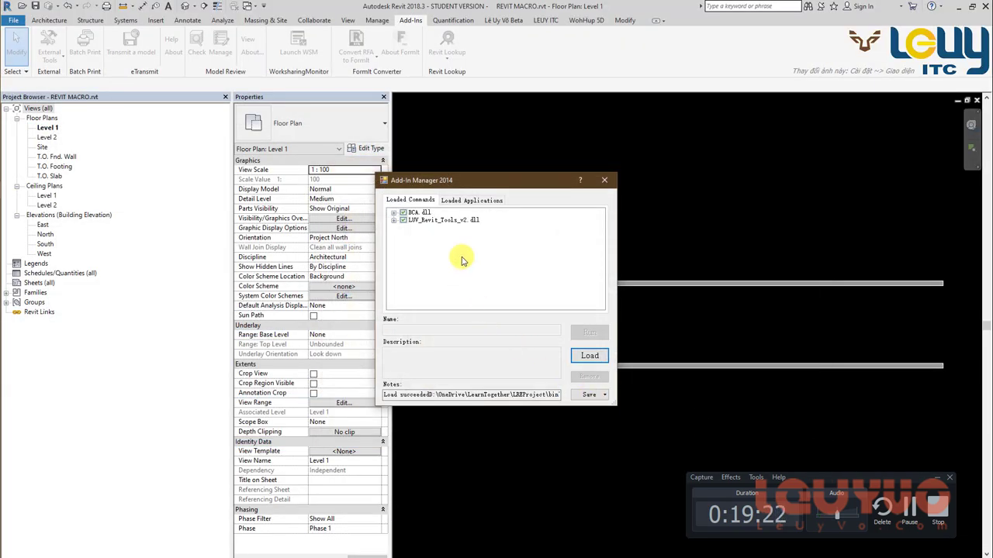
click(394, 213)
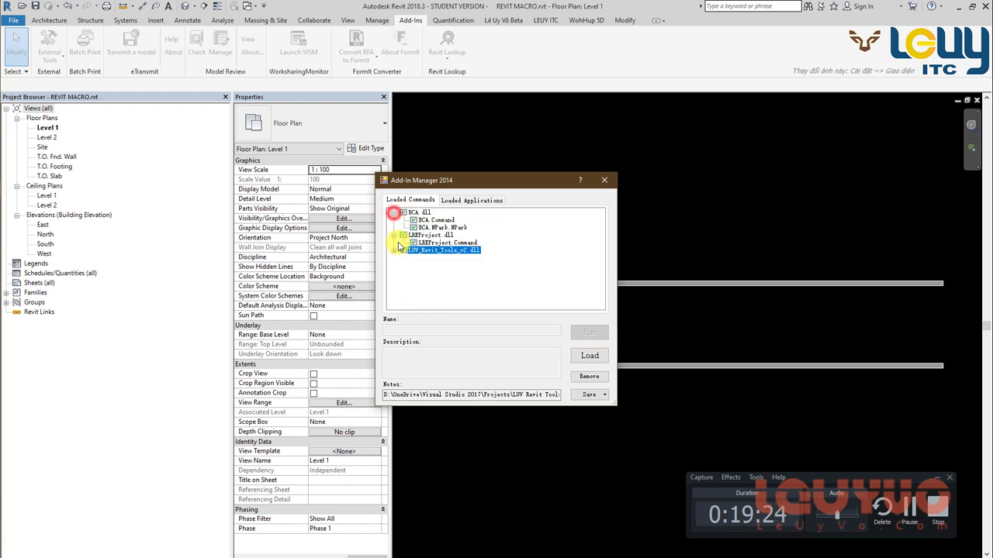
click(449, 243)
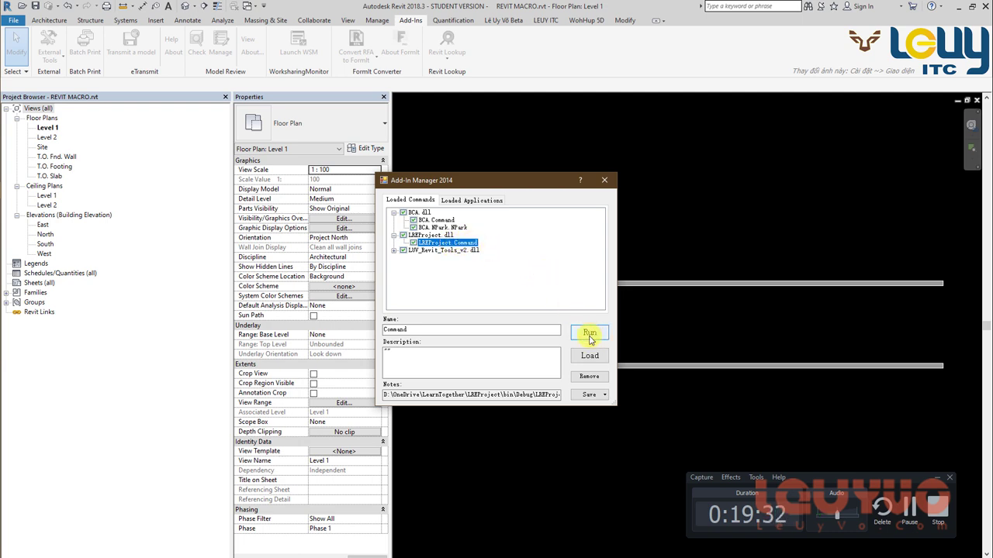
Step: Run LREProject.Command with the top wall as source and bottom wall as target; confirm both Comments read Test 1
click(590, 335)
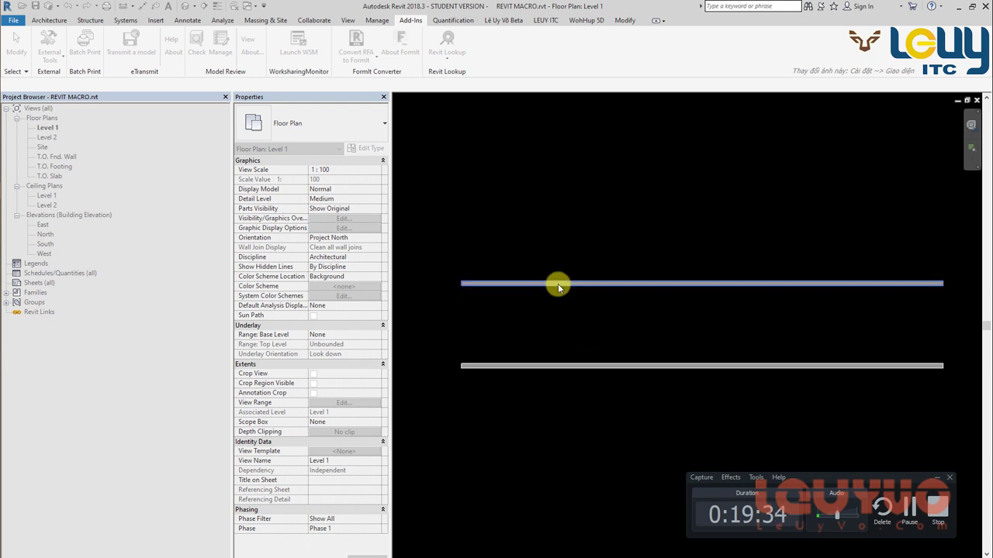
click(557, 285)
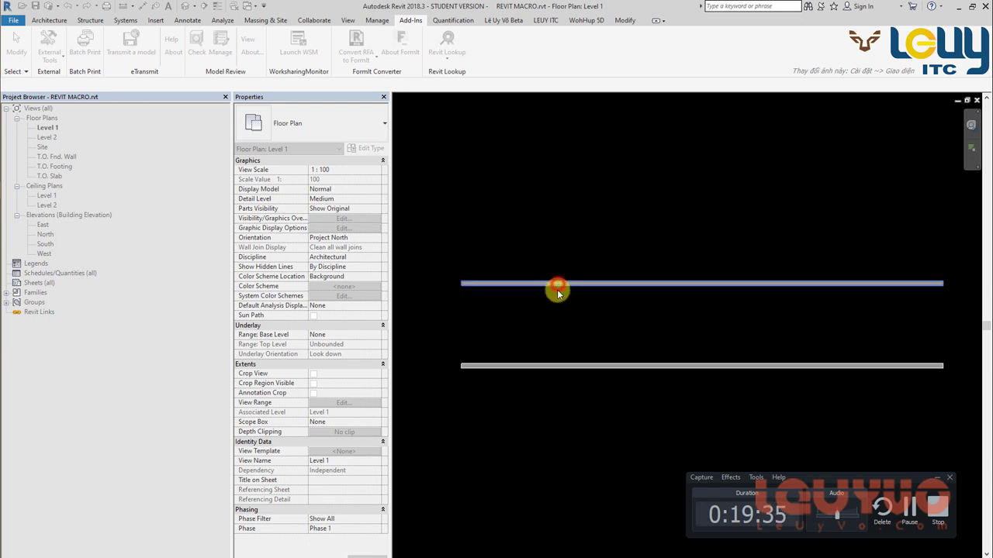
click(534, 365)
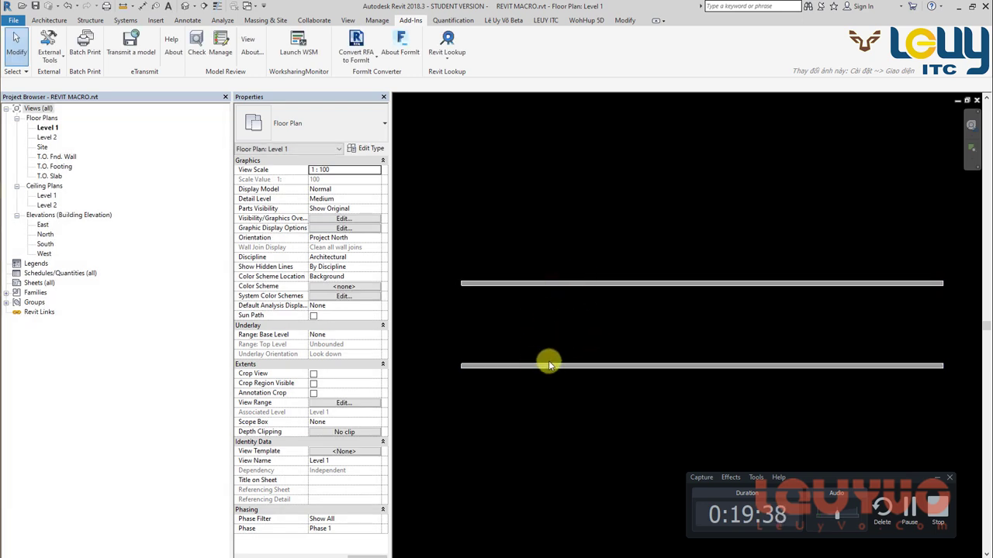
click(548, 365)
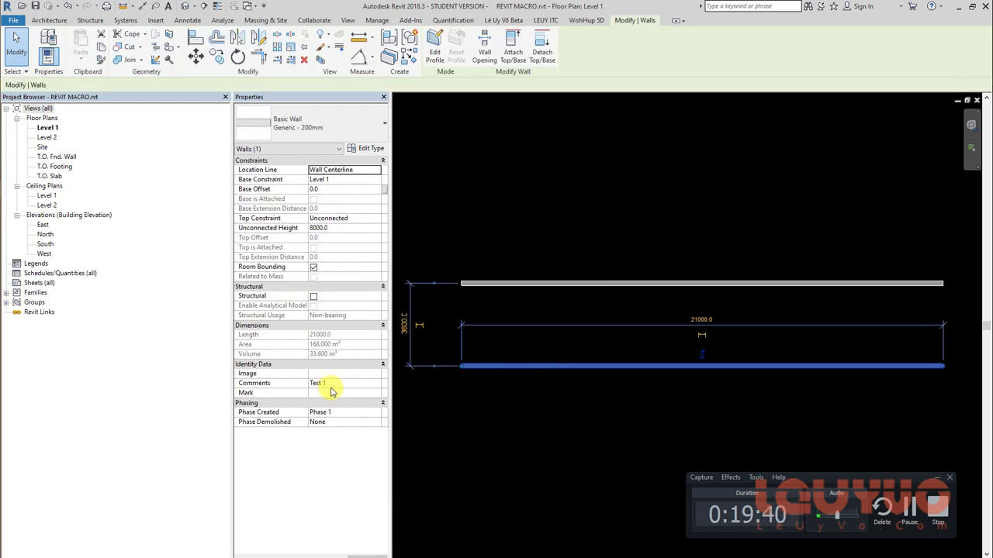
click(510, 281)
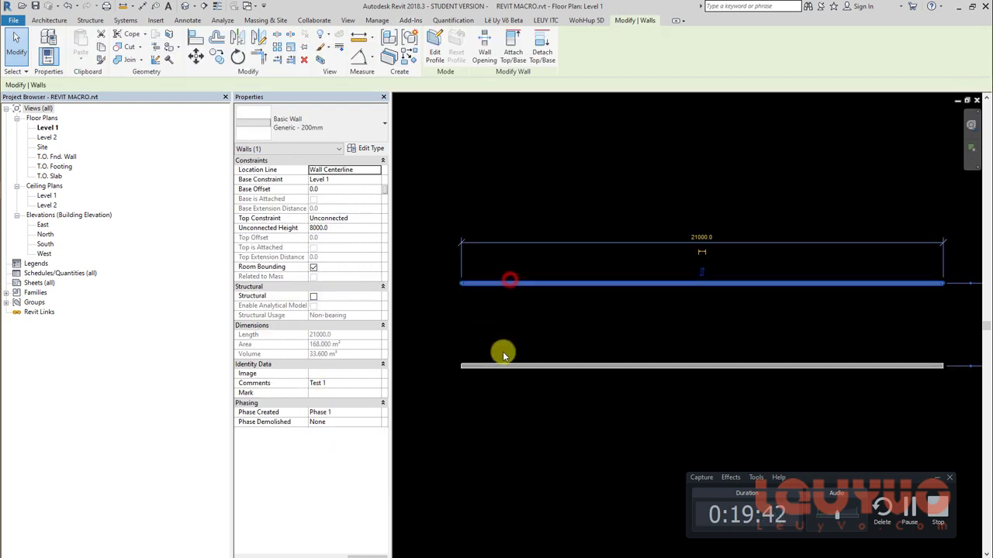
click(508, 366)
click(520, 284)
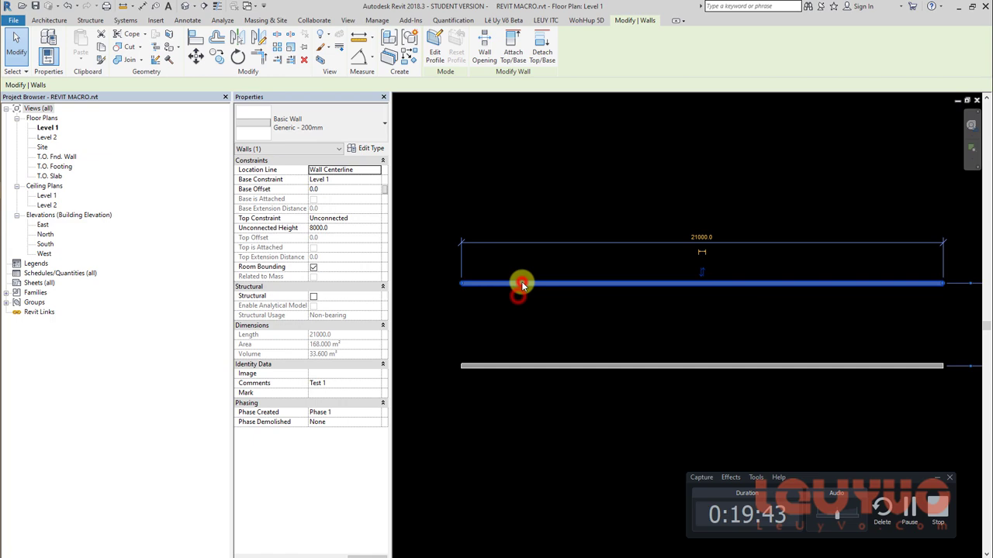
click(498, 345)
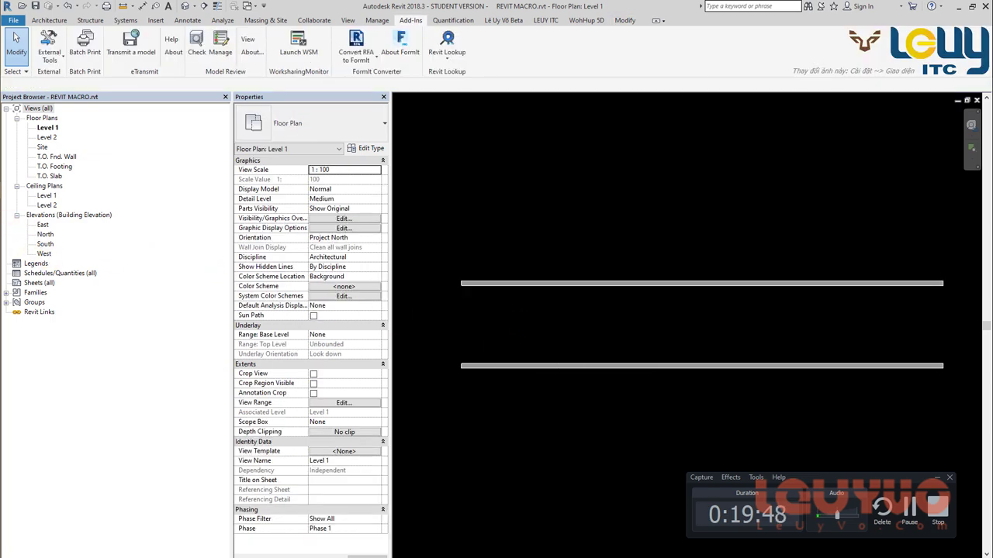
Step: Back in Visual Studio, open LREProject's Command.cs in the code editor
key(alt+Tab)
click(844, 171)
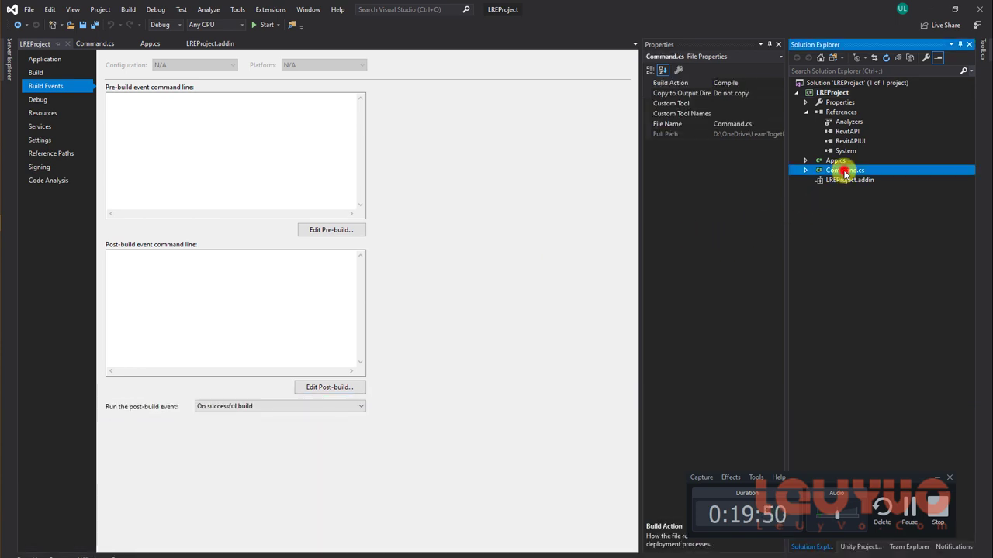
double_click(844, 170)
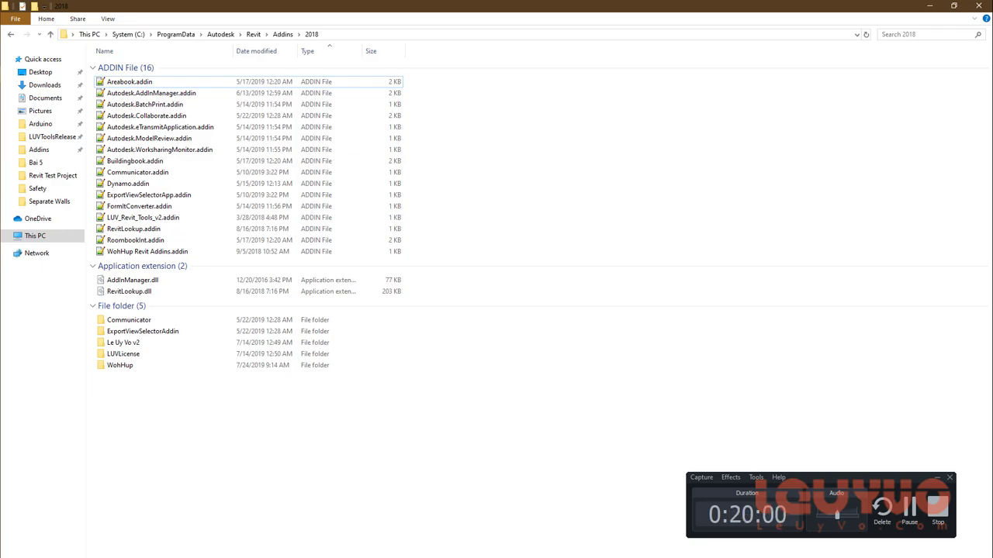
Step: Highlight the Lookup Builds item on lesson slide 36
key(alt+Tab)
drag(338, 228, 539, 229)
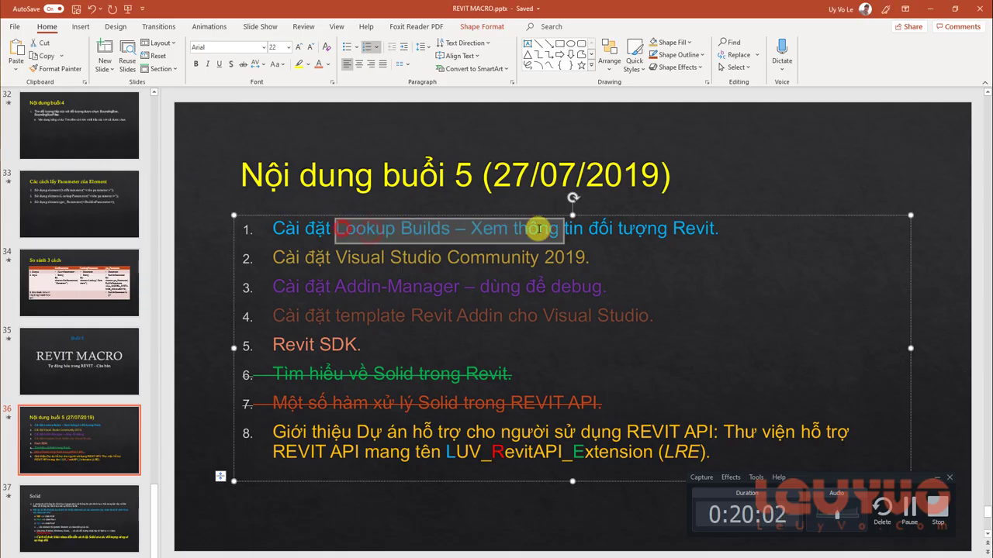
click(737, 234)
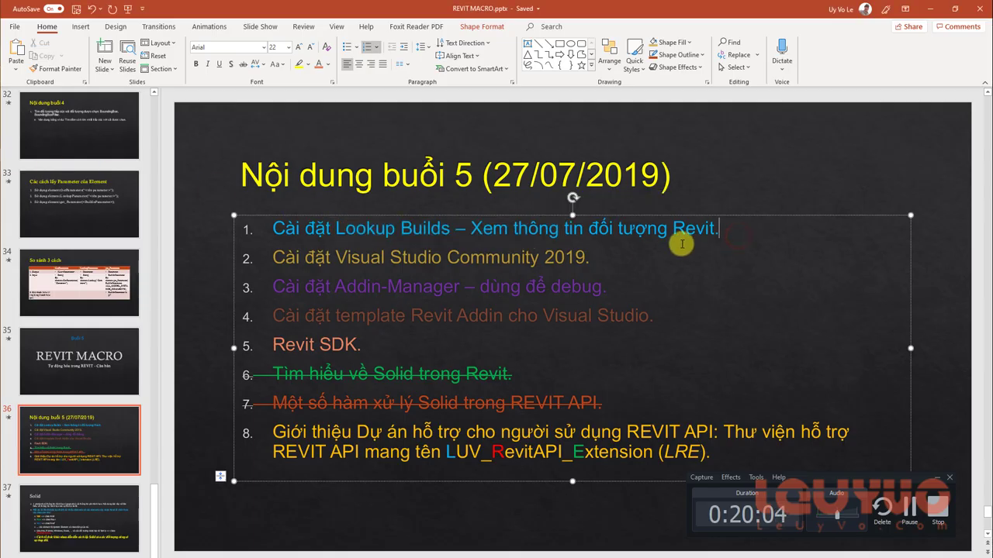
drag(722, 230, 334, 231)
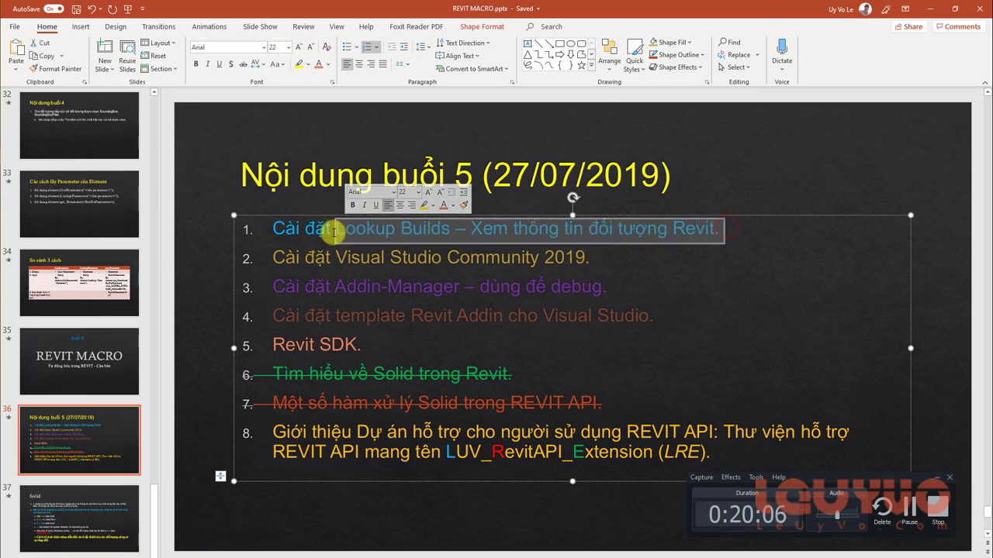
Step: Select RevitLookup.addin in the Addins\2018 folder, then highlight the Visual Studio Community 2019 slide item
key(alt+Tab)
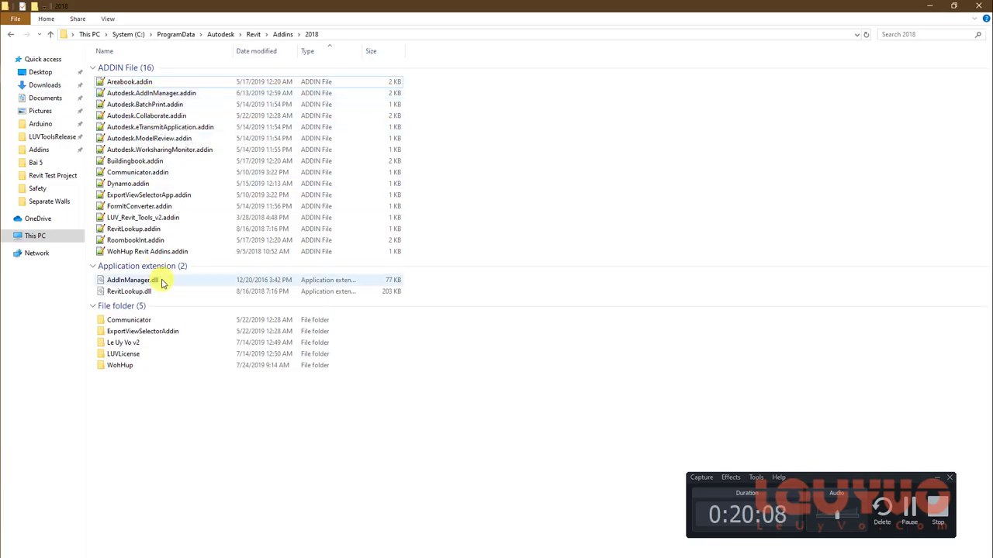
click(147, 292)
click(155, 230)
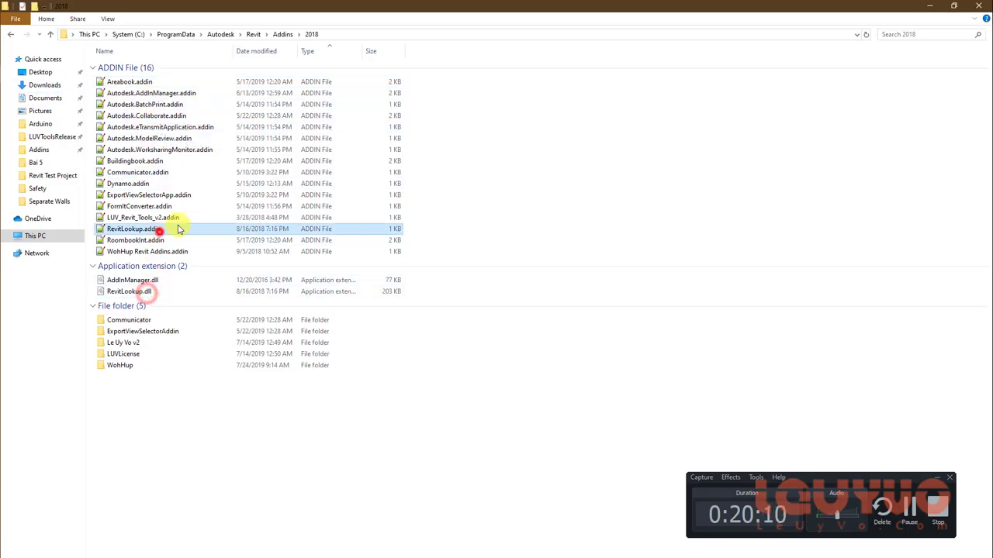
click(378, 34)
click(276, 449)
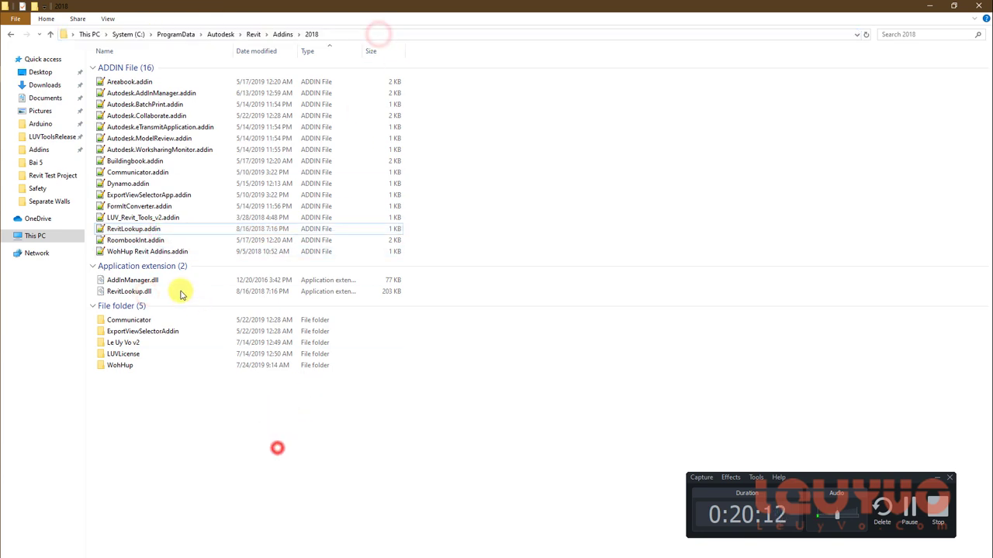
click(179, 291)
ctrl+click(184, 231)
ctrl+click(179, 291)
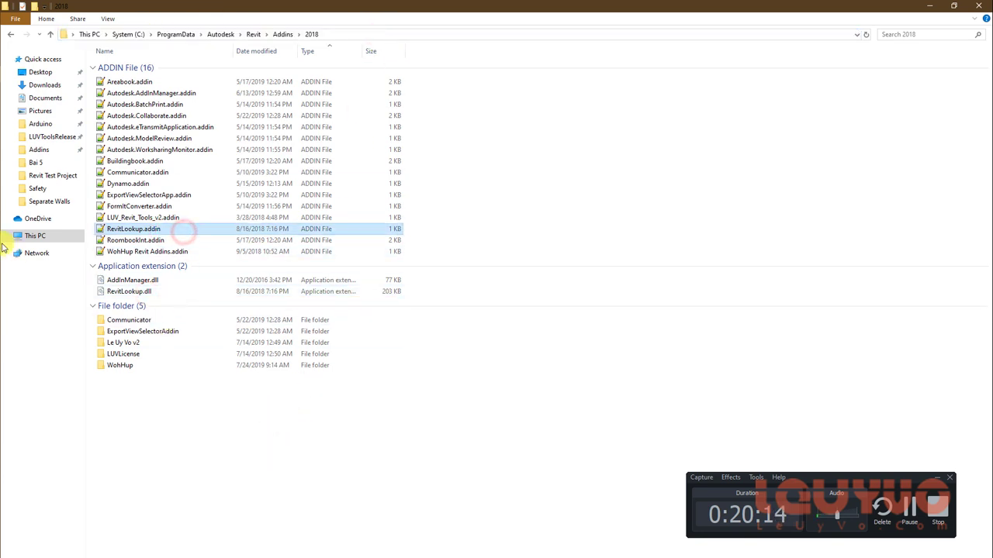
key(alt+Tab)
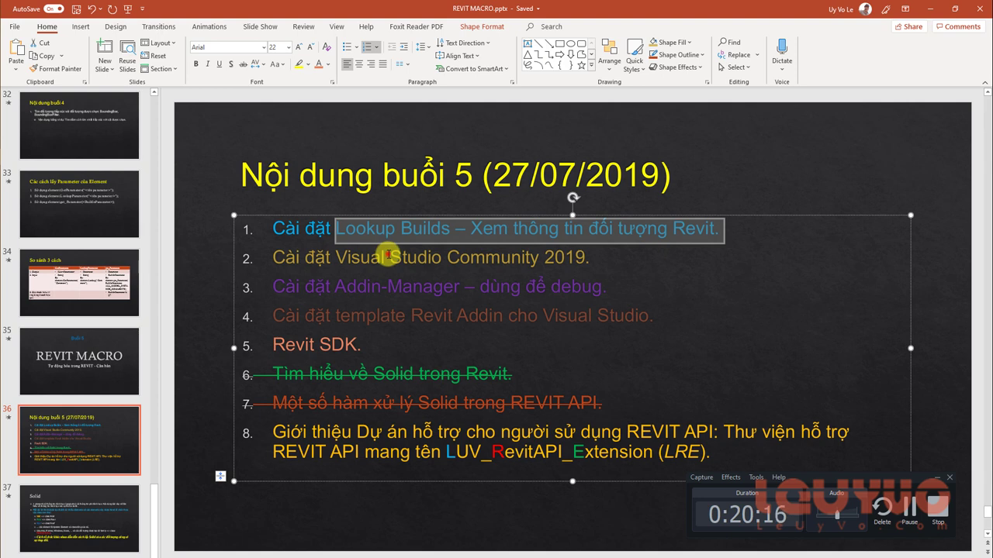
drag(388, 254, 660, 269)
Step: Select the word Addin in slide 36's item 3, then return to the Addins\2018 folder
click(661, 269)
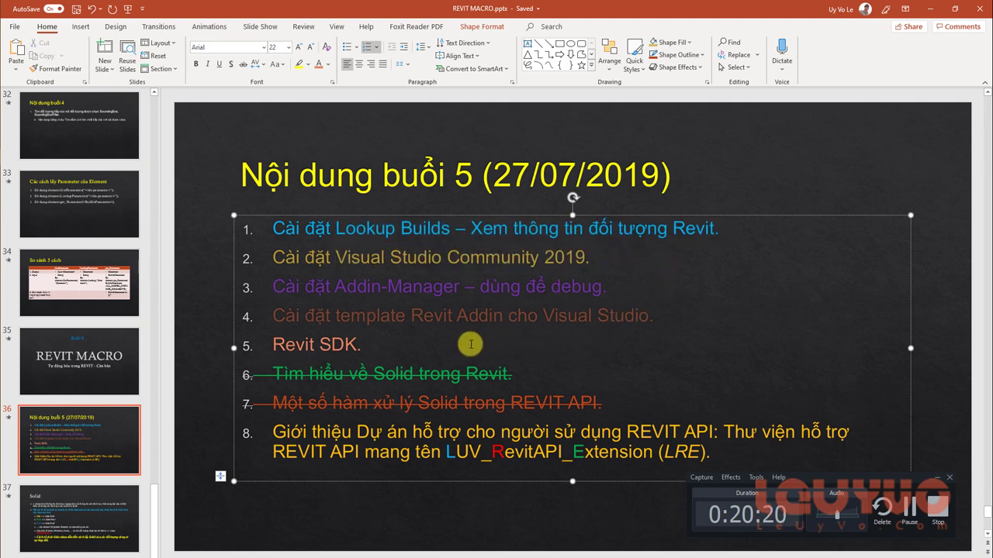
double_click(365, 288)
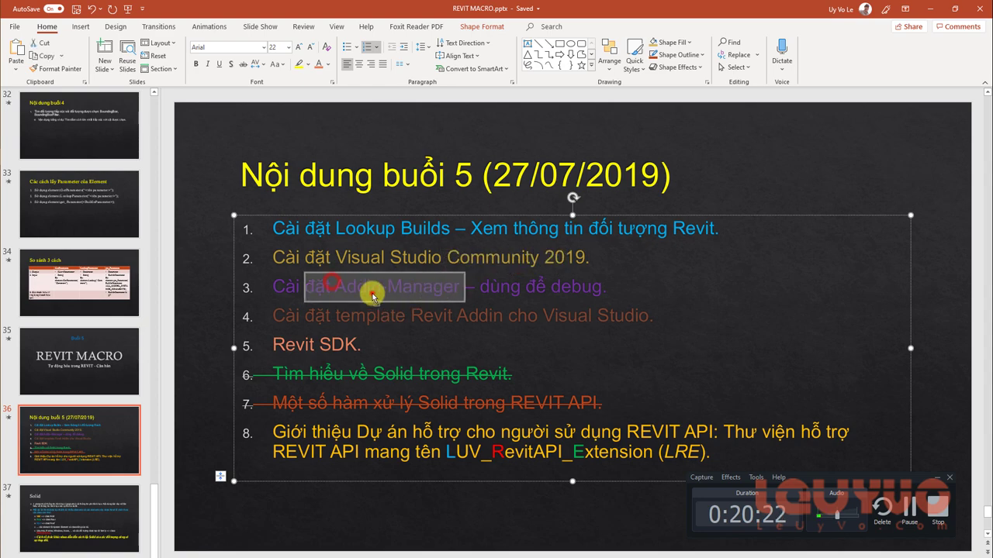
click(373, 288)
click(385, 227)
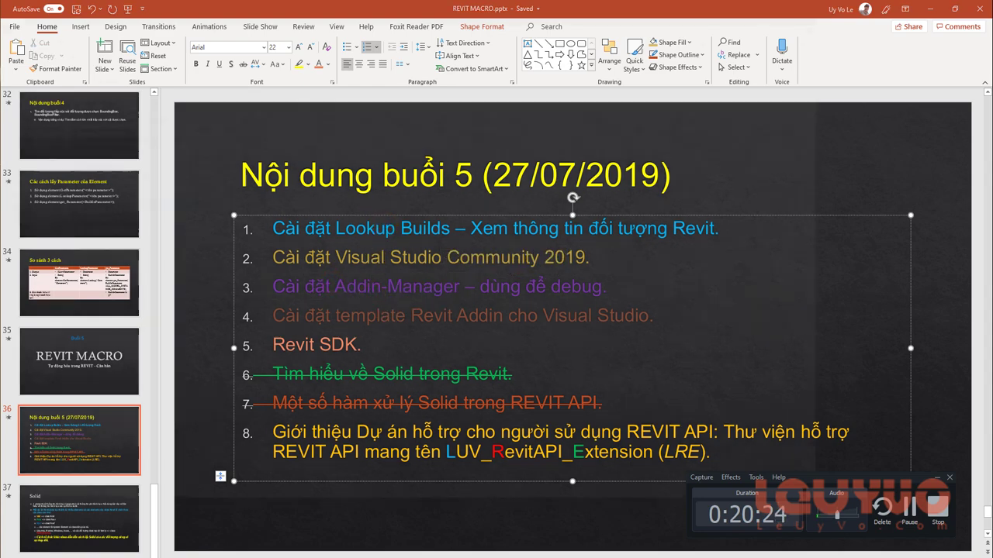
key(alt+Tab)
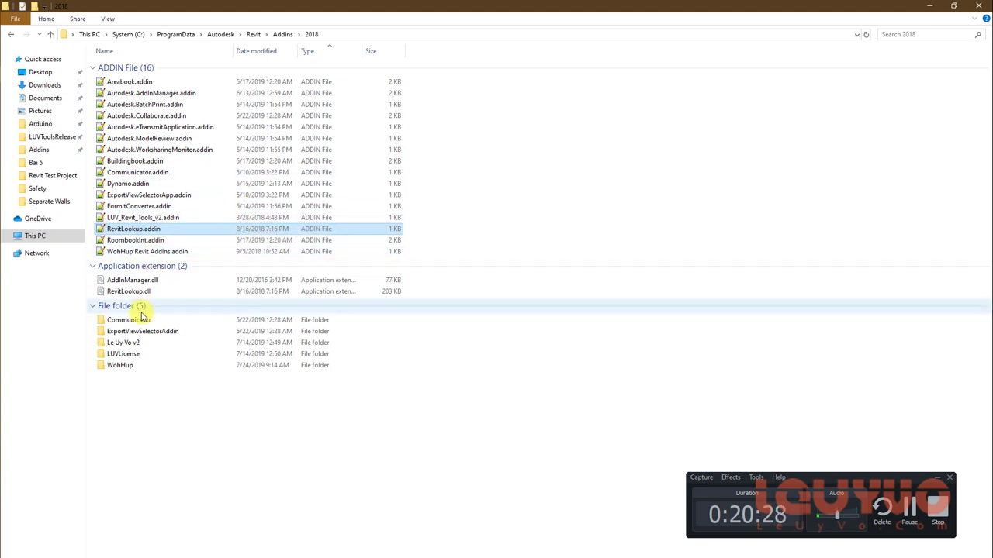
click(143, 282)
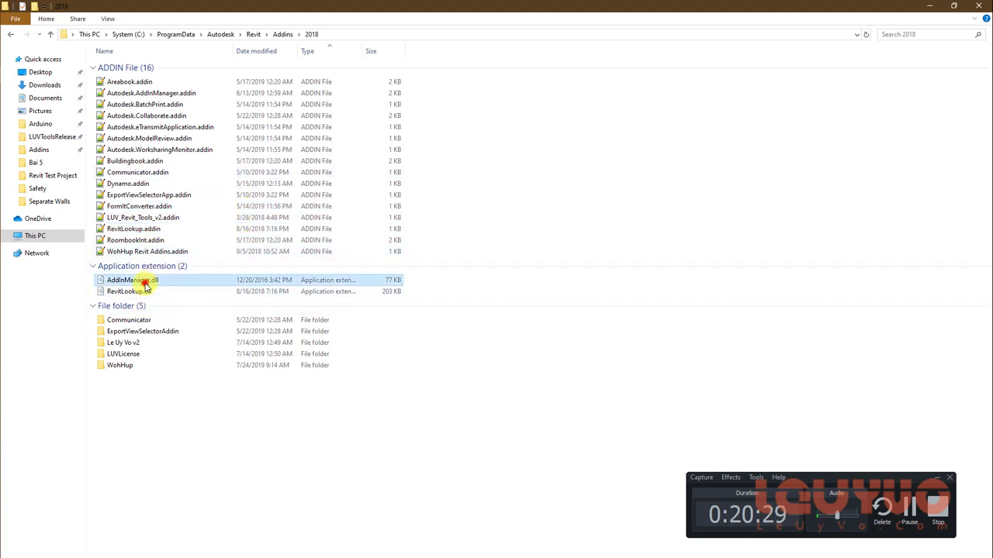
click(155, 94)
double_click(181, 94)
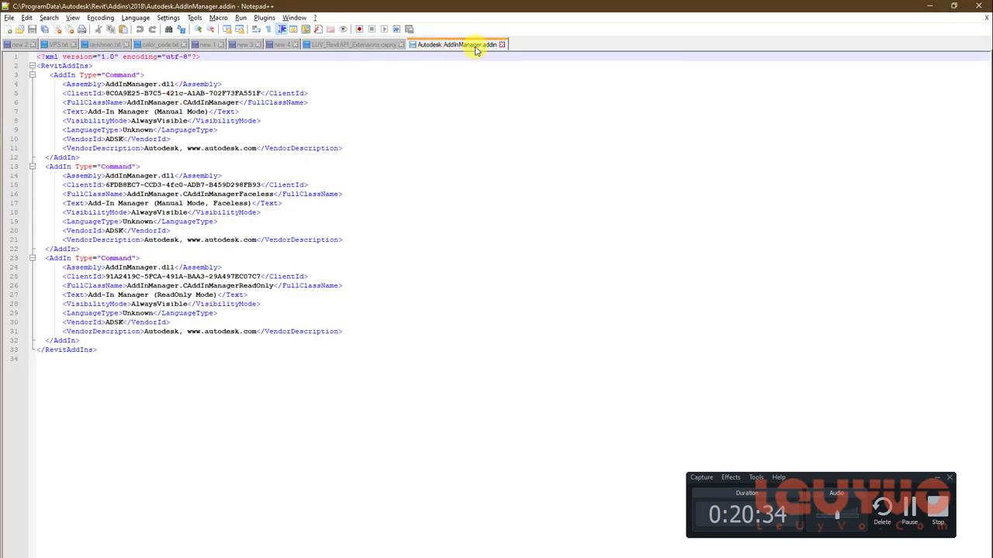
click(104, 84)
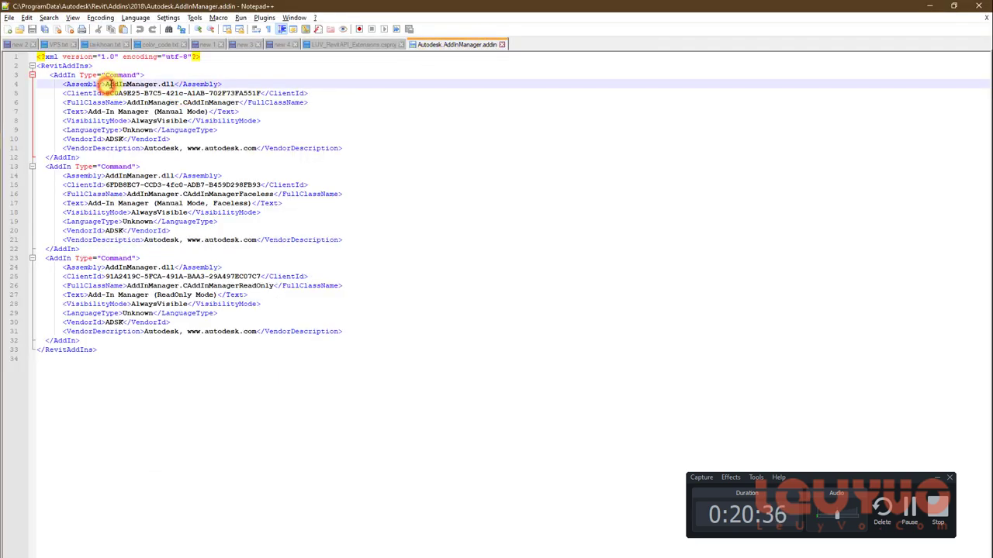
click(95, 84)
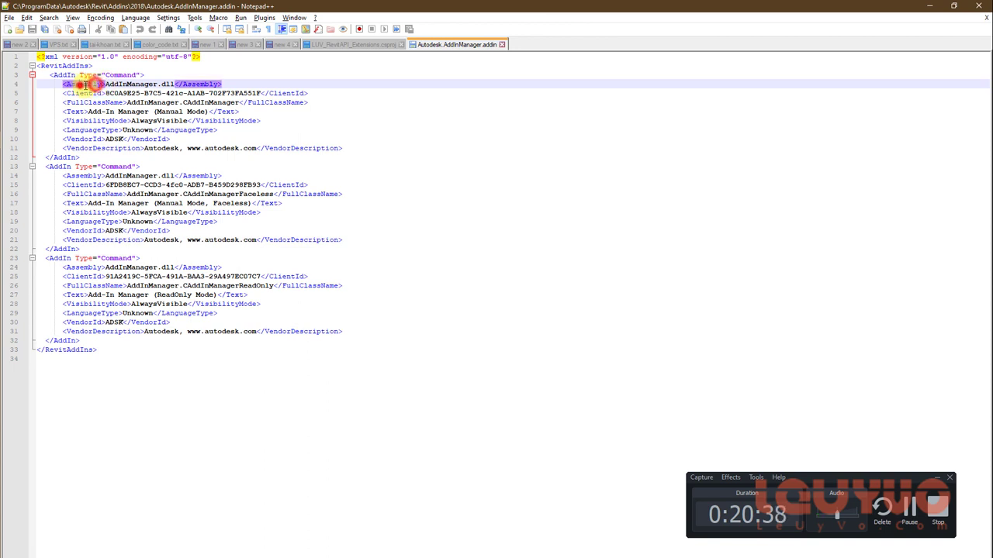
double_click(85, 83)
mouse_move(105, 84)
mouse_down()
mouse_move(166, 85)
mouse_move(230, 249)
mouse_up()
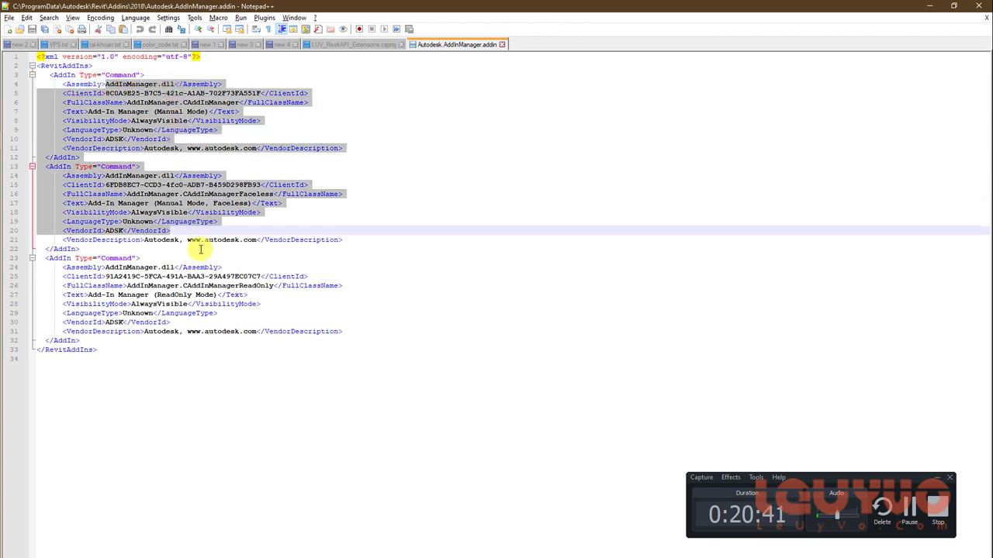
click(359, 230)
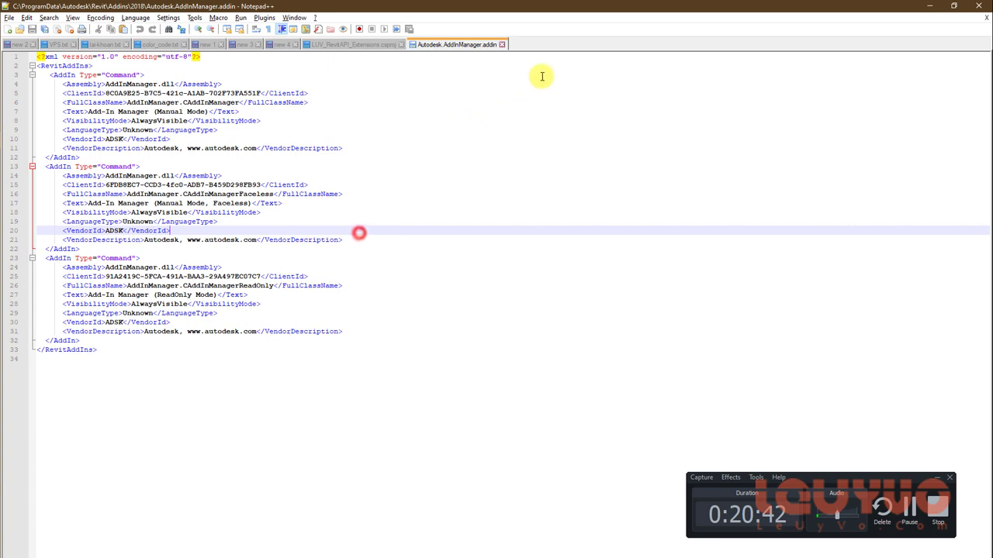
click(503, 45)
click(930, 5)
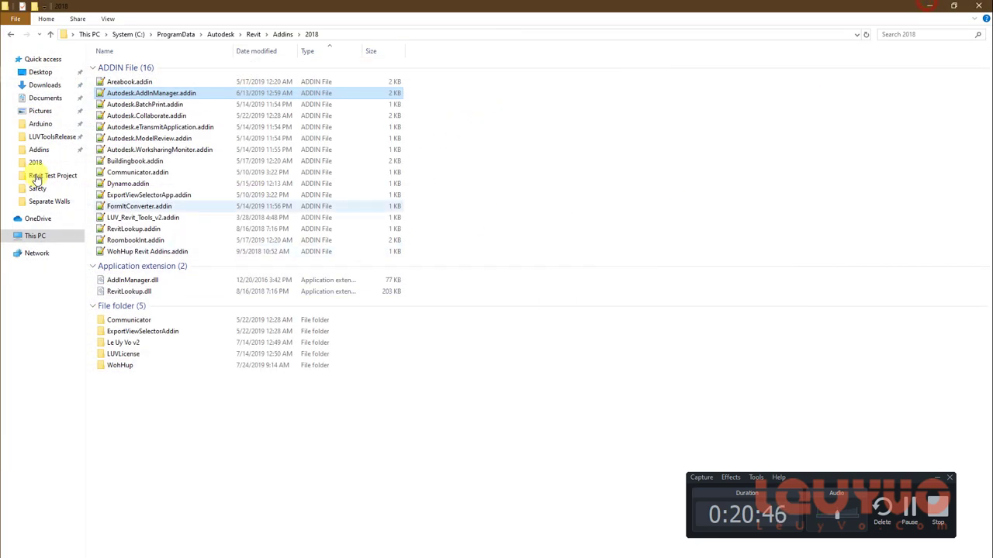
Step: Highlight the Revit Addin template text in item 4 of slide 36, then switch to Bai5.docx
key(alt+Tab)
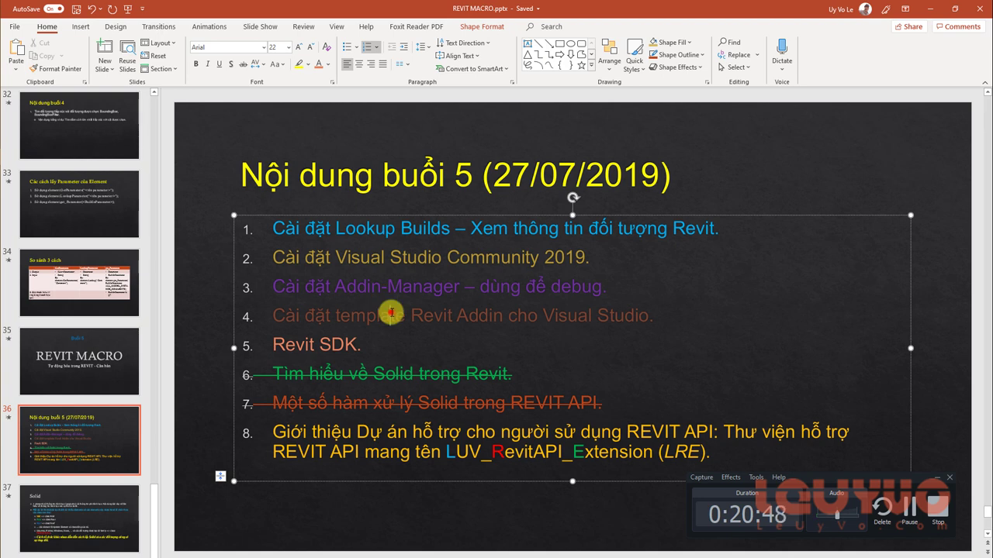
click(595, 317)
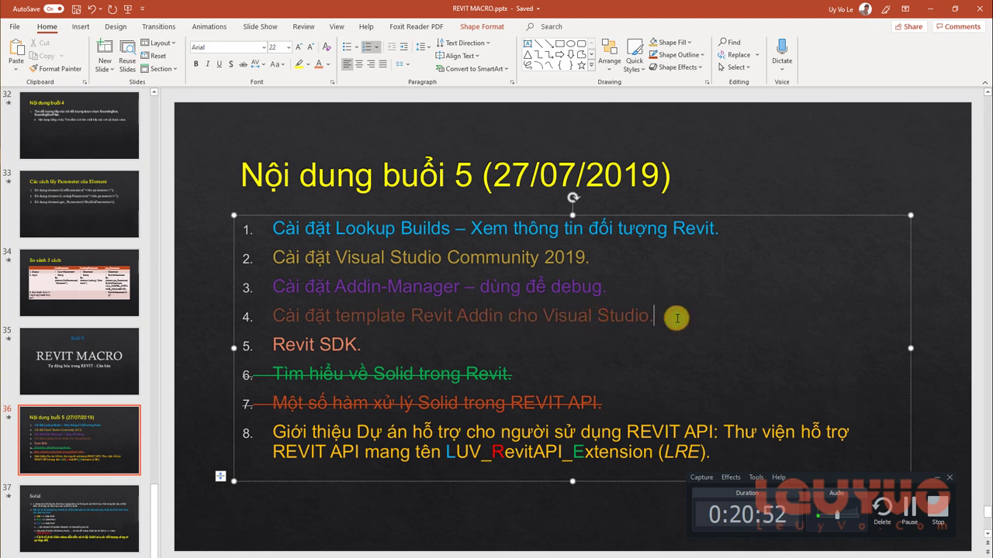
drag(669, 318, 389, 324)
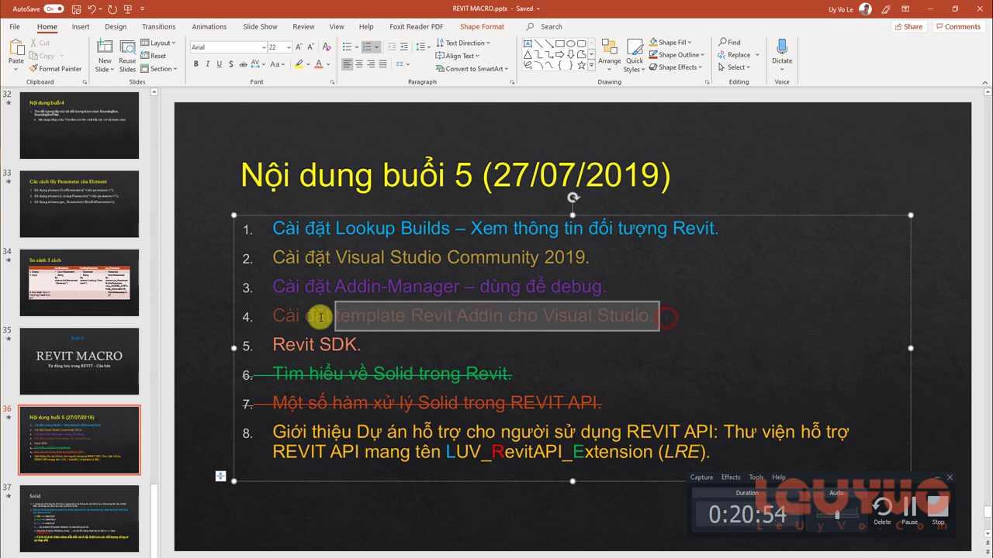
click(477, 327)
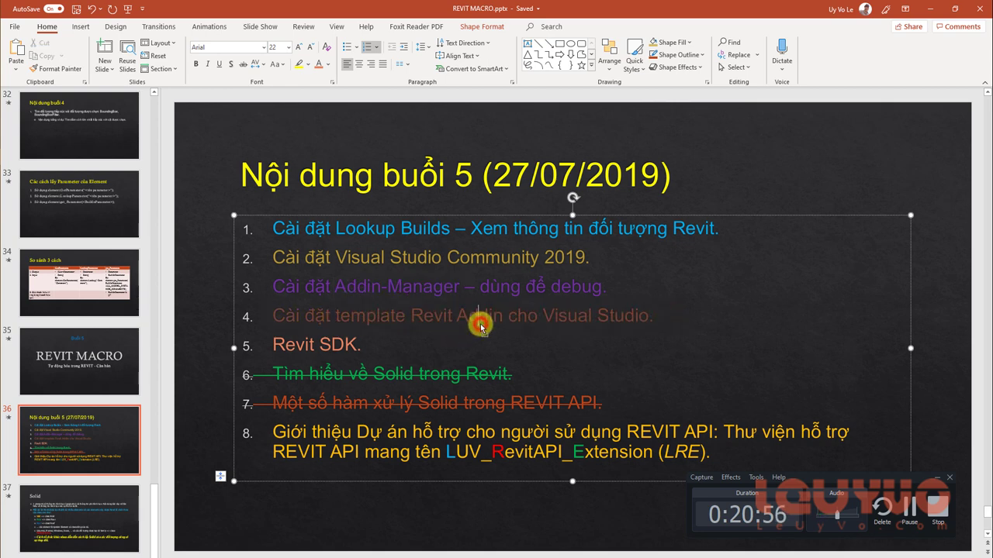
click(421, 288)
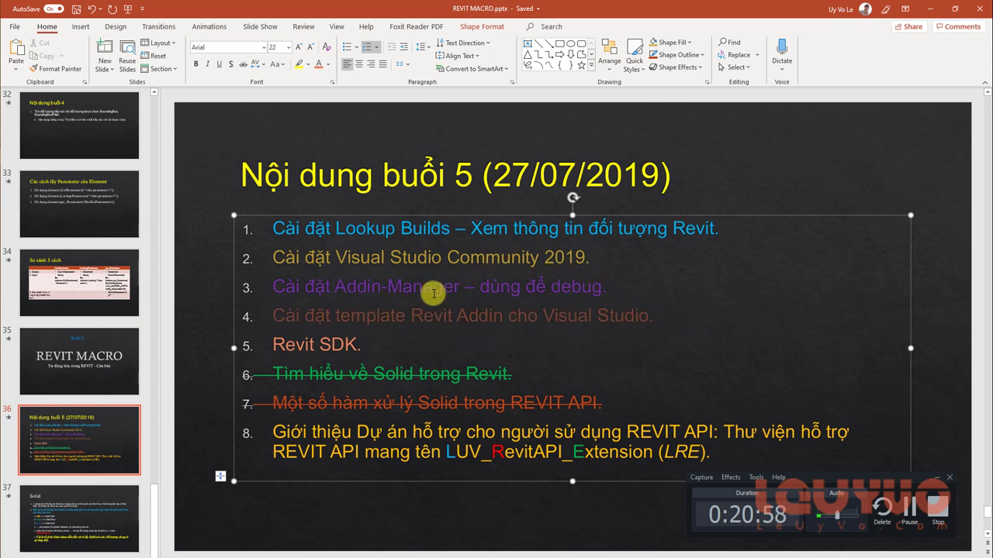
click(447, 228)
click(680, 321)
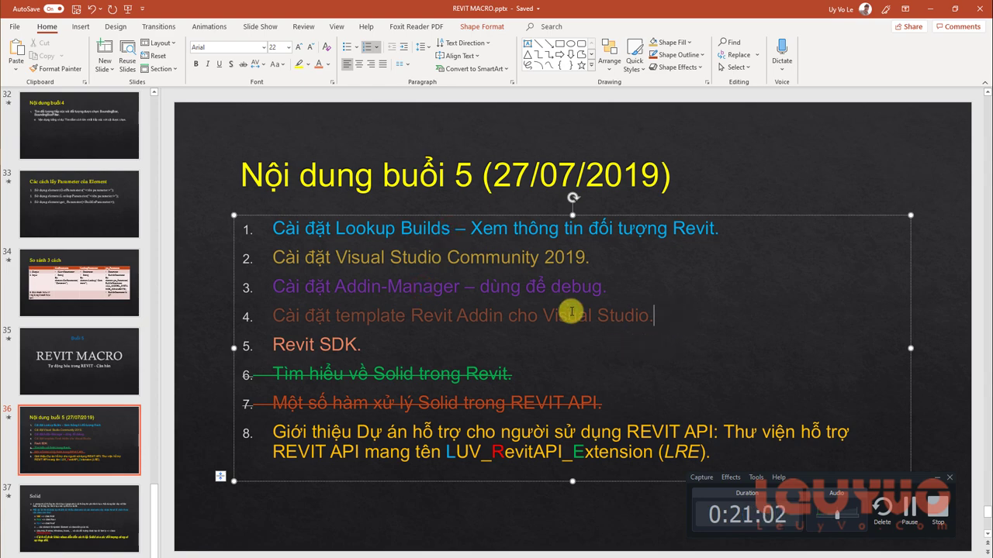
key(alt+Tab)
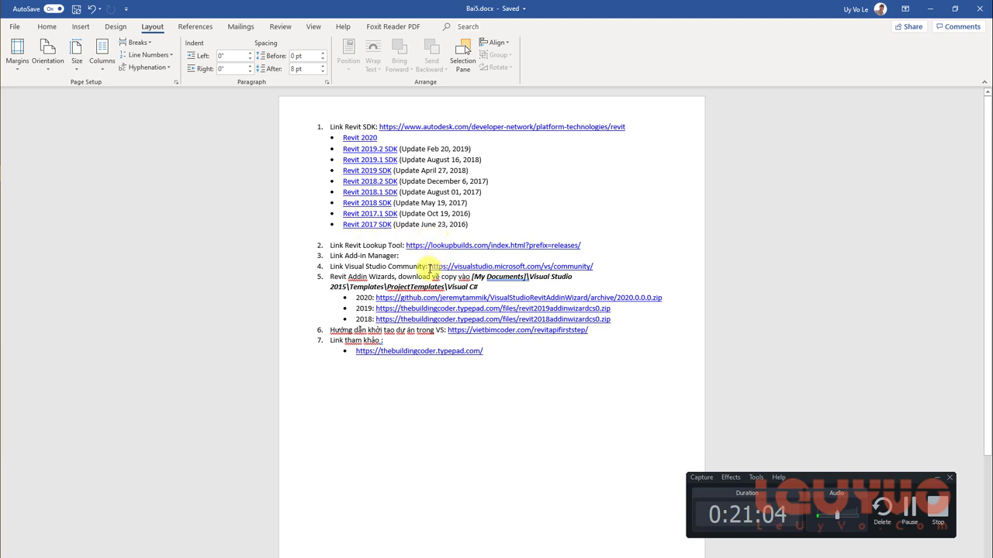
Step: Inspect item 5's templates path and the 2020 Revit Addin Wizard download link ending 2020.0.0.0.zip
triple_click(482, 282)
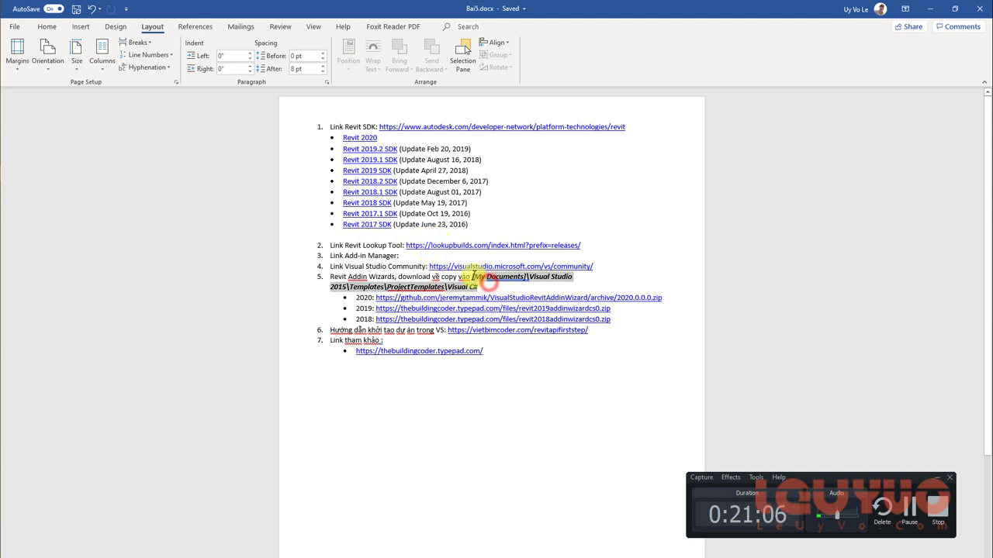
click(478, 283)
triple_click(476, 284)
click(474, 283)
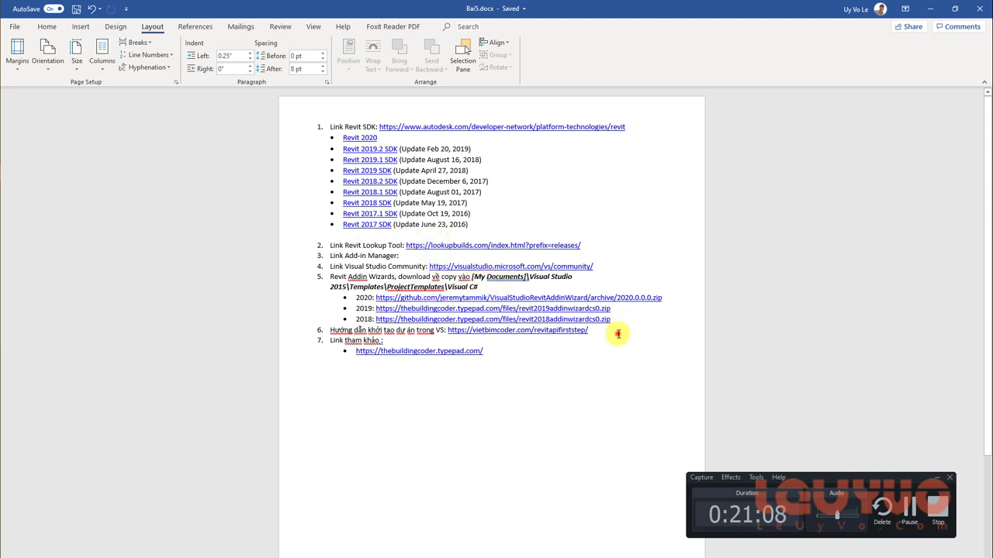
drag(668, 297, 383, 293)
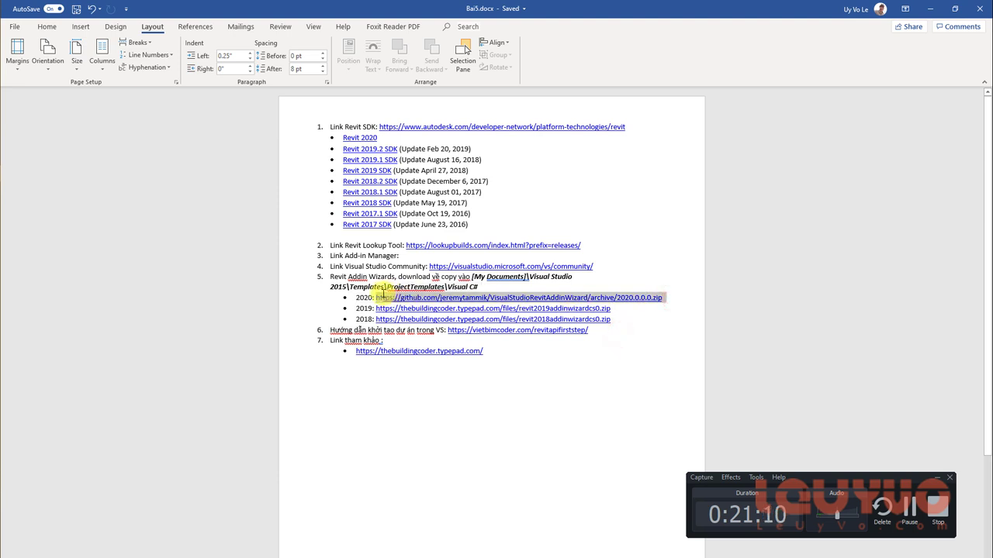
click(638, 320)
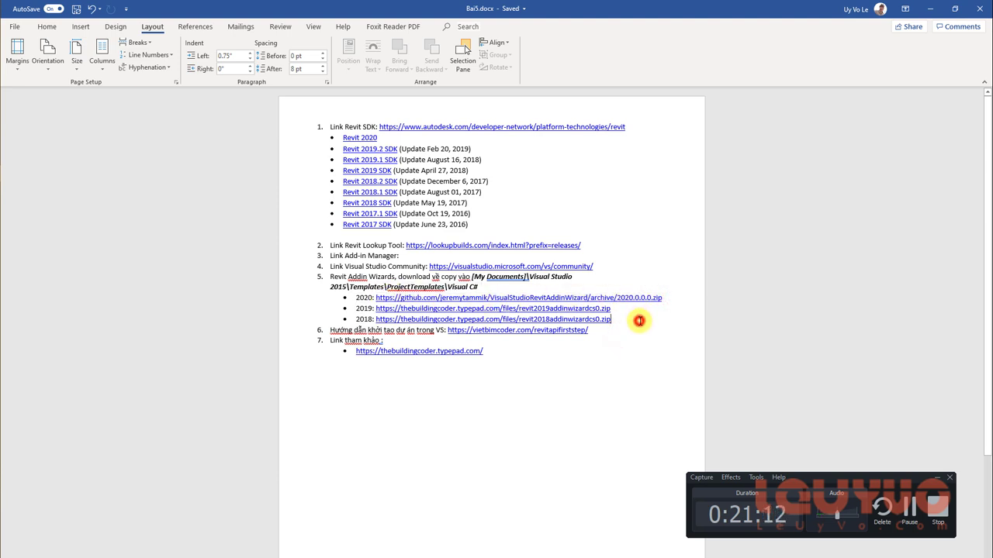
drag(671, 300, 615, 301)
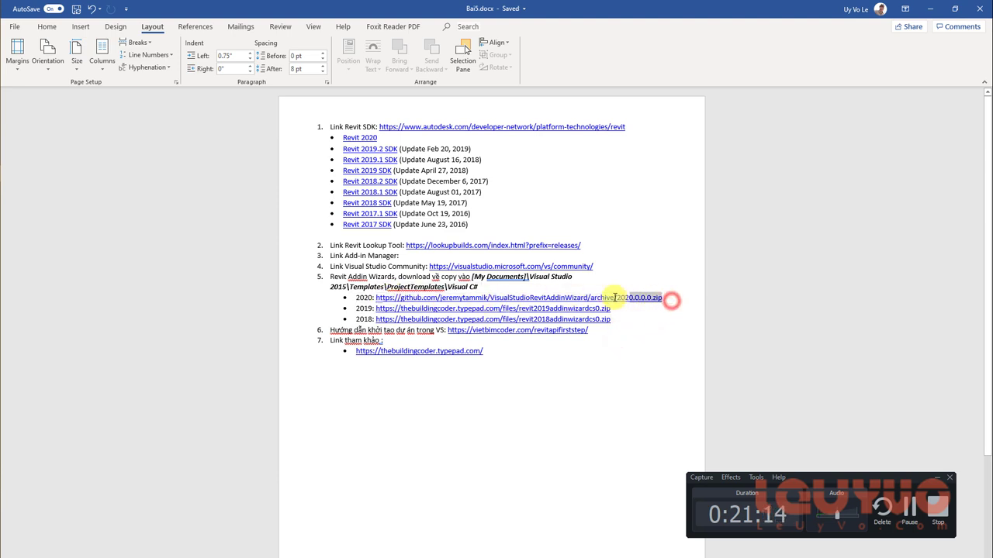
click(669, 300)
drag(668, 298, 629, 298)
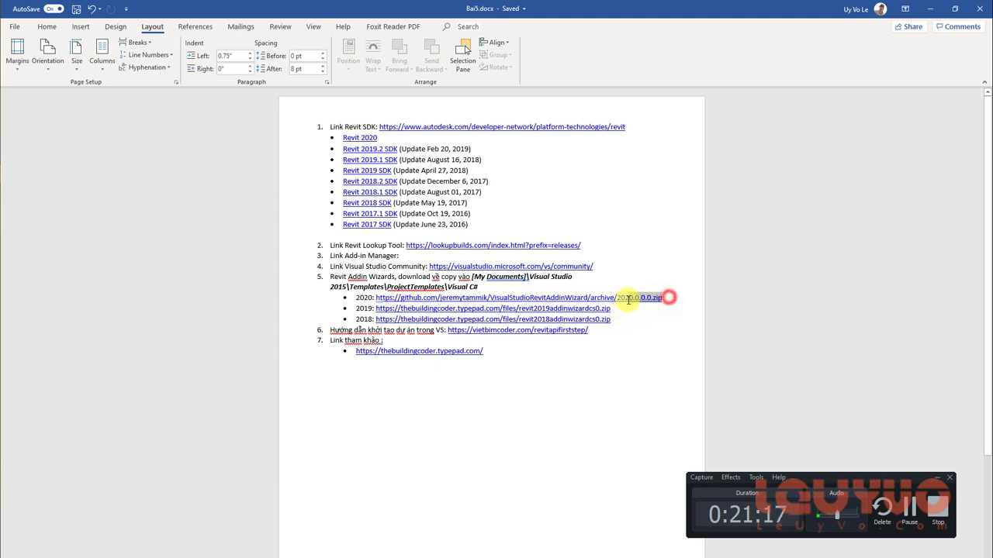
click(670, 300)
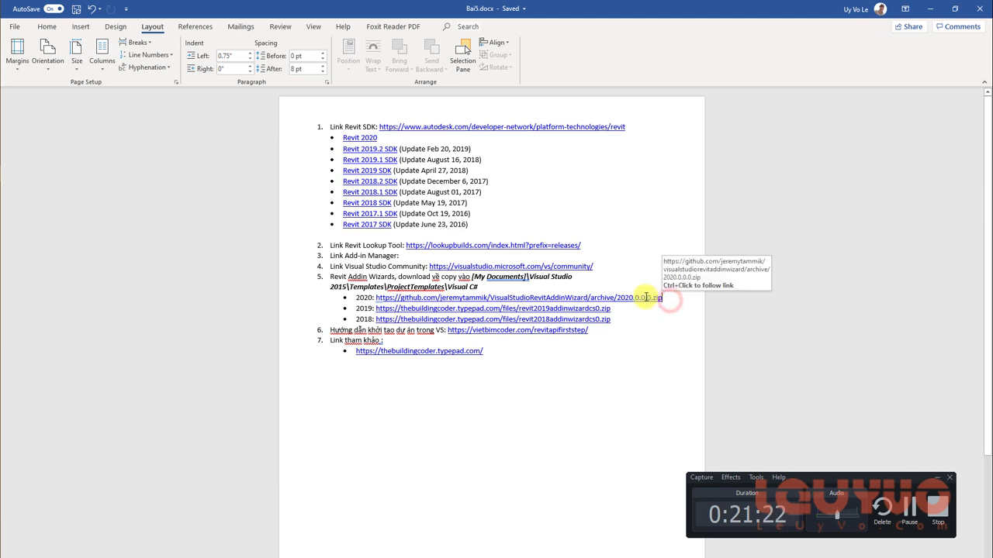
Step: Select the 2019 and 2018 wizard links and the My Documents template path, then open File Explorer
drag(626, 319, 355, 309)
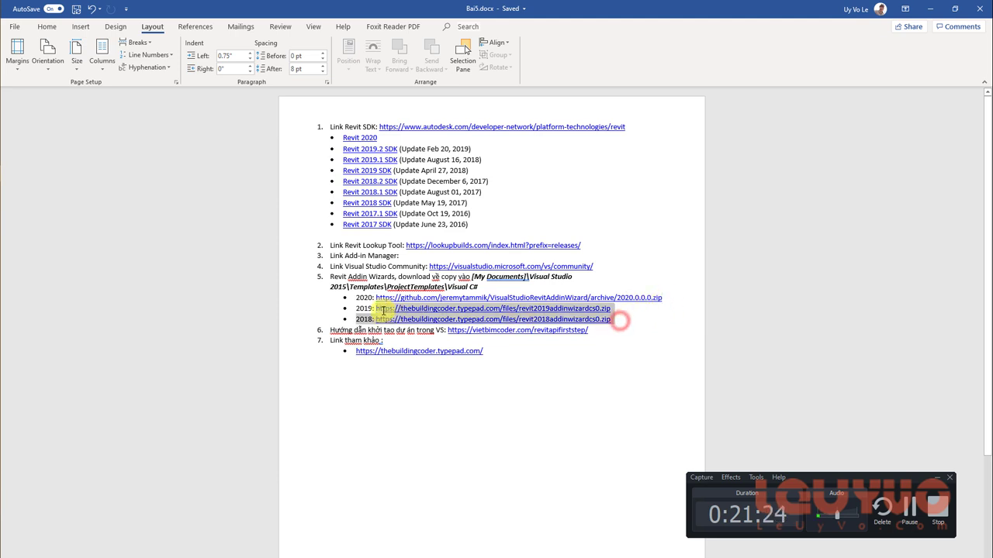
drag(627, 319, 398, 312)
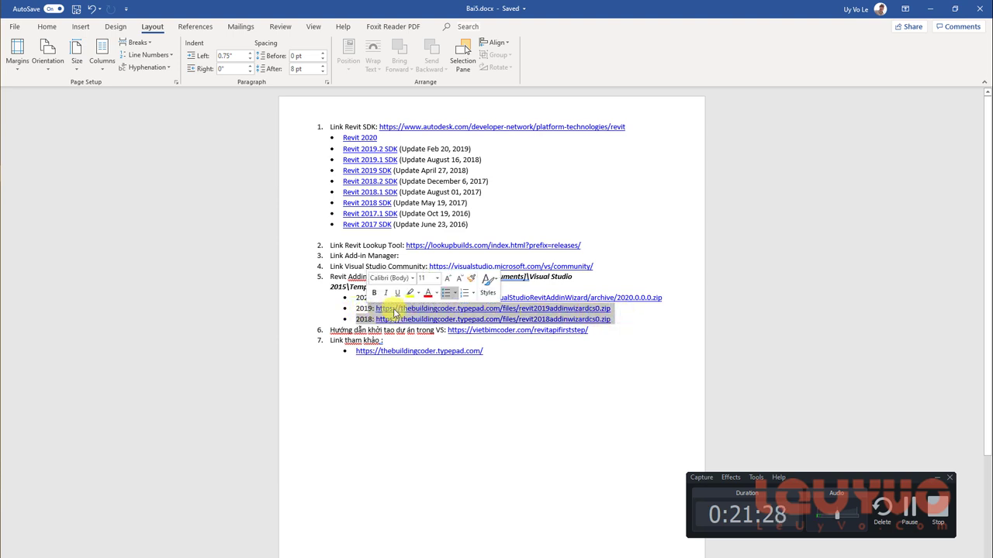
click(566, 285)
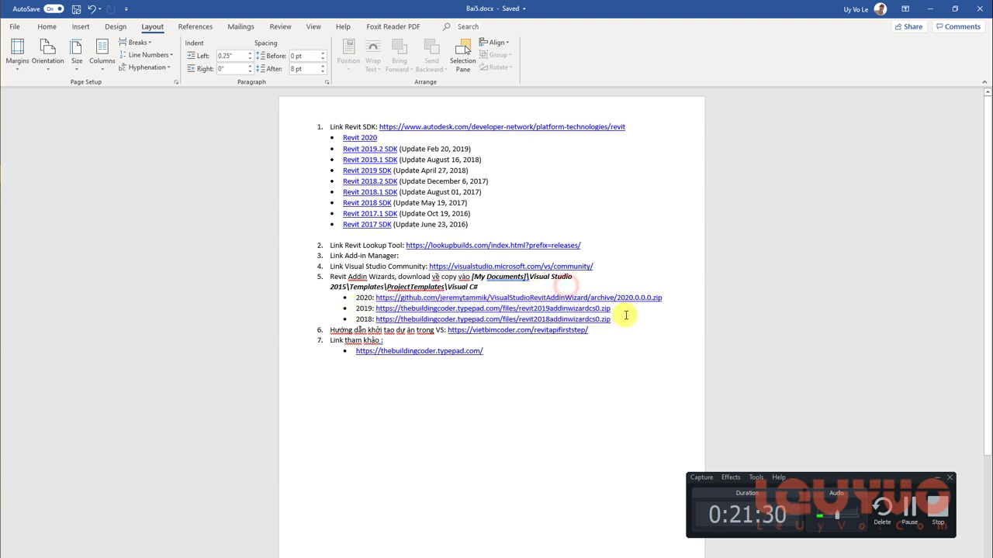
drag(472, 277, 490, 288)
click(496, 288)
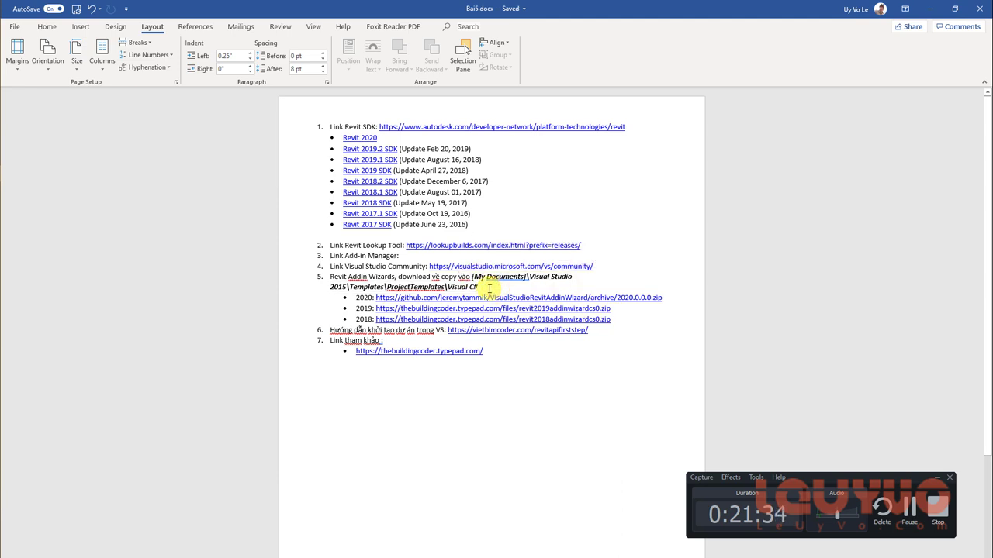
key(super+e)
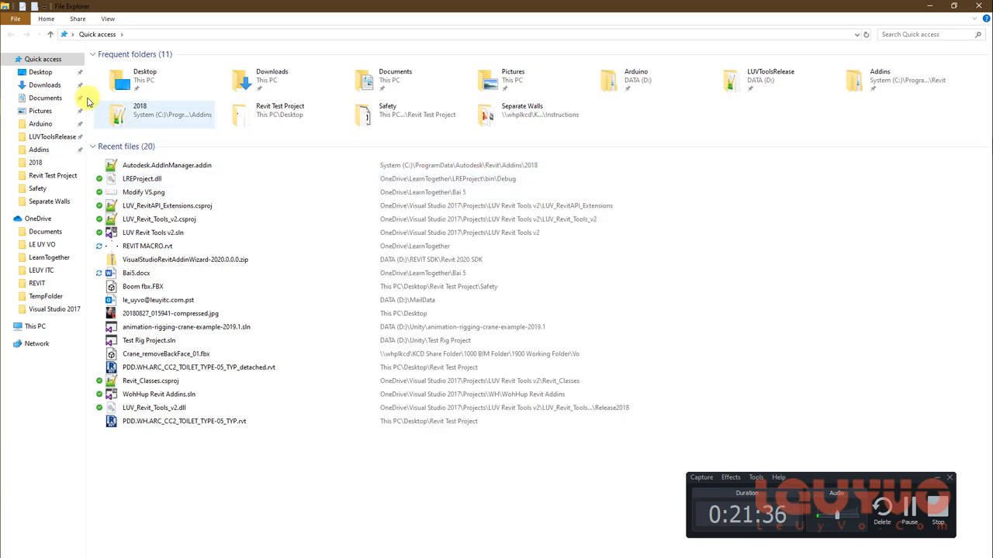
Step: Browse to Documents\Visual Studio 2019\Templates\ProjectTemplates\Visual C# and view its three wizard zips
click(44, 98)
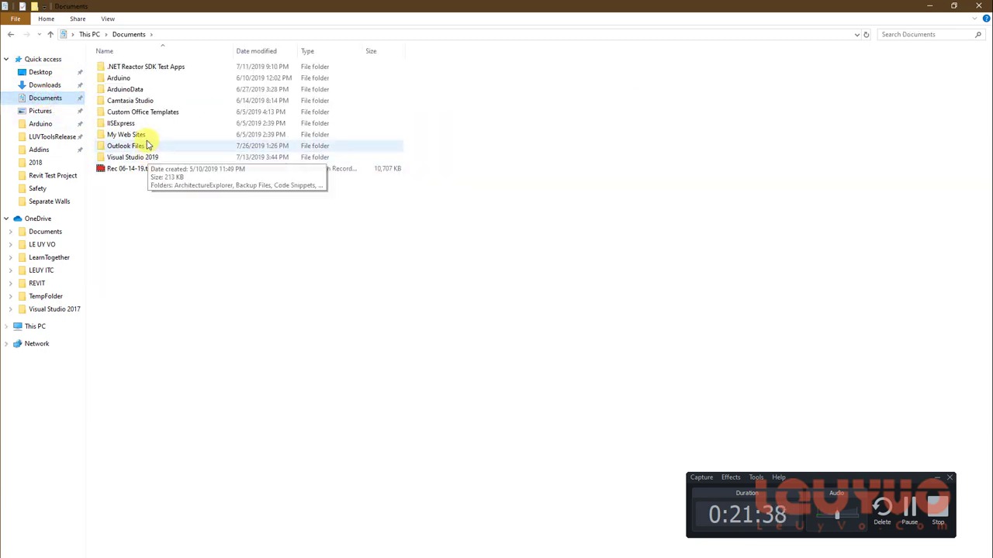
click(145, 155)
double_click(145, 155)
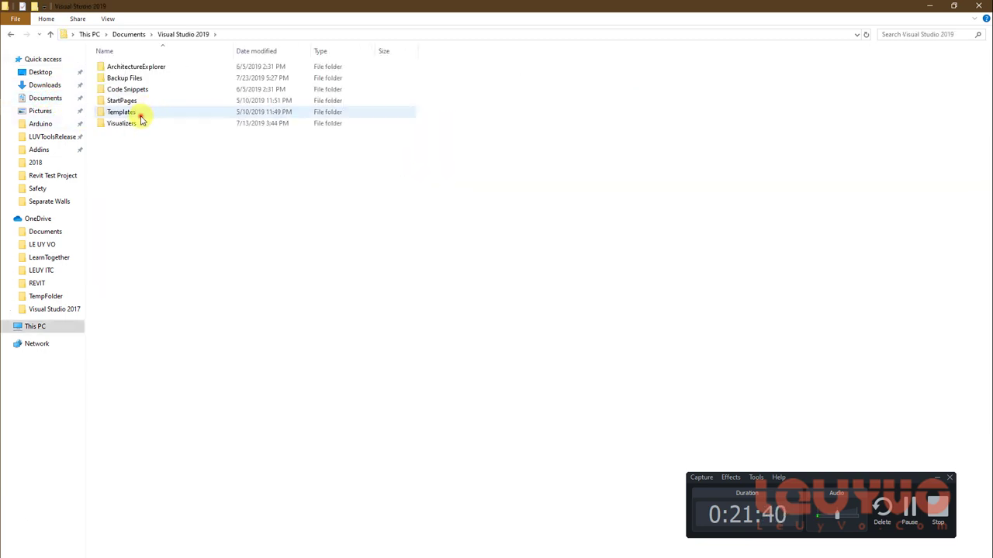
double_click(140, 116)
double_click(153, 79)
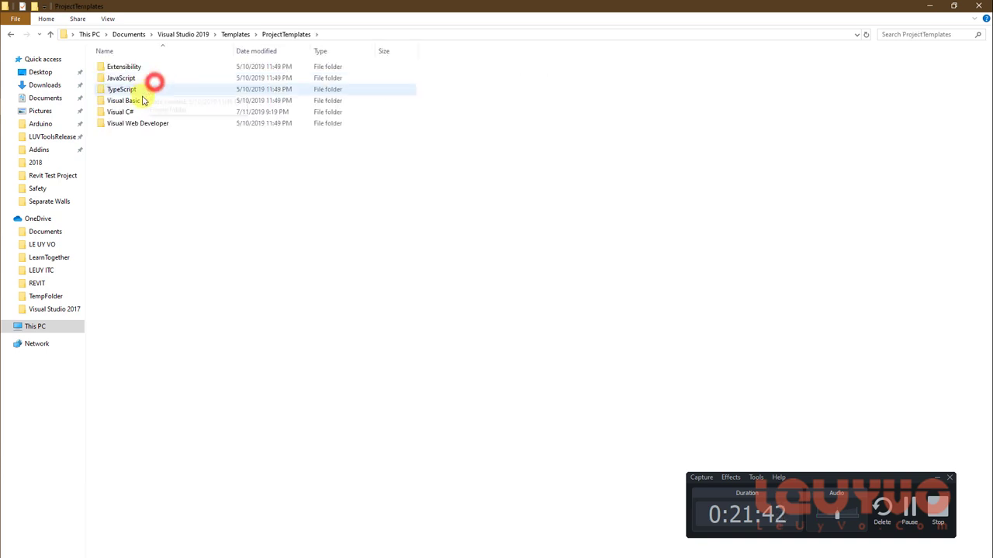
double_click(137, 112)
click(381, 34)
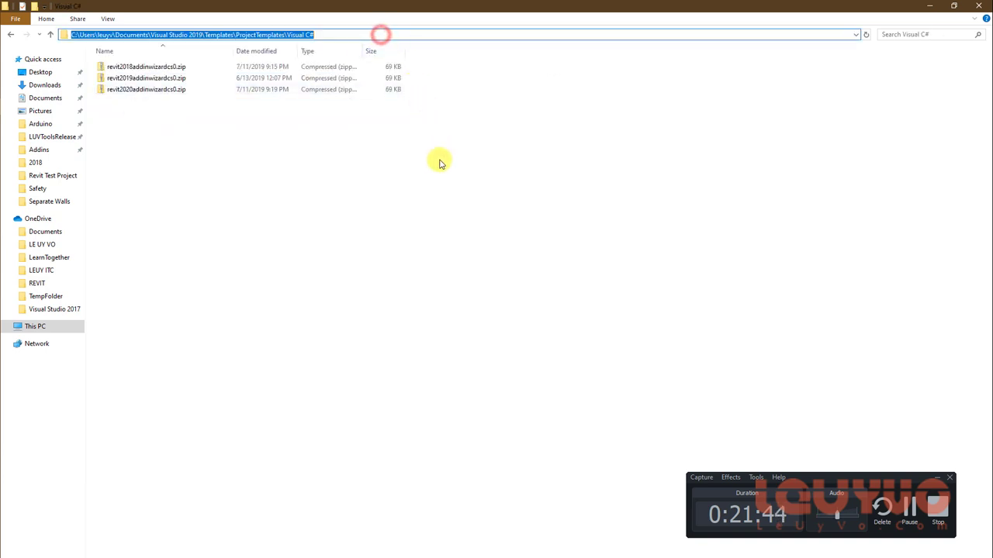
click(423, 163)
drag(379, 207, 186, 64)
click(196, 140)
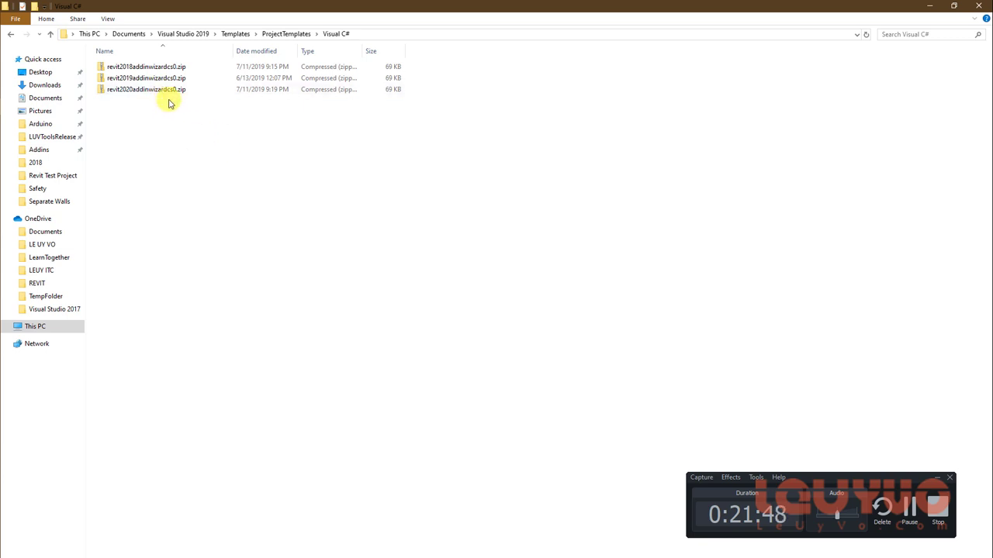
mouse_move(146, 90)
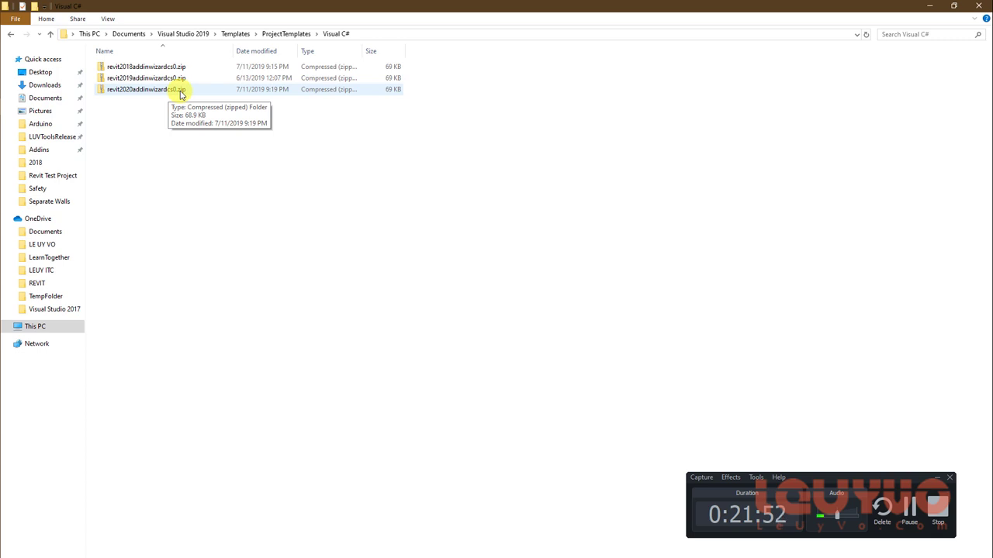
Step: Check the contents of revit2020addinwizardcs0.zip, go back to Visual C#, and return to Word
double_click(180, 91)
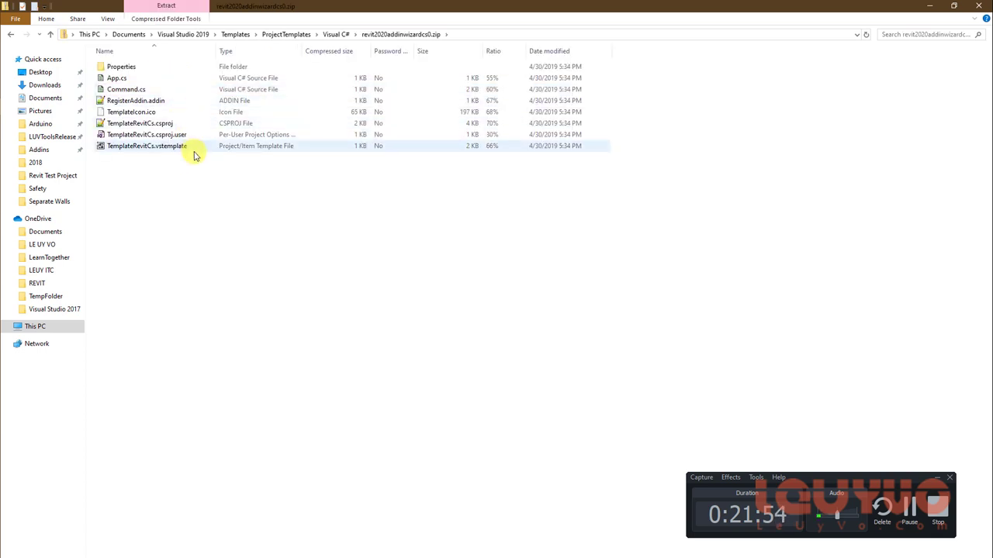
click(199, 189)
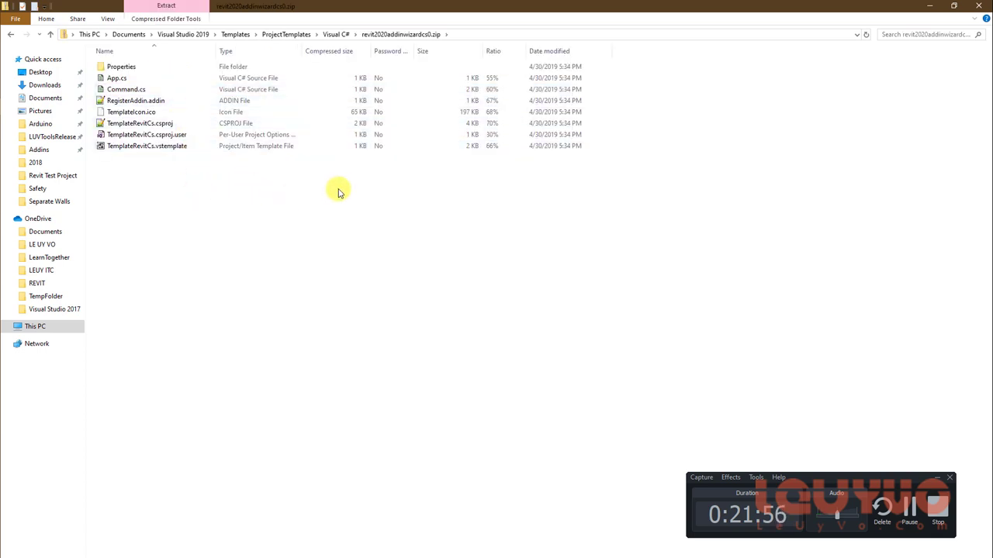
drag(272, 244, 302, 254)
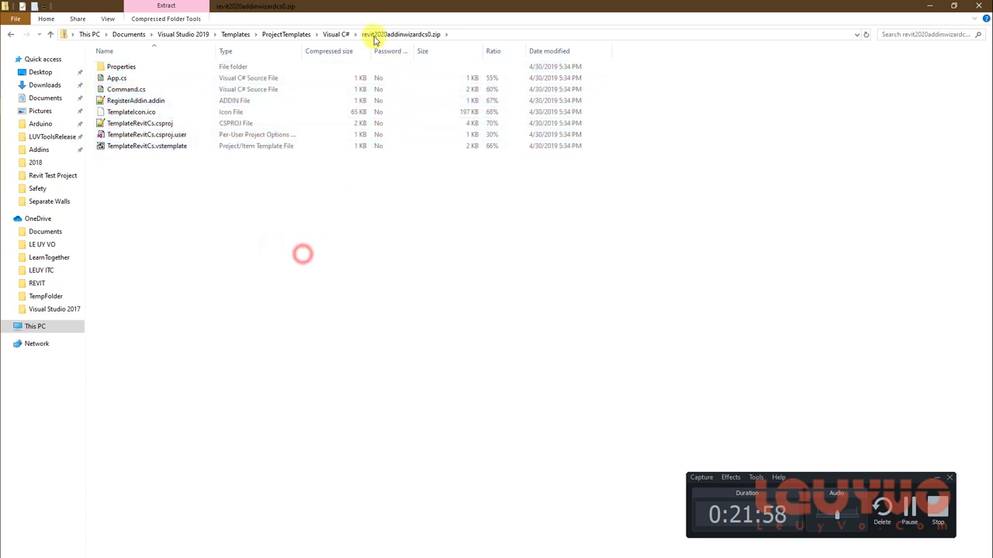
click(338, 34)
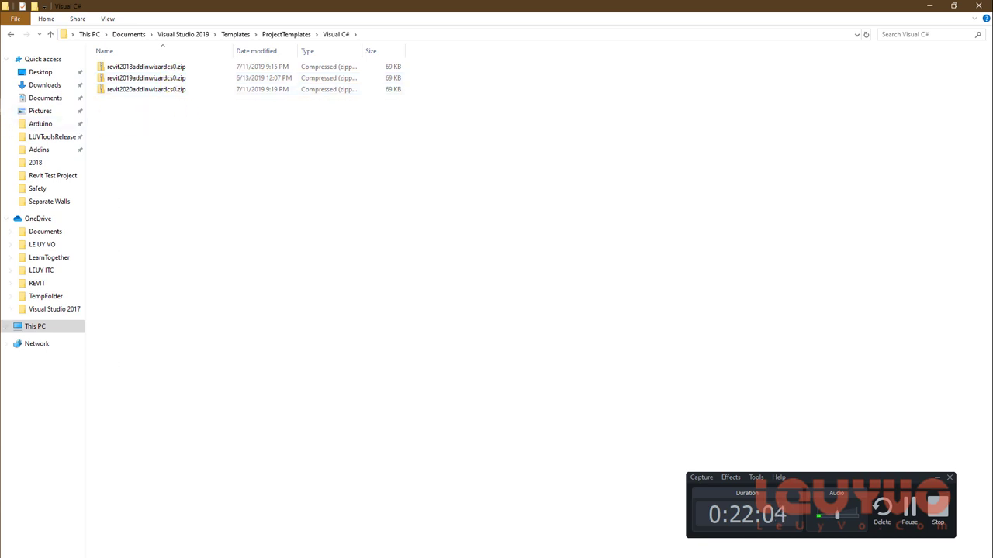
click(215, 122)
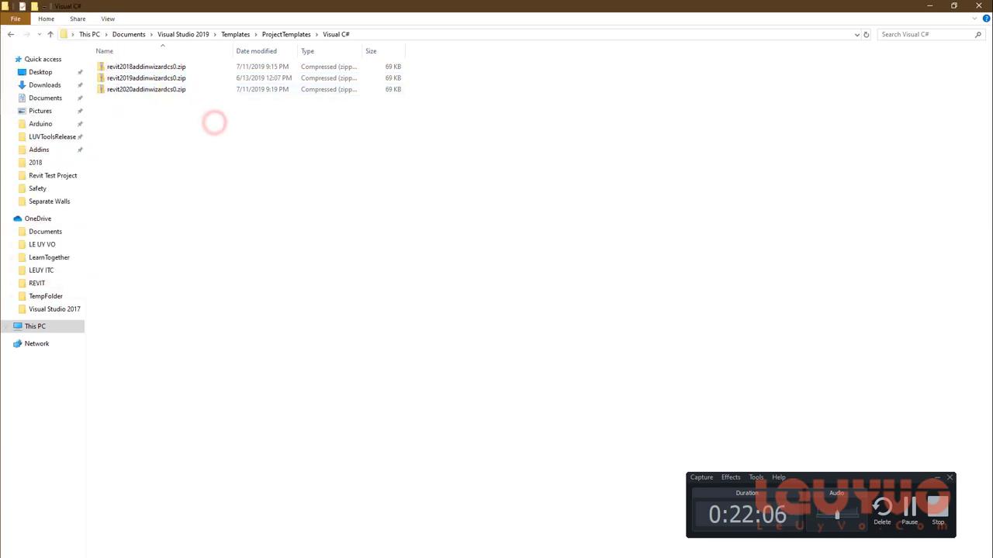
key(alt+Tab)
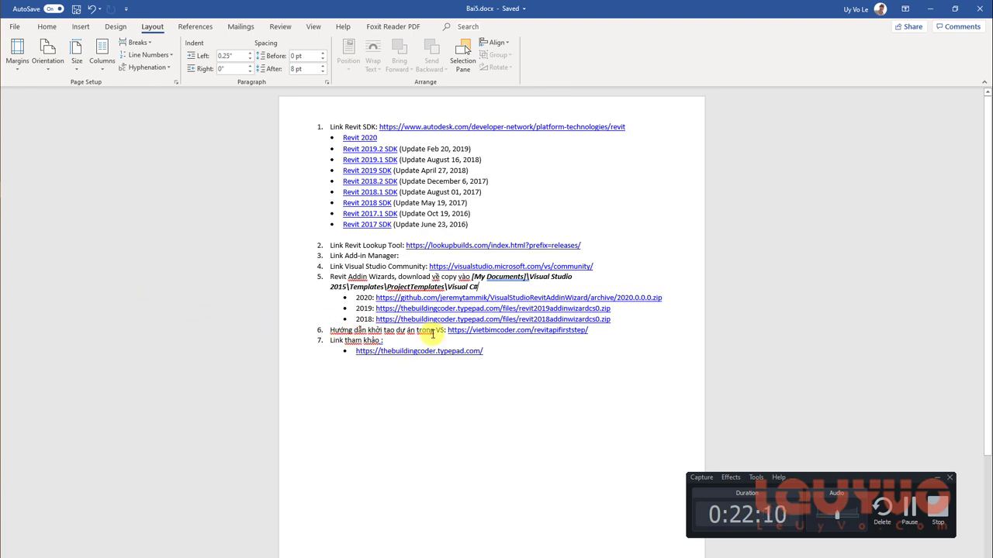
Step: Leave the line 6 link in the Word notes and bring up the VietBimCoder Singleton article in Chrome
mouse_move(408, 330)
mouse_down()
mouse_move(598, 332)
mouse_move(458, 329)
mouse_up()
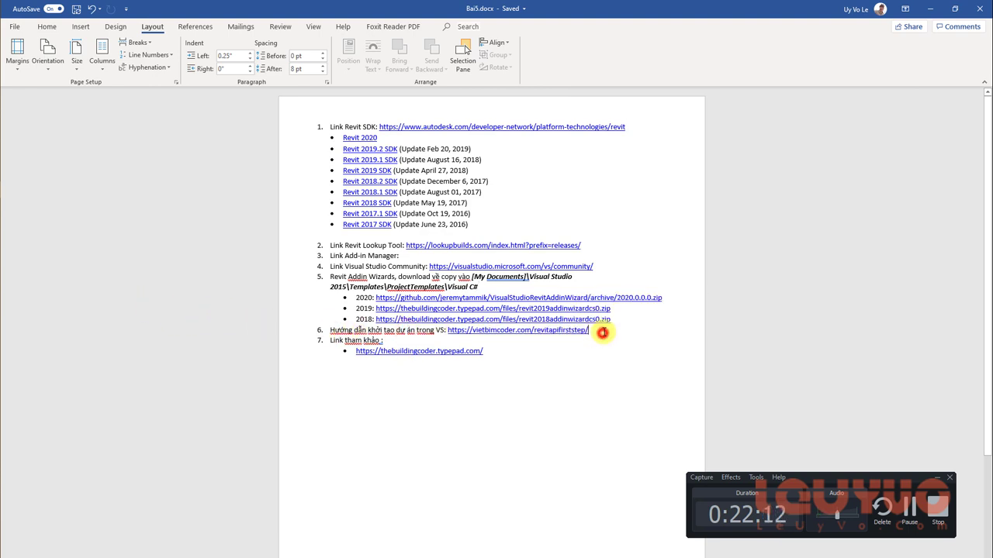
click(514, 349)
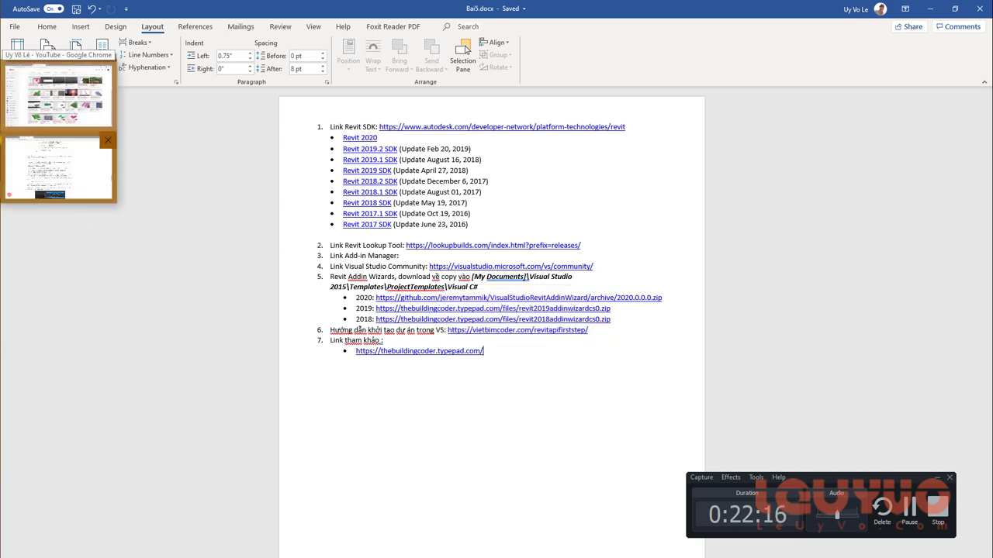
click(22, 155)
Step: Switch to the '[REVIT API] Các Bước Khởi Tạo Add-In Revit' article tab and scroll to its top
click(87, 9)
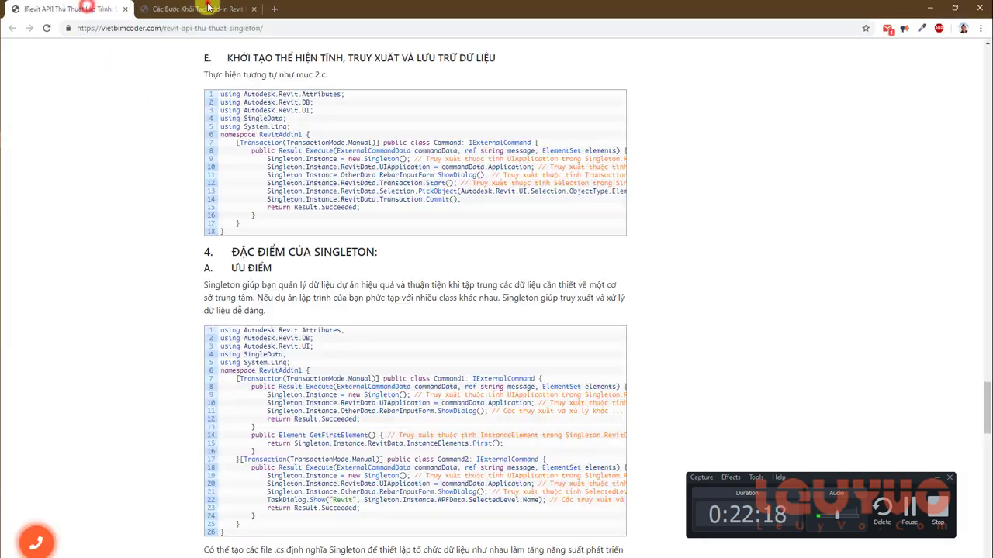
click(199, 8)
scroll(465, 226, up, 2)
scroll(525, 261, down, 10)
scroll(466, 267, up, 2)
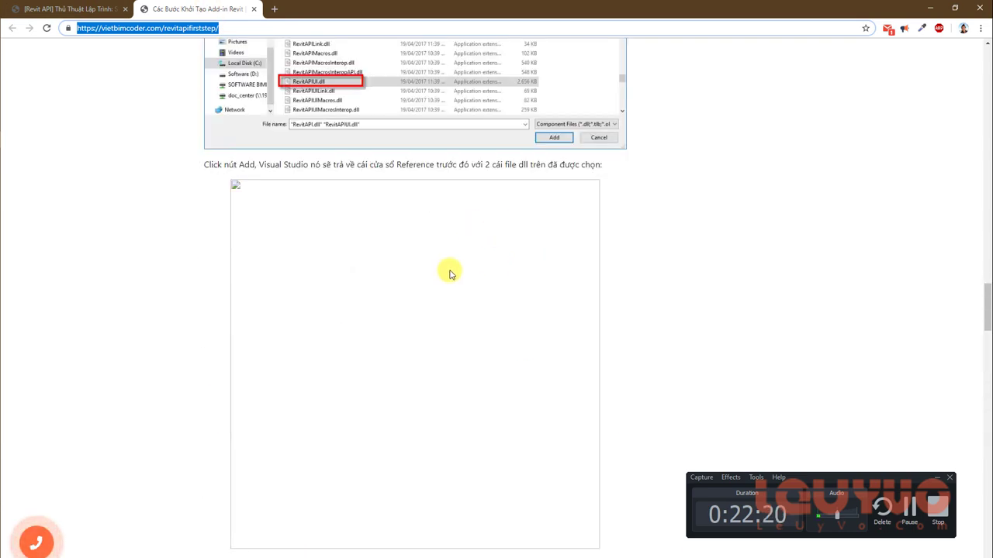
scroll(450, 271, up, 5)
scroll(449, 271, up, 5)
scroll(458, 271, up, 5)
scroll(456, 268, up, 7)
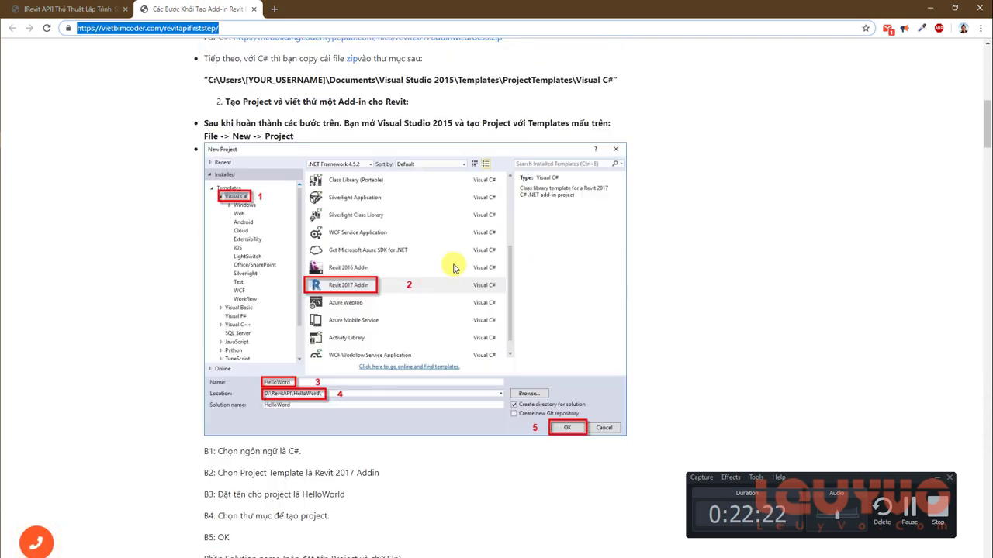
scroll(456, 267, down, 2)
scroll(456, 267, down, 5)
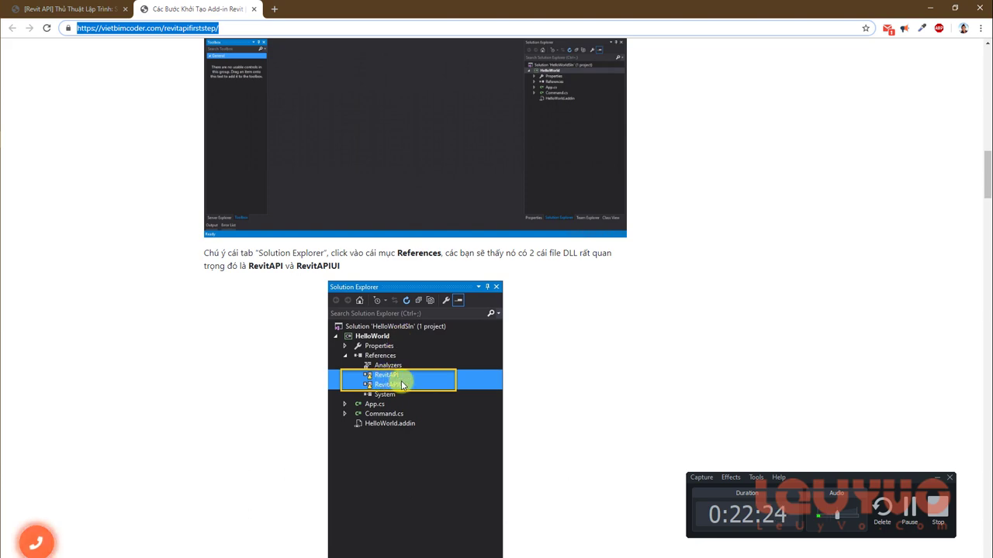
scroll(602, 332, up, 3)
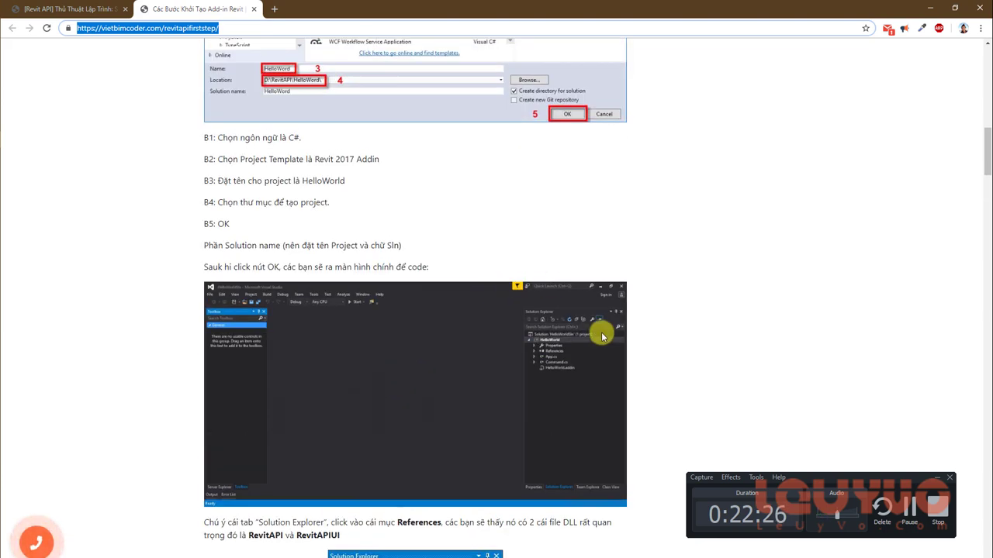
scroll(488, 315, up, 2)
scroll(488, 315, up, 3)
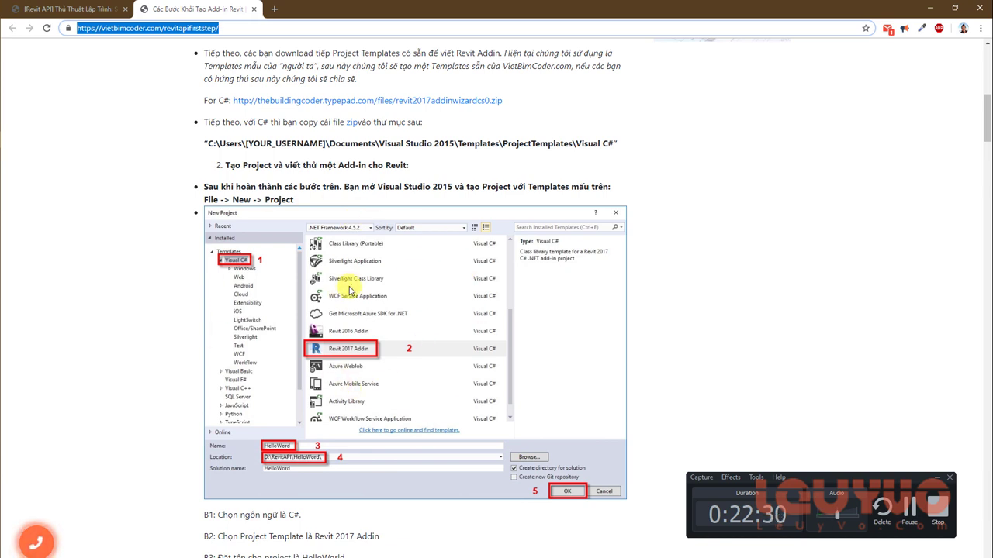
Step: Highlight the ProjectTemplates folder path, then read down through the SDK installation section
drag(415, 144, 464, 148)
click(458, 154)
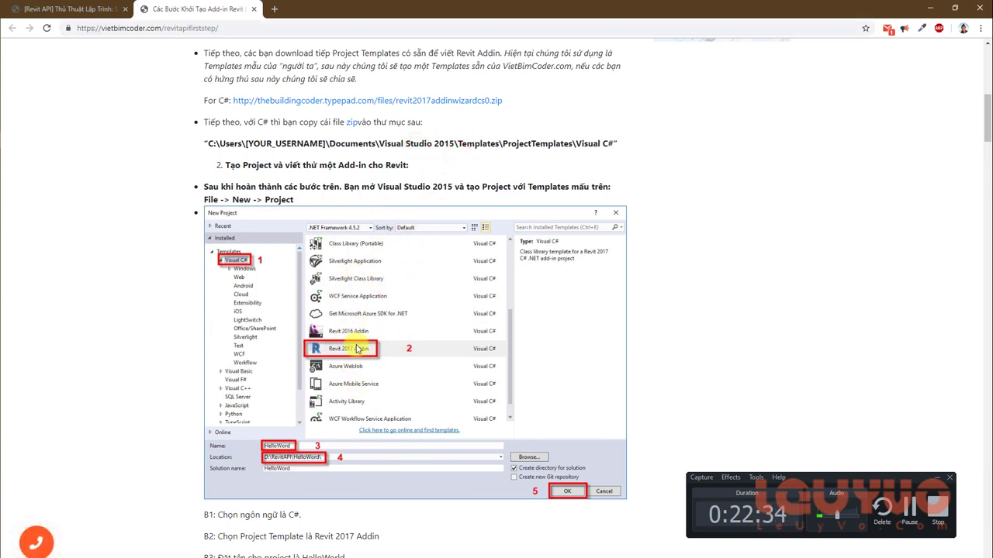
scroll(526, 337, down, 2)
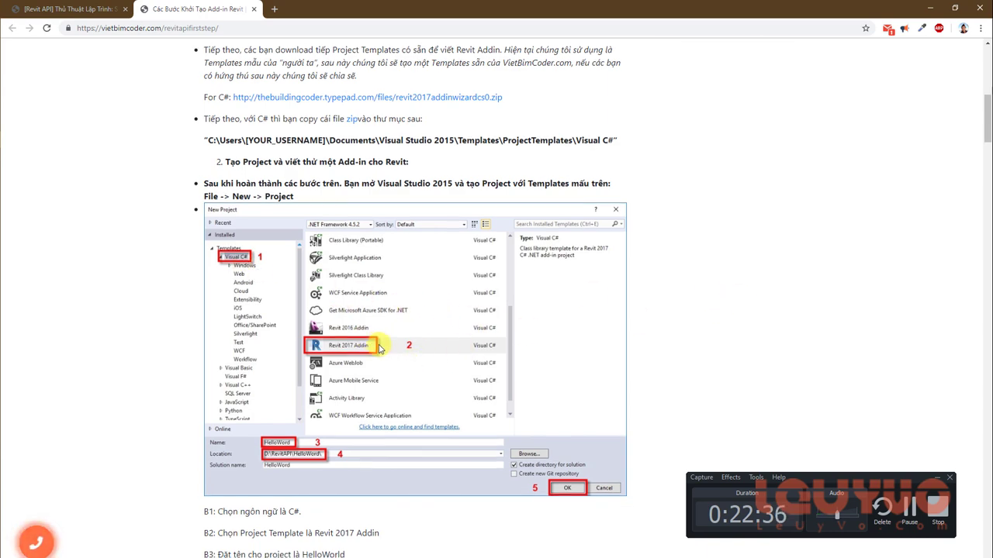
drag(989, 169, 987, 409)
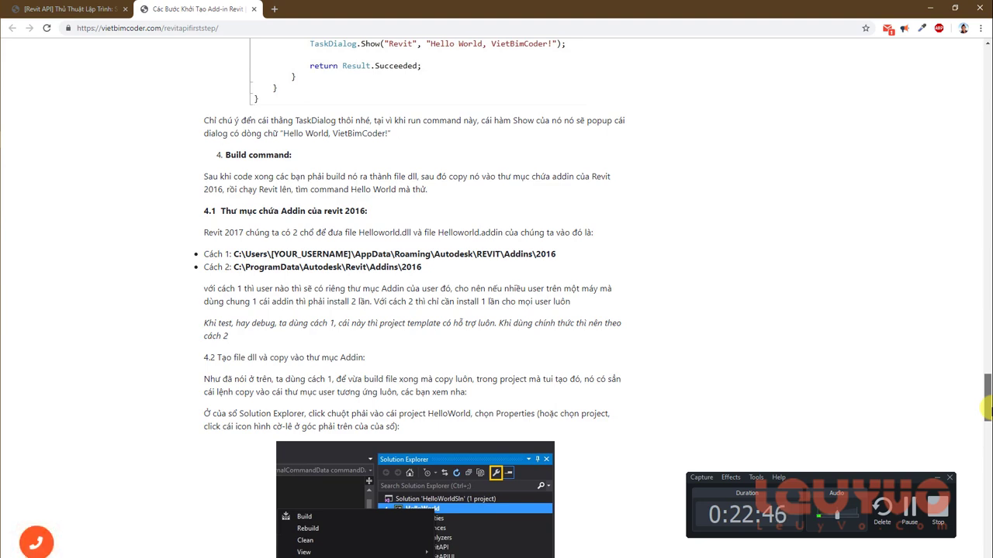
drag(988, 412, 987, 472)
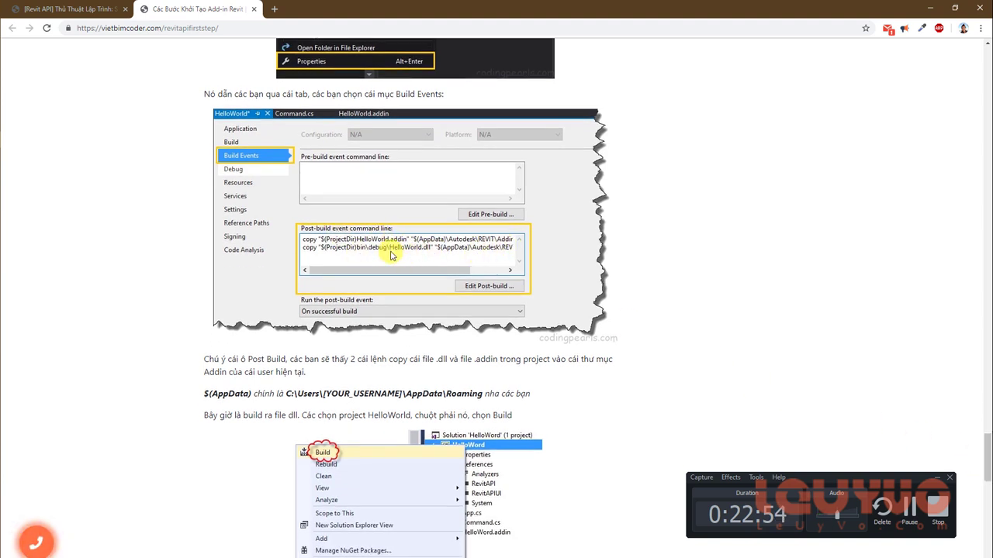
scroll(373, 233, down, 1)
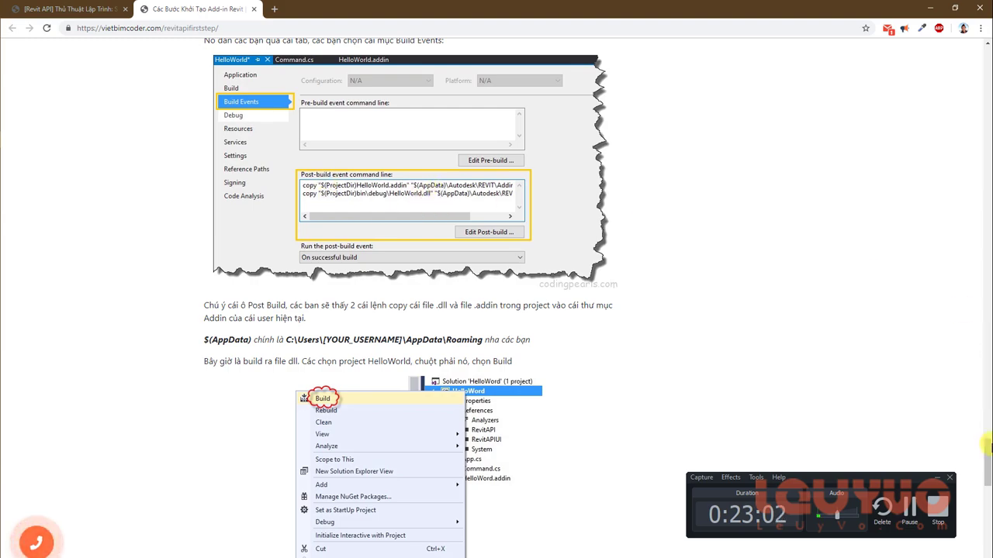
mouse_move(987, 470)
mouse_down()
mouse_move(986, 497)
mouse_move(987, 31)
mouse_up()
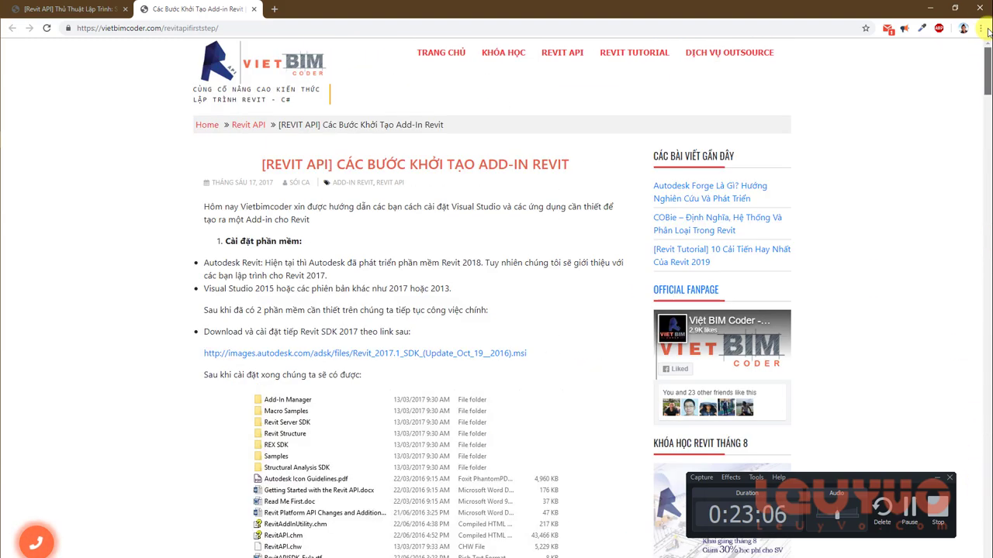
Step: Cycle from Word past the Command.cs code to slide 36's session 5 contents text in PowerPoint
key(alt+Tab)
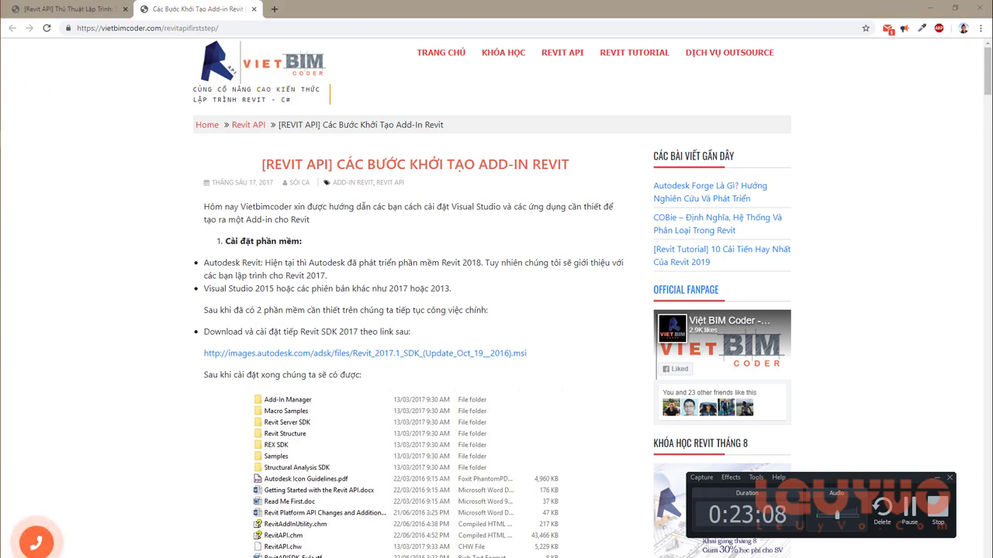
key(alt+Tab)
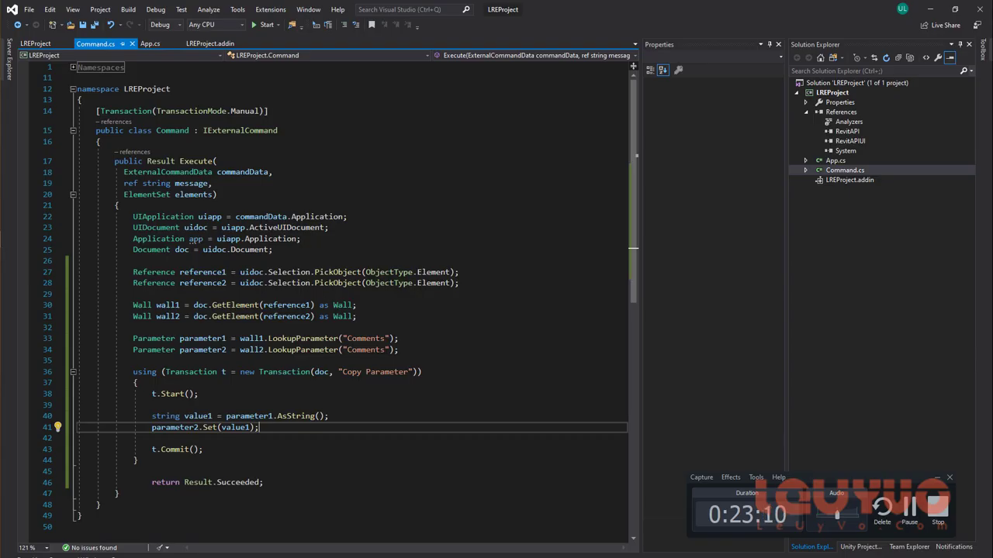
key(alt+Tab)
click(517, 315)
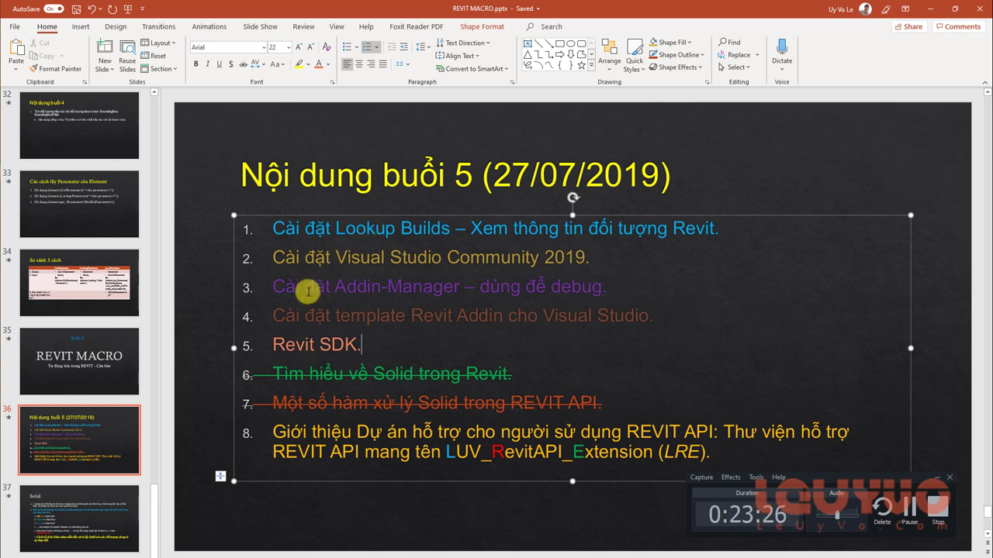
Step: Select 'Revit SDK' in item 5 and put the cursor after it to add ' (Software Development Kit)'
mouse_move(273, 344)
mouse_down()
mouse_move(361, 343)
mouse_move(352, 342)
mouse_up()
click(342, 350)
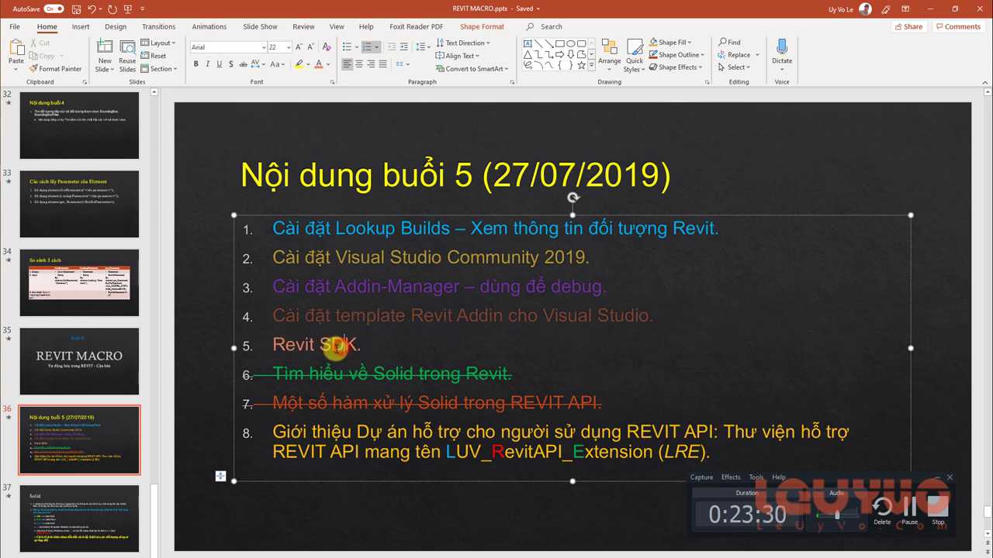
click(367, 346)
text((Software Development Kit))
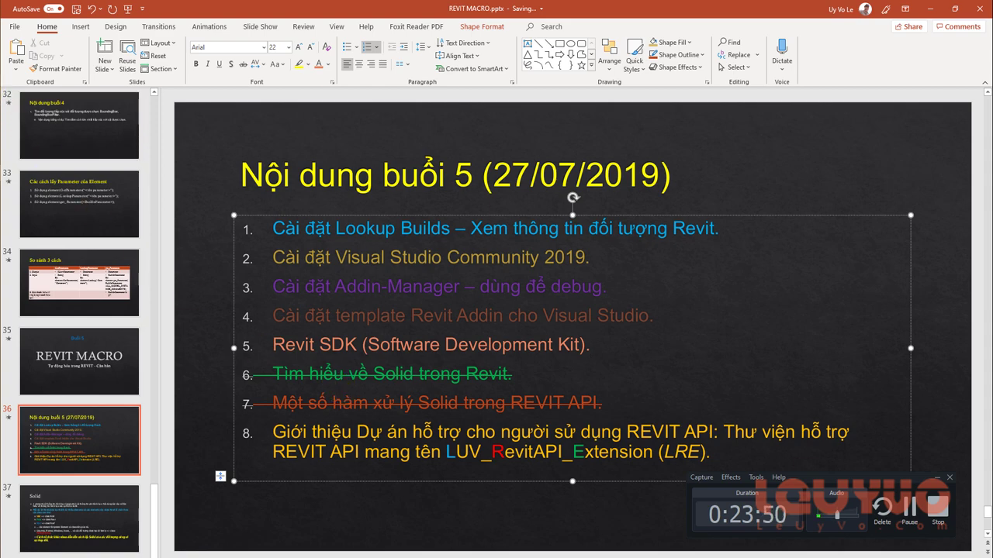
Step: Browse in File Explorer to This PC > DATA (D:) > REVIT SDK > Revit 2020 SDK
key(super+e)
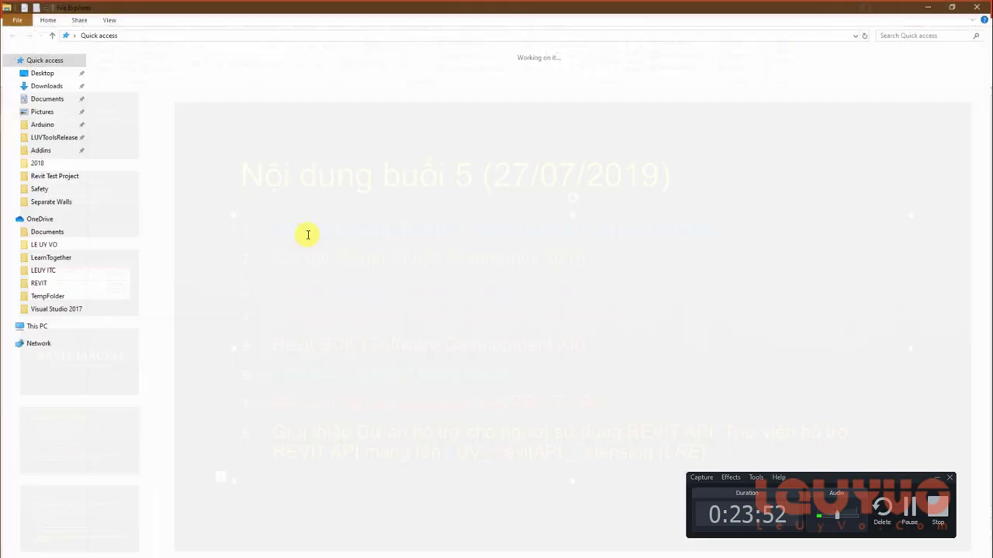
click(45, 328)
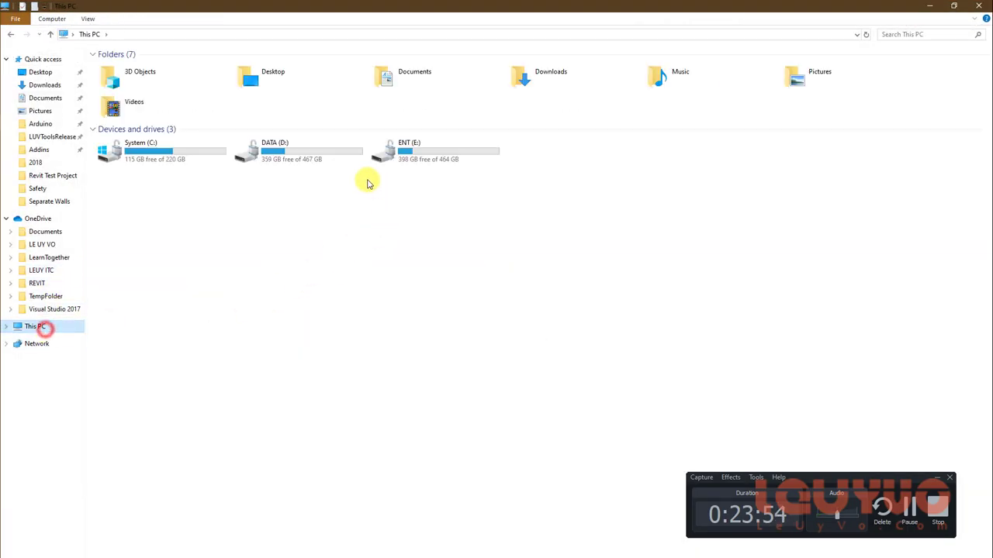
double_click(301, 147)
click(157, 192)
double_click(155, 193)
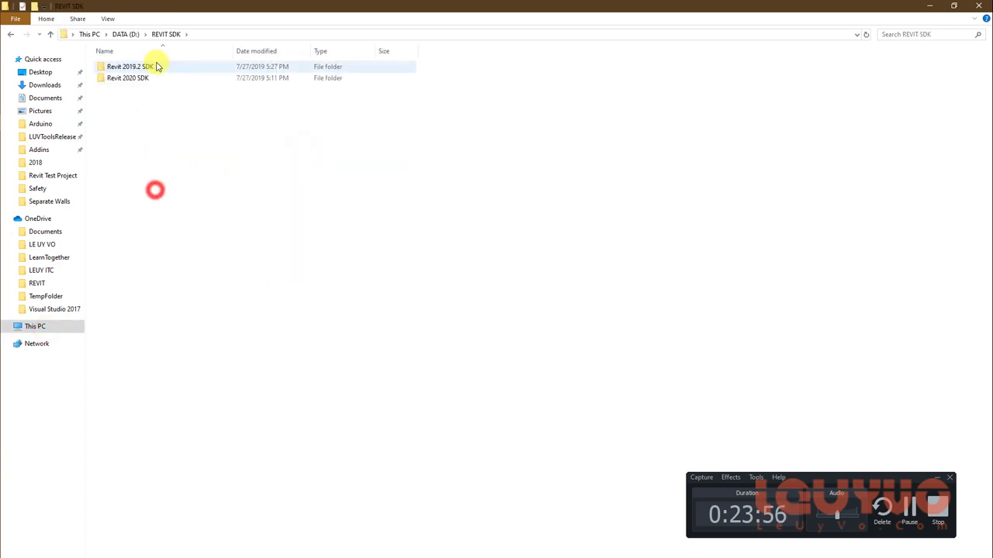
double_click(165, 77)
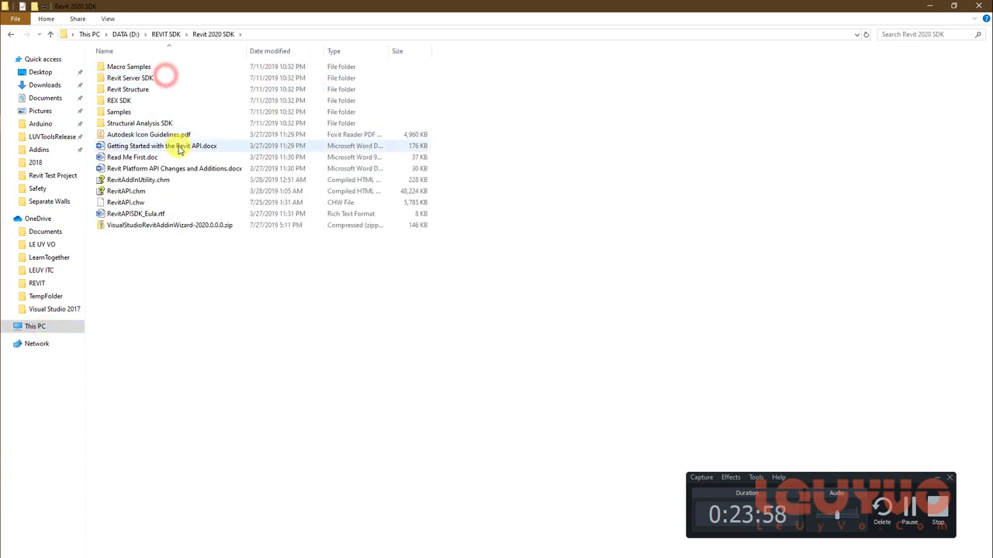
Step: Point out the RevitAPI.chm help file, Read Me First.doc and the SDK subfolders
click(126, 191)
click(310, 213)
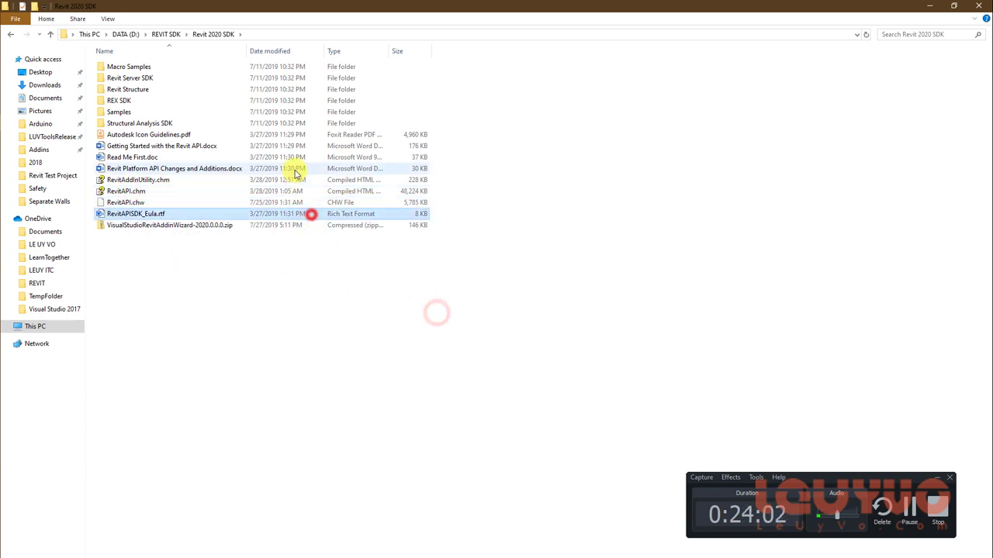
click(300, 169)
click(300, 146)
click(298, 157)
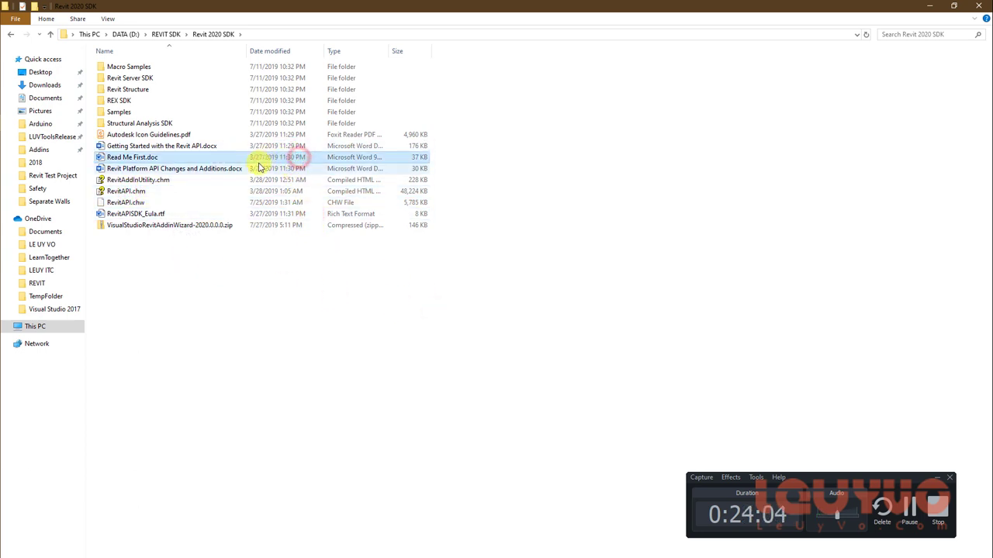
click(209, 158)
click(414, 302)
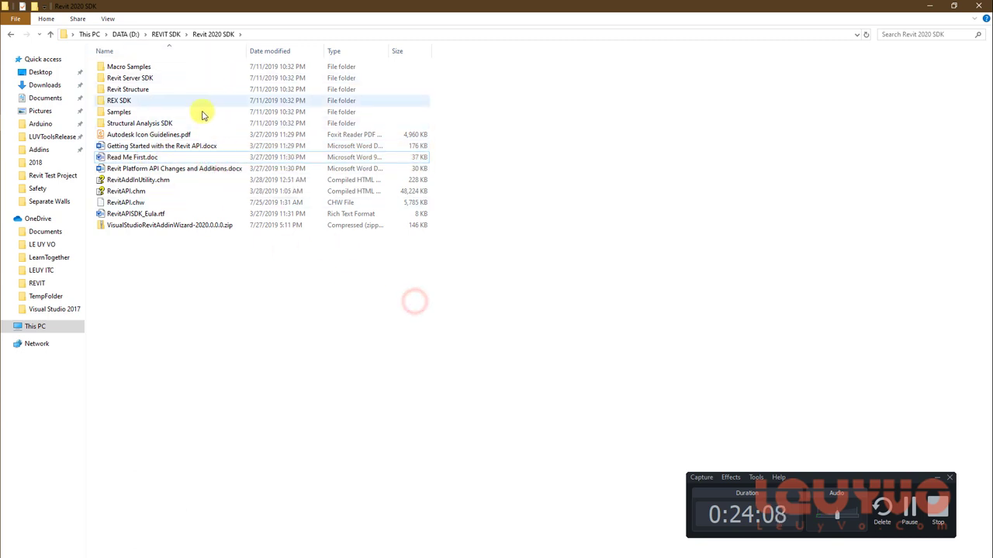
click(160, 89)
Step: Open SamplesReadMe.htm from the Samples folder and choose Google Chrome to open it
double_click(152, 113)
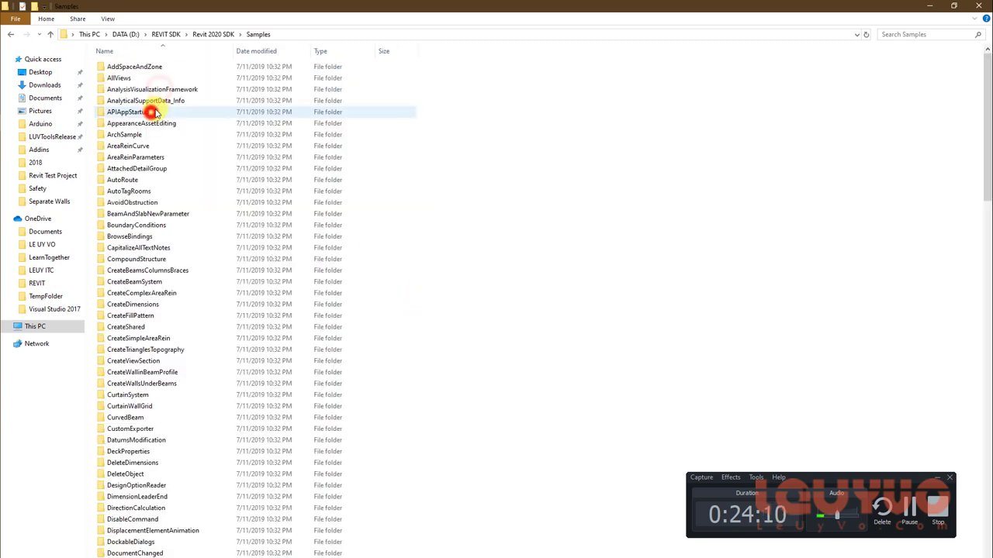
scroll(251, 222, down, 2)
scroll(259, 266, down, 10)
scroll(260, 272, down, 15)
scroll(259, 273, down, 6)
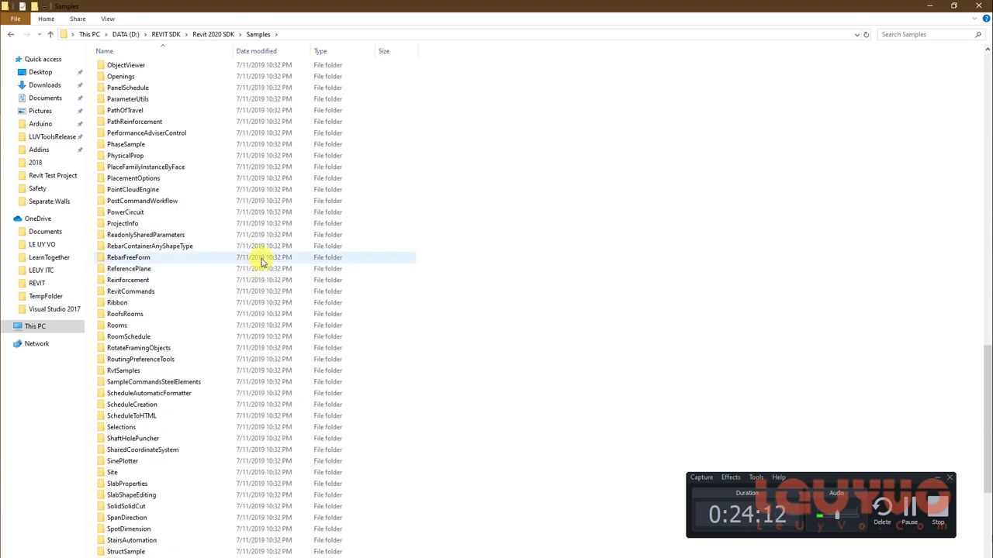
scroll(262, 257, up, 1)
click(212, 36)
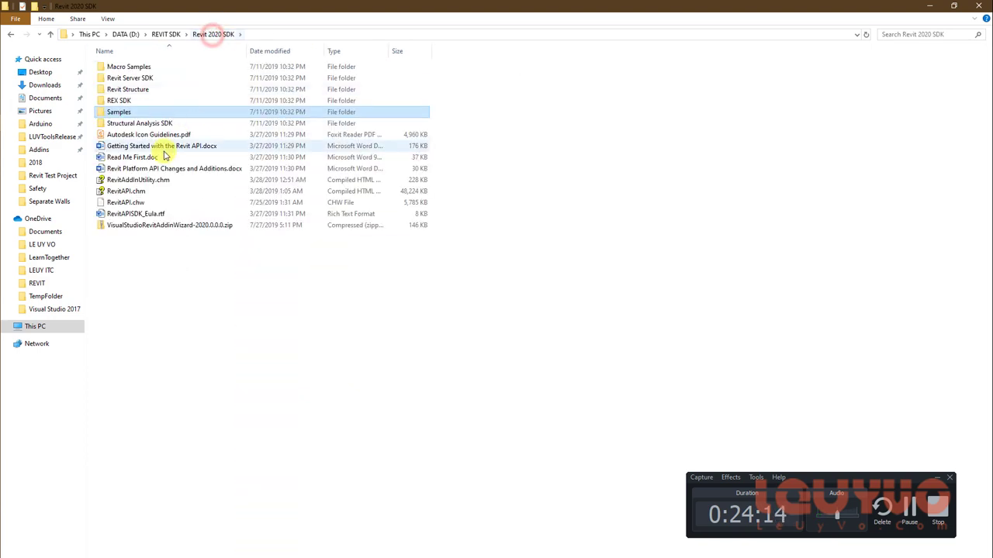
double_click(144, 115)
drag(987, 186, 988, 504)
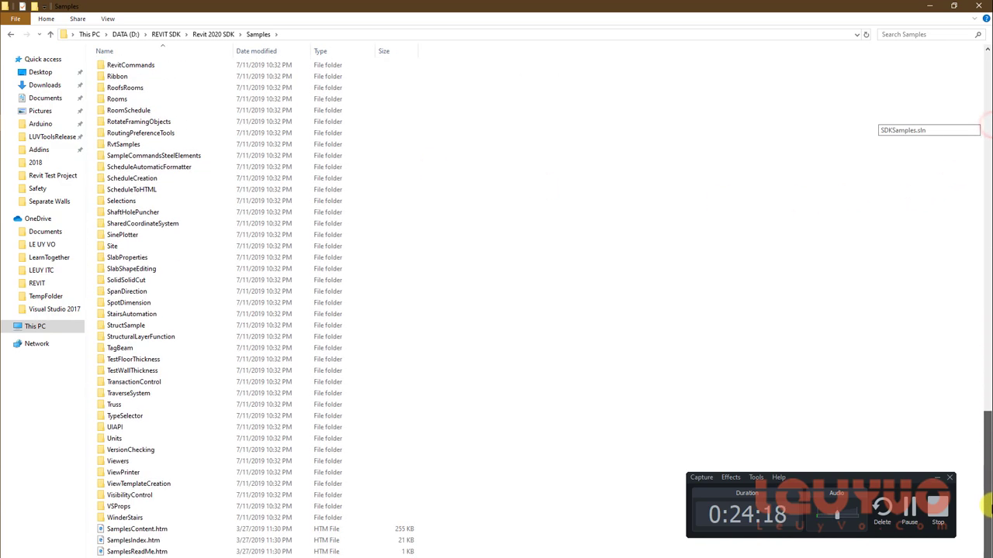
click(166, 552)
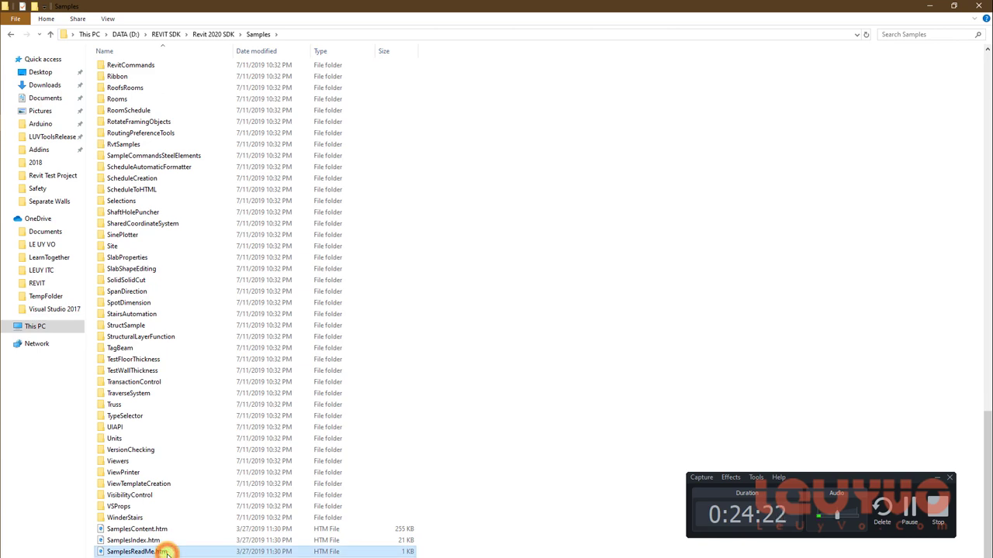
double_click(166, 552)
click(458, 285)
Step: Always open .htm in Chrome, then go Sample Skill Levels > Beginning > Ribbon and highlight its summary
click(458, 375)
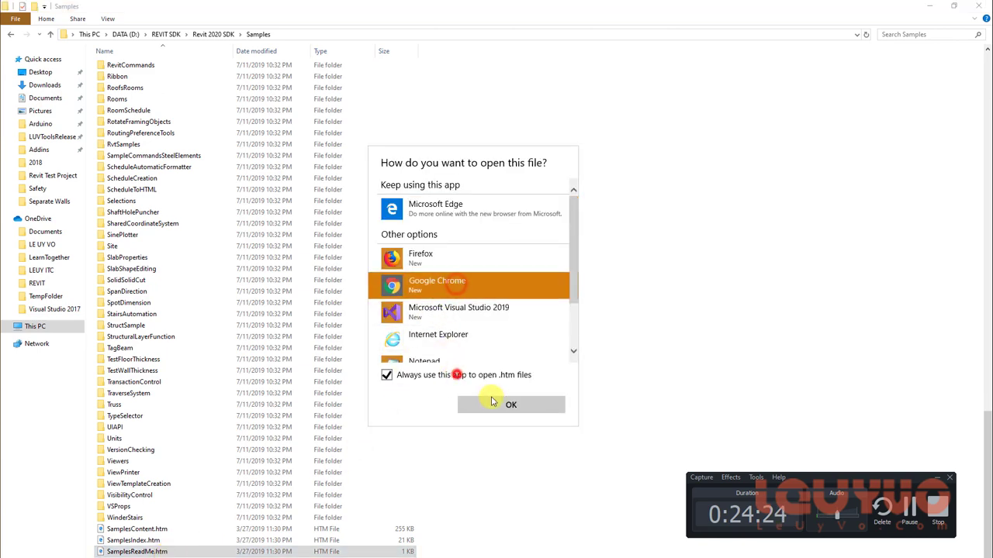
click(491, 402)
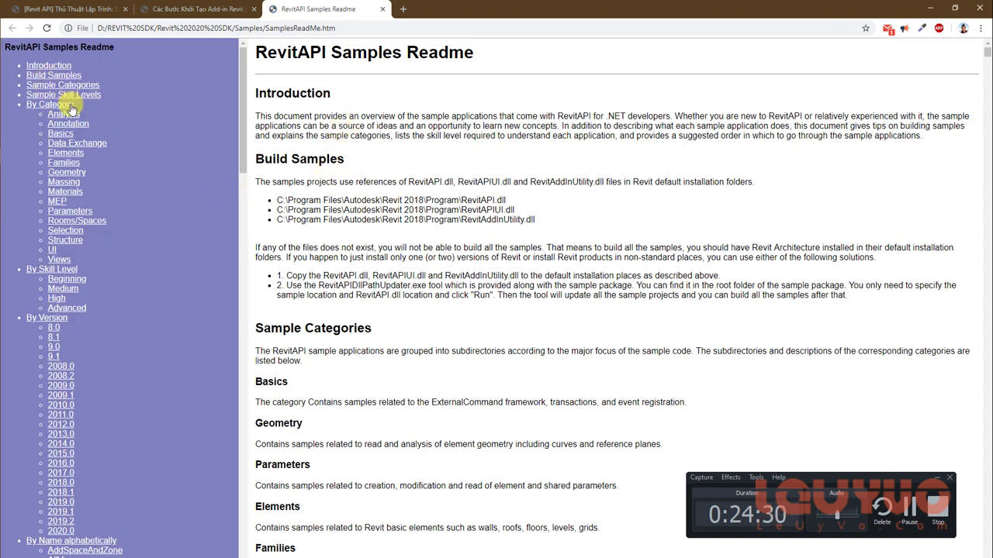
click(82, 95)
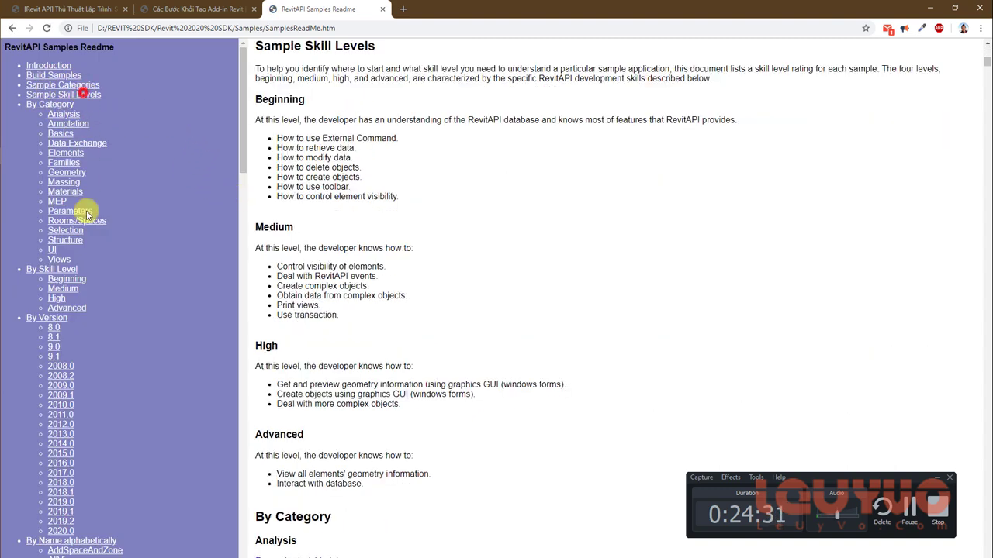
click(68, 281)
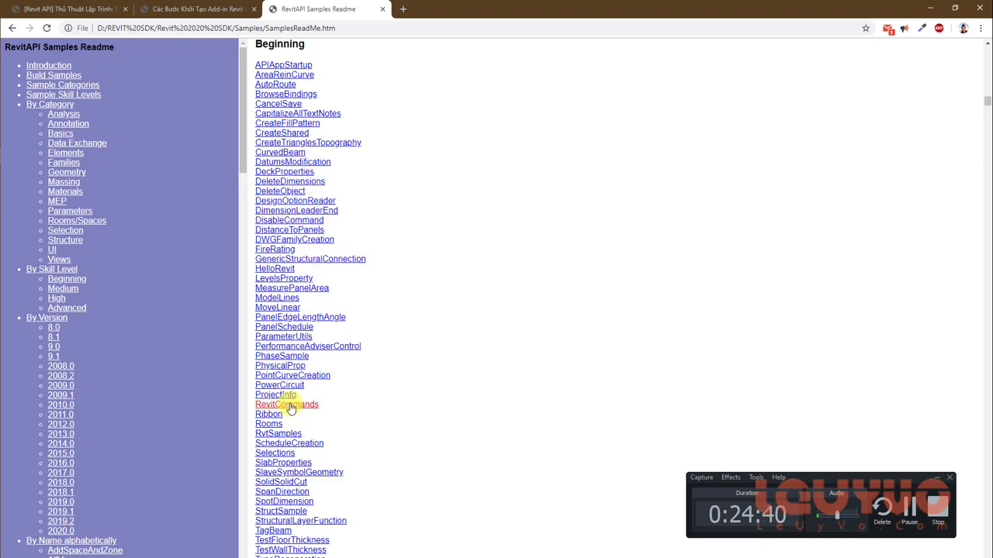
scroll(280, 391, down, 1)
click(269, 362)
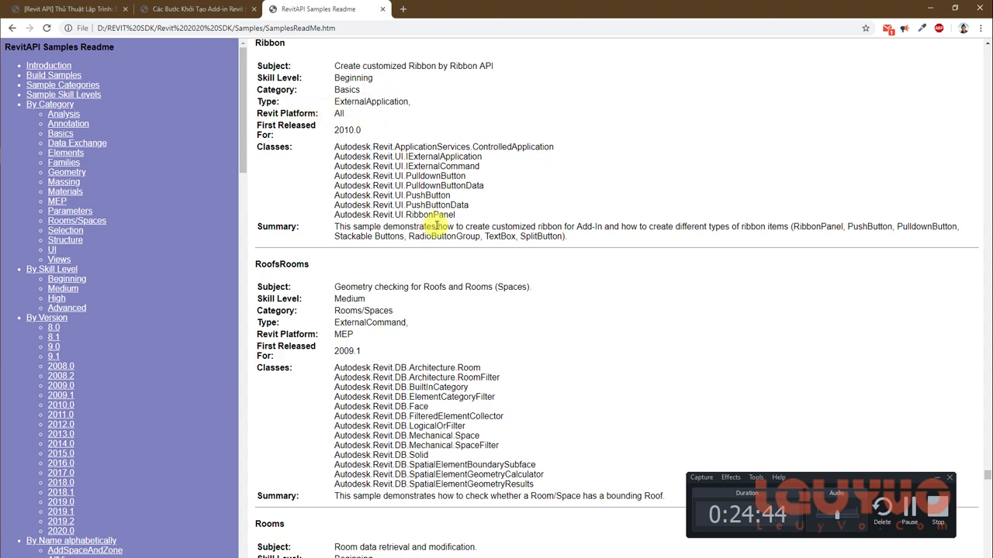
mouse_move(585, 236)
mouse_down()
mouse_move(671, 227)
mouse_move(339, 230)
mouse_up()
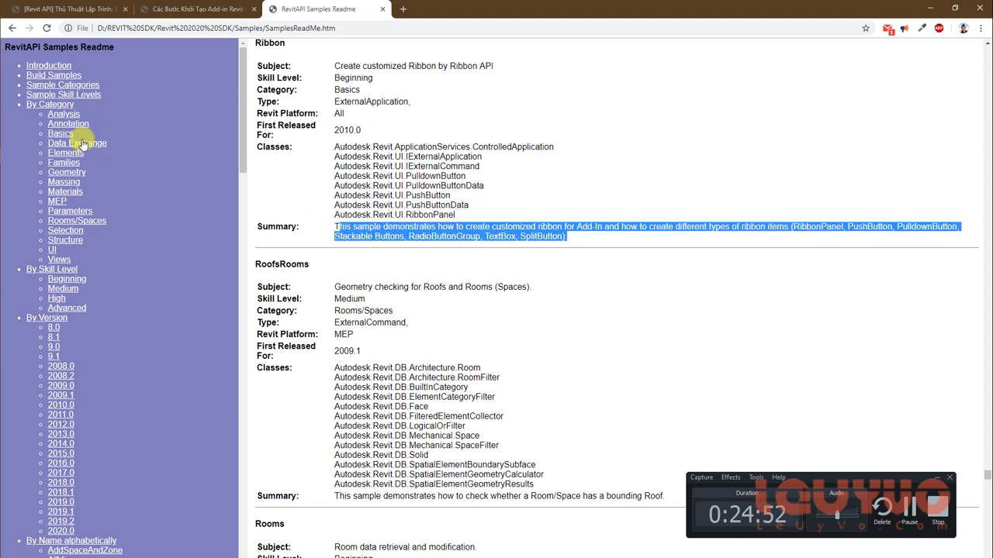
Step: Show an add-in's custom ribbon commands in Revit, then highlight the readme's list of ribbon item types
key(alt+Tab)
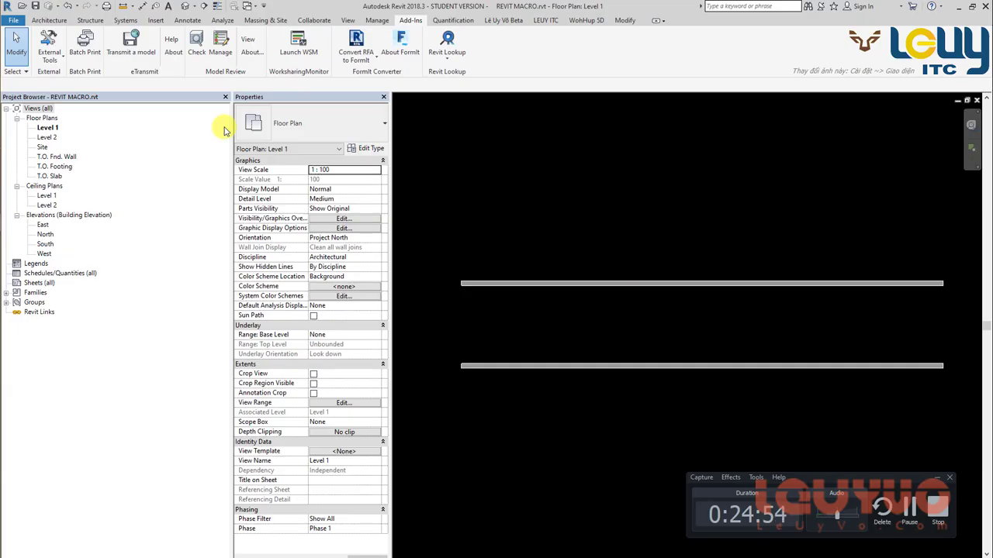
click(503, 21)
key(alt+Tab)
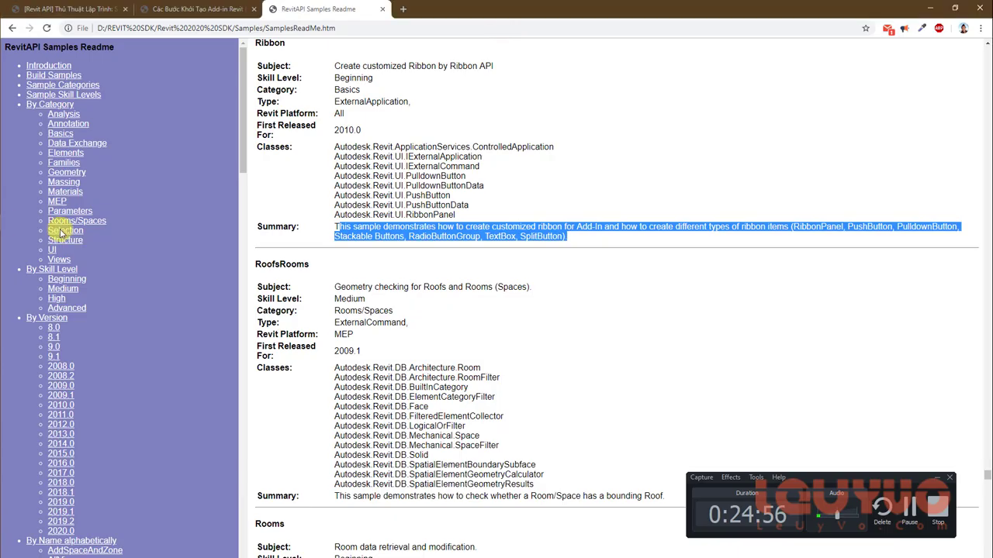
click(608, 238)
drag(608, 241, 824, 226)
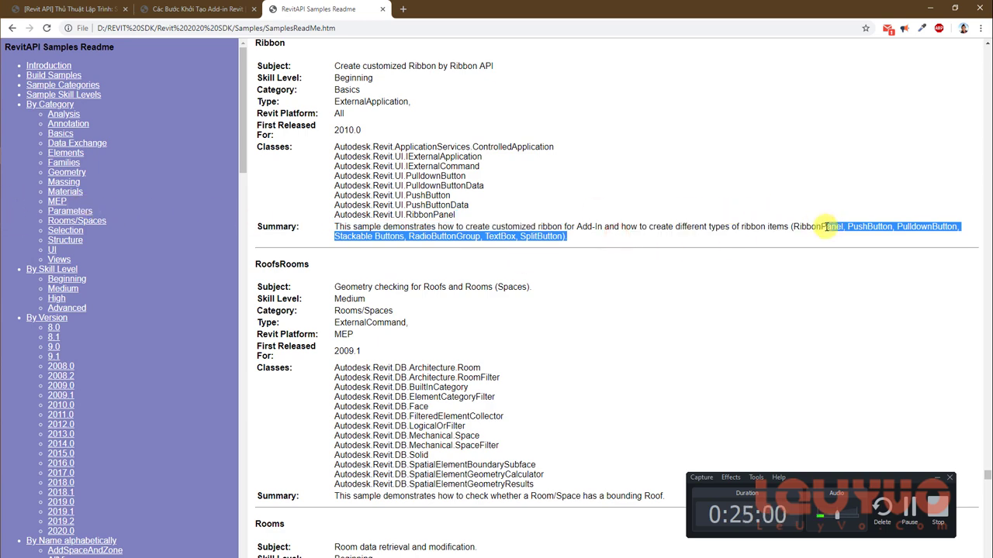
click(867, 228)
Step: Glance at Revit again, then highlight the Ribbon summary line and the word ribbon
key(alt+Tab)
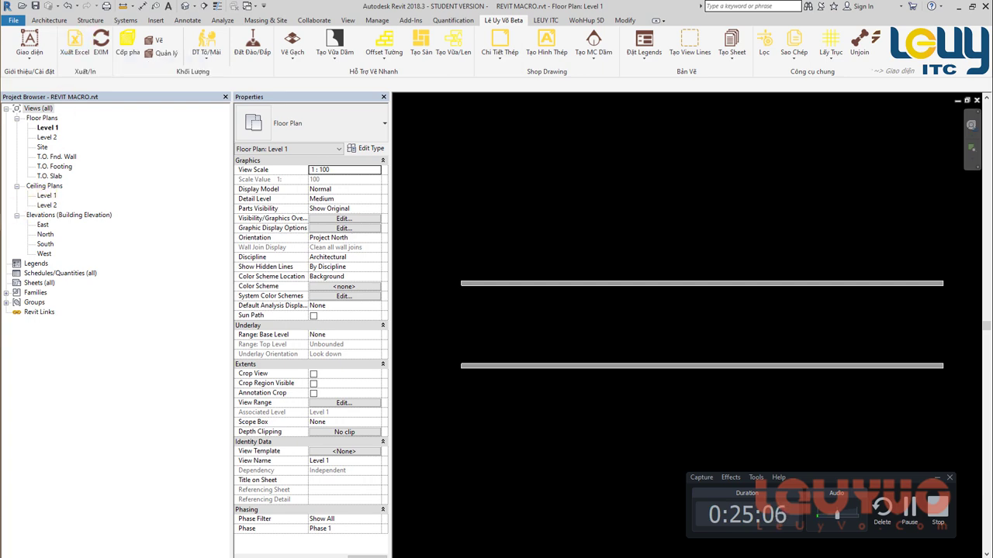
key(alt+Tab)
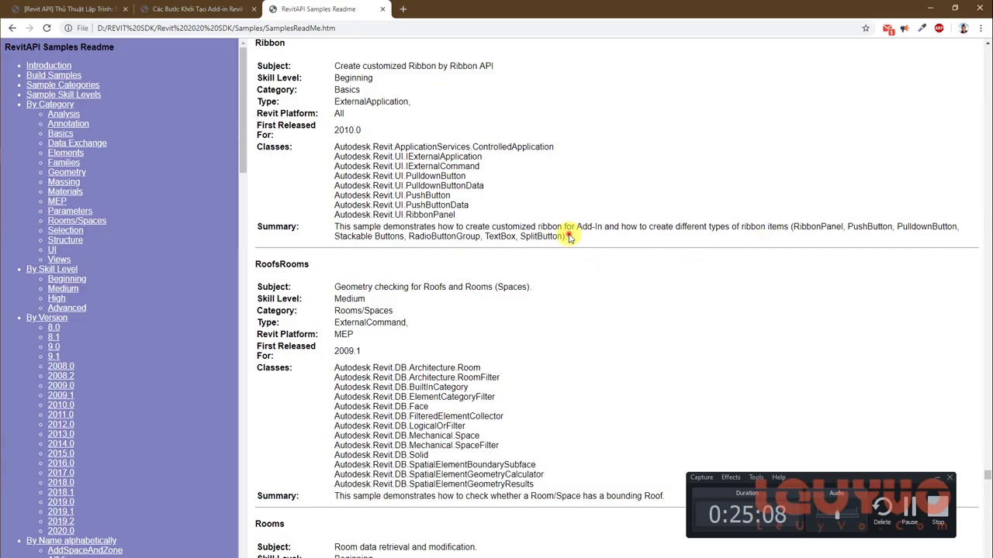
triple_click(563, 231)
click(349, 232)
scroll(334, 128, up, 1)
scroll(334, 128, up, 1)
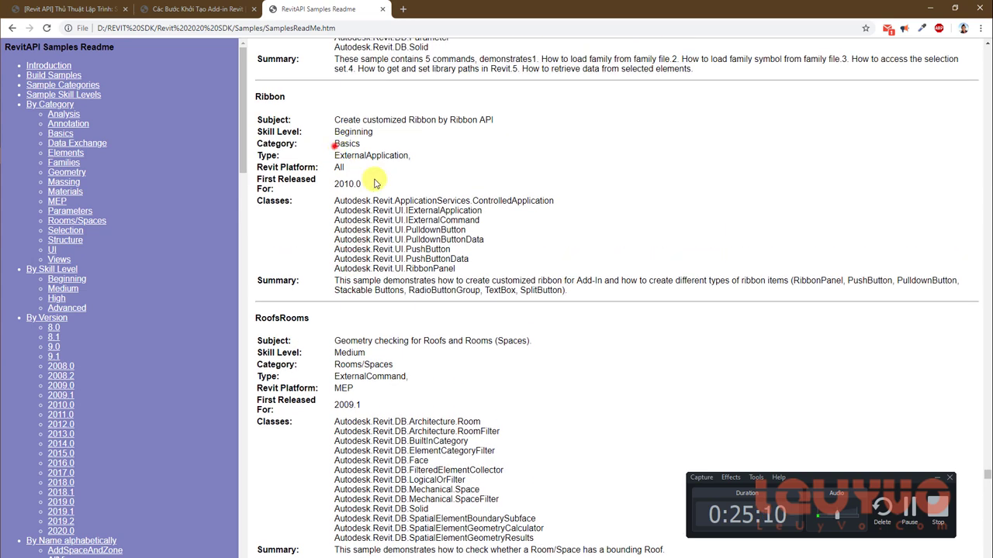
double_click(547, 280)
Step: Open a sample's .sln, always using Visual Studio 2019 for it, then return to slide 36
key(alt+Tab)
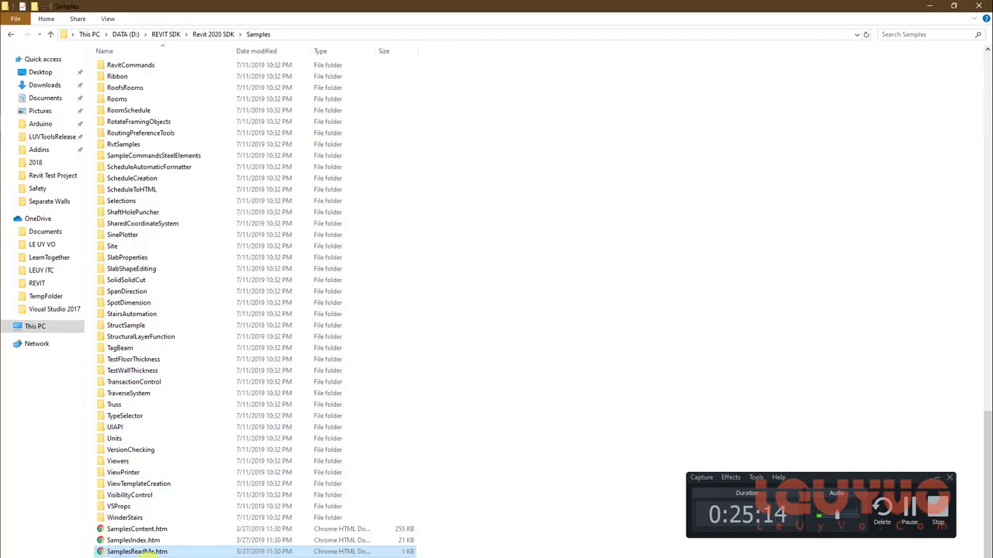
double_click(145, 556)
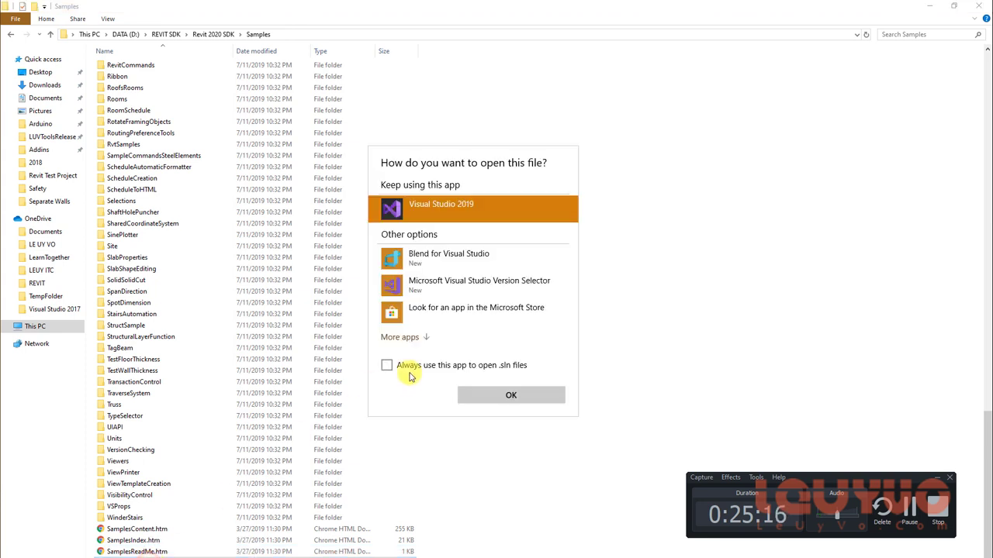
click(432, 366)
click(518, 392)
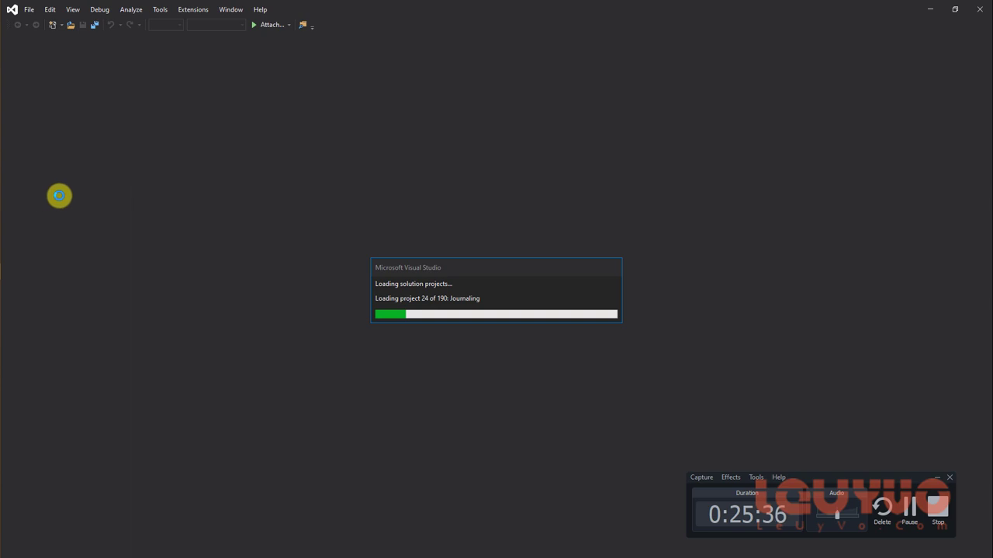
key(alt+Tab)
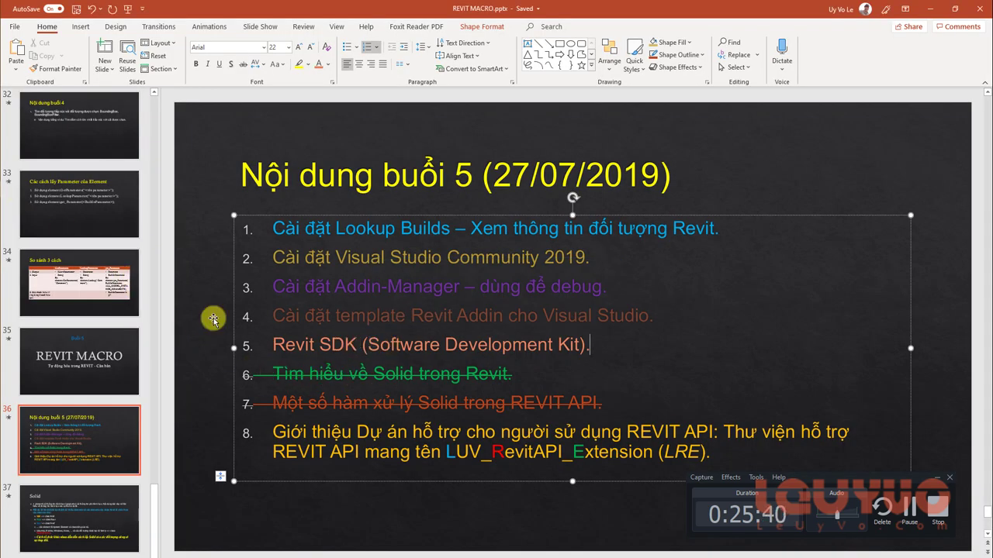
Step: Open RevitAPI.chm from the Revit 2020 SDK folder and maximize the help window
key(alt+Tab)
key(alt+Tab)
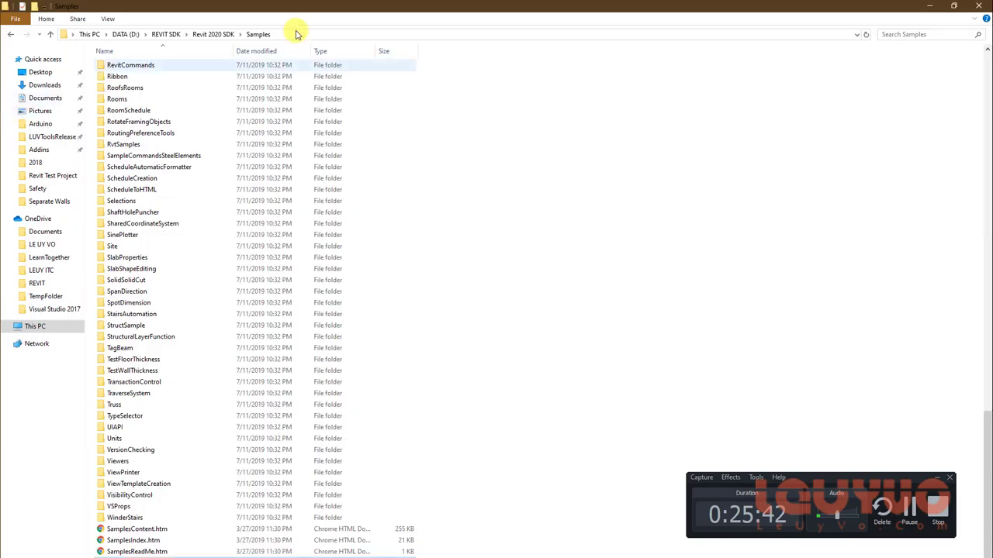
click(219, 35)
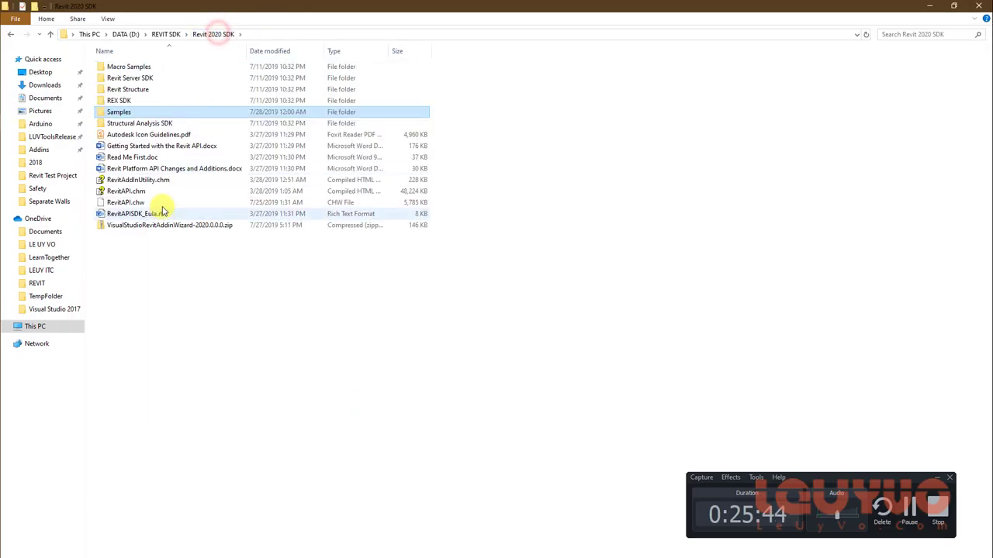
click(167, 194)
double_click(166, 194)
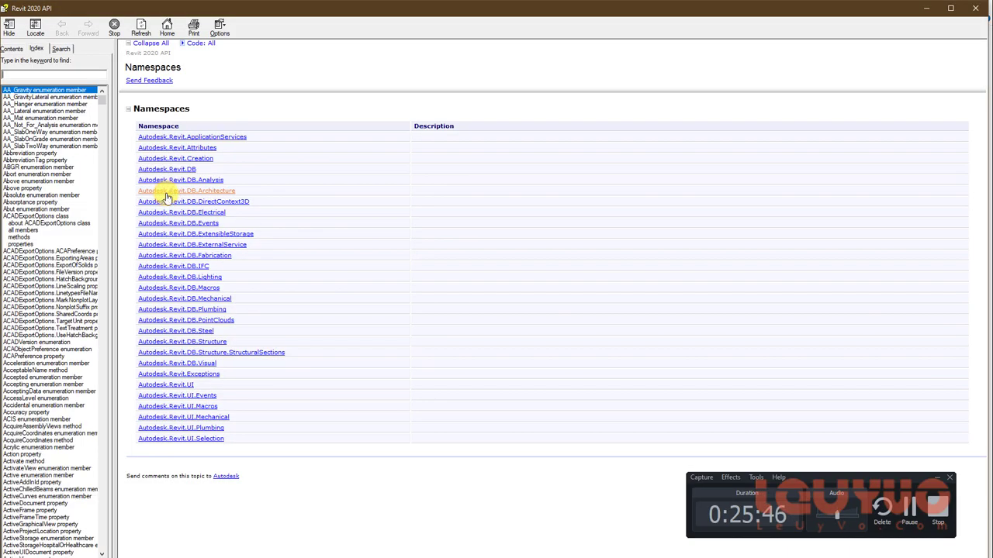
click(951, 7)
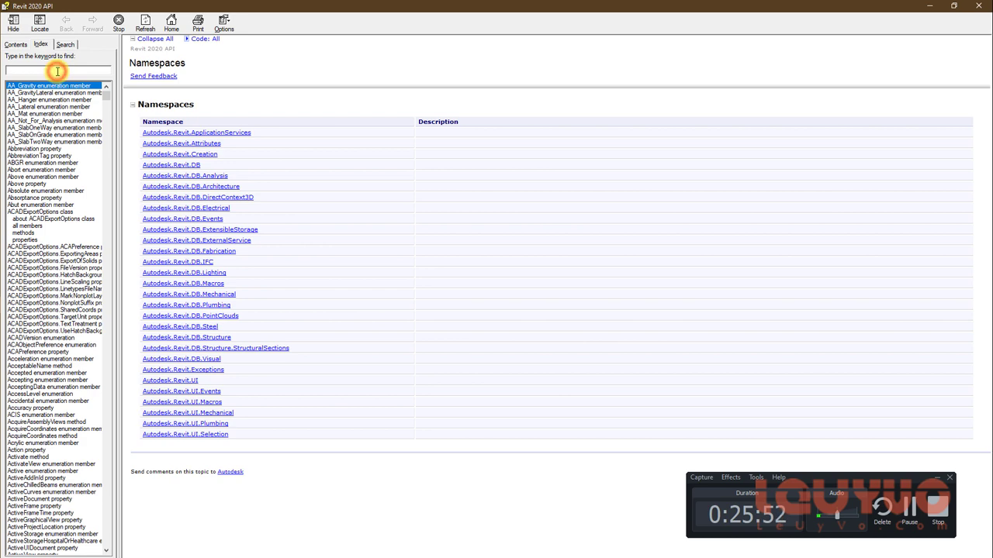
Step: Search the index for Element, display the Element Class topic and highlight its Remarks paragraph
text(Element)
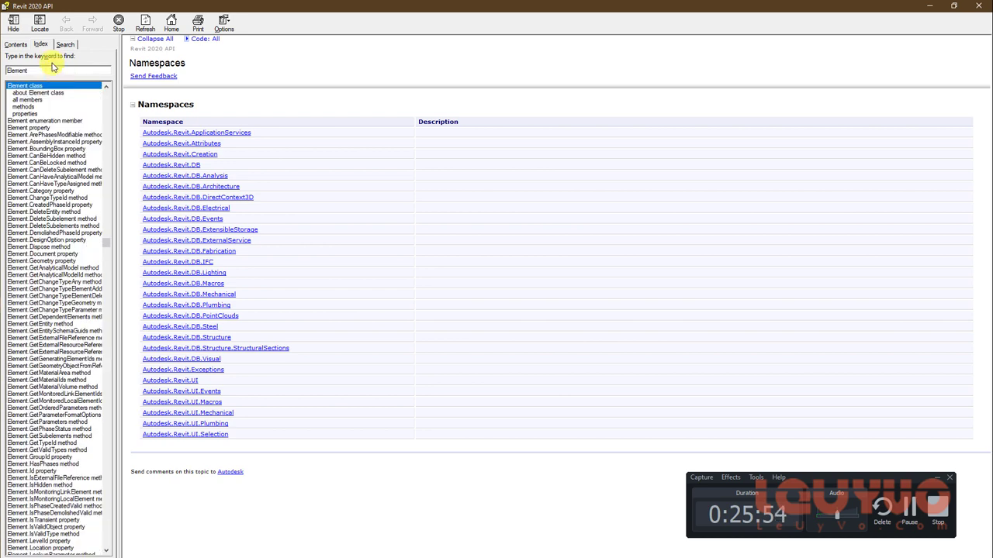
double_click(25, 85)
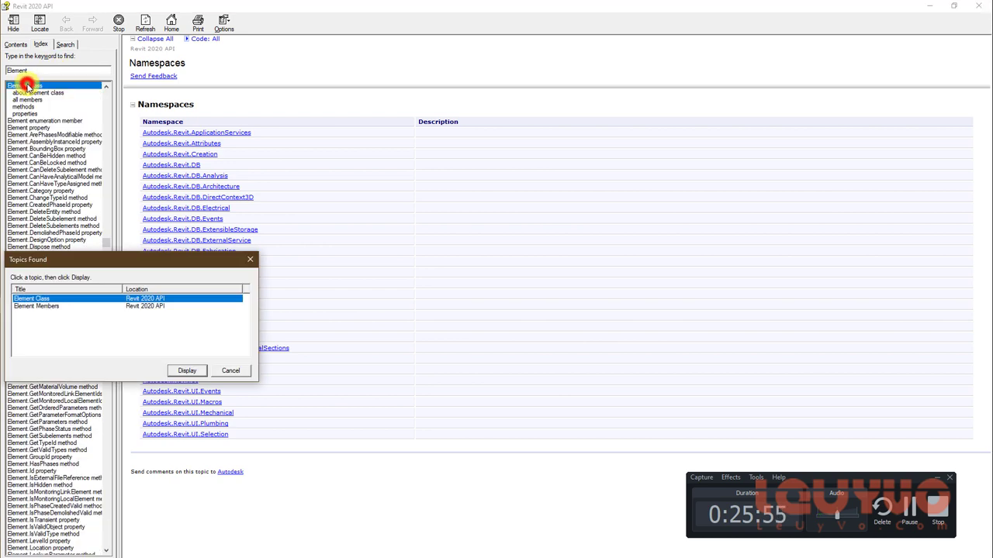
click(194, 378)
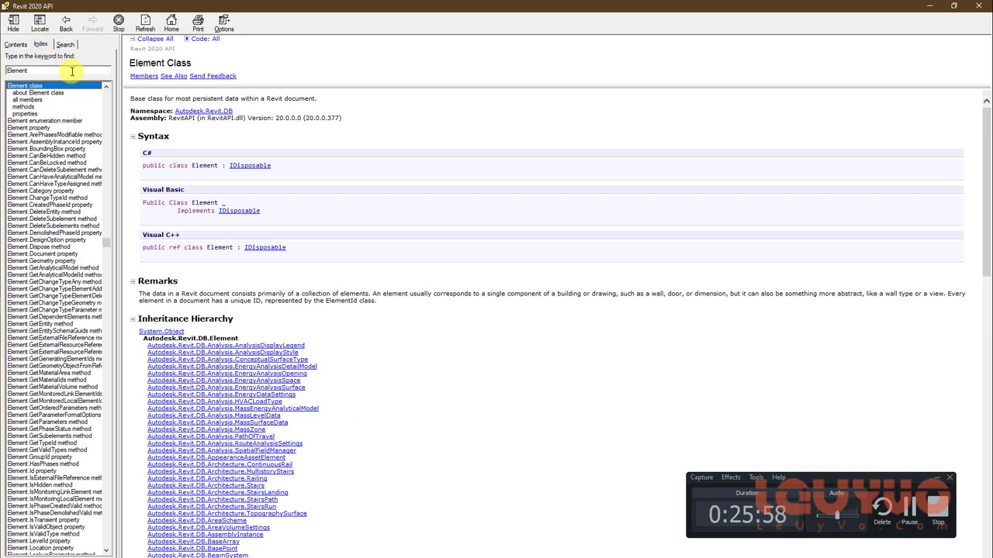
scroll(256, 256, down, 10)
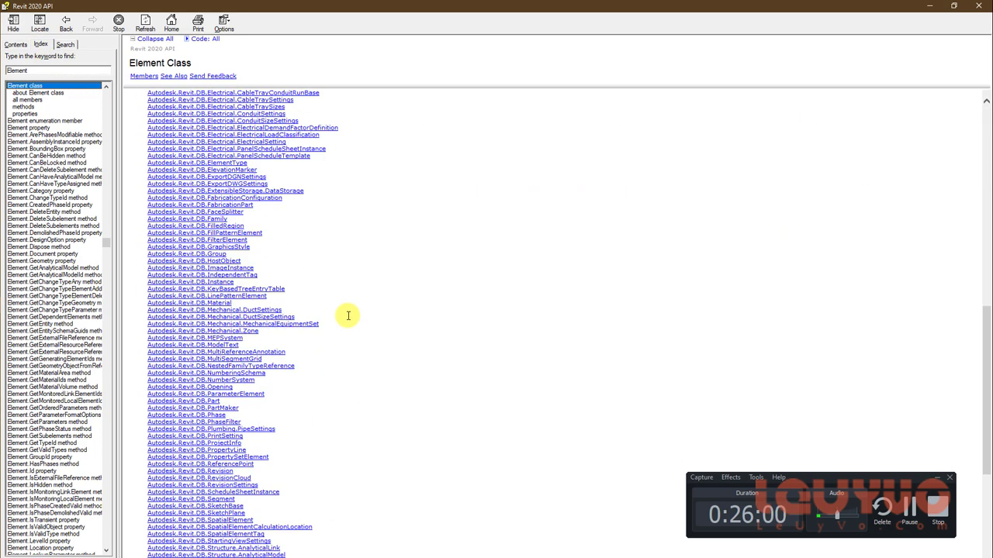
scroll(348, 316, up, 10)
triple_click(416, 297)
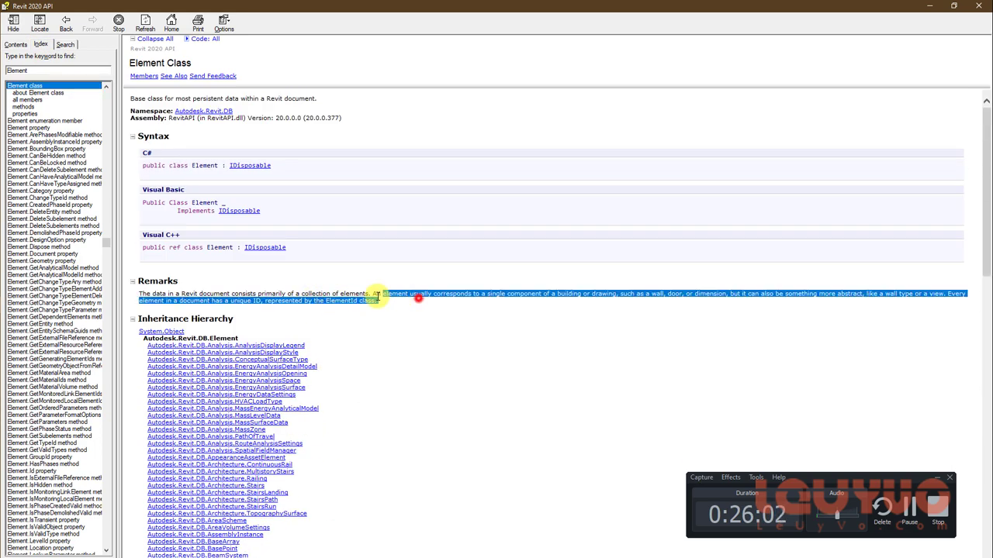
click(310, 297)
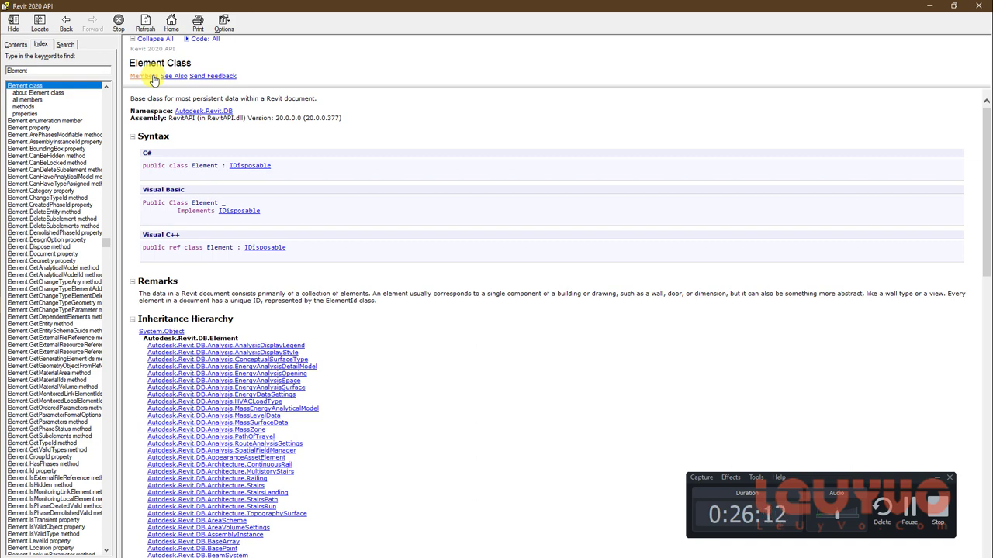
Step: Scroll through the Element Members page's Methods and Properties, then go back to Command.cs
click(153, 77)
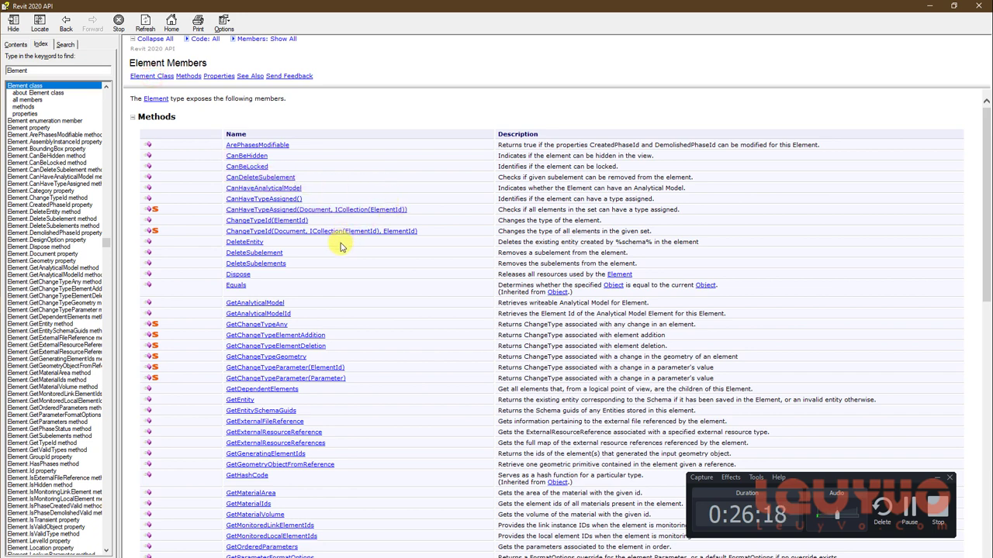
scroll(341, 247, down, 1)
scroll(344, 243, down, 4)
scroll(343, 243, down, 5)
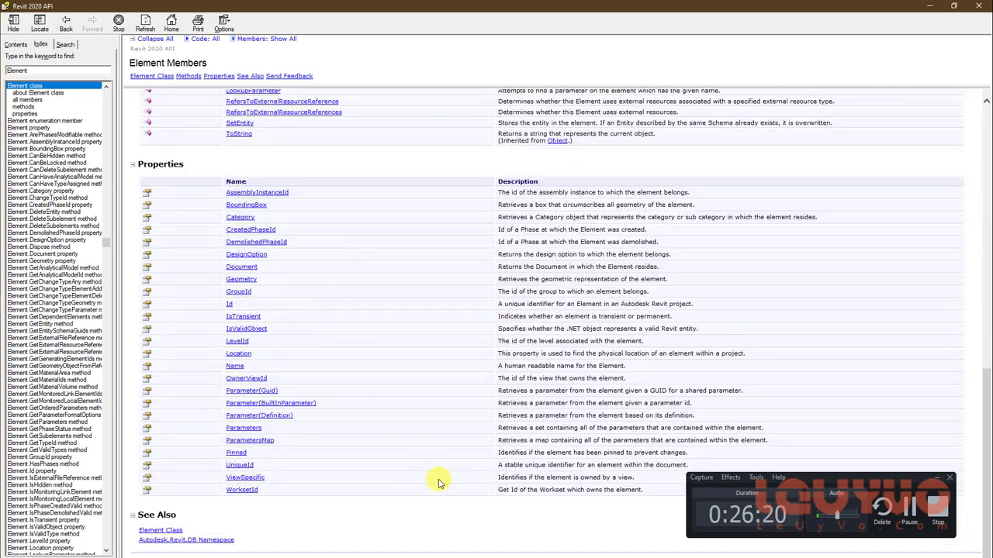
scroll(435, 477, up, 5)
scroll(428, 461, up, 5)
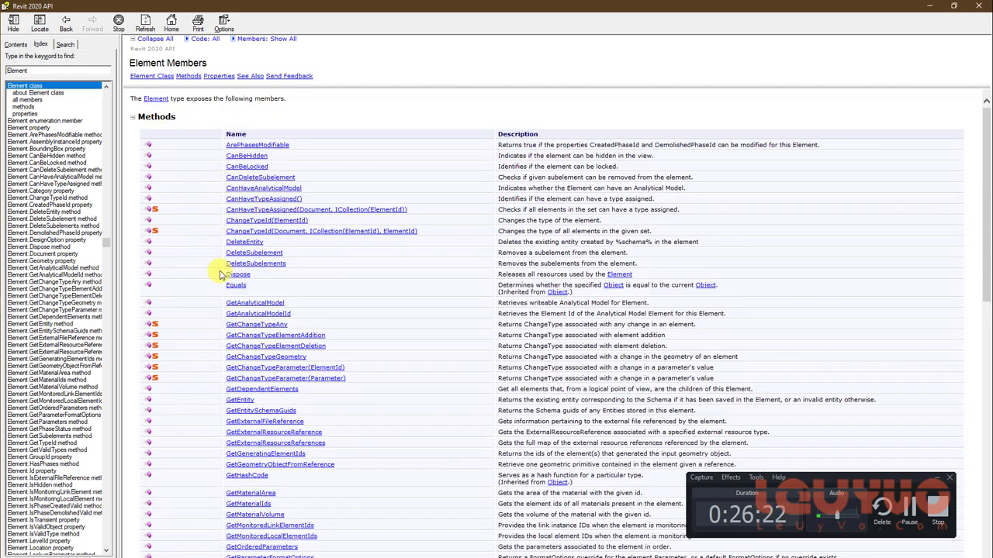
scroll(233, 349, down, 8)
scroll(351, 411, down, 2)
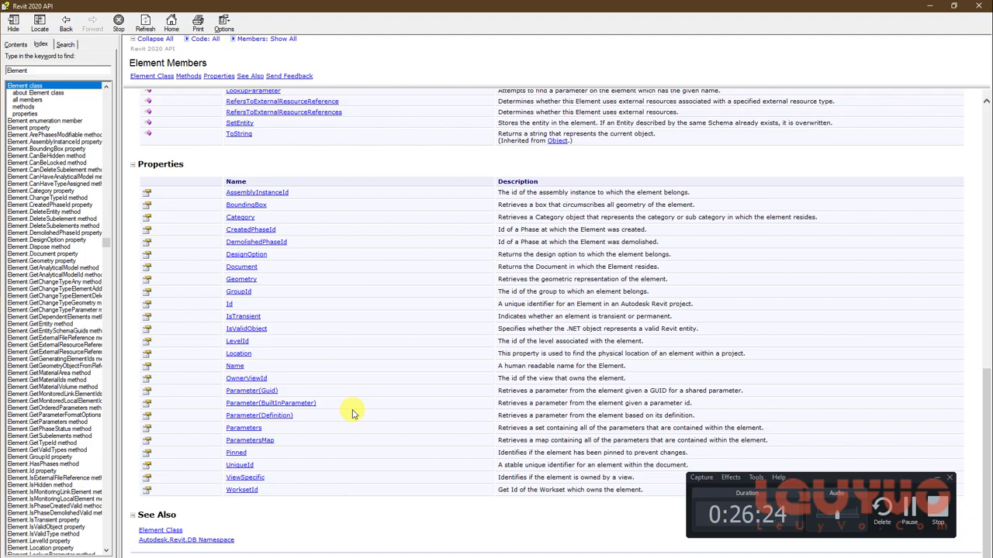
scroll(351, 413, up, 4)
scroll(353, 403, up, 6)
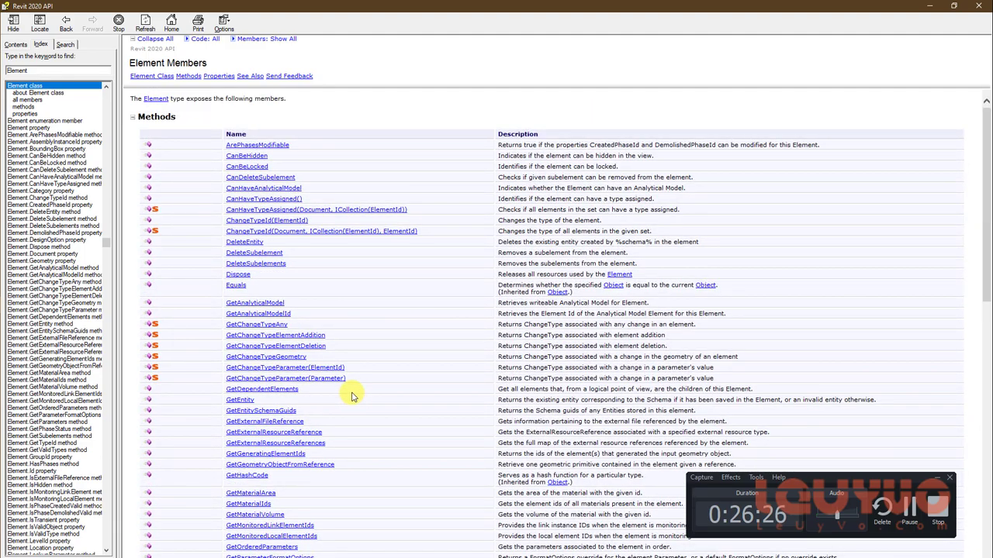
scroll(350, 396, down, 8)
scroll(345, 380, up, 9)
scroll(348, 377, down, 11)
scroll(361, 370, down, 8)
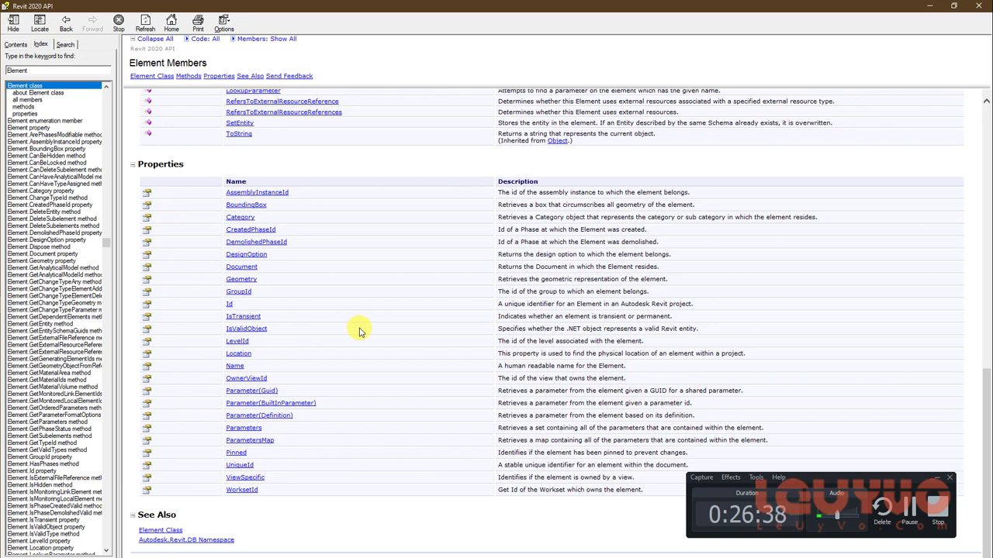
scroll(359, 332, up, 2)
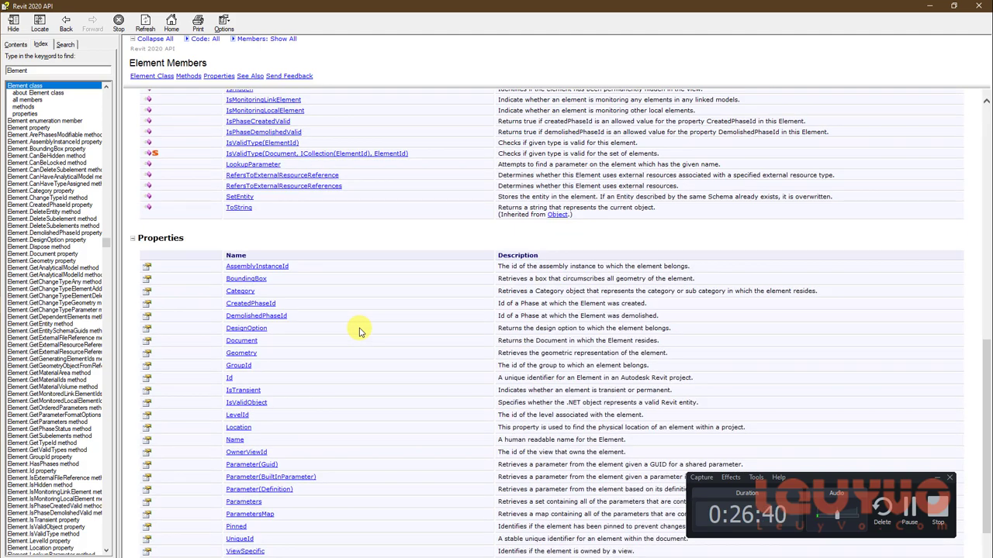
scroll(359, 331, up, 6)
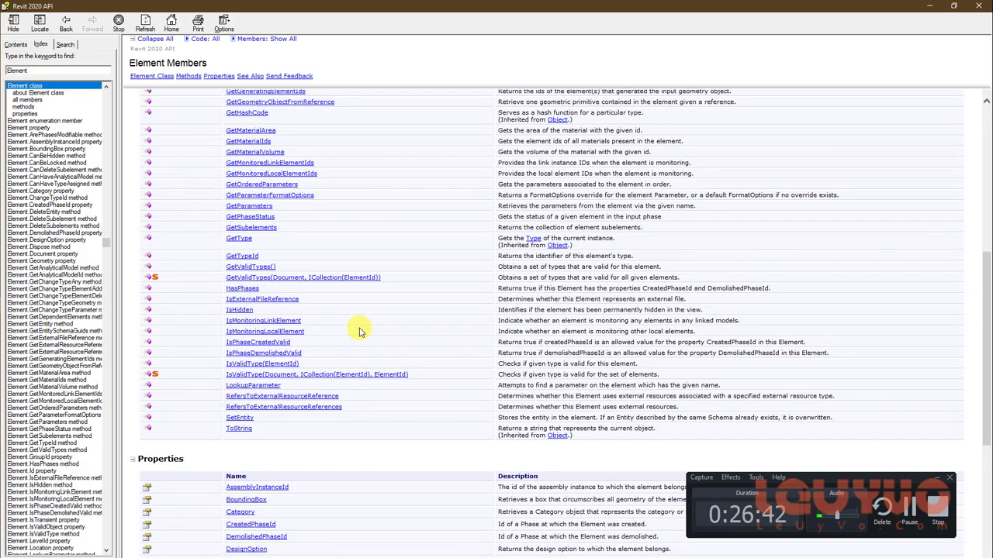
scroll(357, 329, up, 5)
scroll(354, 328, up, 5)
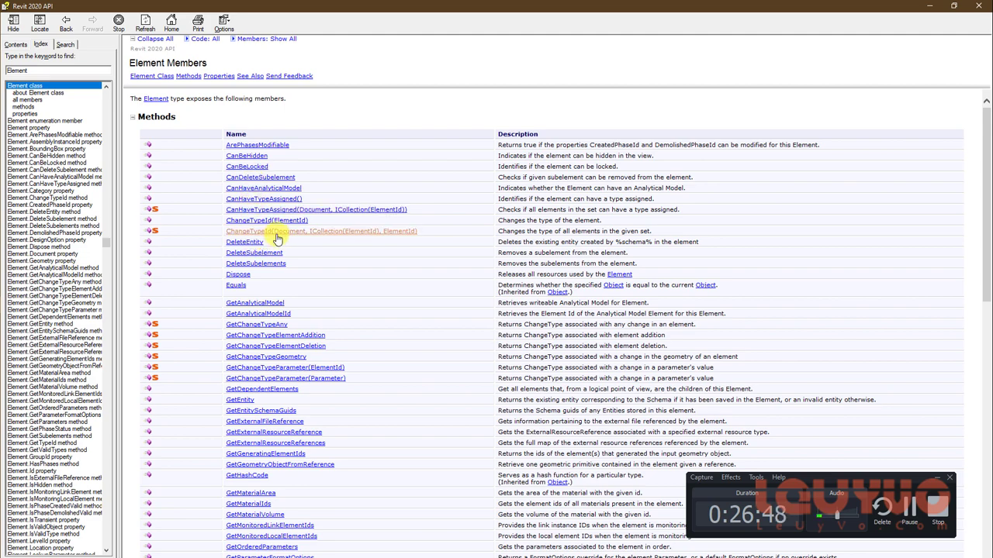
scroll(250, 320, down, 2)
scroll(245, 307, up, 2)
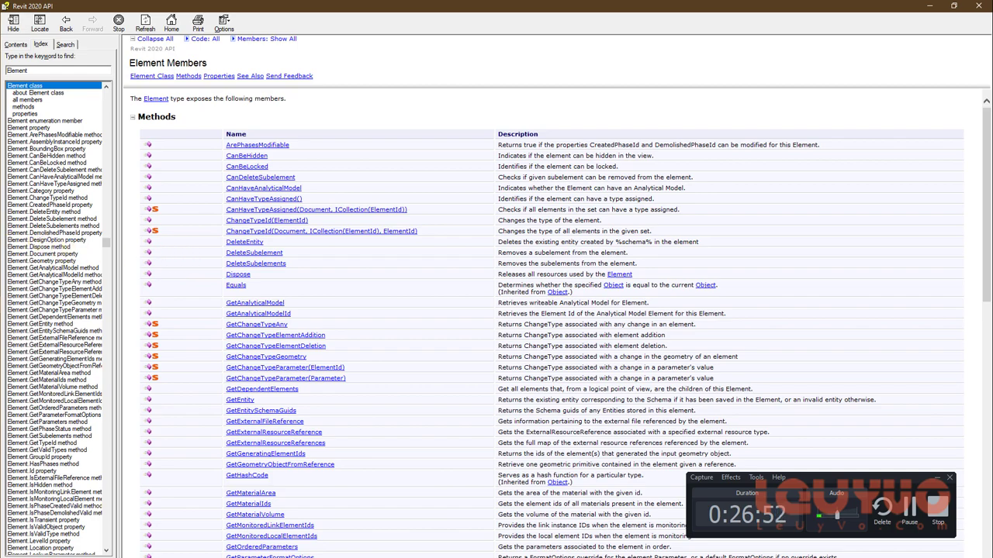
key(alt+Tab)
scroll(263, 357, down, 1)
Step: Type wall1.Id on a new line above the transaction, then find Id in the help's Properties list
click(293, 326)
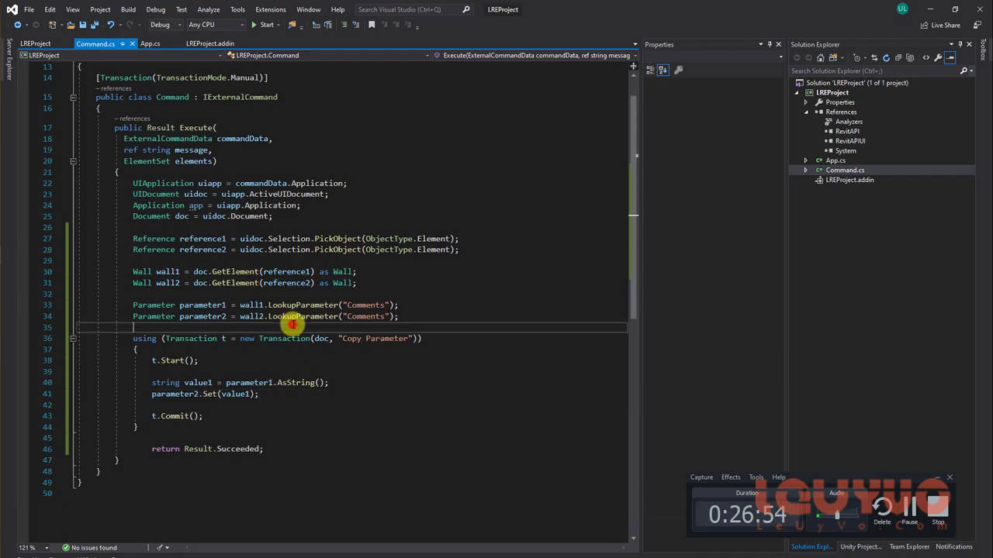
key(Return)
key(Return)
key(Up)
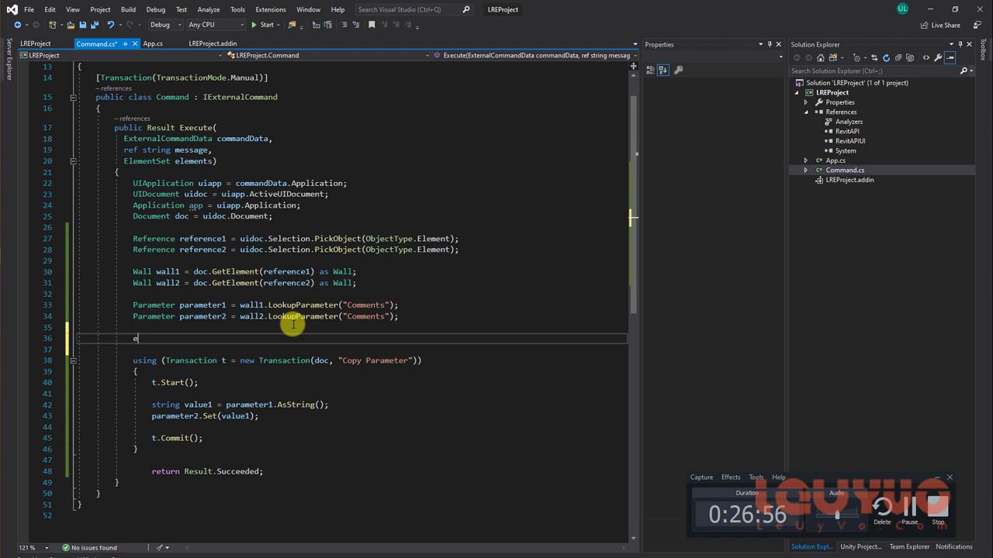
text(Element.Id)
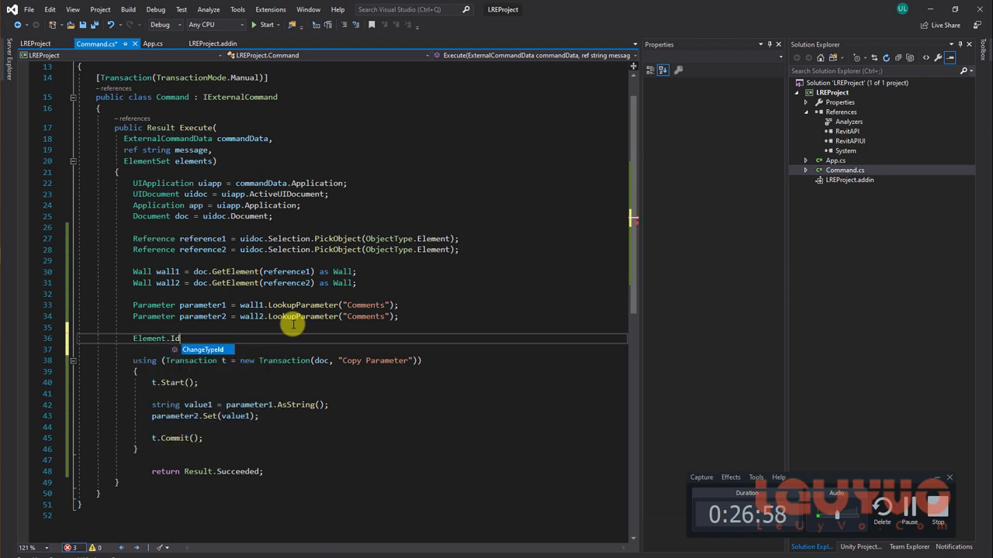
key(BackSpace)
key(BackSpace)
key(BackSpace)
key(BackSpace)
key(BackSpace)
text(w)
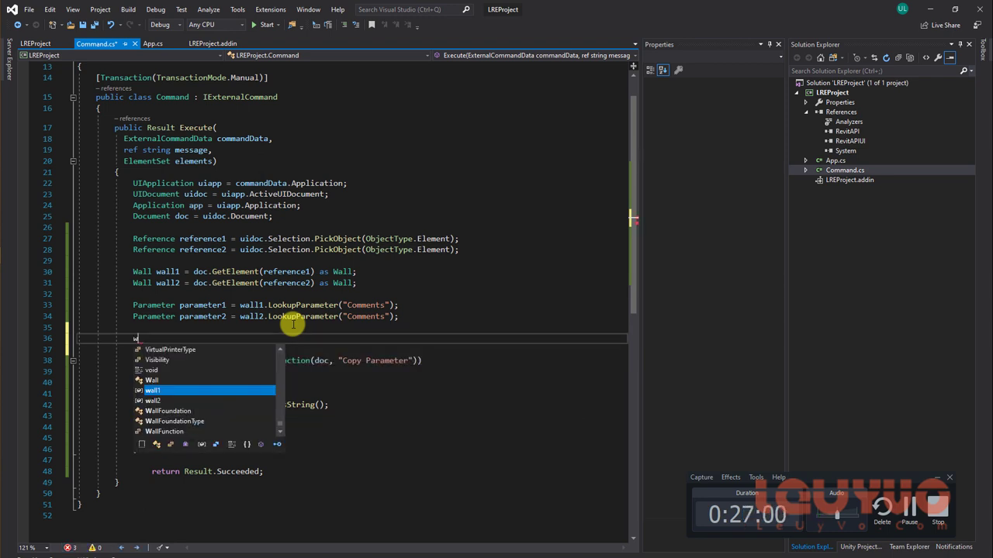
text(all1.)
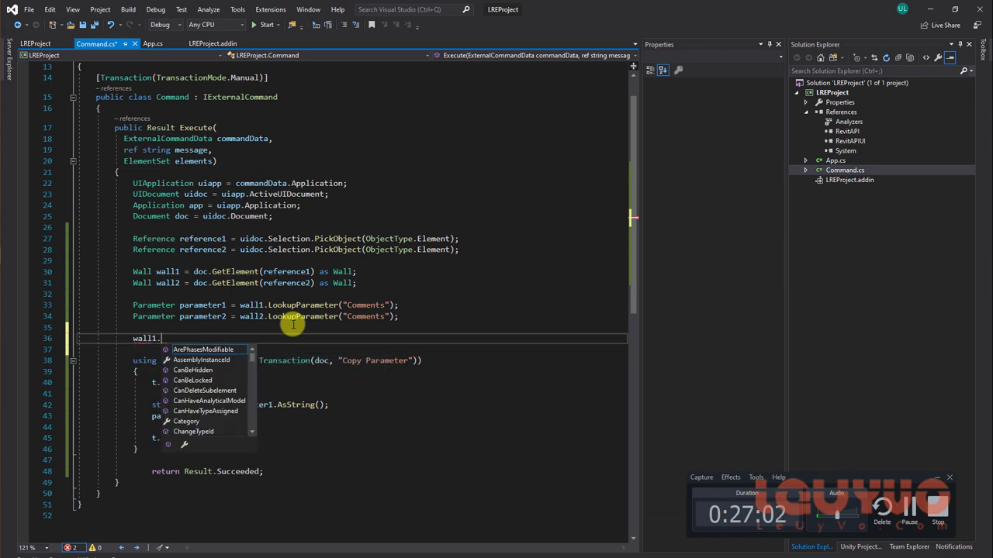
text(Id)
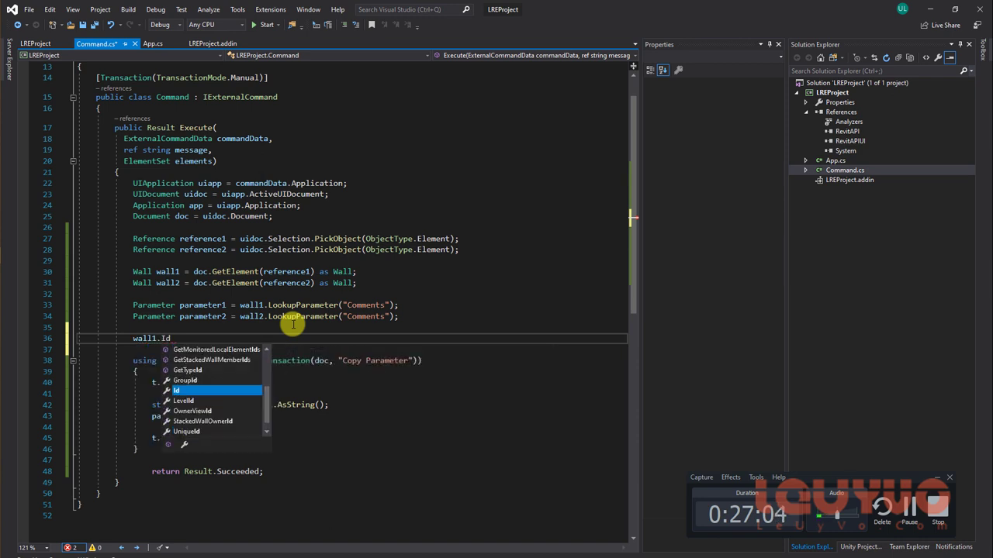
key(Escape)
key(alt+Tab)
scroll(276, 375, down, 10)
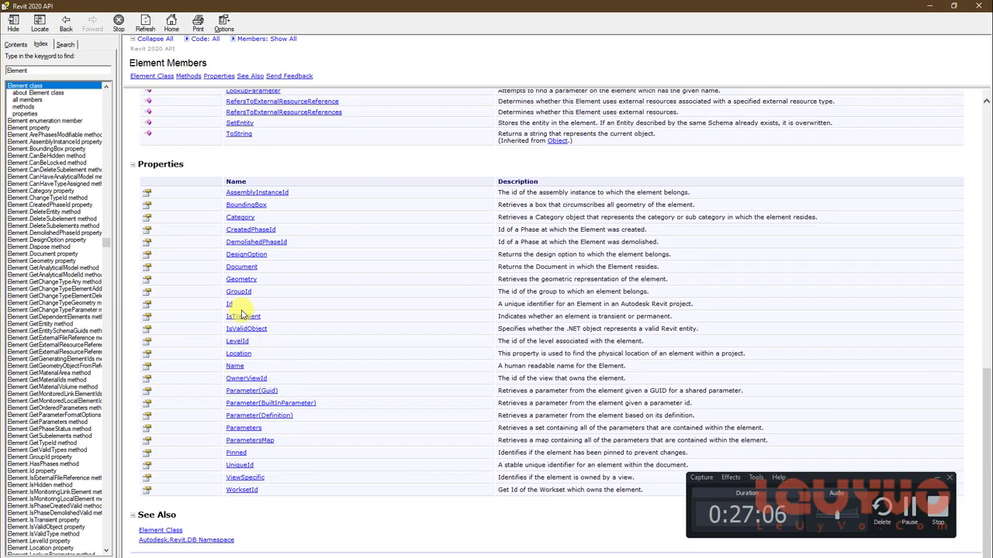
drag(522, 304, 632, 304)
triple_click(632, 304)
click(578, 306)
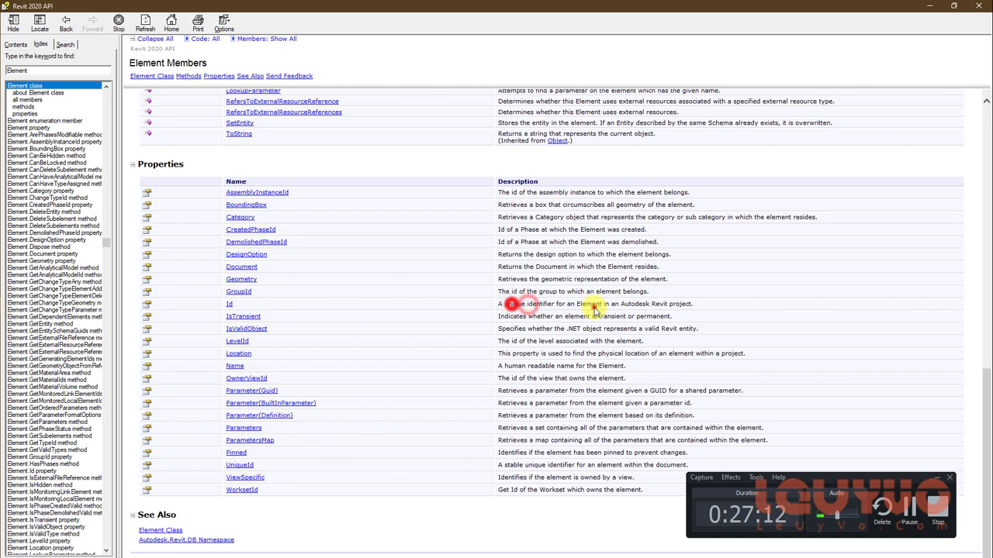
double_click(629, 304)
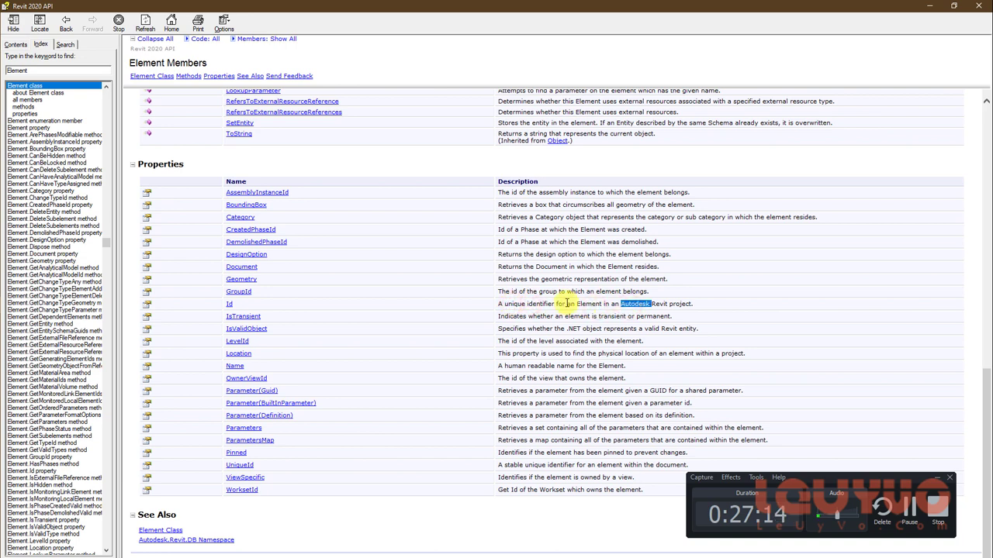
click(566, 302)
click(424, 310)
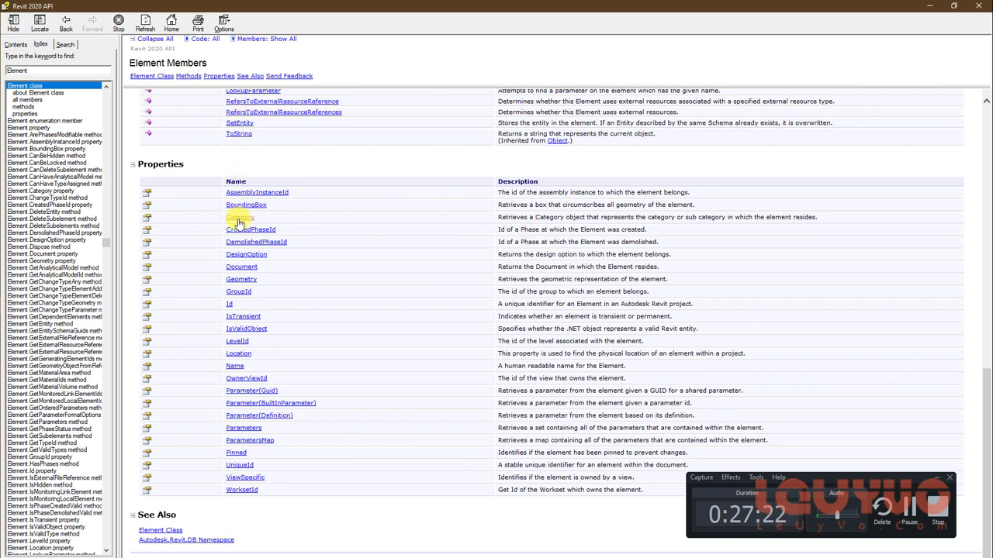
Step: Try out wall1.CanBeLocked() on a new line via IntelliSense in Command.cs
key(alt+Tab)
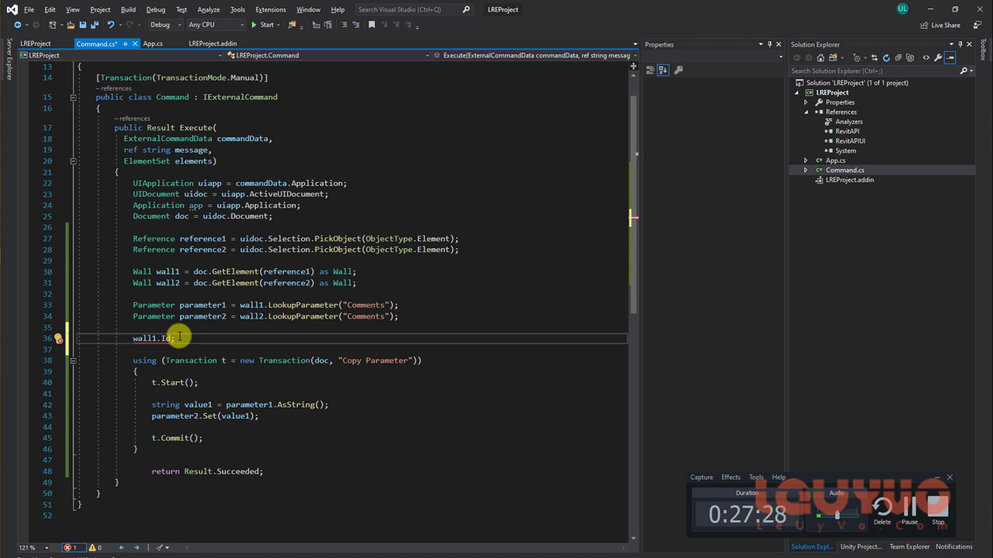
key(Return)
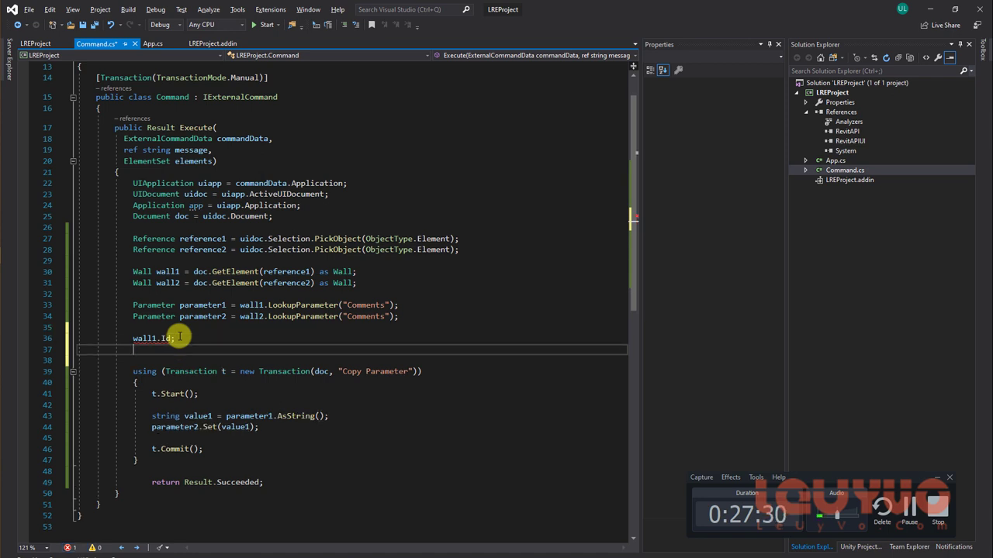
text(wall1.)
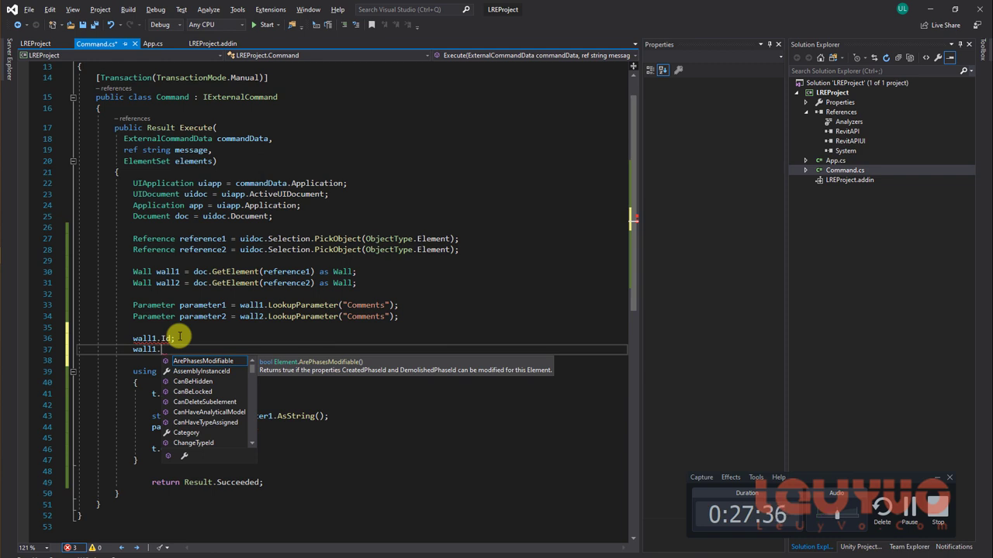
key(Down)
key(Down)
key(Down)
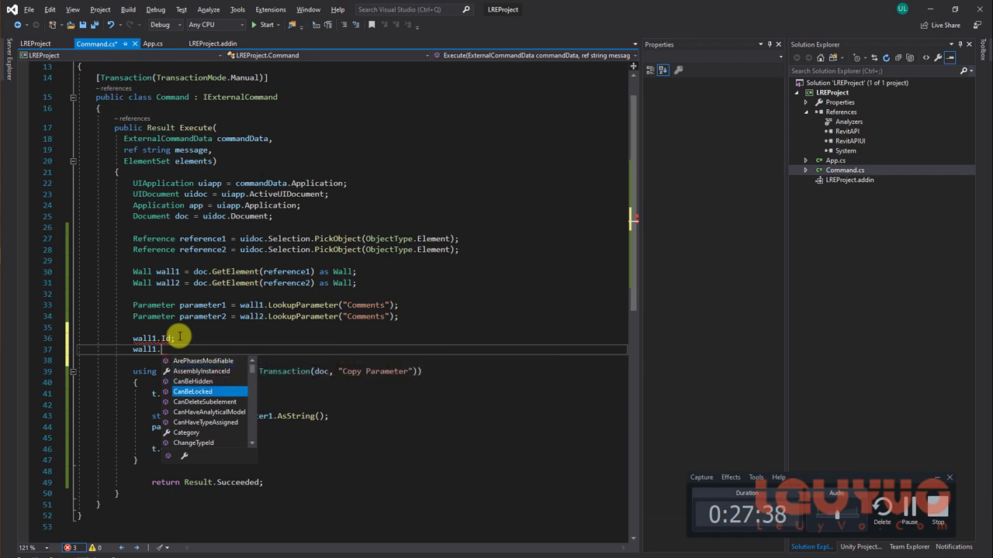
key(Tab)
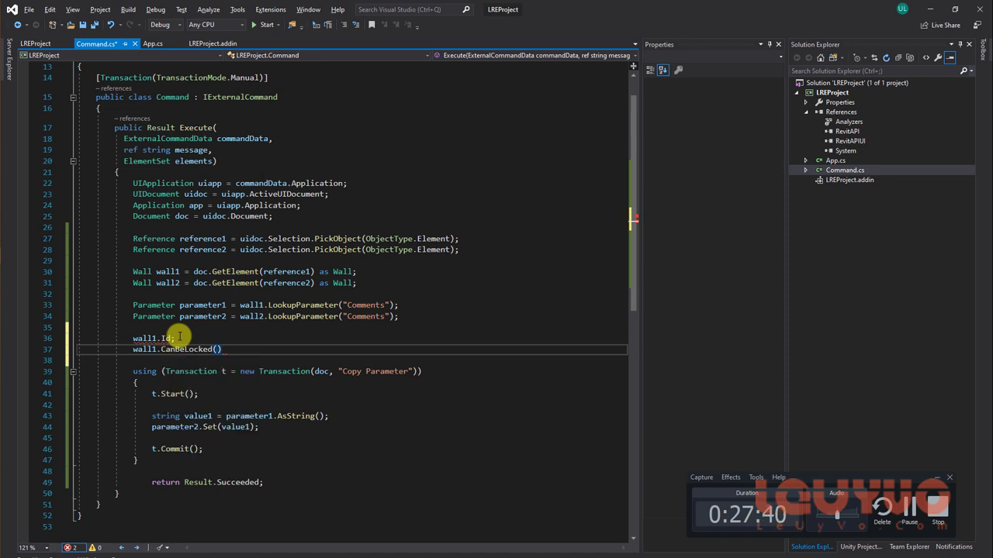
key(shift+Home)
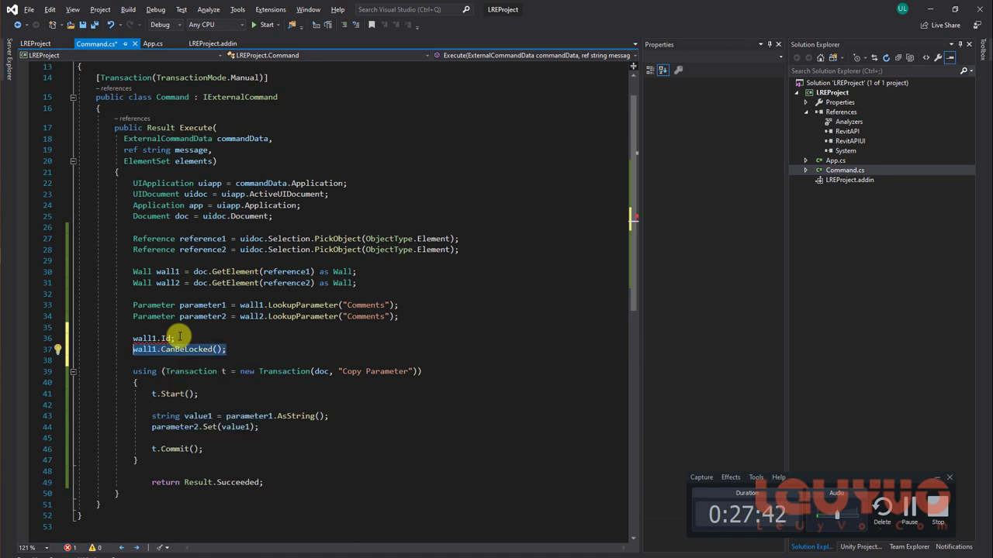
text(wall1)
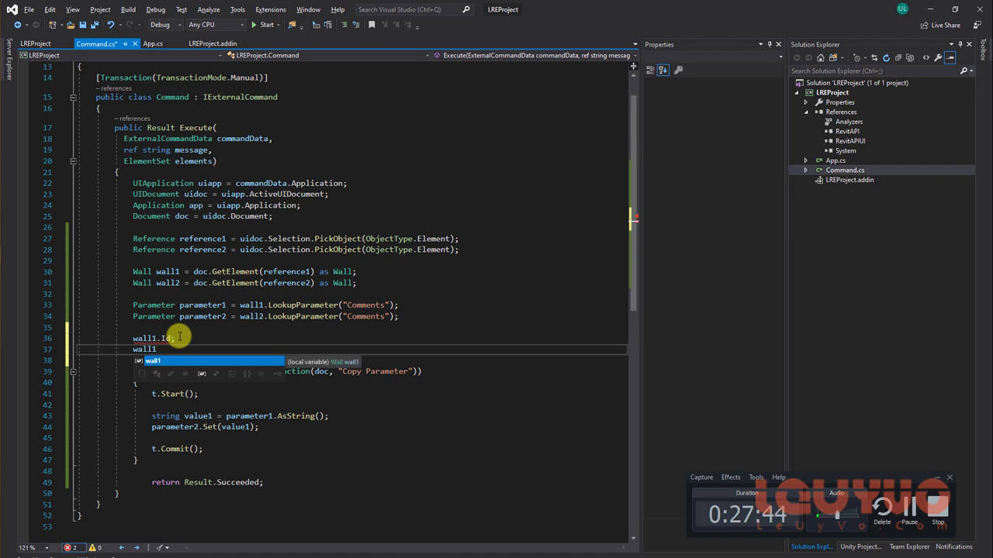
text(.)
mouse_move(192, 392)
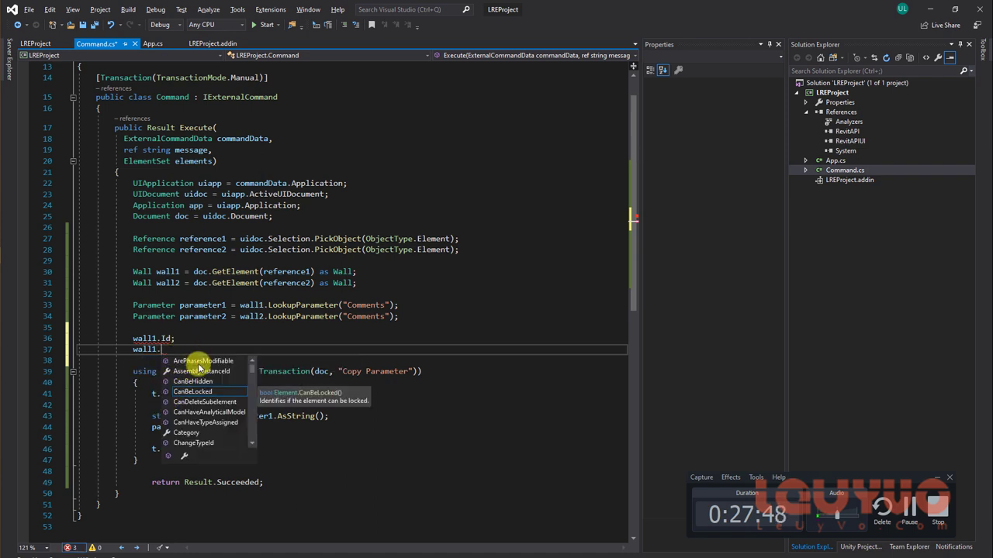
Step: Delete the experimental wall1.Id and wall1 lines, leaving blank lines above the transaction
scroll(163, 406, down, 1)
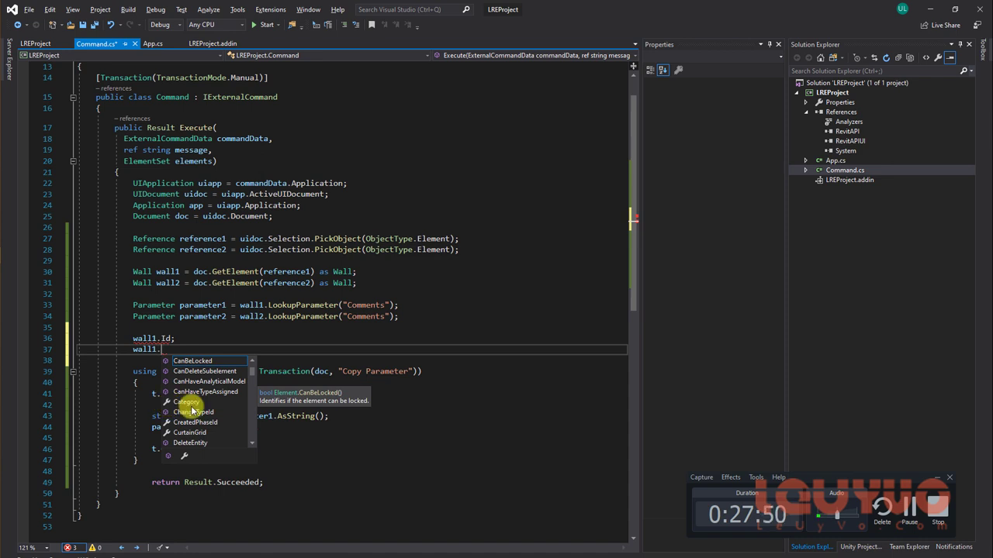
scroll(194, 423, down, 1)
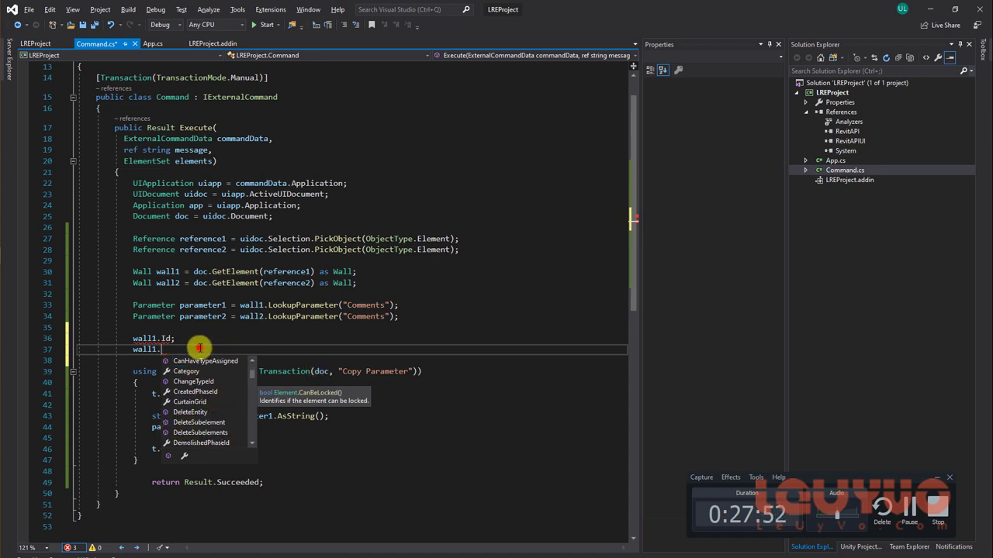
drag(199, 349, 189, 332)
key(BackSpace)
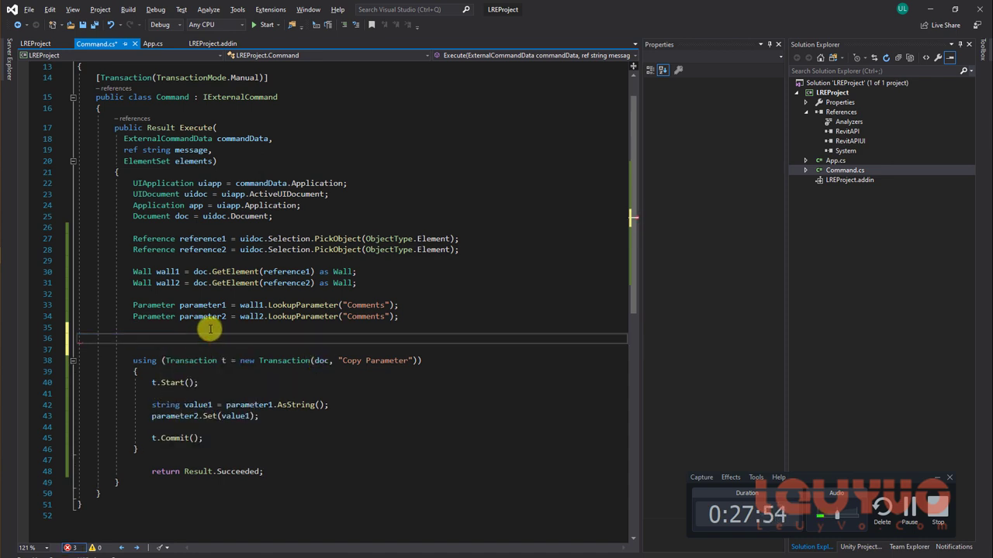
Step: Scroll through the Element Members page in the Revit 2020 API help
key(alt+Tab)
scroll(310, 328, up, 1)
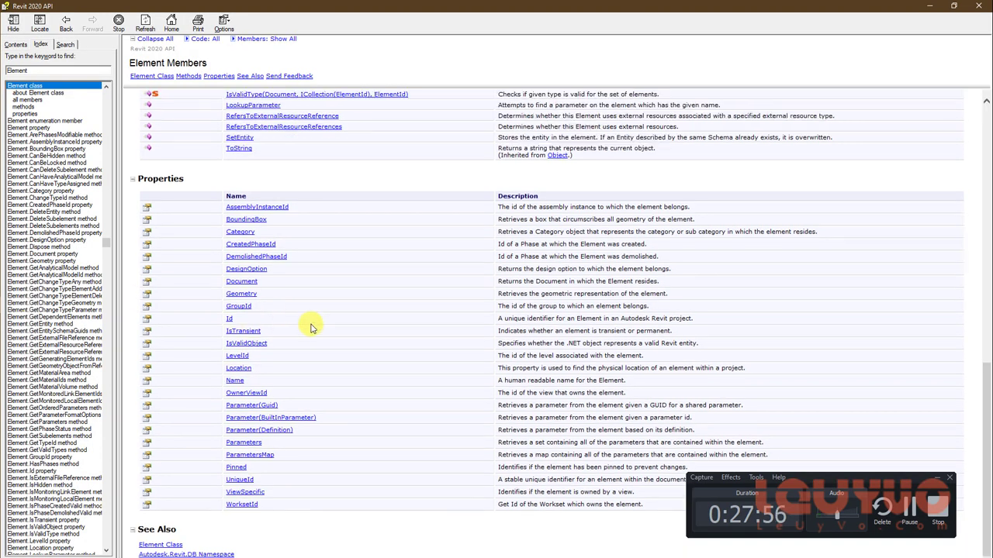
scroll(310, 328, up, 10)
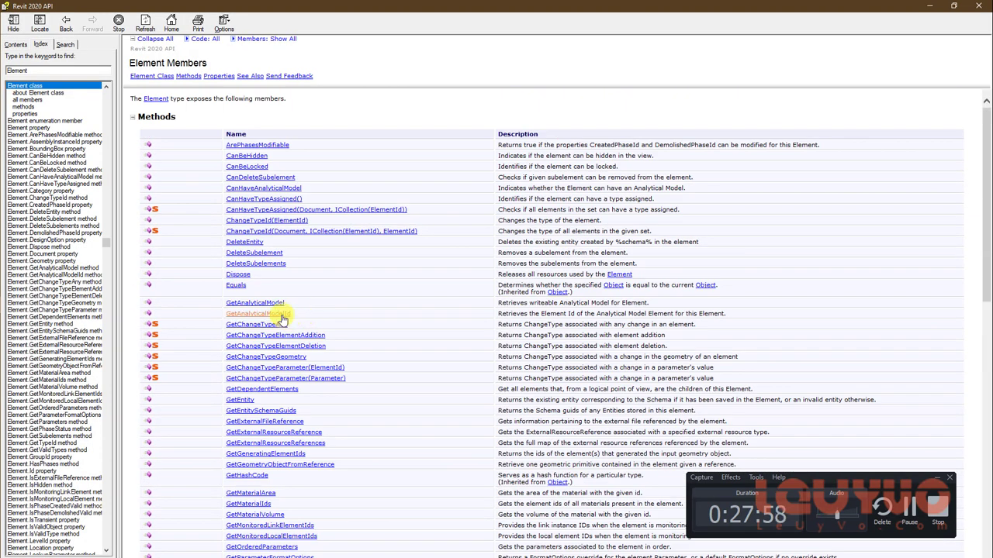
scroll(266, 336, down, 2)
scroll(344, 348, down, 3)
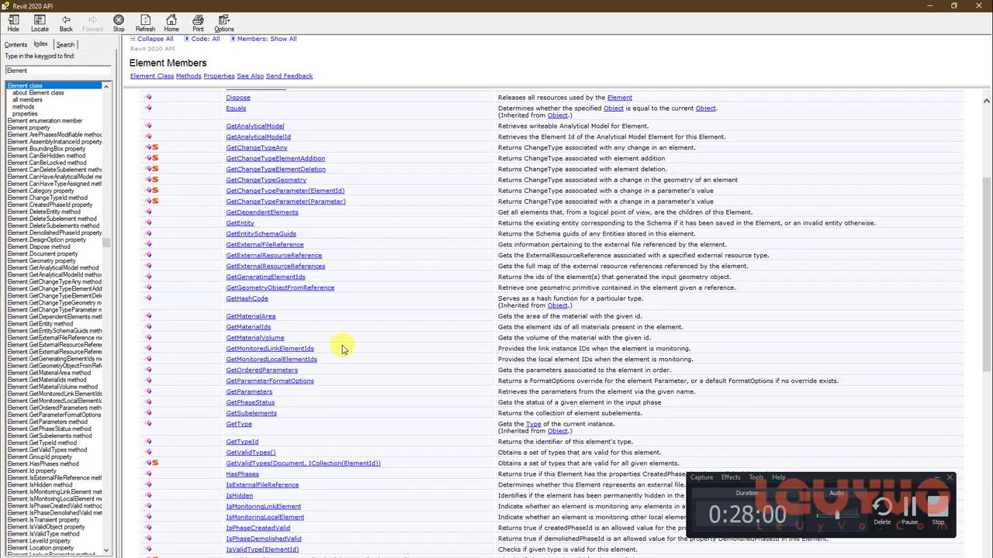
scroll(333, 343, up, 1)
scroll(333, 343, up, 2)
scroll(231, 205, up, 2)
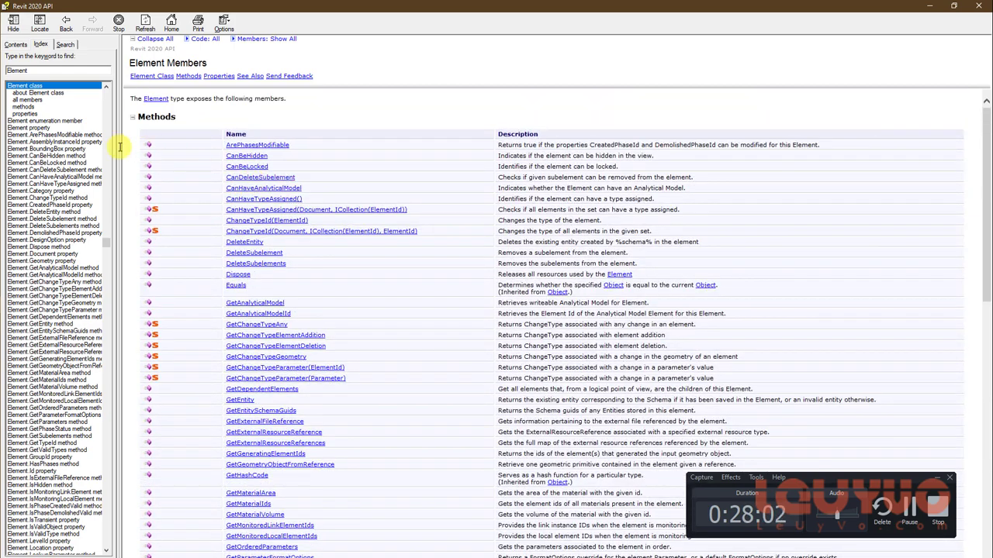
scroll(48, 86, up, 4)
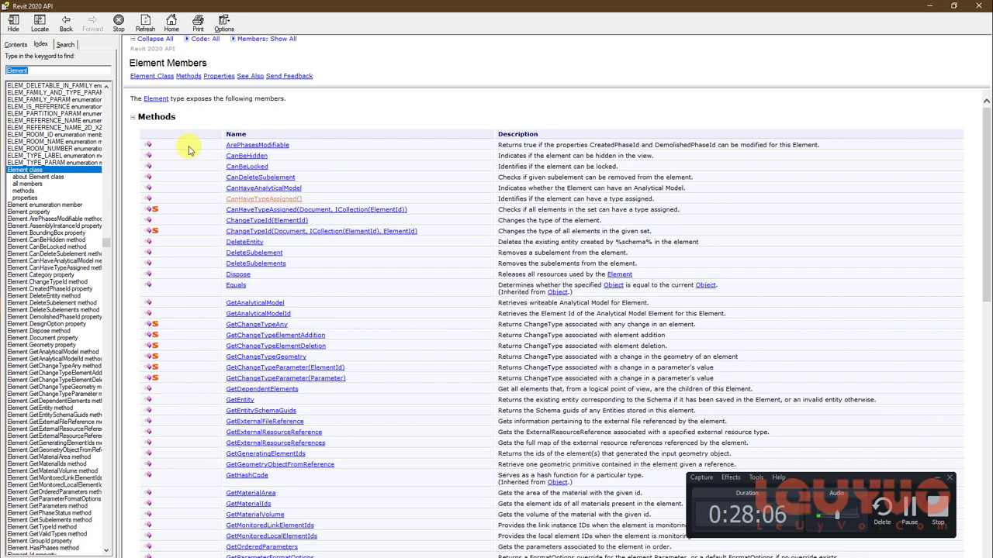
scroll(266, 348, down, 15)
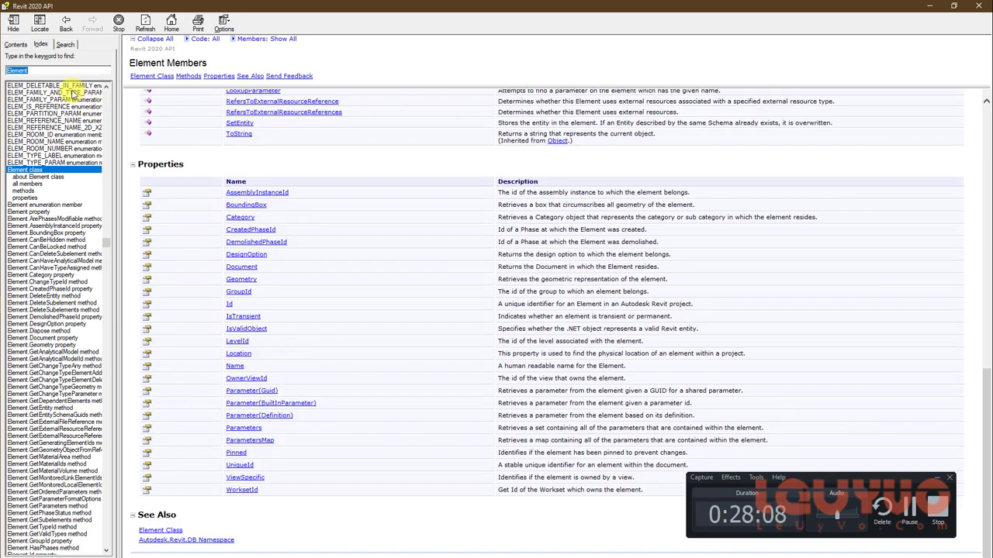
Step: Look up Solid in the help index, open all members, view Volume, then return to Solid Members
text(Solid)
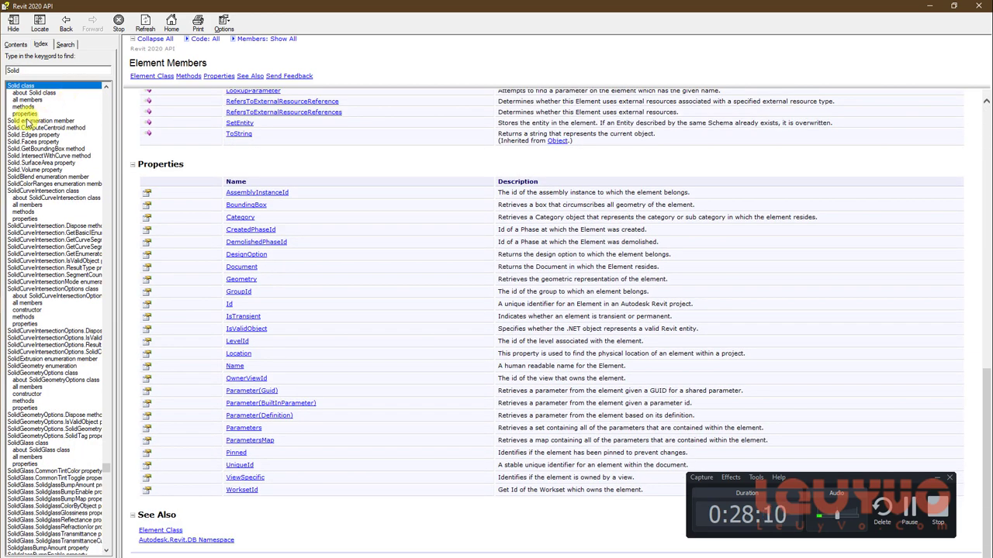
double_click(27, 100)
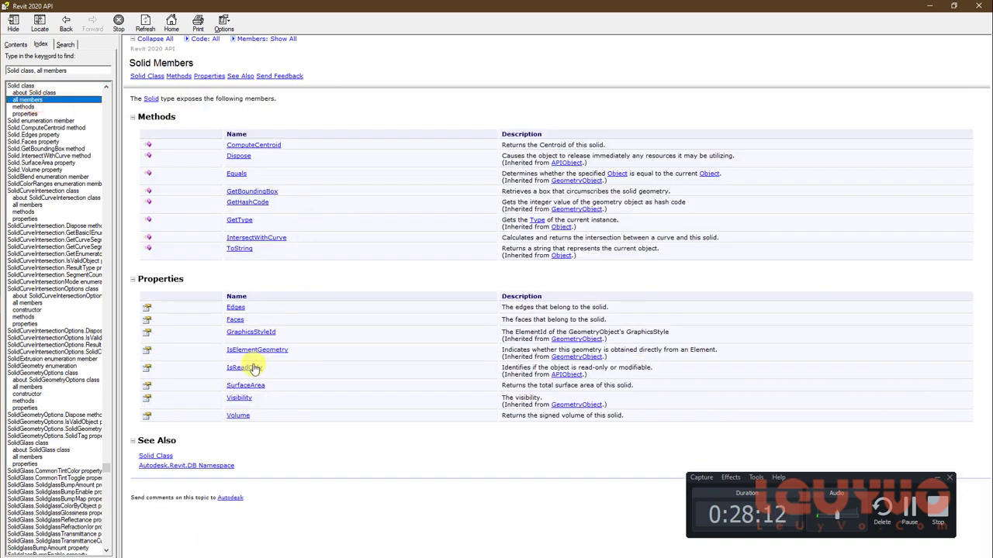
click(240, 417)
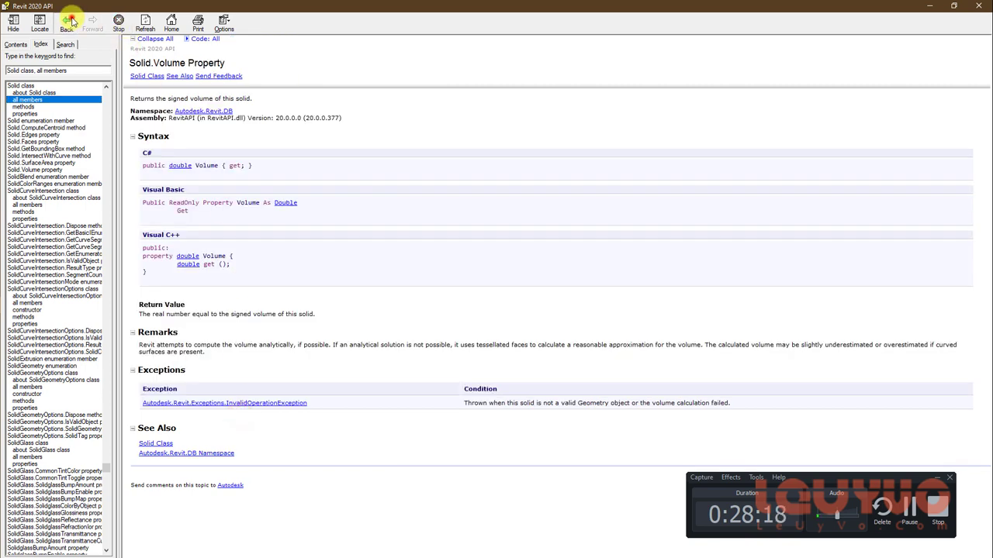
click(69, 22)
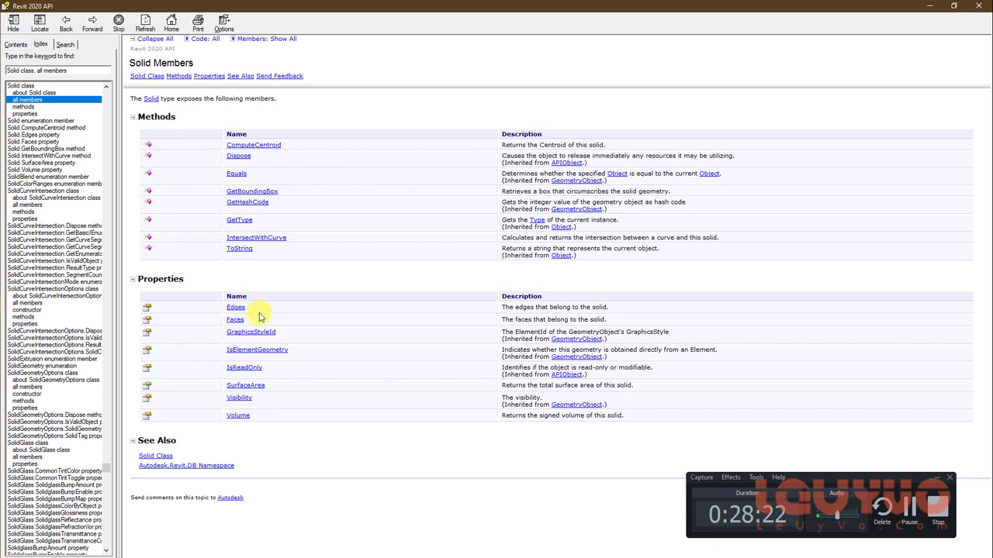
Step: Point out the Faces property and ComputeCentroid method, highlighting the Methods table
click(235, 322)
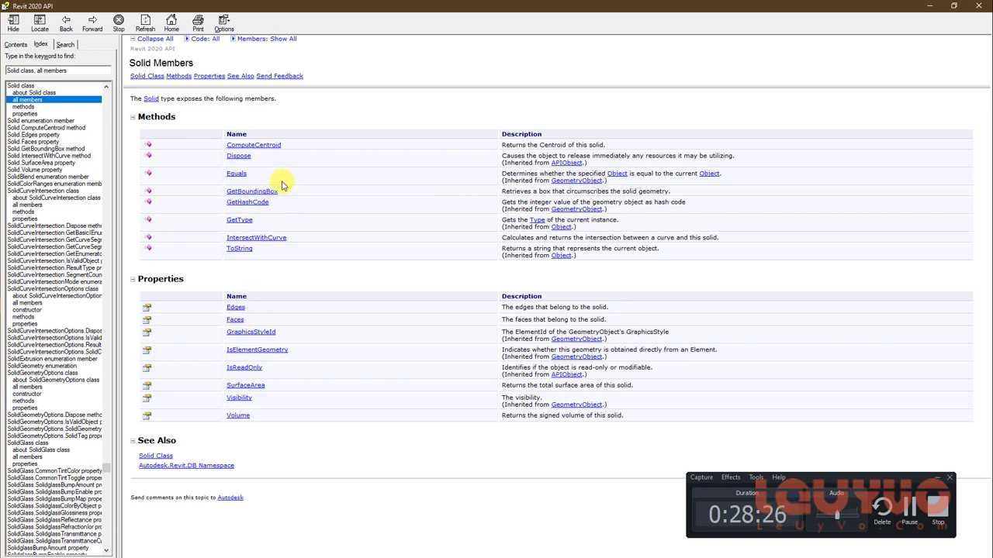
click(275, 147)
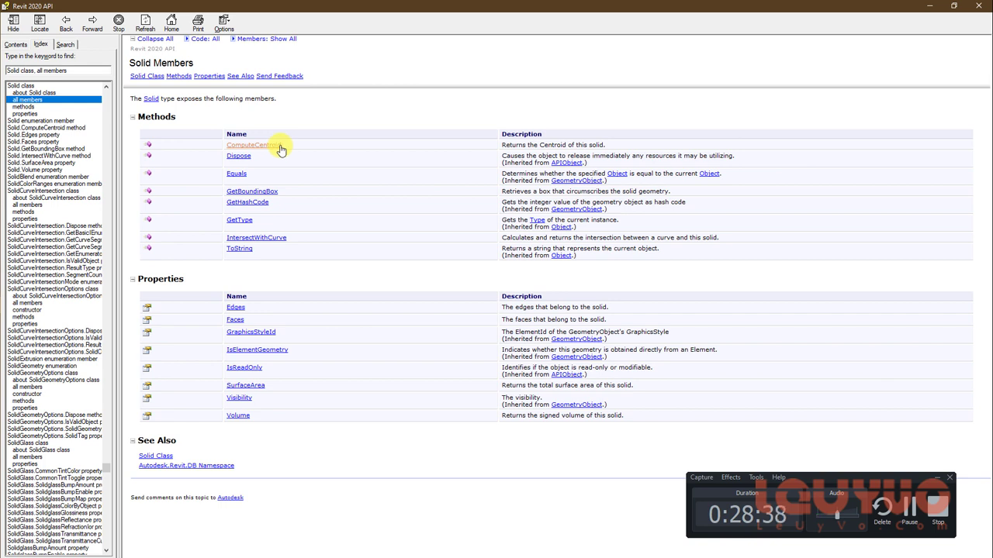
drag(311, 154, 377, 116)
click(414, 101)
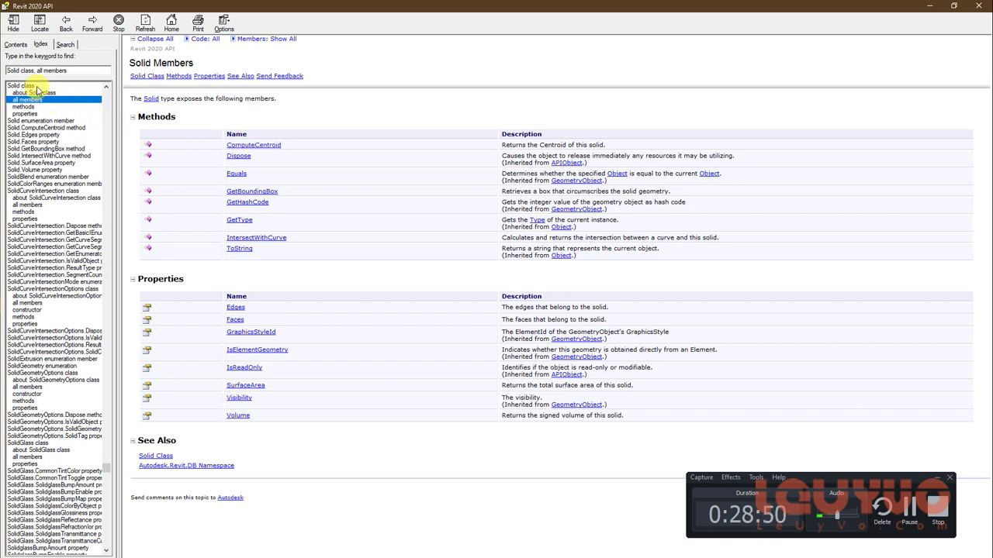
Step: Reopen the Solid topic, view the ComputeCentroid method page, and return to Solid Members
double_click(36, 86)
click(228, 369)
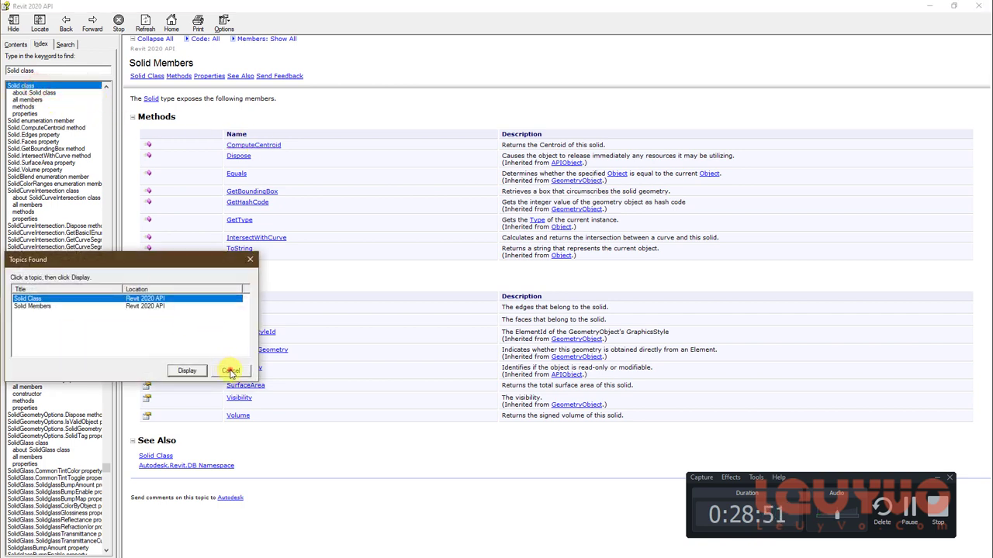
click(268, 148)
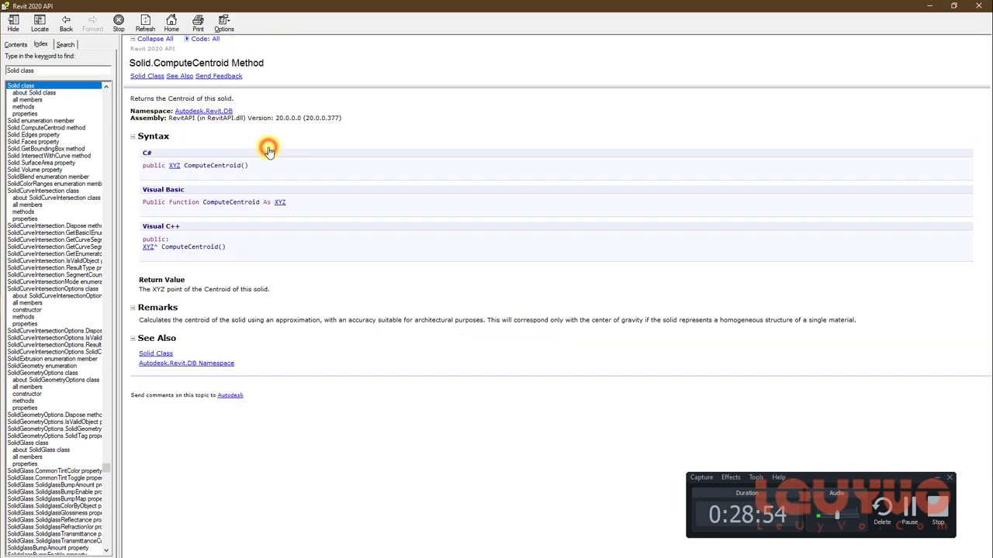
click(66, 23)
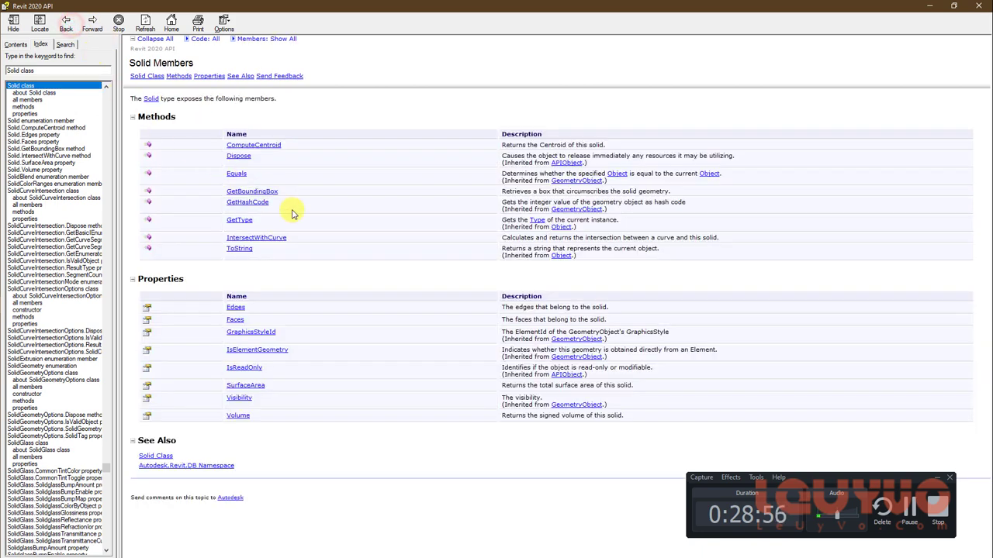
Step: Highlight the Methods and Properties tables on Solid Members, then clear the selection
scroll(94, 169, up, 4)
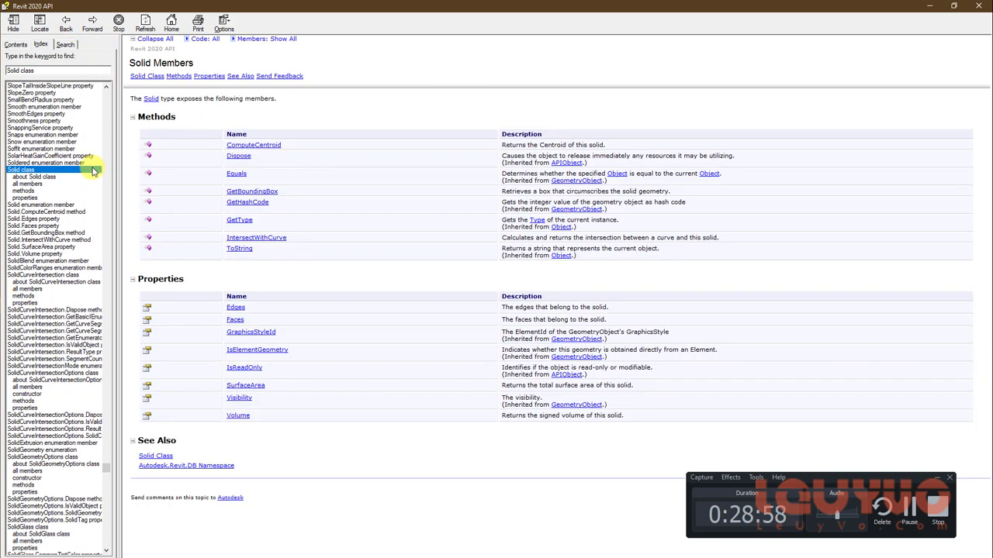
scroll(89, 139, up, 4)
scroll(89, 139, down, 3)
scroll(93, 139, down, 2)
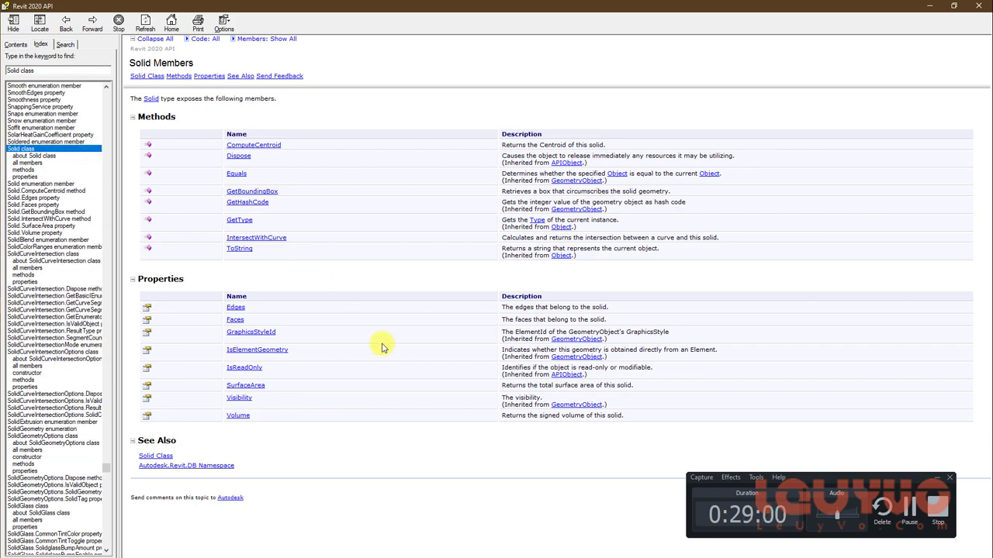
drag(397, 388, 328, 246)
click(363, 319)
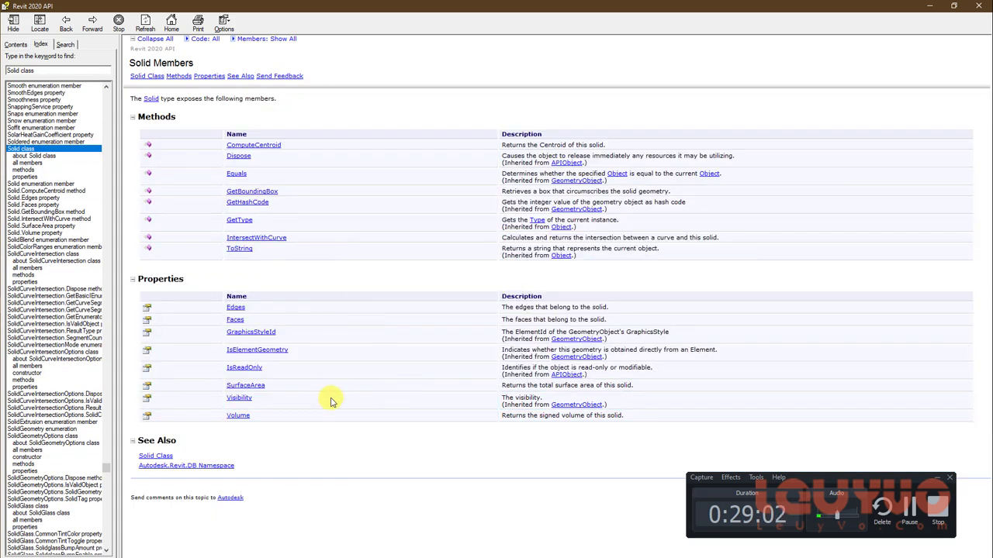
mouse_move(333, 417)
mouse_down()
mouse_move(206, 140)
mouse_move(224, 118)
mouse_up()
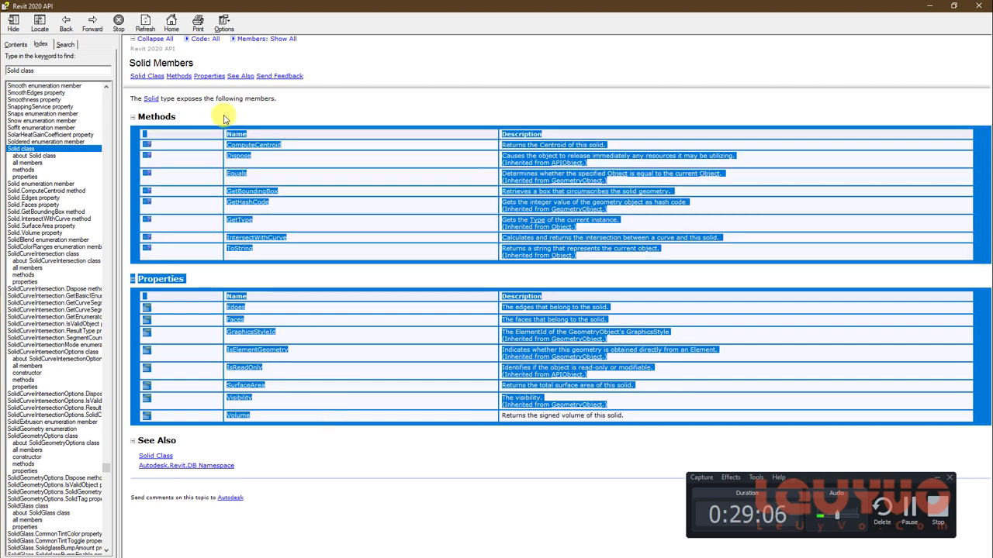
click(377, 415)
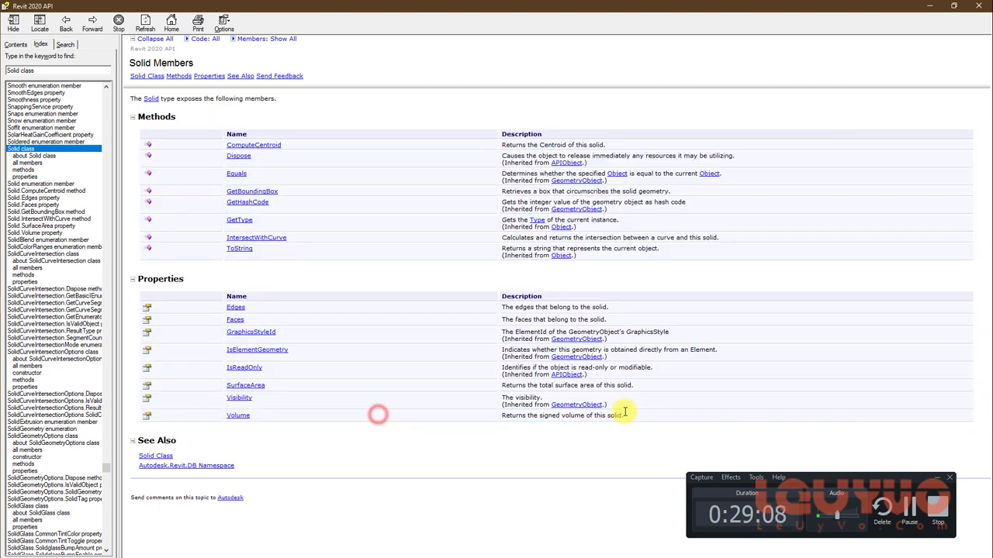
drag(636, 415, 188, 119)
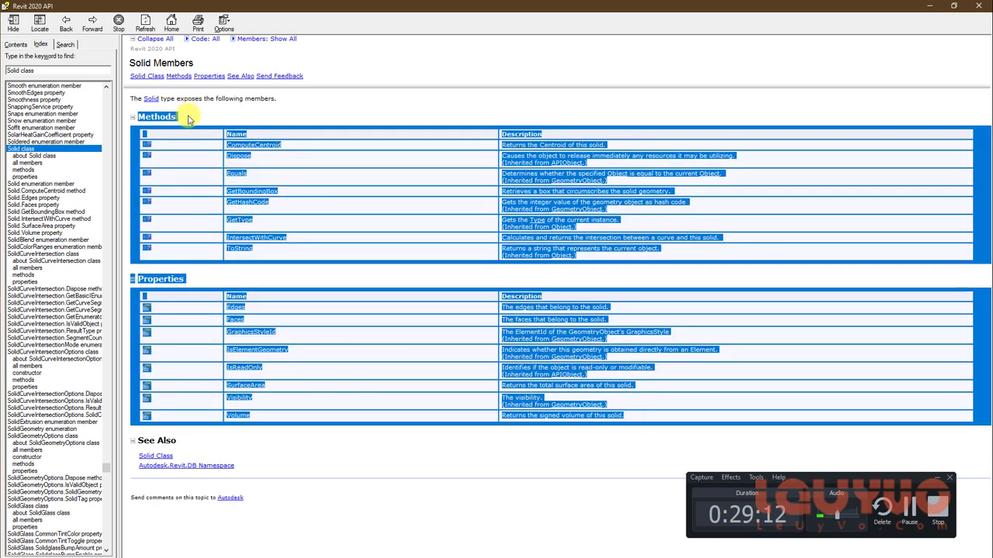
click(344, 355)
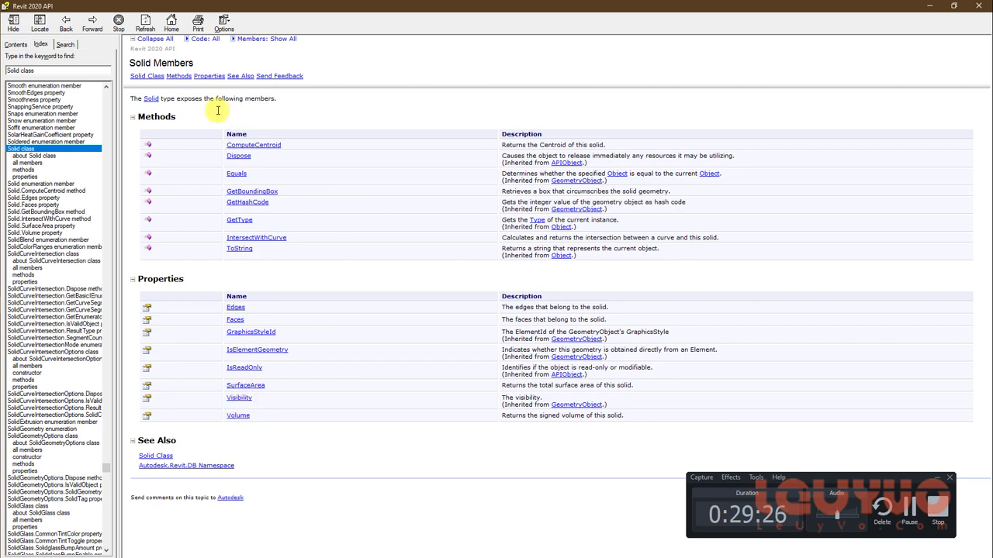
Step: Scroll the help page and go back to Visual Studio
scroll(71, 133, up, 5)
scroll(80, 139, up, 10)
scroll(80, 139, down, 9)
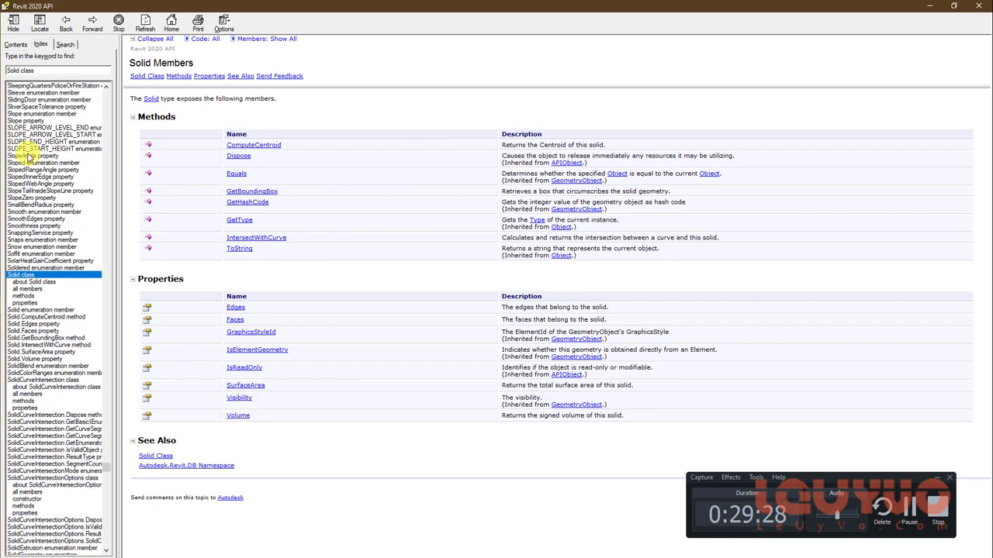
key(alt+Tab)
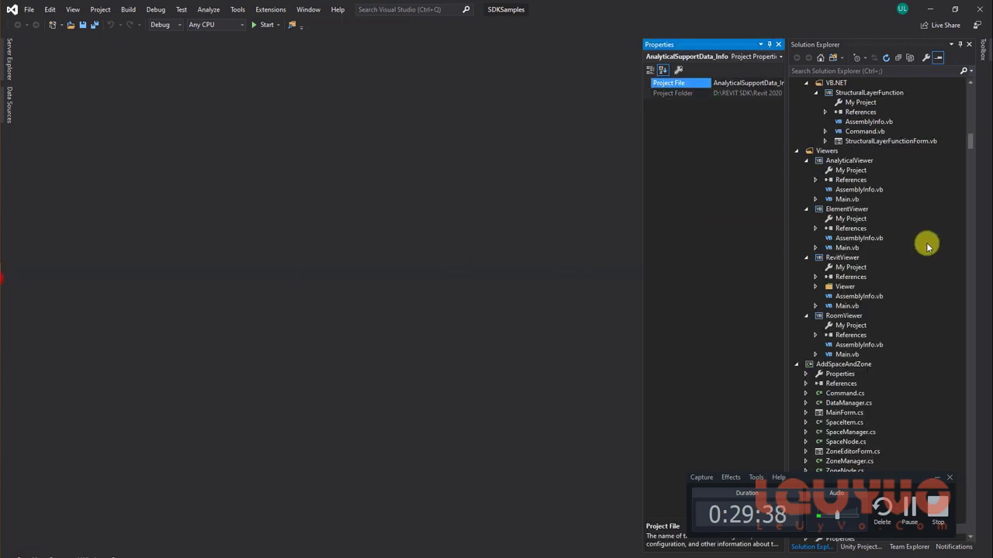
Step: Collapse the VB.NET project and Viewers folder in Solution Explorer
scroll(826, 188, up, 4)
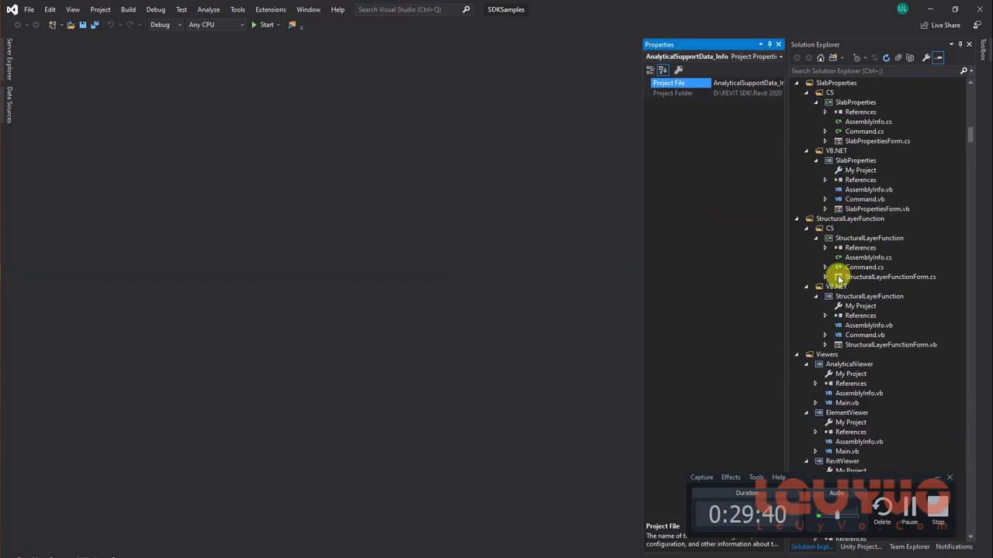
click(808, 288)
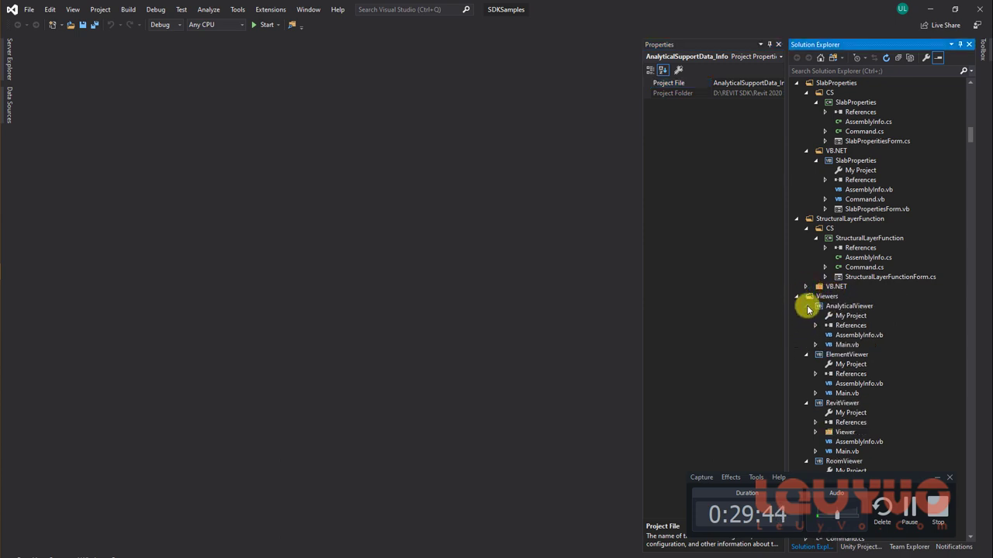
click(796, 297)
scroll(864, 99, up, 3)
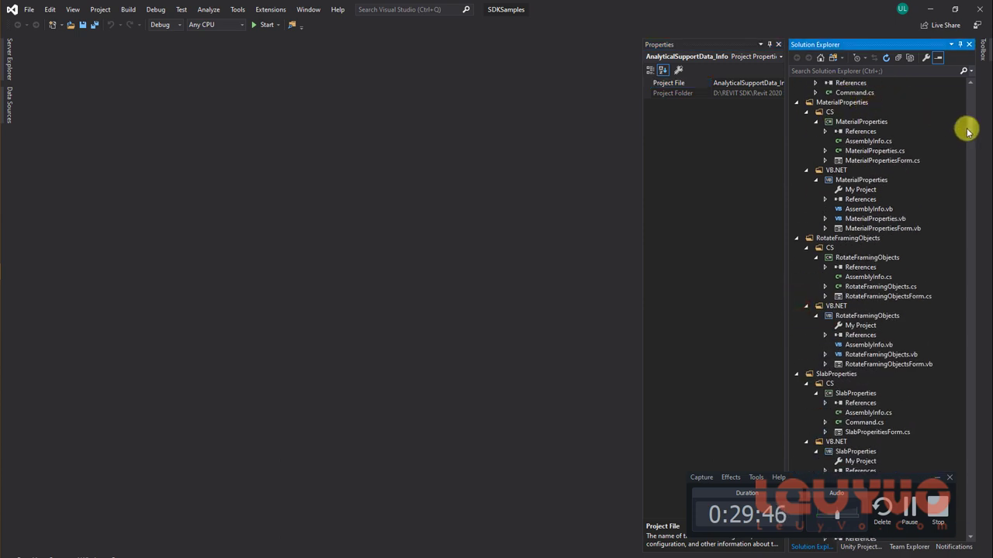
drag(966, 126, 964, 68)
Step: Collapse the whole SDKSamples solution tree down to its project nodes
click(875, 83)
right_click(871, 83)
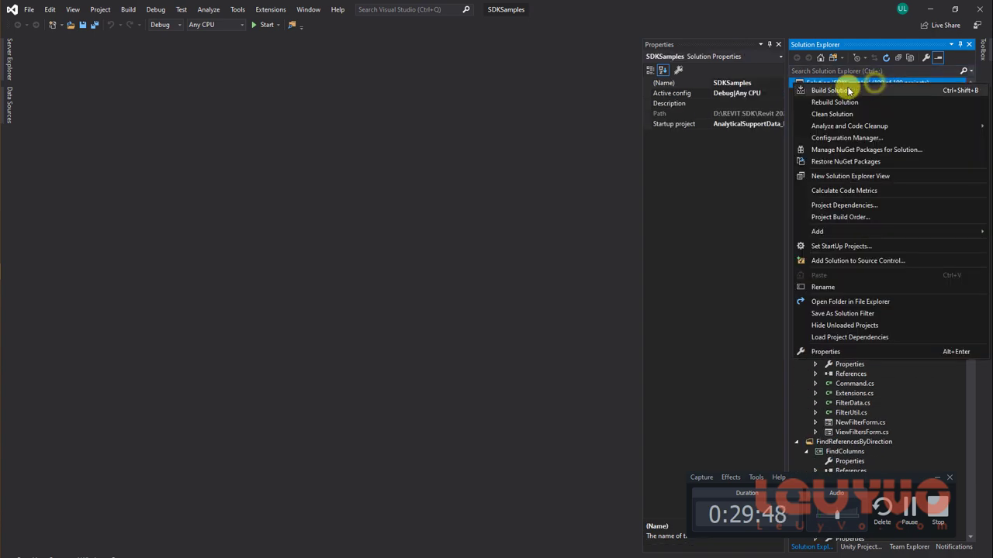
click(559, 104)
click(882, 93)
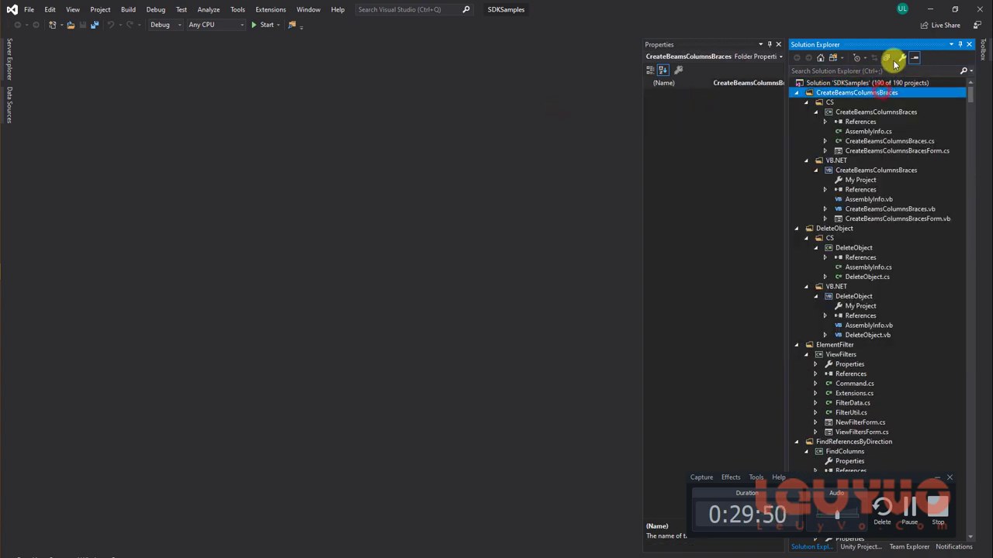
click(888, 58)
Step: Scroll through the collapsed project list and switch to the samples readme in Chrome
scroll(897, 224, down, 1)
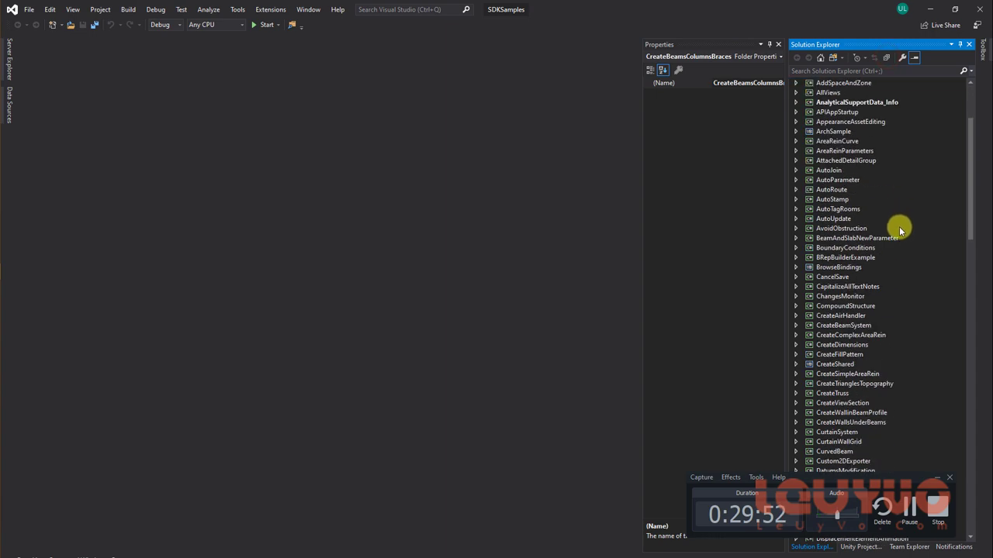
scroll(947, 206, up, 3)
scroll(862, 268, down, 5)
scroll(902, 266, down, 4)
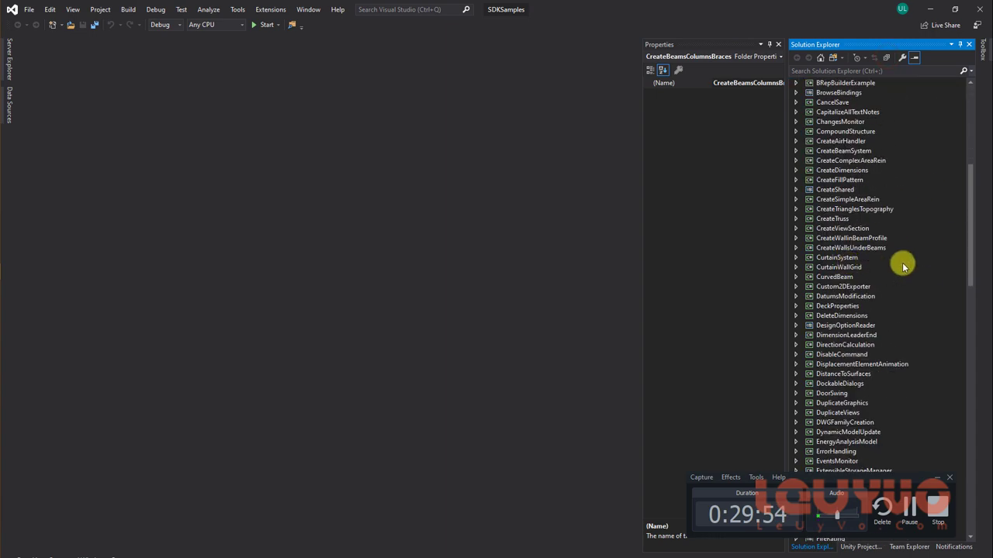
scroll(922, 351, down, 6)
scroll(922, 352, down, 8)
scroll(868, 328, down, 10)
scroll(868, 328, down, 10)
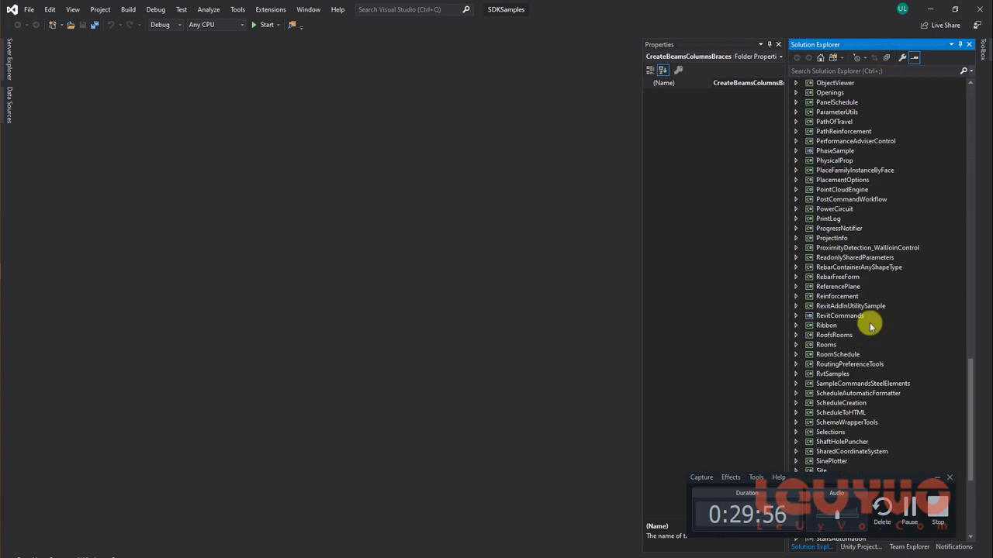
scroll(868, 328, down, 6)
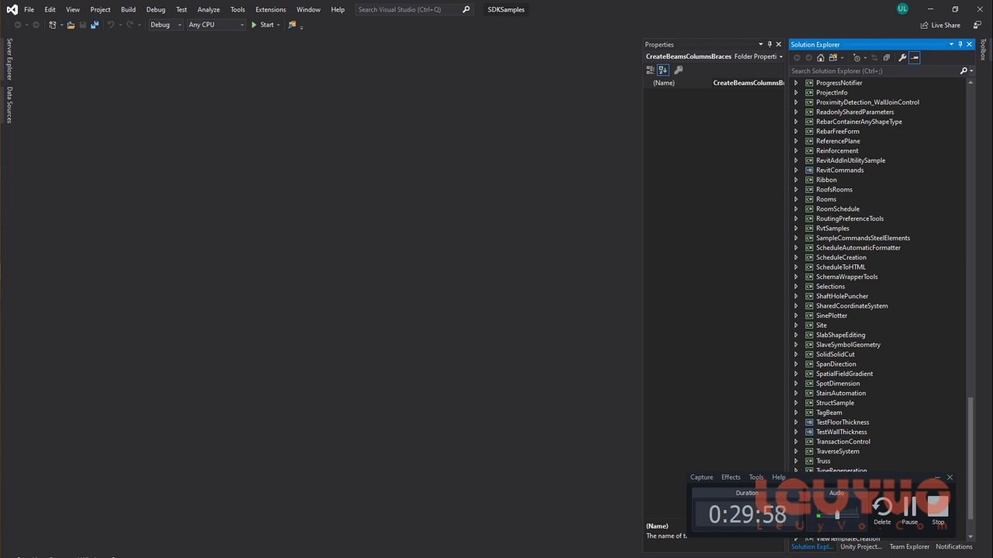
key(alt+Tab)
Step: Jump to the Beginning skill-level samples in the readme and scroll through them
mouse_move(985, 477)
mouse_down()
mouse_move(985, 490)
mouse_move(987, 98)
mouse_move(184, 351)
mouse_up()
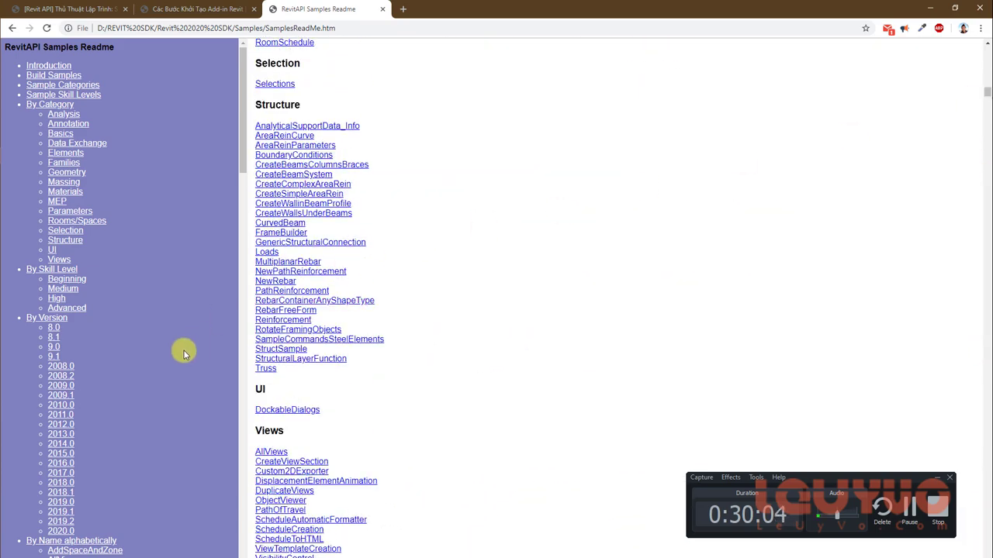
click(62, 281)
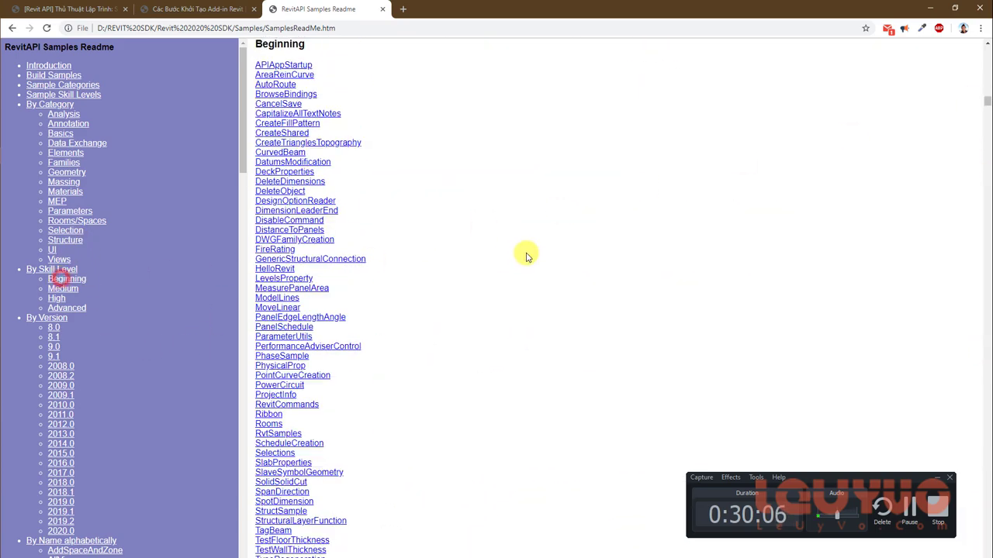
scroll(303, 317, down, 1)
scroll(314, 378, down, 3)
scroll(314, 379, up, 1)
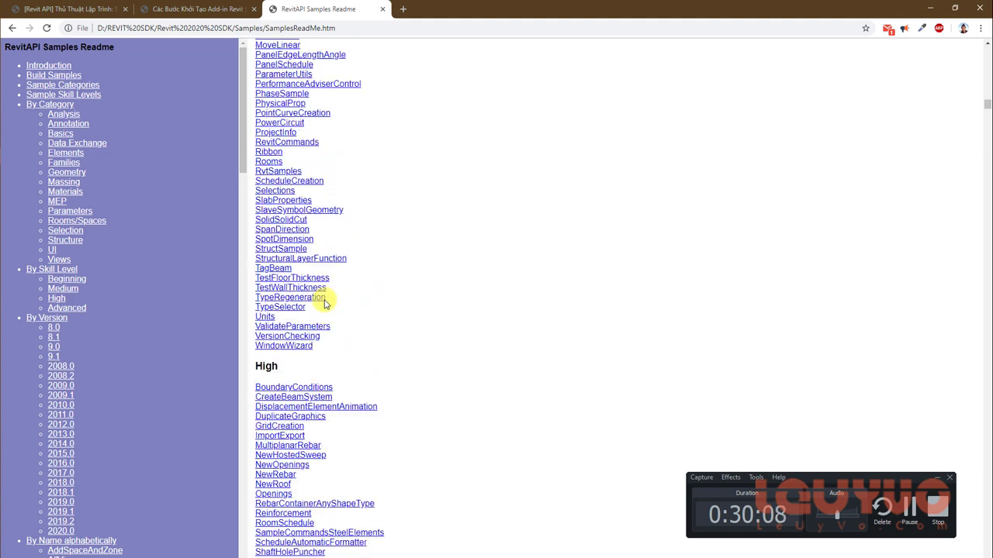
scroll(310, 373, up, 4)
Step: Reopen the Beginning list under By Skill Level and return to Visual Studio
click(66, 270)
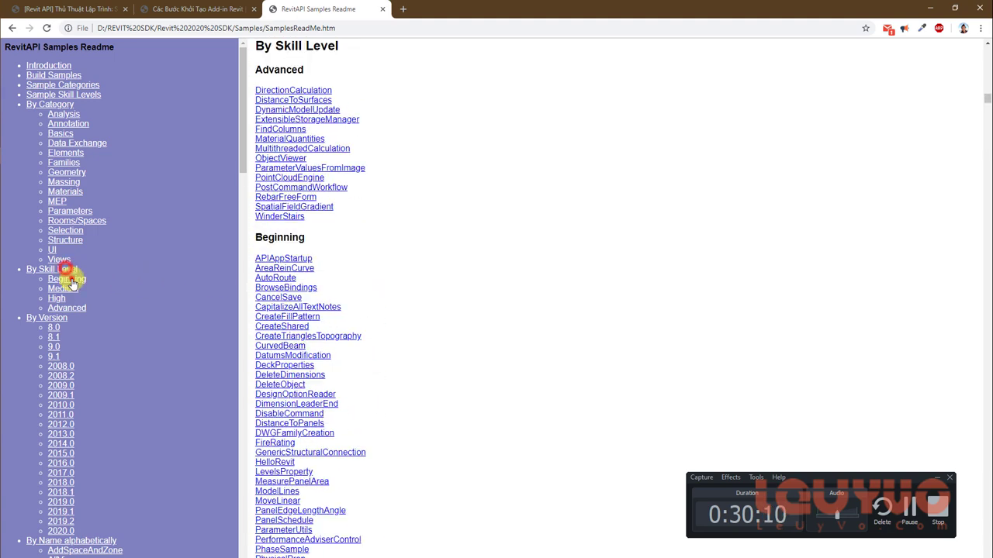
click(66, 278)
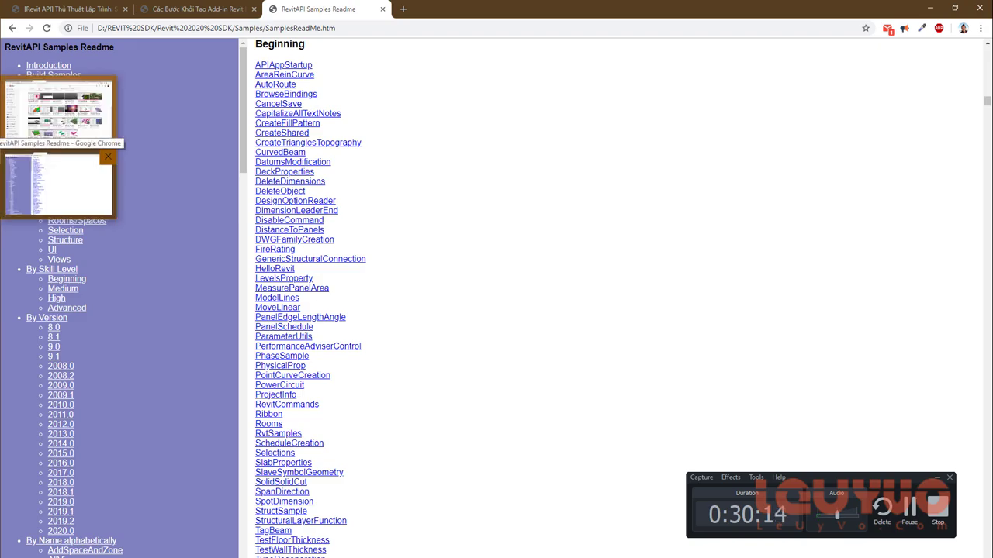
click(21, 176)
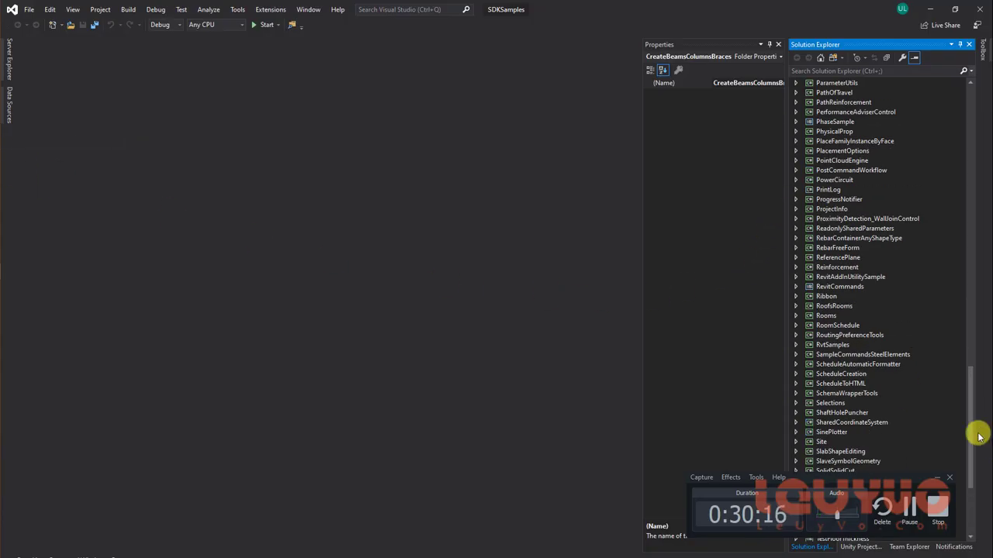
Step: Scroll Solution Explorer to the top and switch through the API help to slide 36 in PowerPoint
drag(972, 431, 984, 142)
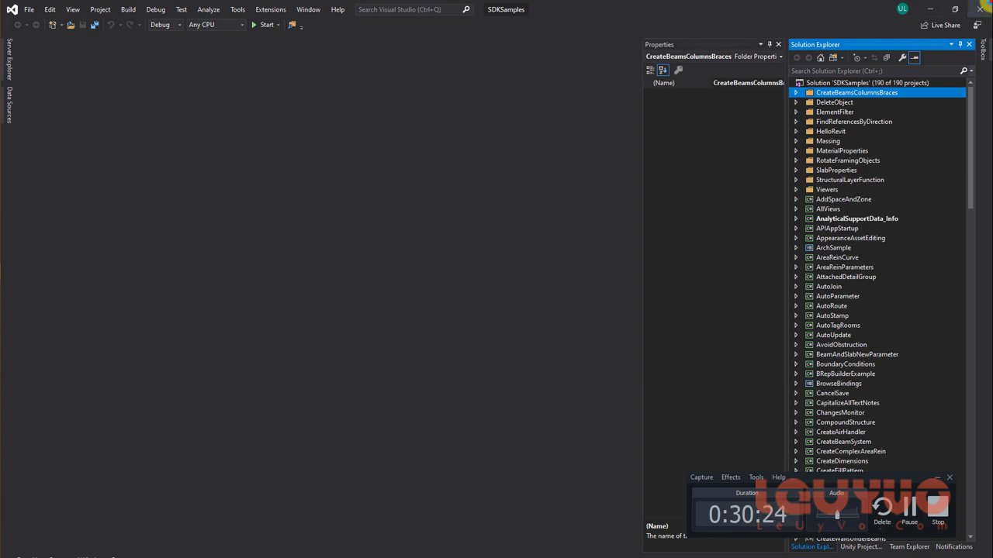
key(alt+Tab)
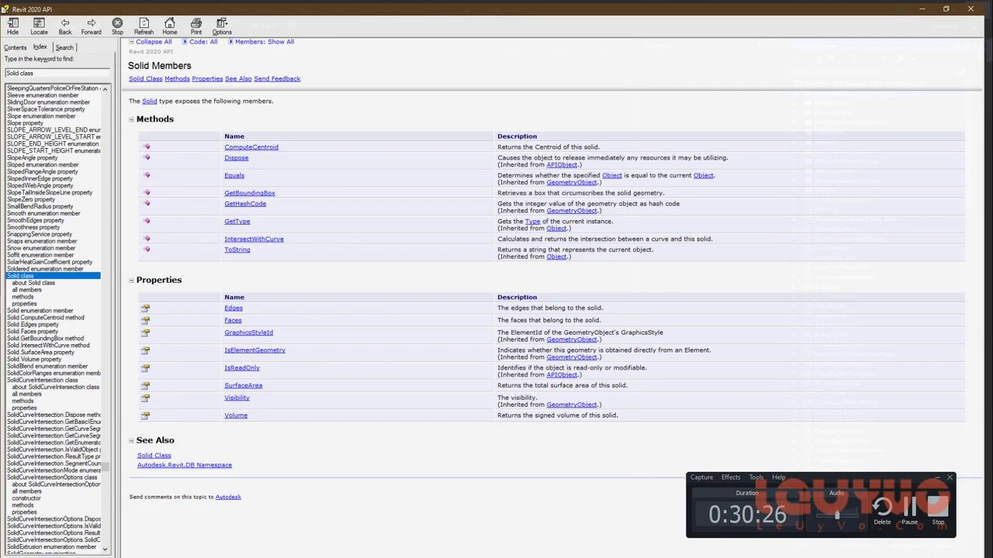
key(alt+Tab)
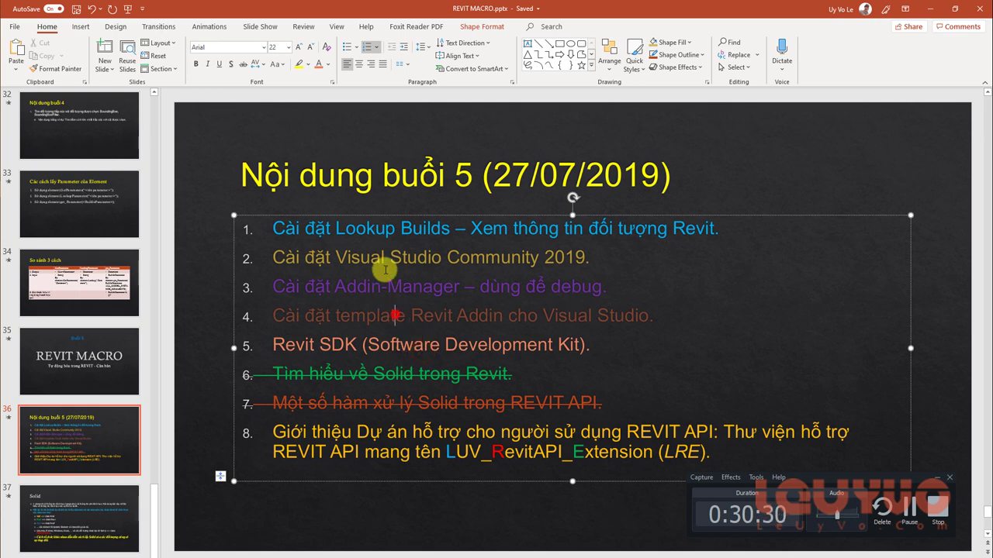
Step: Highlight session 5 outline items 2–5, Visual Studio install through Revit SDK, then return to Command.cs
click(361, 261)
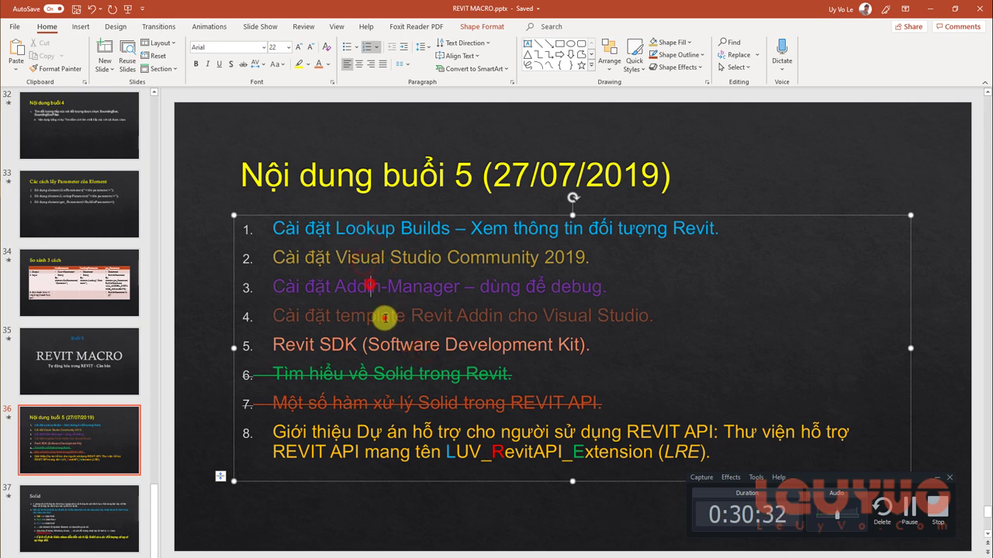
click(441, 345)
drag(594, 349, 273, 256)
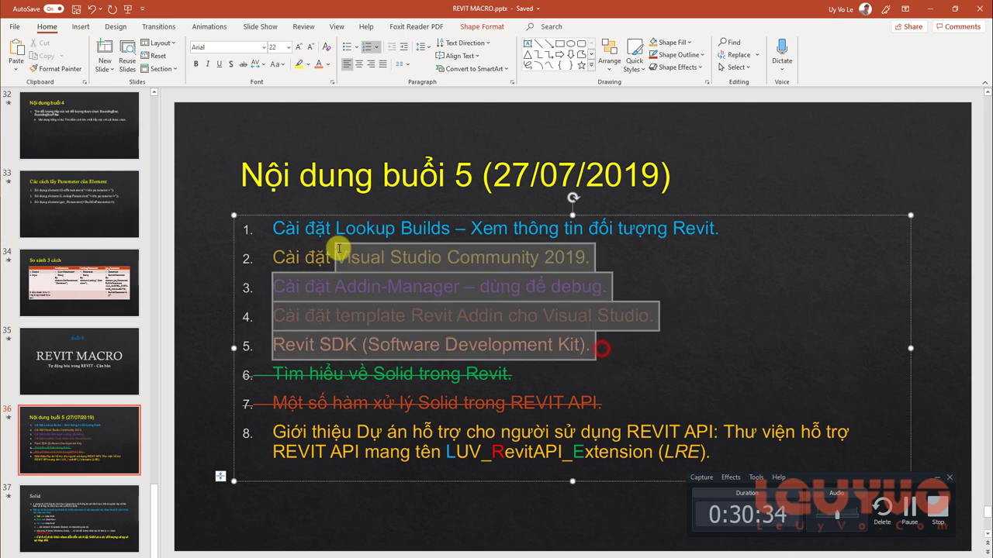
click(459, 403)
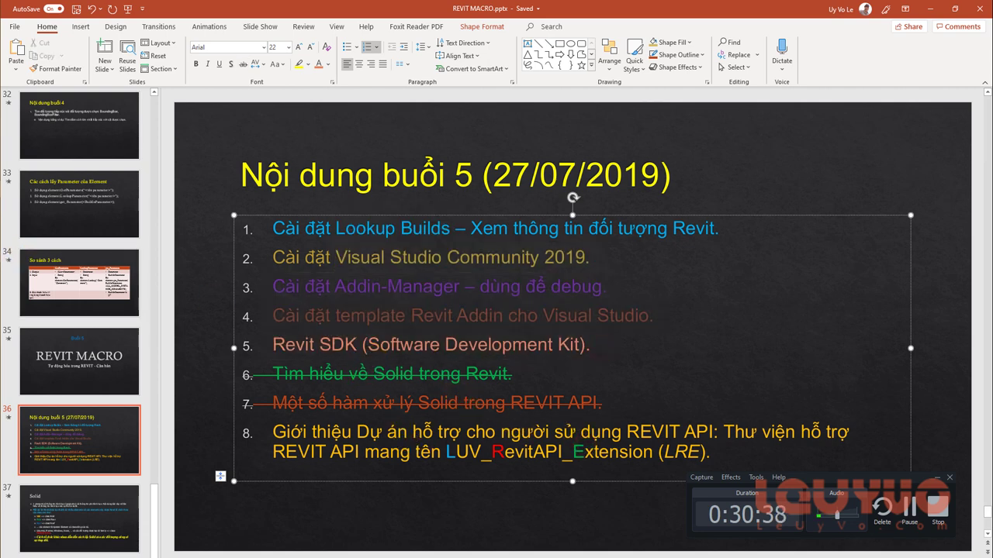
key(alt+Tab)
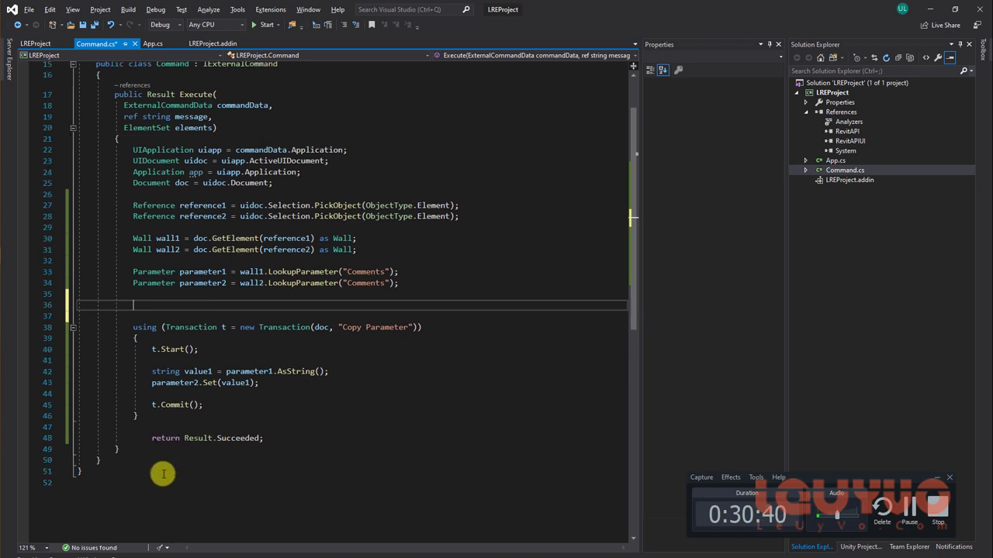
Step: Comment out return Result.Succeeded and add return Result.Cancelled; above it
double_click(153, 439)
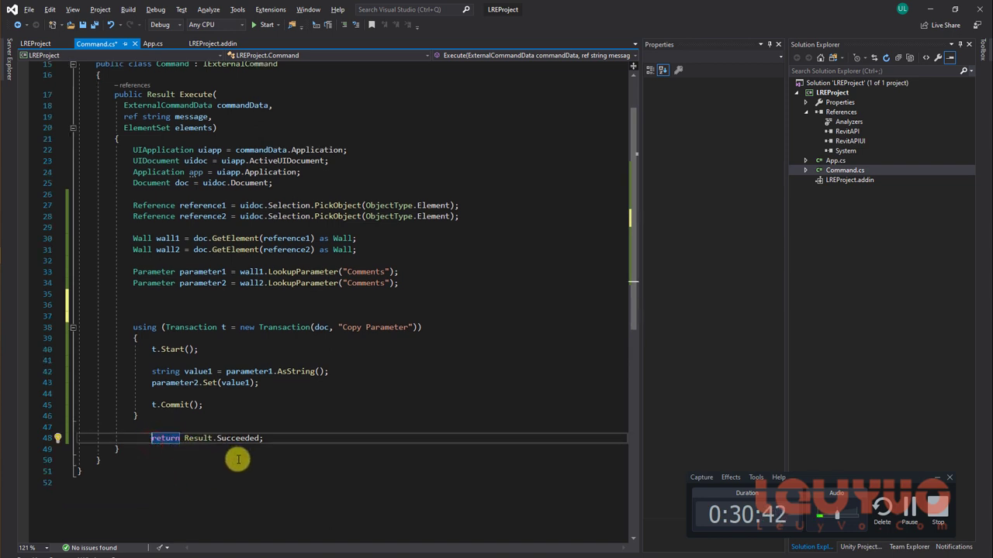
key(shift+Tab)
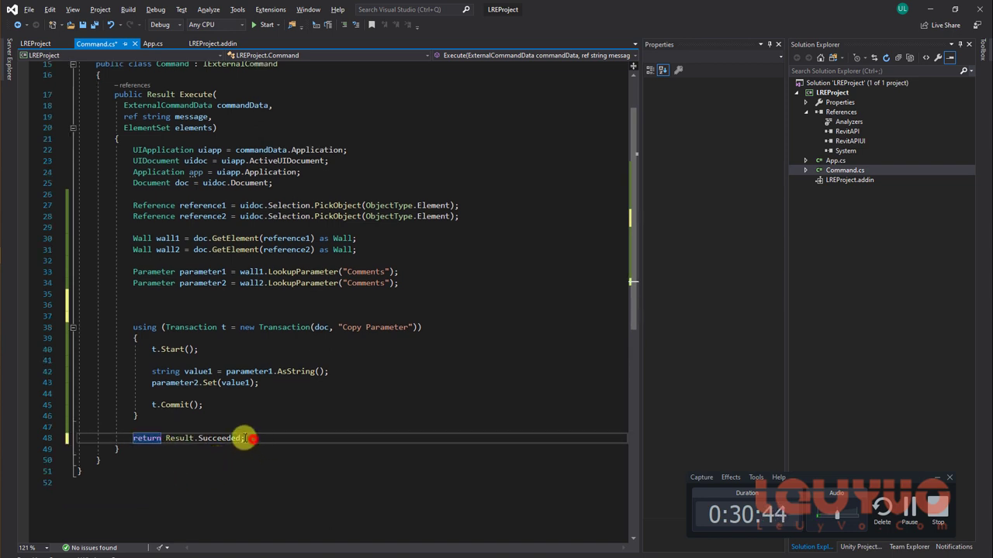
click(244, 439)
key(ctrl+Return)
text(r)
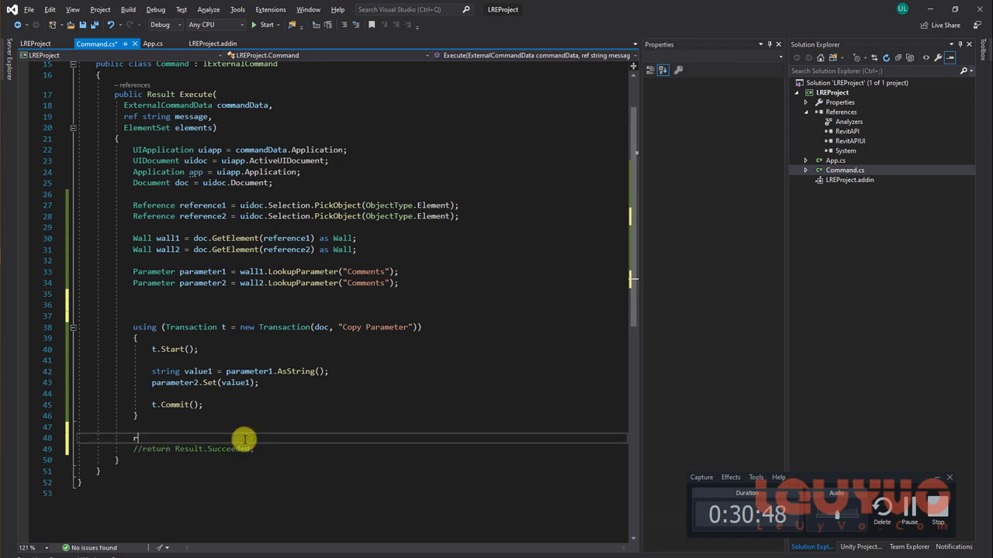
text(eturn Result.)
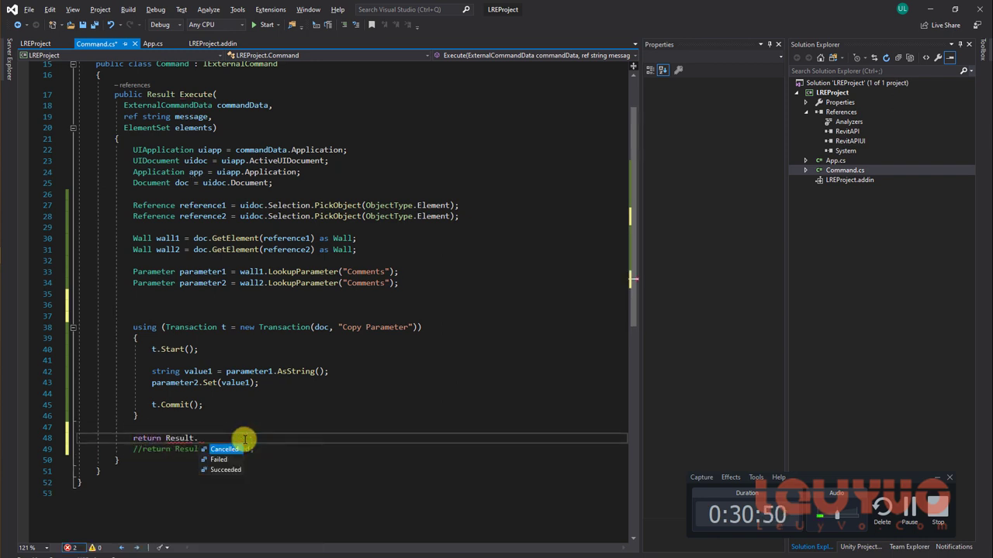
text(;)
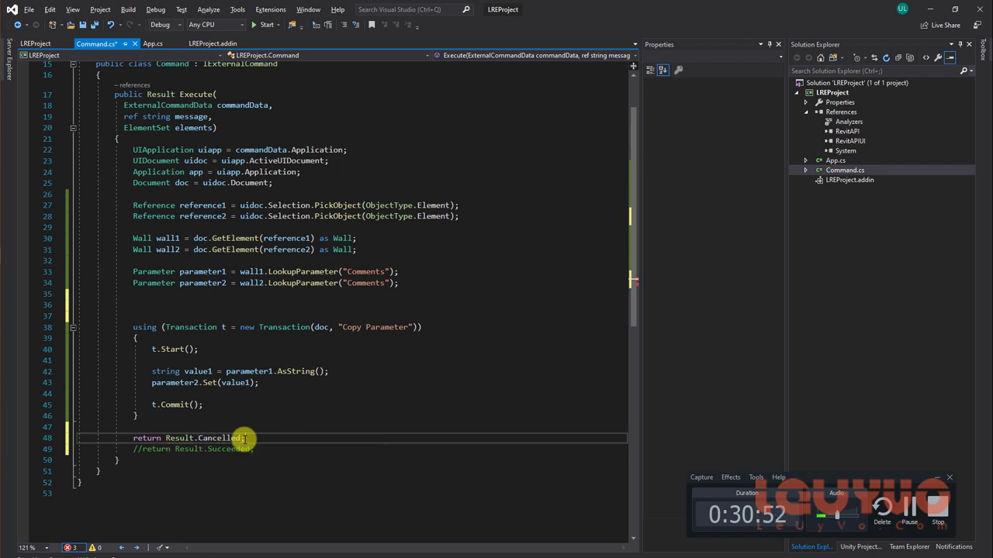
click(241, 426)
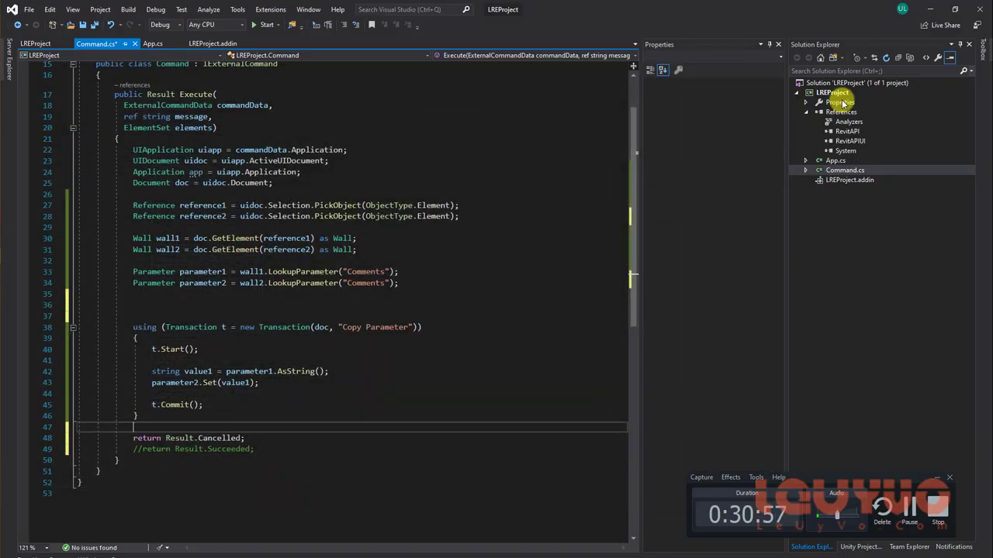
Step: Rebuild the LREProject add-in from Solution Explorer
click(832, 93)
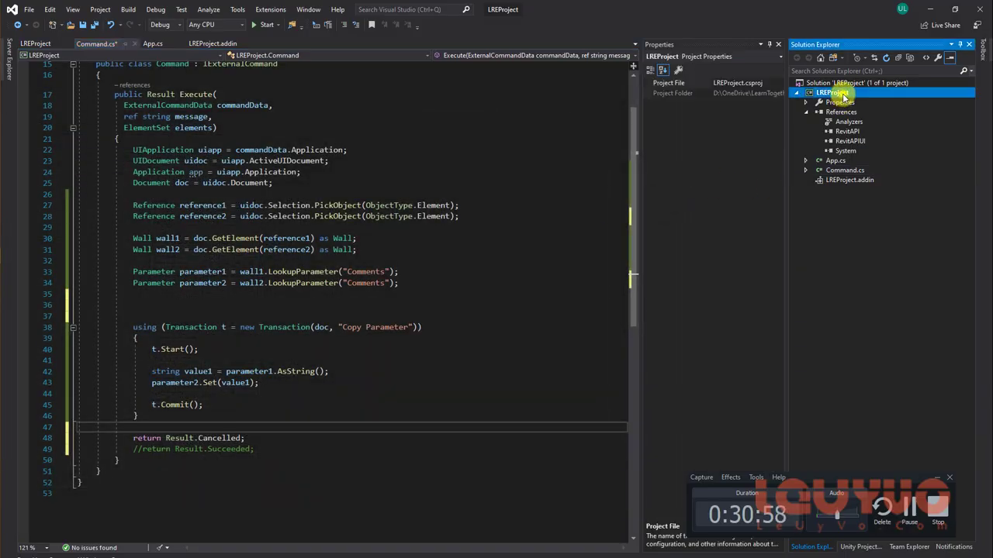
right_click(830, 94)
click(846, 104)
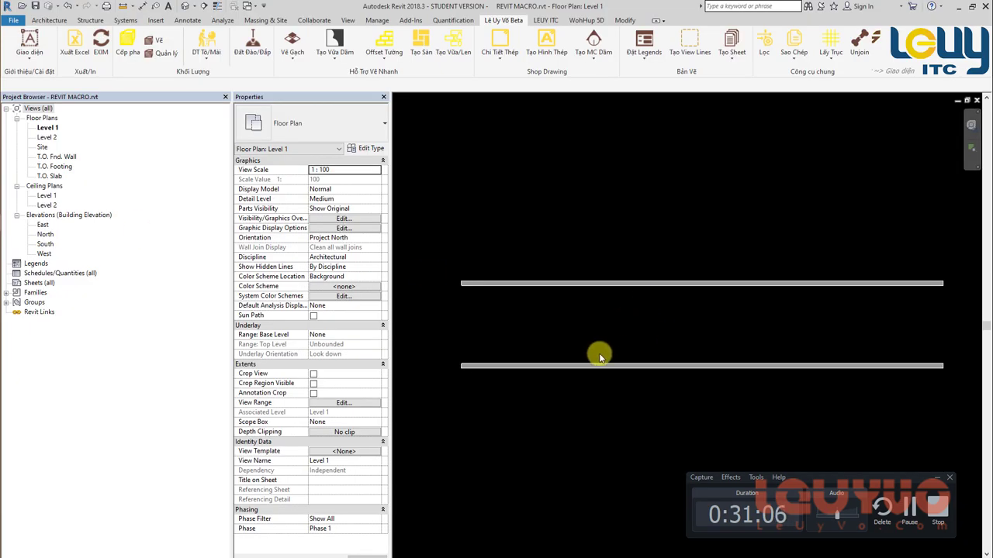
Step: Inspect the lower wall's identity data, then review the Copy Parameter transaction and Cancelled return
click(589, 364)
click(345, 376)
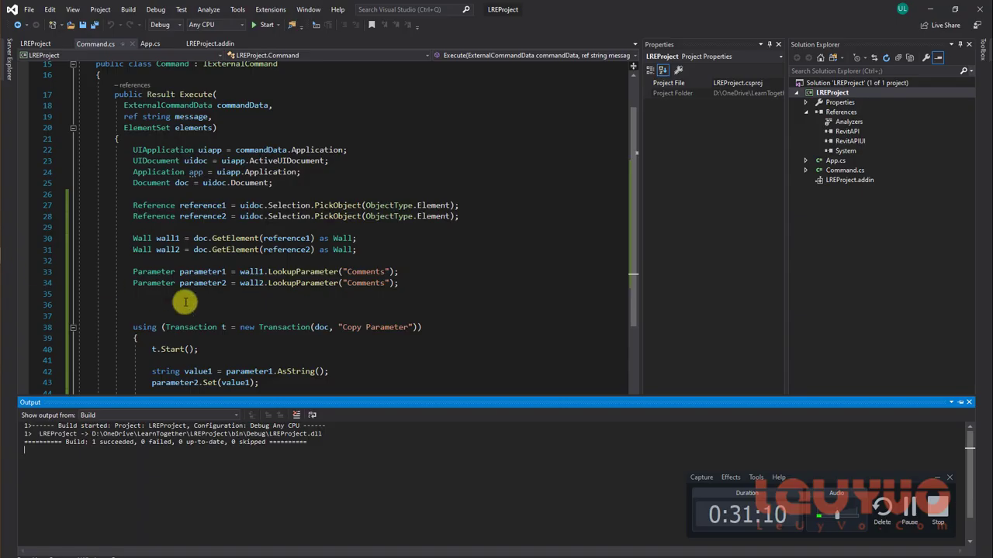
click(251, 326)
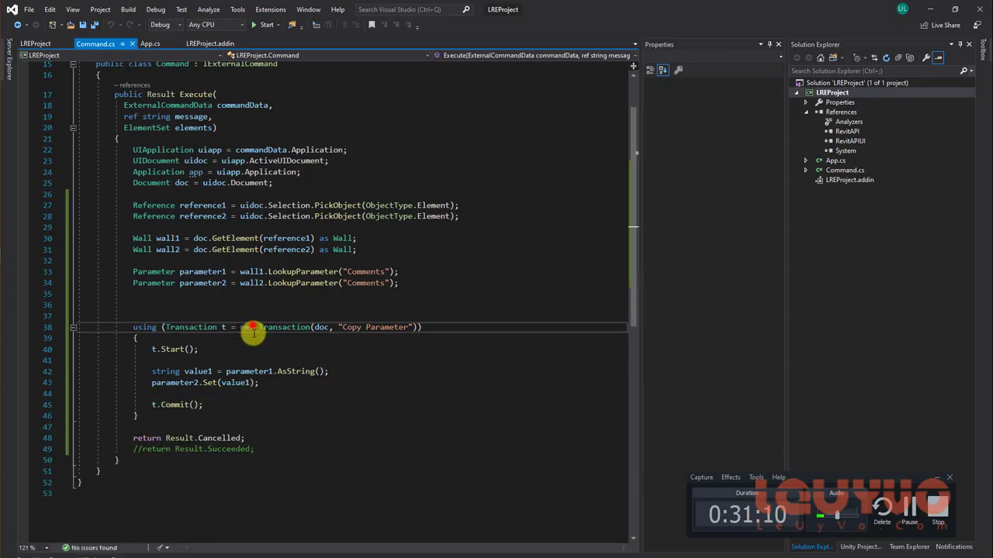
click(203, 438)
key(alt+Tab)
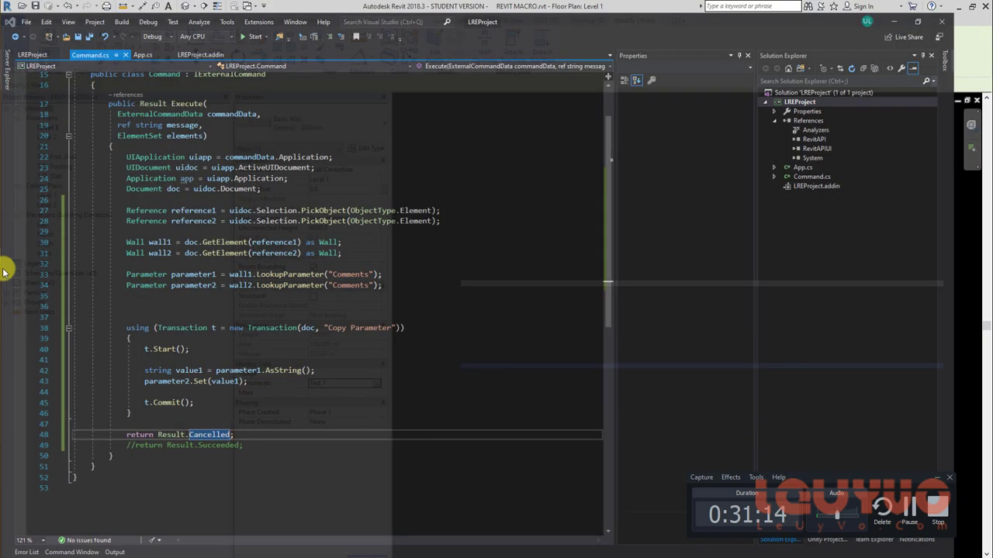
Step: Check the lower wall's Comments value Test 1 and find Copy Parameter in the undo history
click(360, 383)
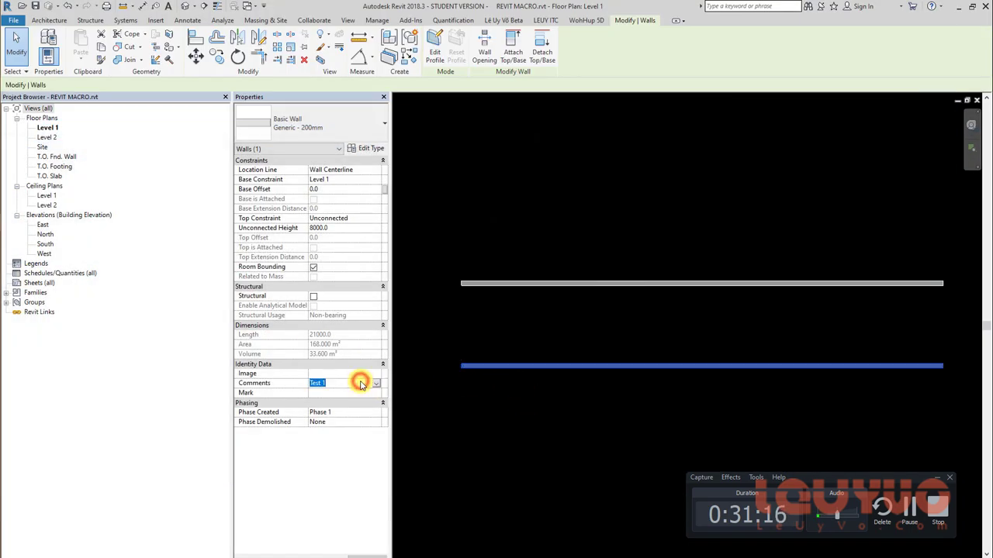
click(509, 398)
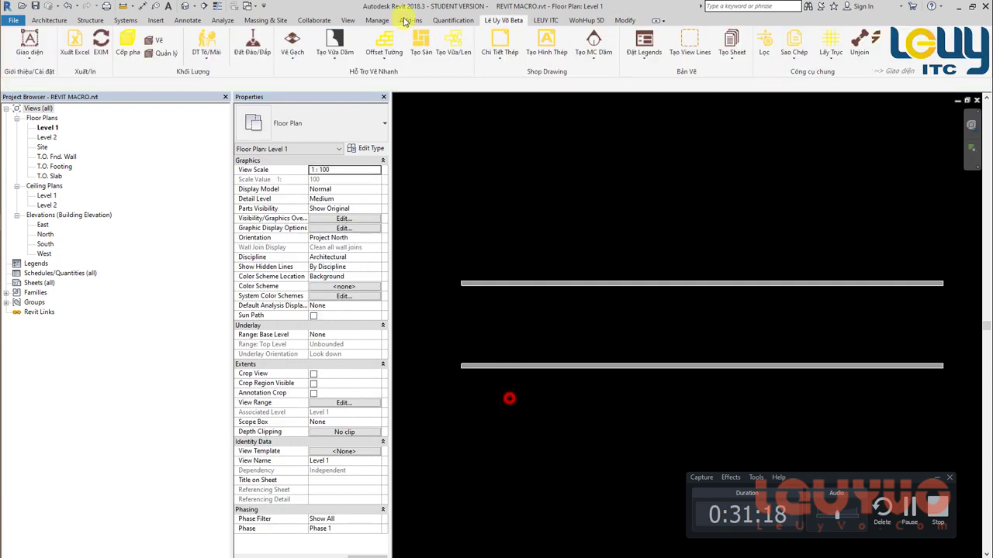
click(78, 7)
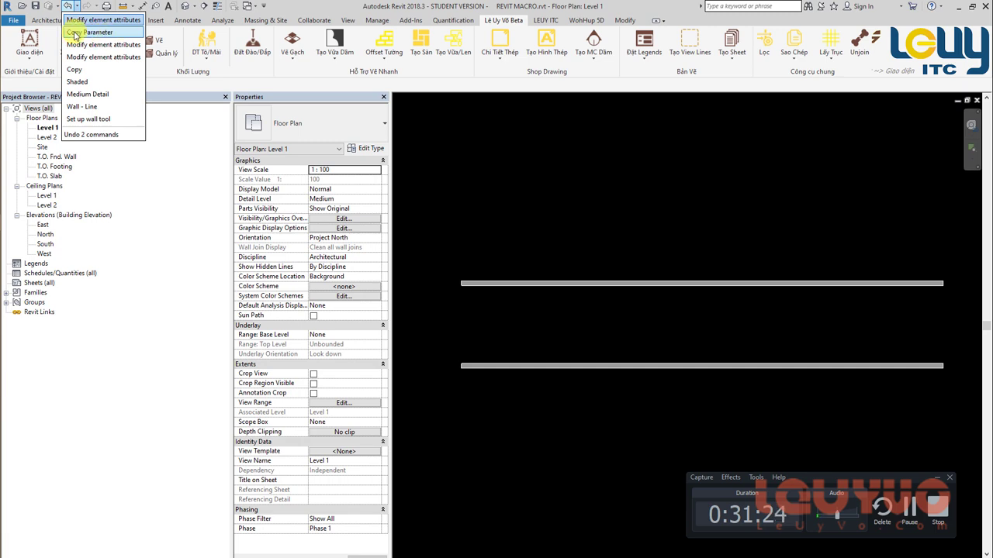
Step: Compare the Copy Parameter transaction name in code, then select the lower and upper walls
key(alt+Tab)
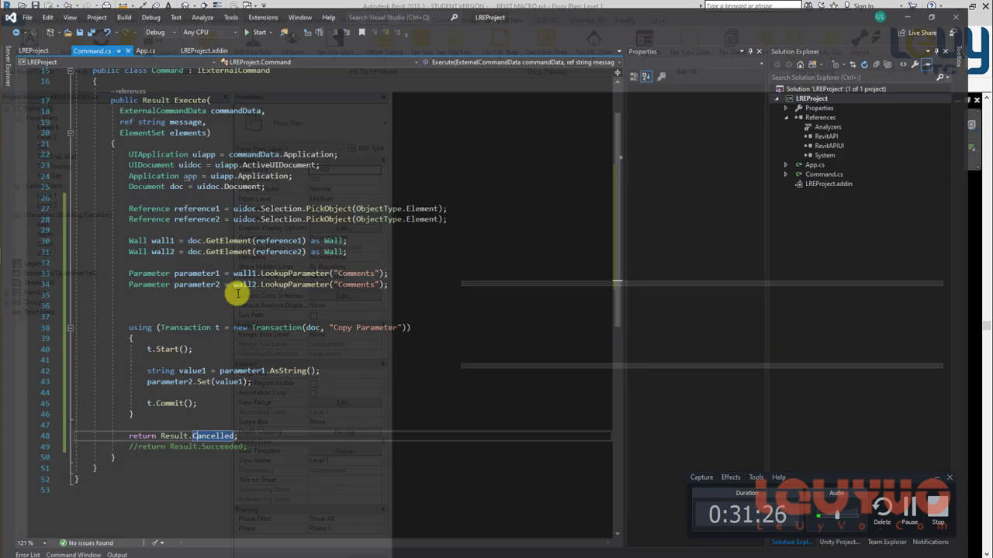
drag(339, 326, 420, 329)
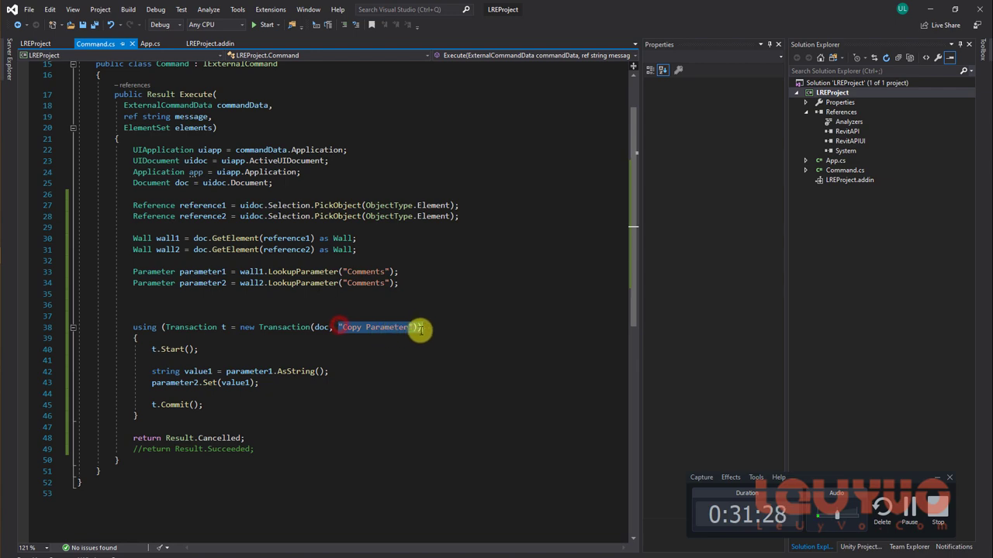
click(418, 330)
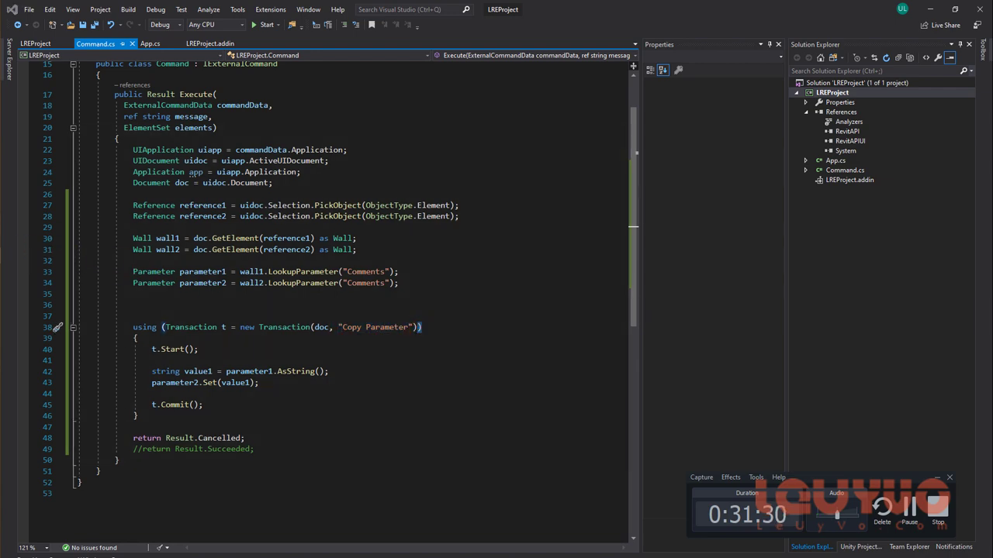
key(alt+Tab)
click(667, 371)
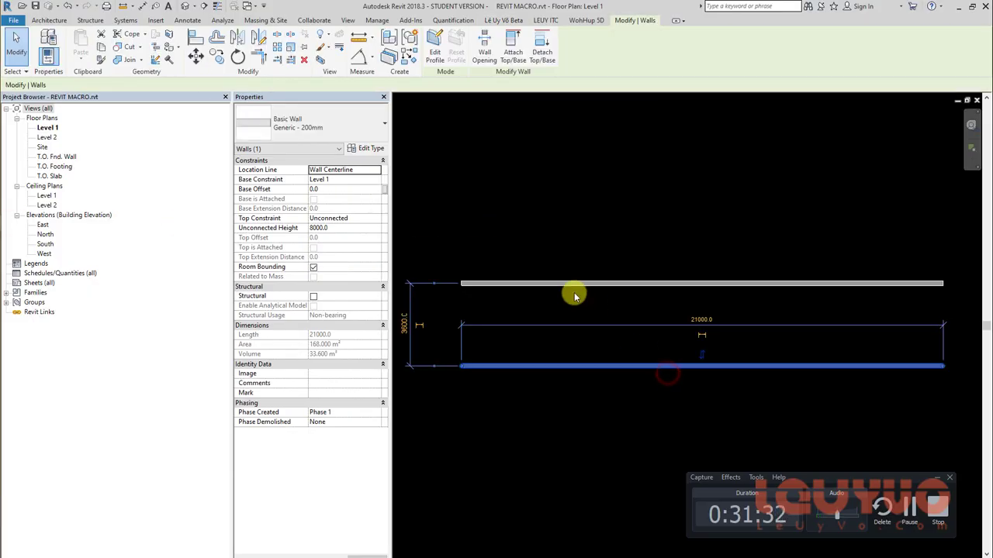
click(576, 283)
Step: Deselect the walls and choose LREProject.Command in the Add-In Manager
click(538, 197)
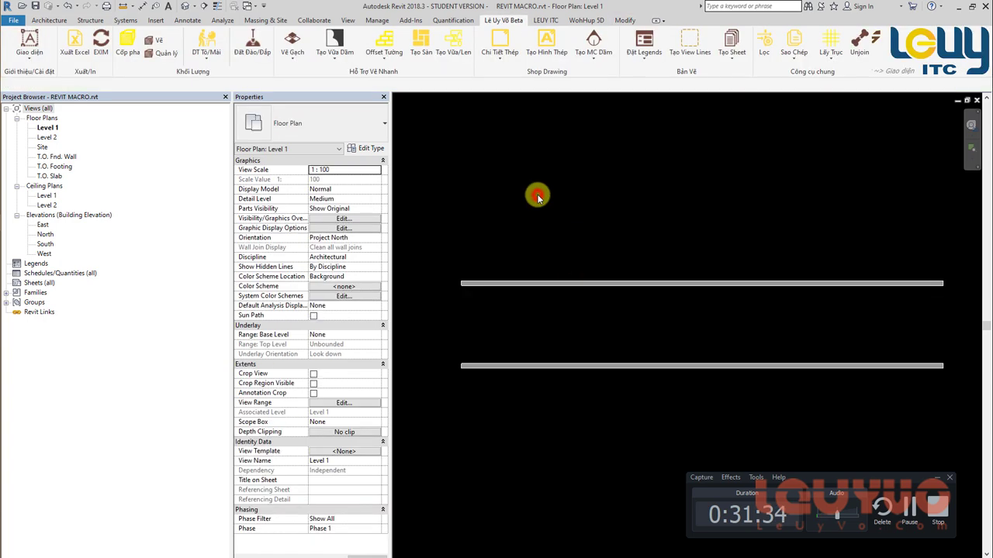
key(Return)
scroll(512, 232, down, 3)
scroll(523, 255, down, 3)
scroll(543, 280, down, 3)
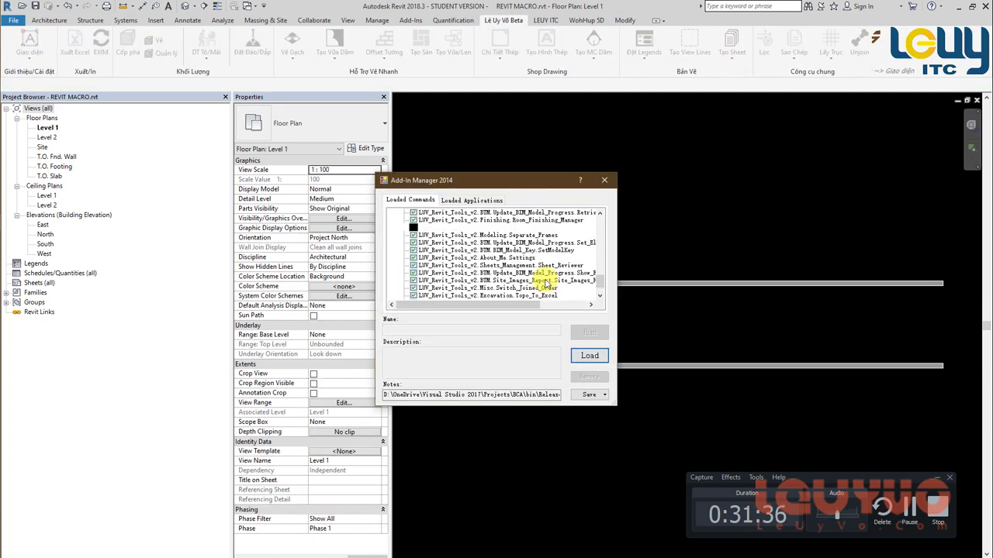
scroll(543, 276, up, 5)
scroll(465, 259, up, 5)
scroll(423, 256, up, 5)
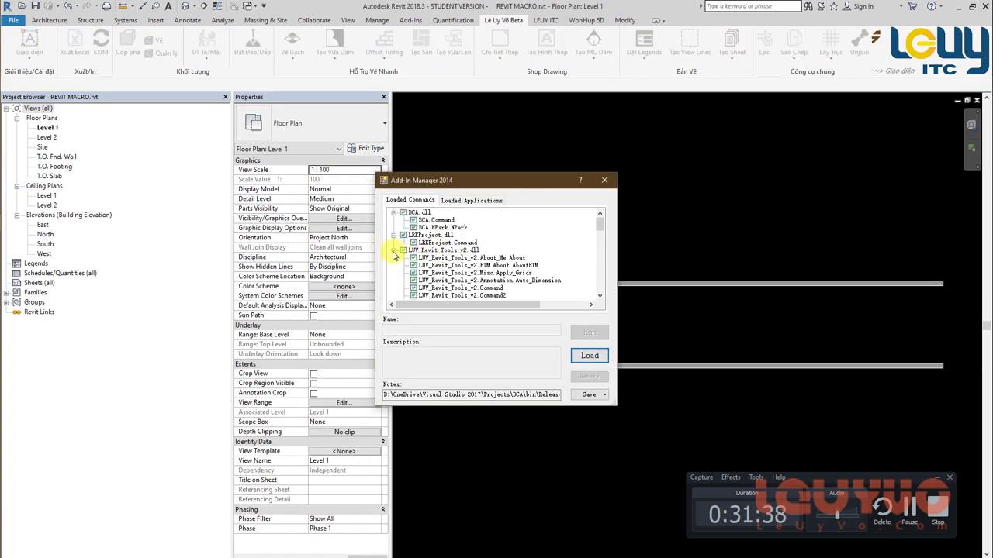
click(394, 250)
click(448, 243)
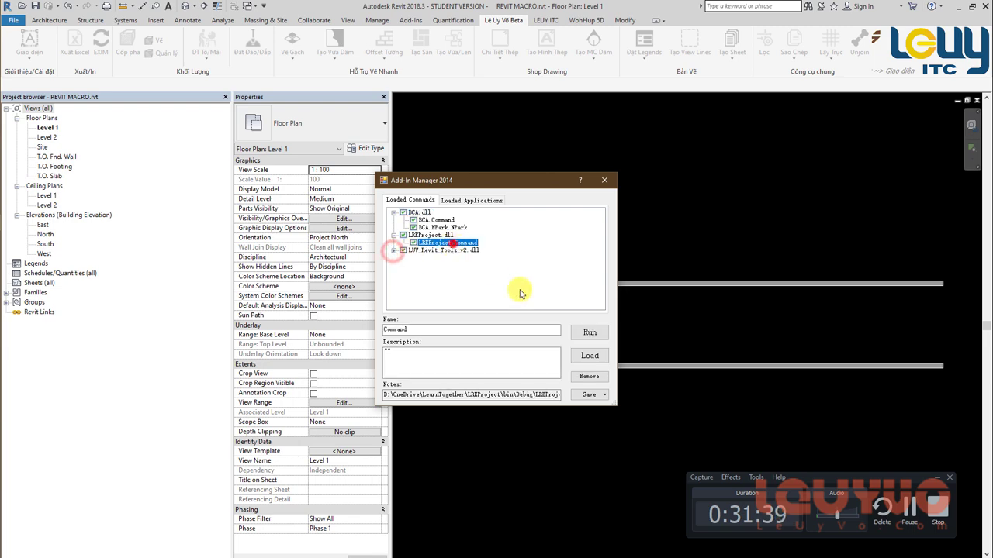
Step: Run LREProject from the upper wall to the lower wall and confirm the undo history shows no change
click(587, 333)
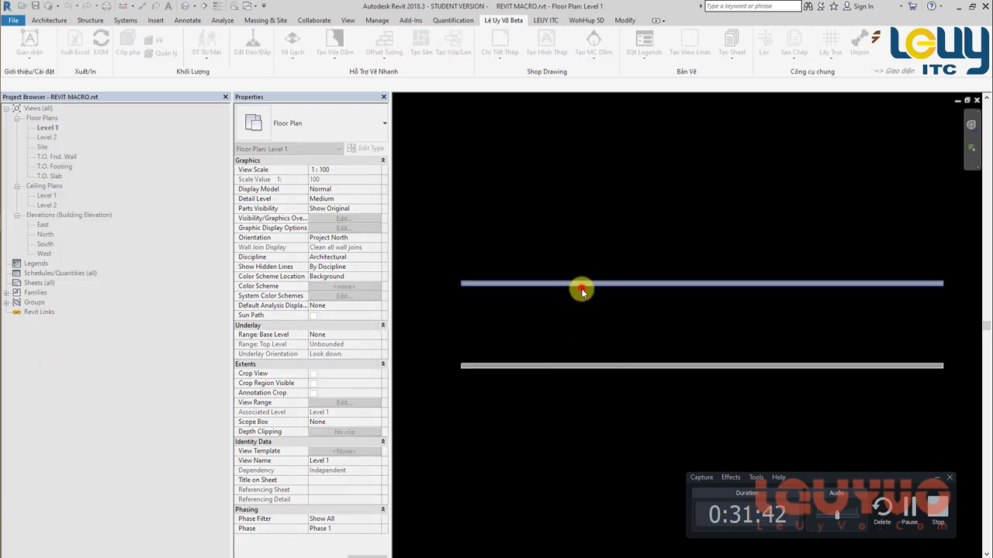
click(581, 287)
click(580, 366)
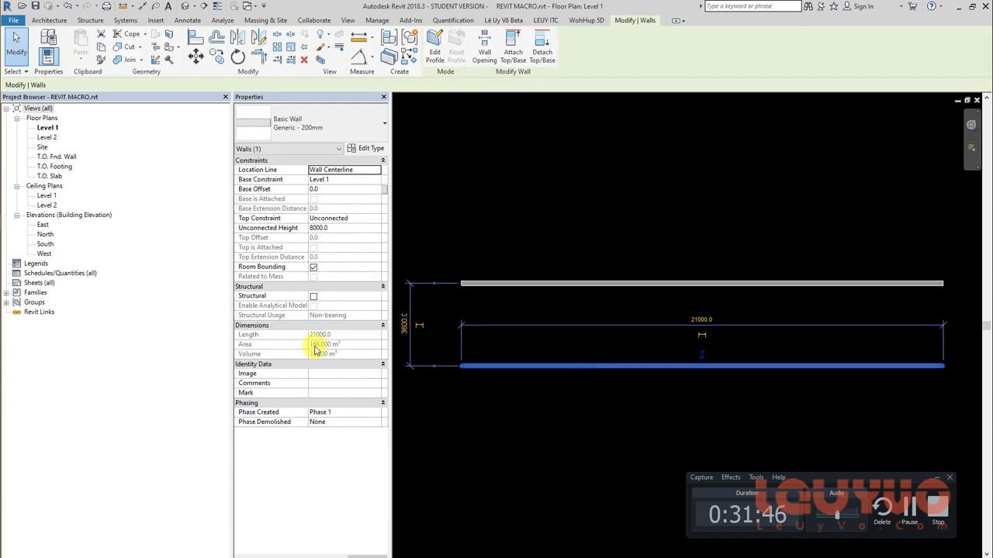
click(79, 6)
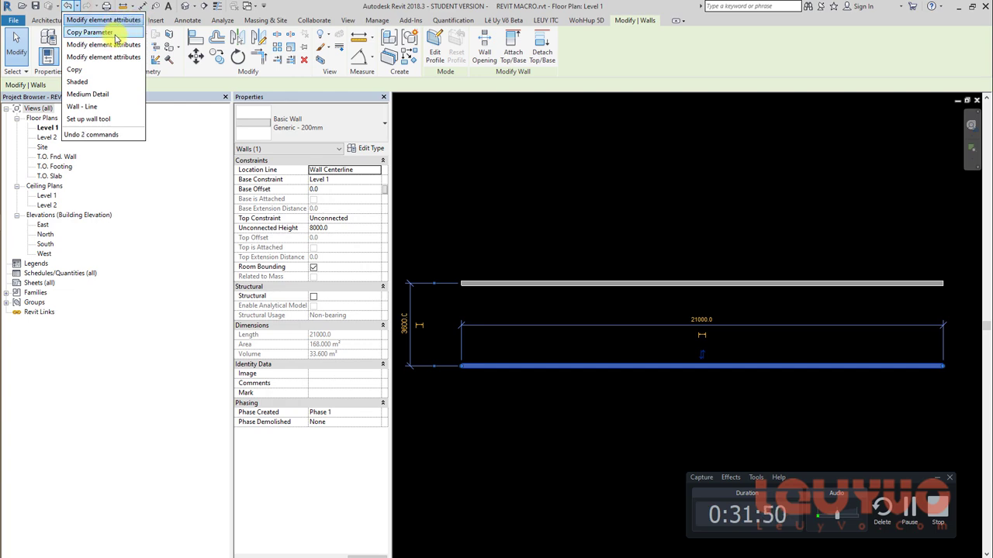
click(510, 197)
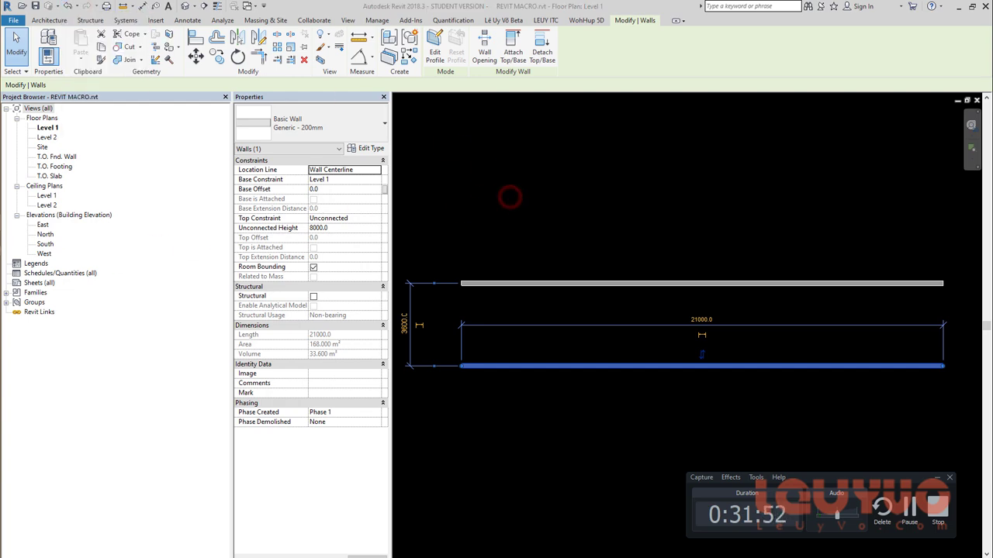
key(alt+Tab)
Step: Change the Execute return value from Result.Cancelled to Result.Failed
double_click(219, 439)
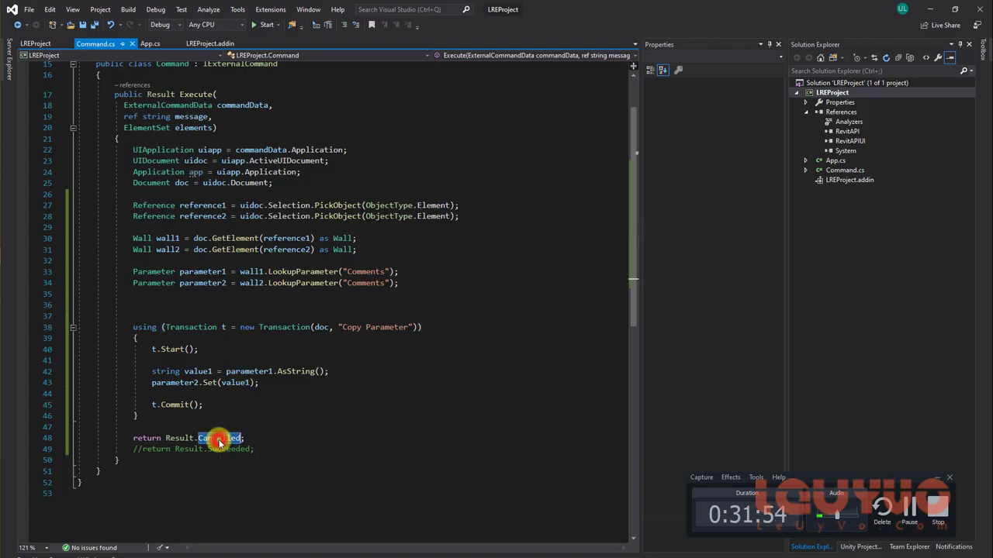
text(S)
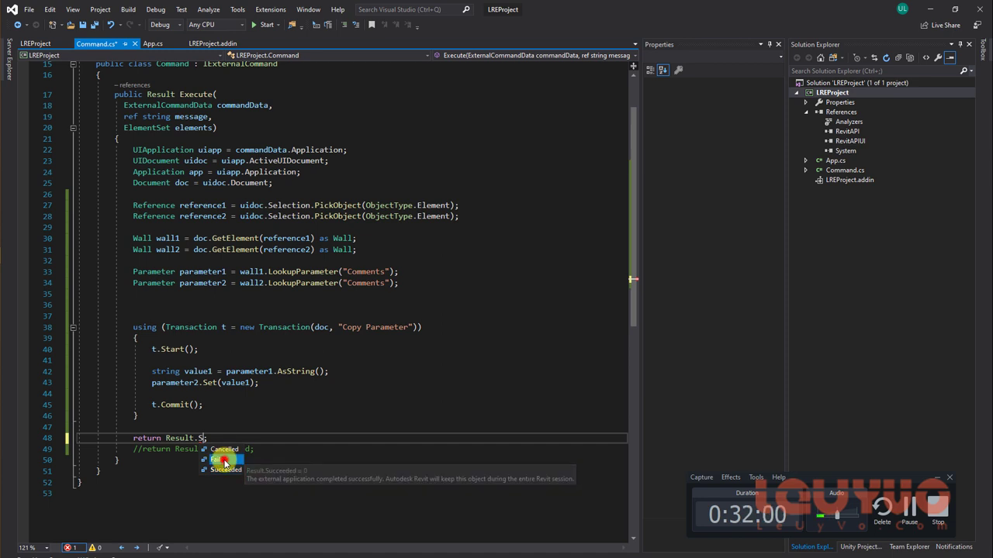
double_click(225, 459)
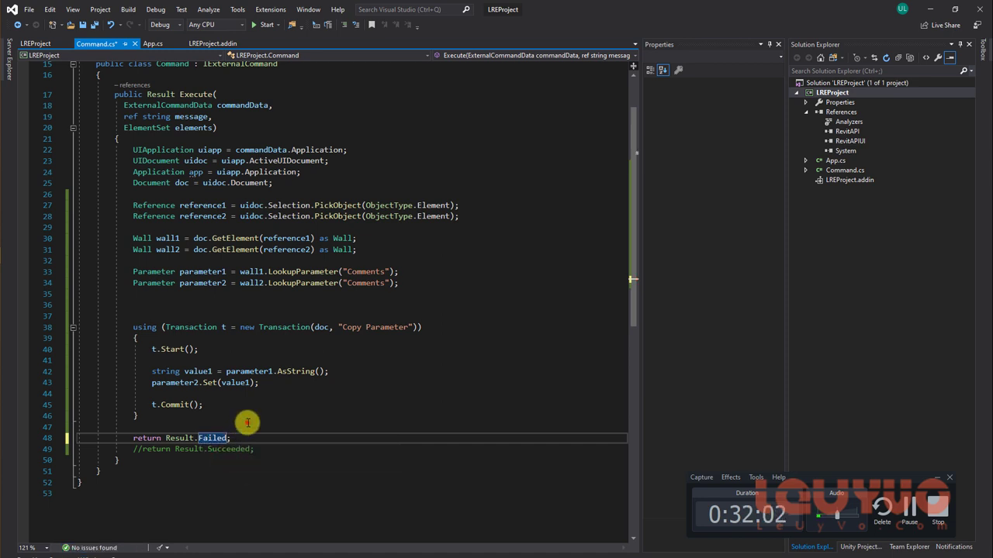
Step: Start a new 'message' assignment line above the return statement
click(248, 422)
click(252, 417)
key(Return)
key(Return)
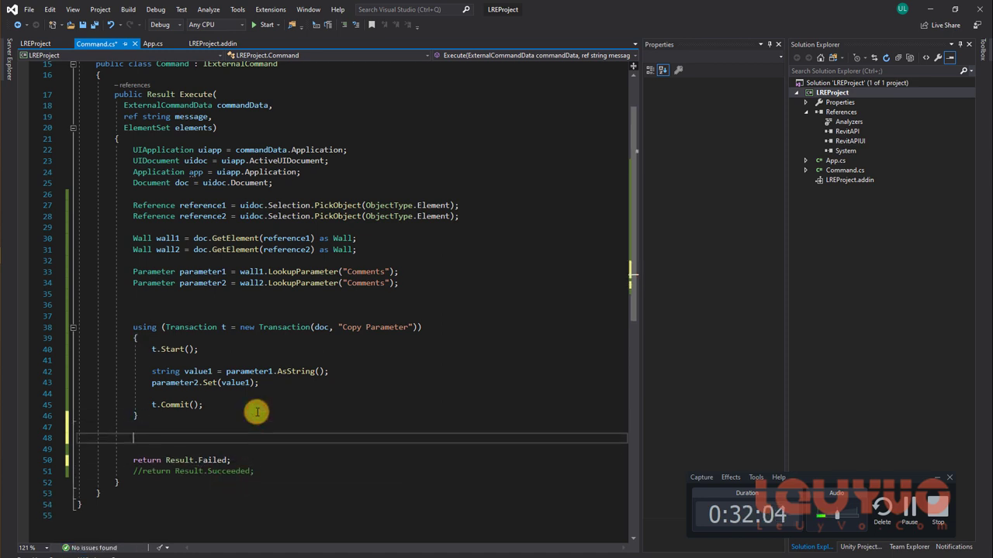
text(message = "Tôi không muốn lưu vào Revit.";)
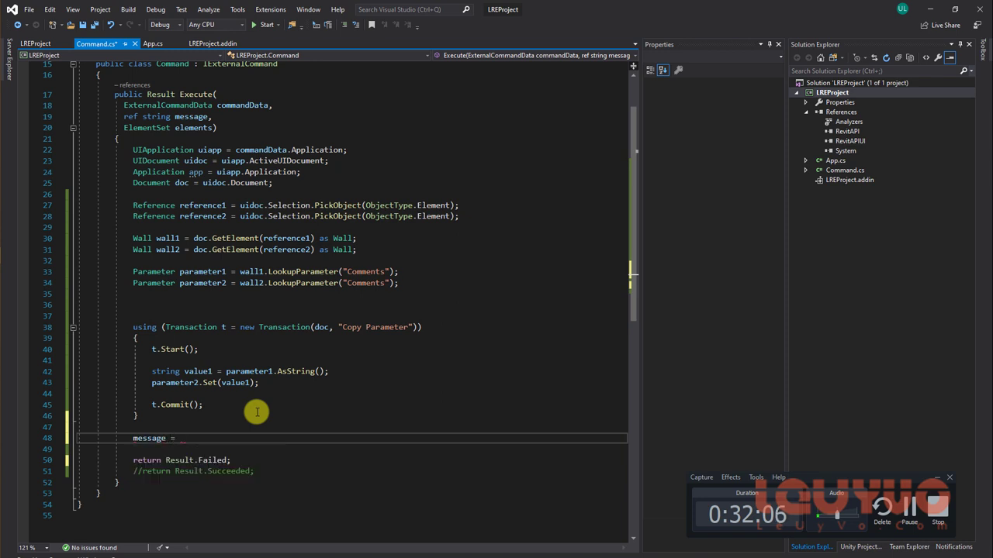
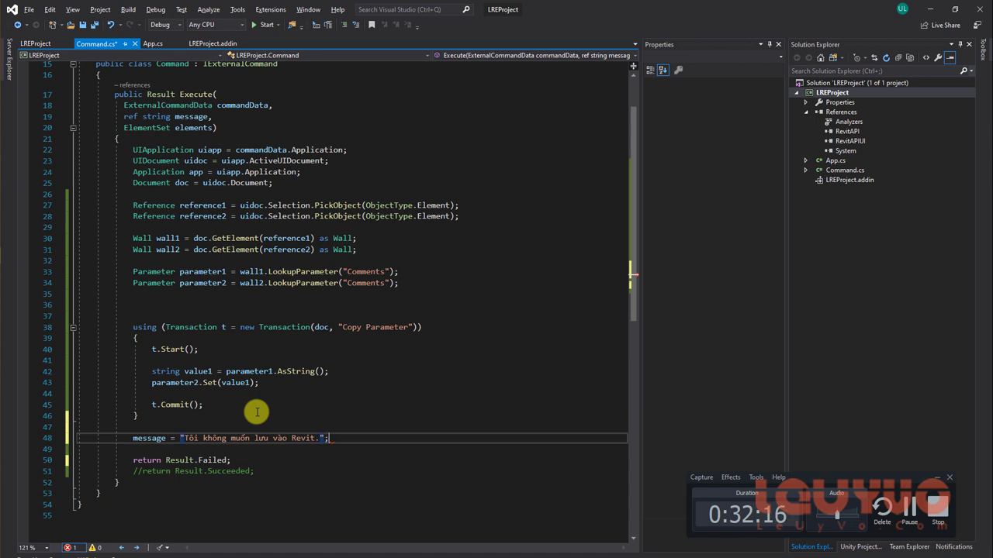
Step: Review where the ref string message parameter is declared and assigned in Command.cs
double_click(155, 438)
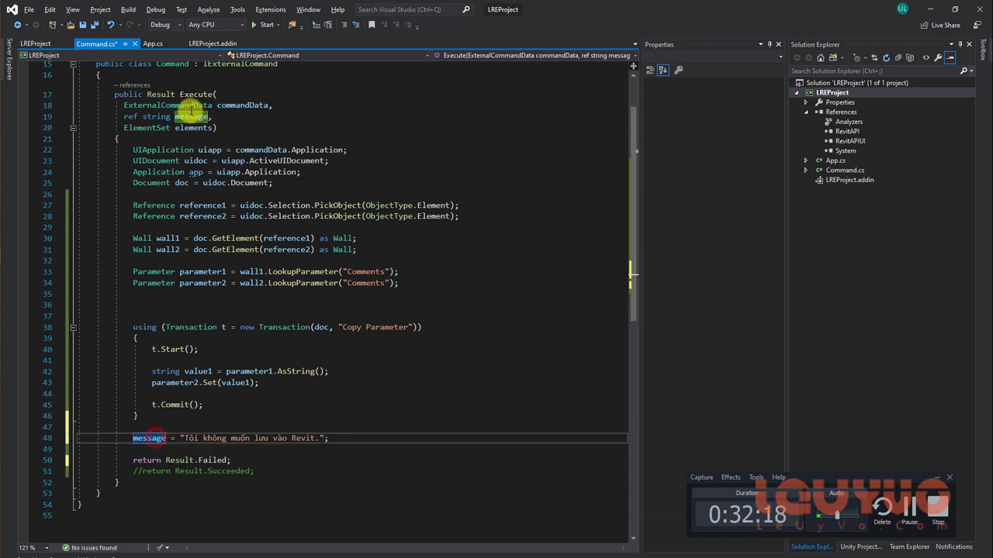
drag(211, 116, 143, 116)
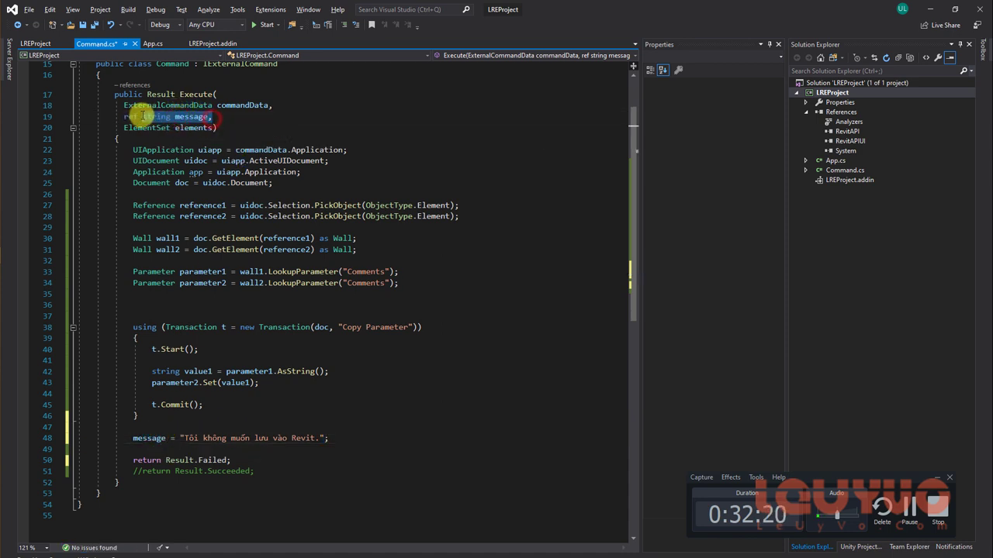
click(147, 438)
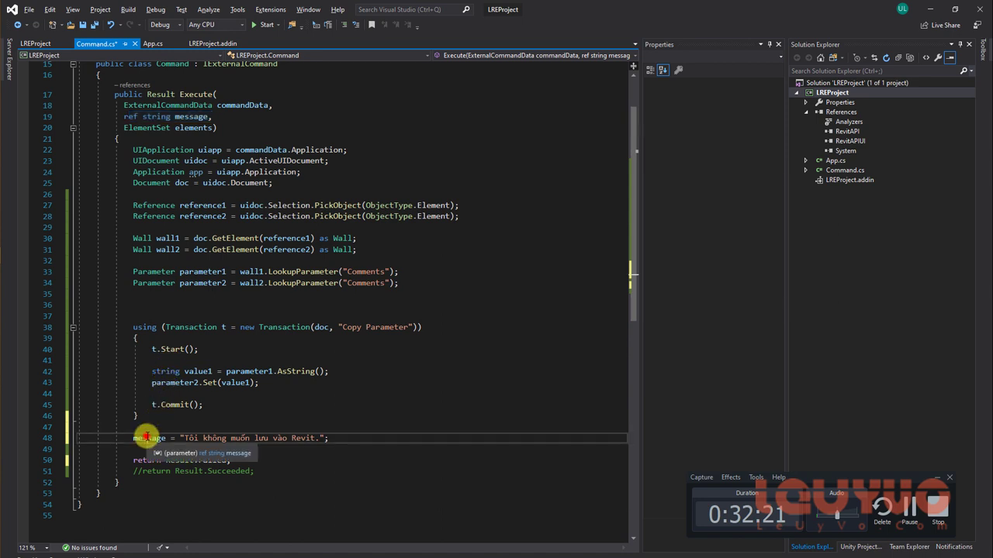
click(260, 482)
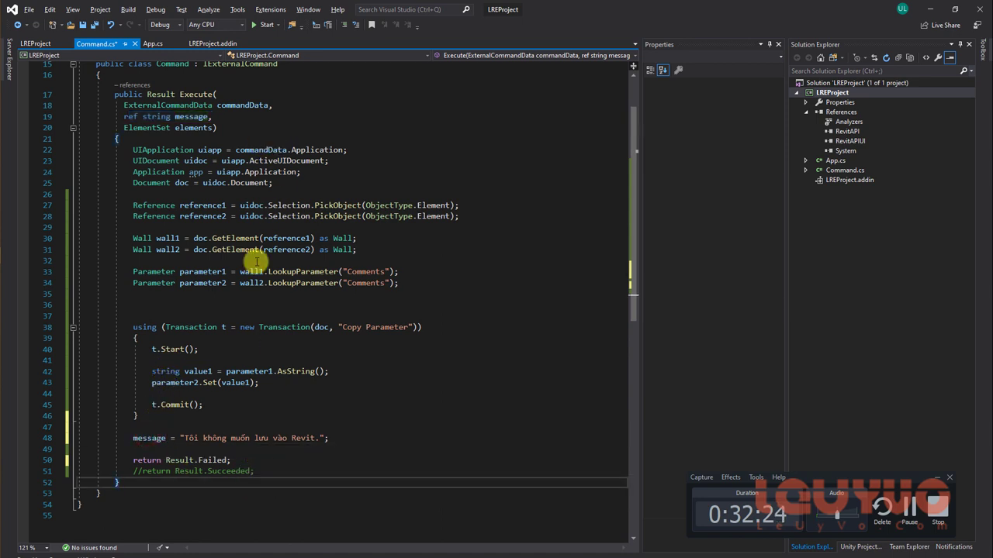
Step: Build LREProject, saving Command.cs as Unicode to keep the Vietnamese message
click(830, 94)
right_click(828, 94)
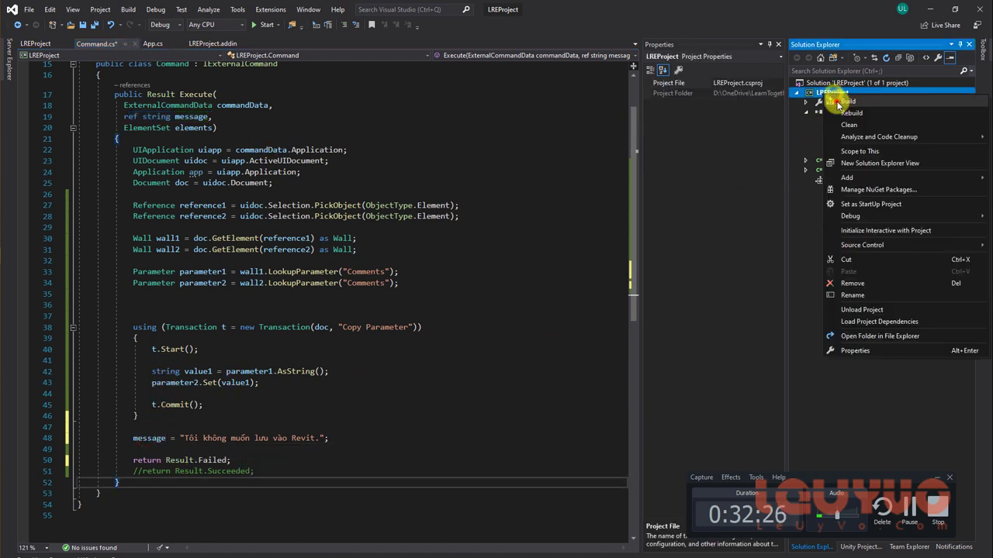
click(843, 113)
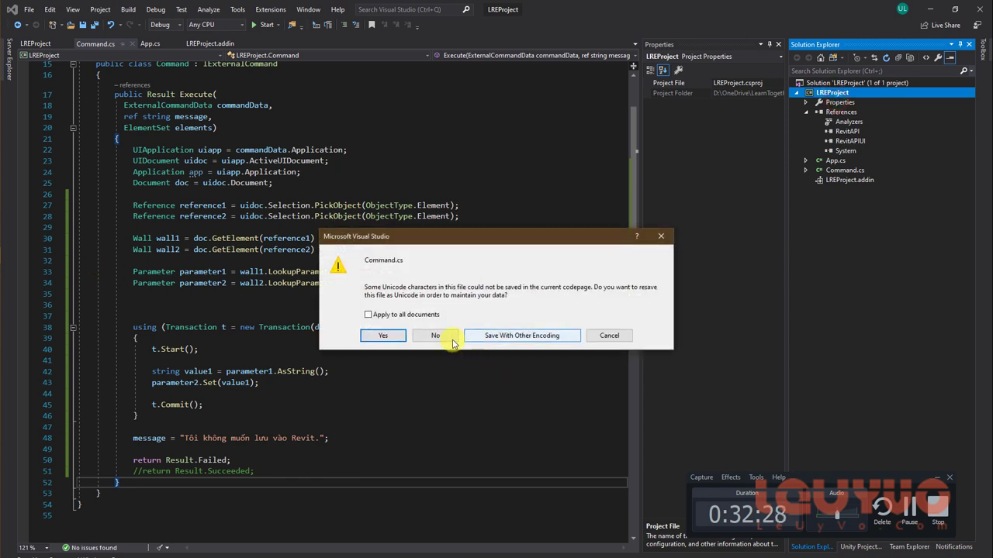
click(382, 335)
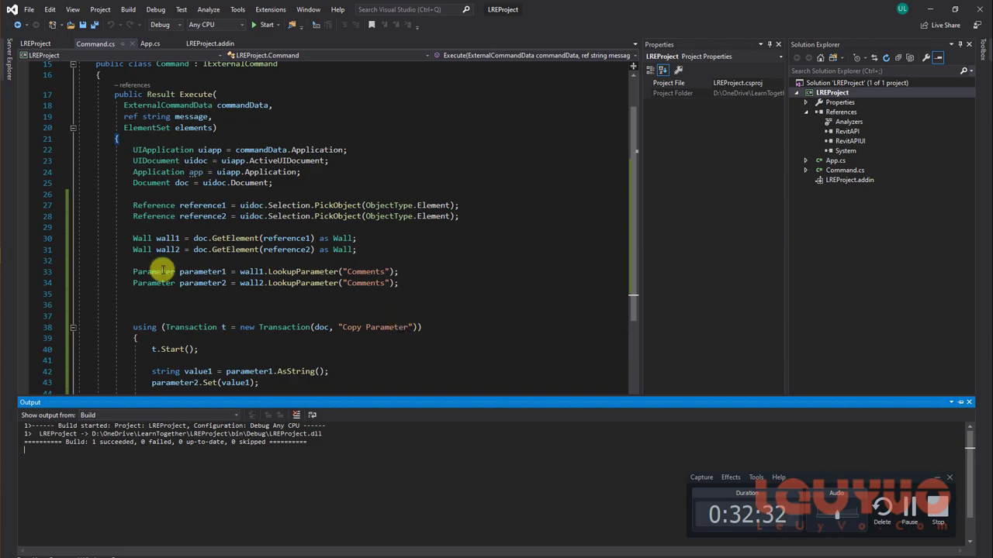
Step: Run the LREProject command in Revit, picking the upper wall then the lower wall
key(alt+Tab)
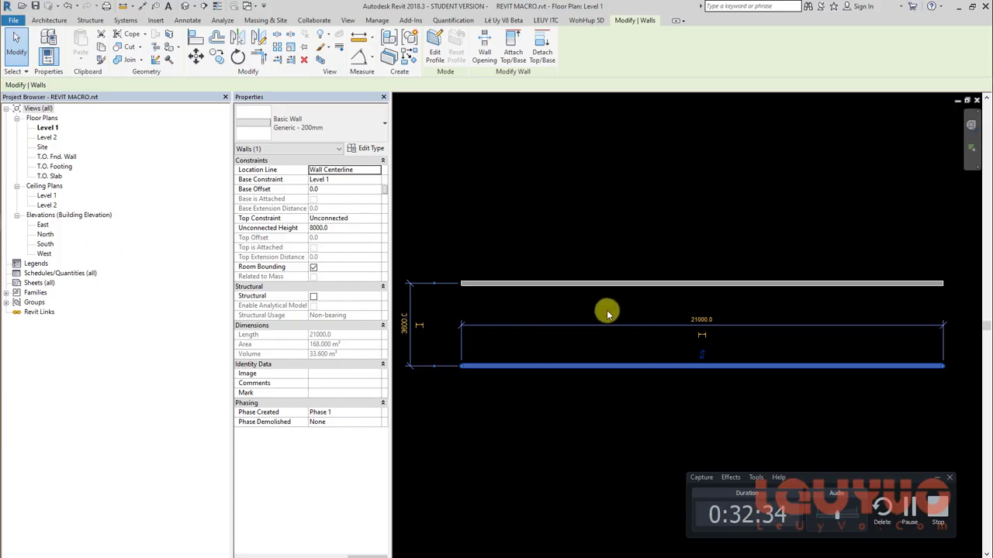
key(Escape)
key(Return)
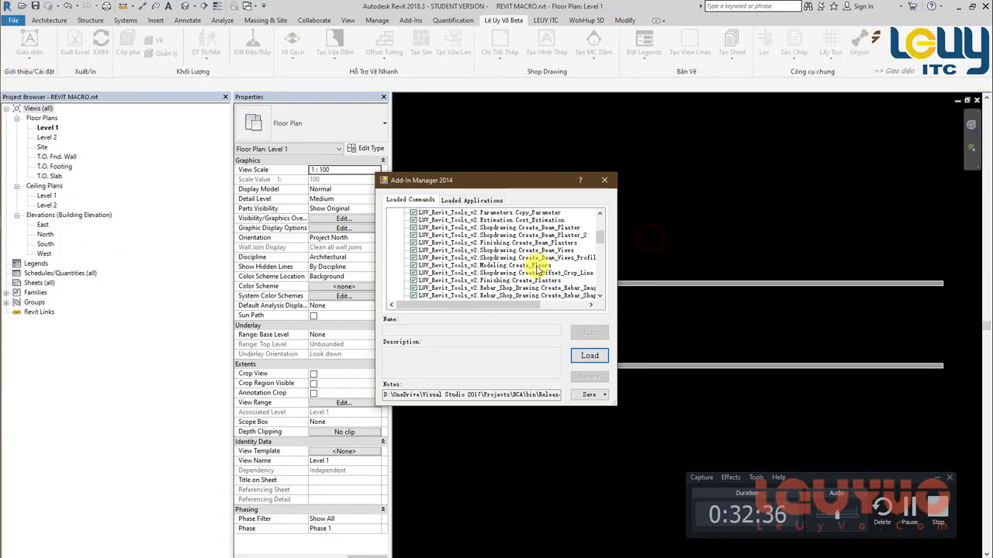
double_click(466, 246)
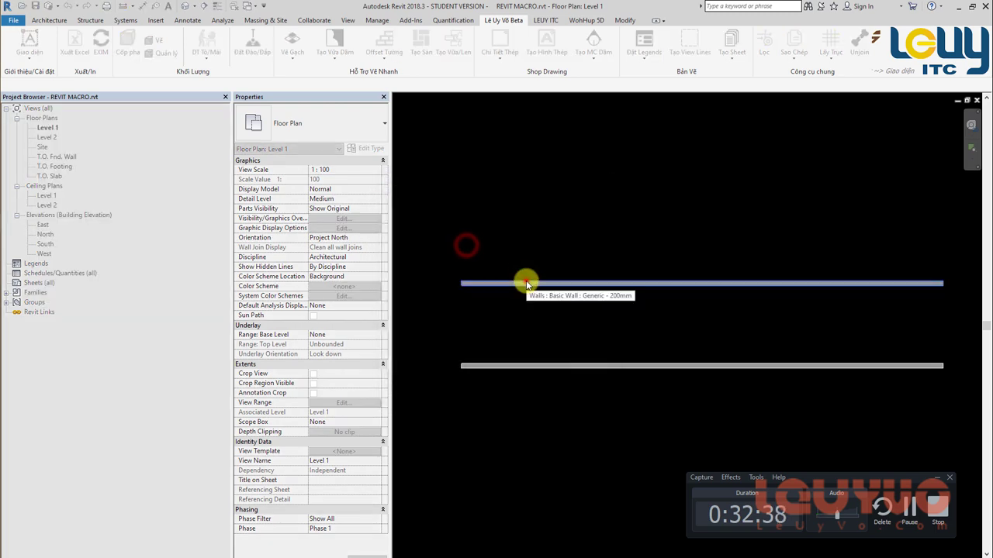
click(526, 280)
click(543, 367)
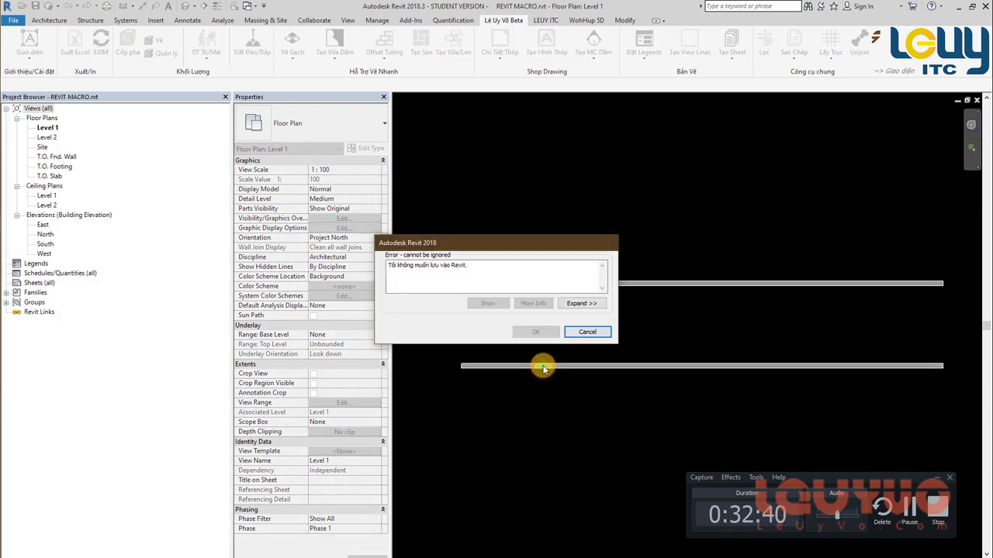
mouse_move(497, 242)
mouse_down()
mouse_move(469, 139)
mouse_move(360, 161)
mouse_up()
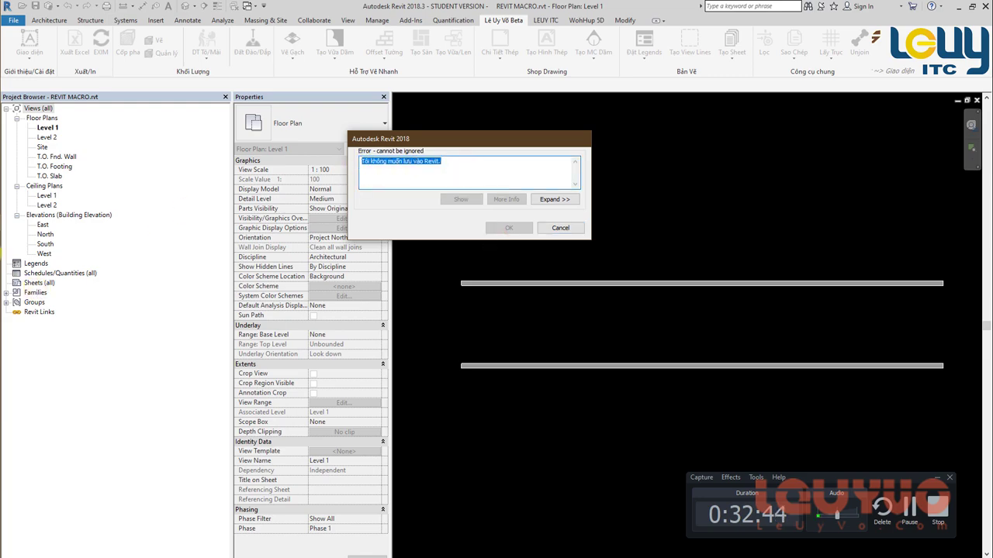
Step: Compare the Revit error message with the message line in Command.cs, then cancel the failed command
key(alt+Tab)
click(186, 372)
scroll(186, 371, down, 3)
click(154, 339)
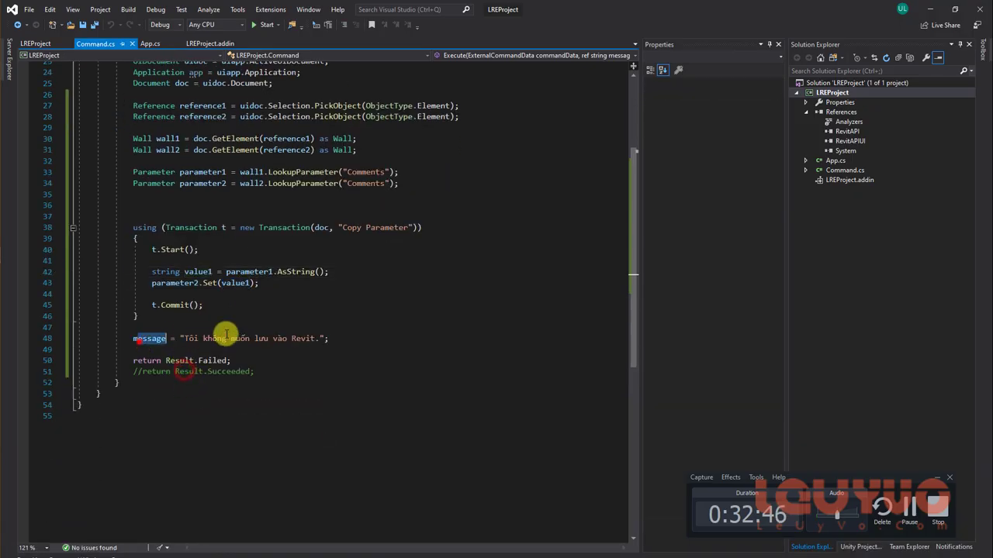
click(138, 345)
click(2, 262)
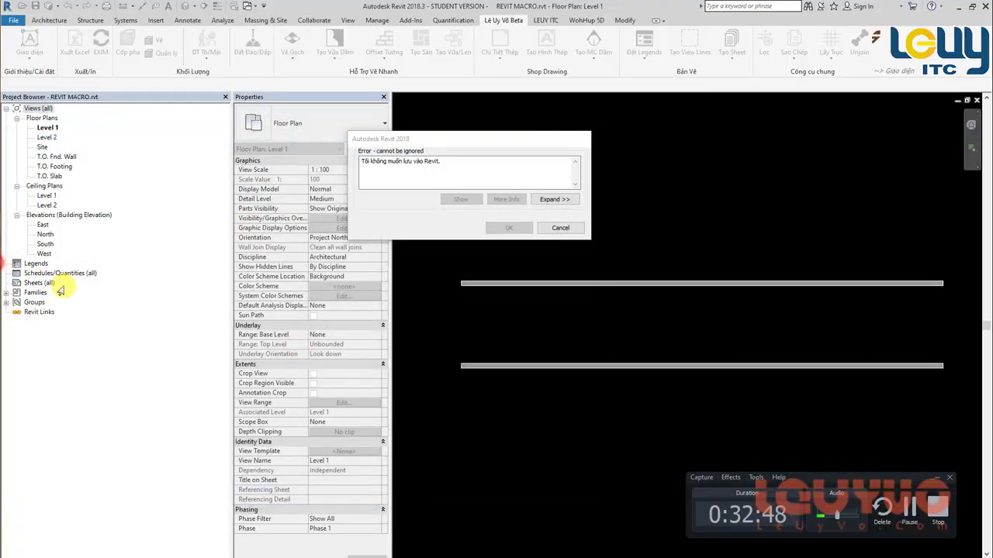
key(alt+Tab)
key(alt+Tab)
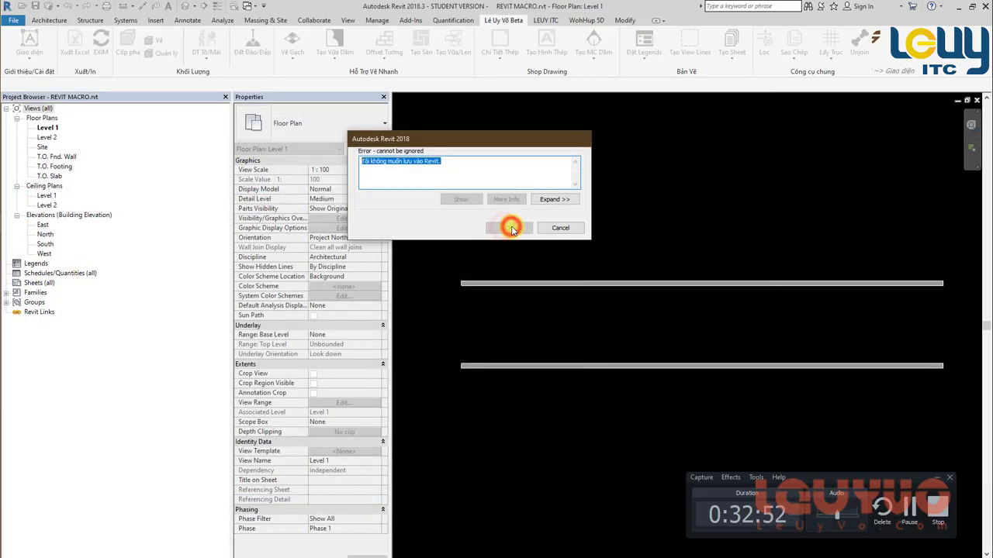
click(573, 230)
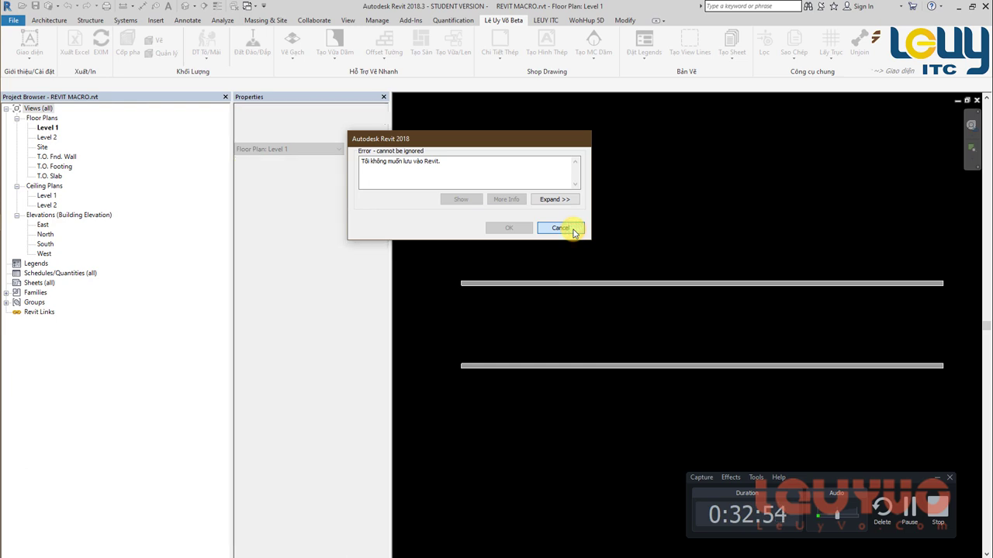
key(alt+Tab)
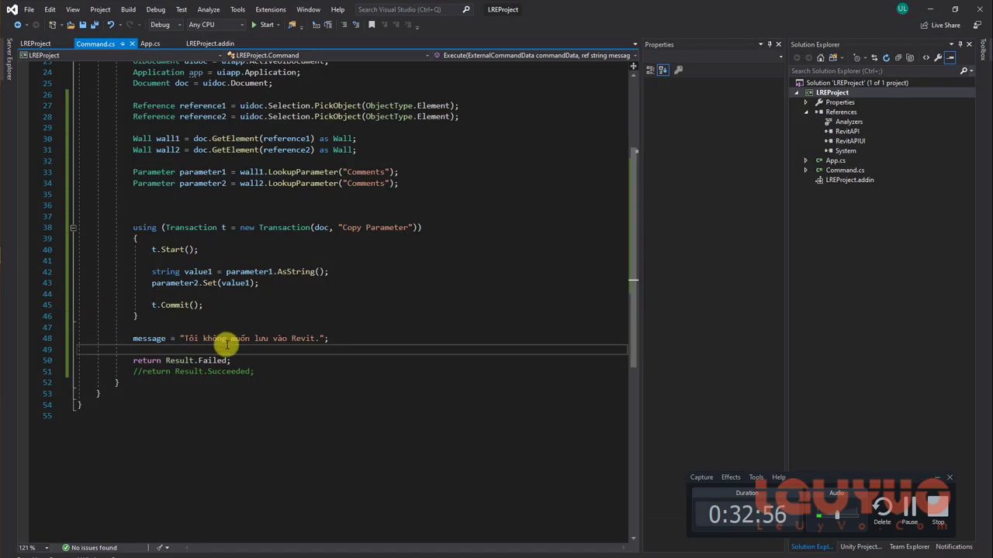
Step: Comment out 'return Result.Failed;' and uncomment 'return Result.Succeeded;' on lines 50–51
double_click(217, 362)
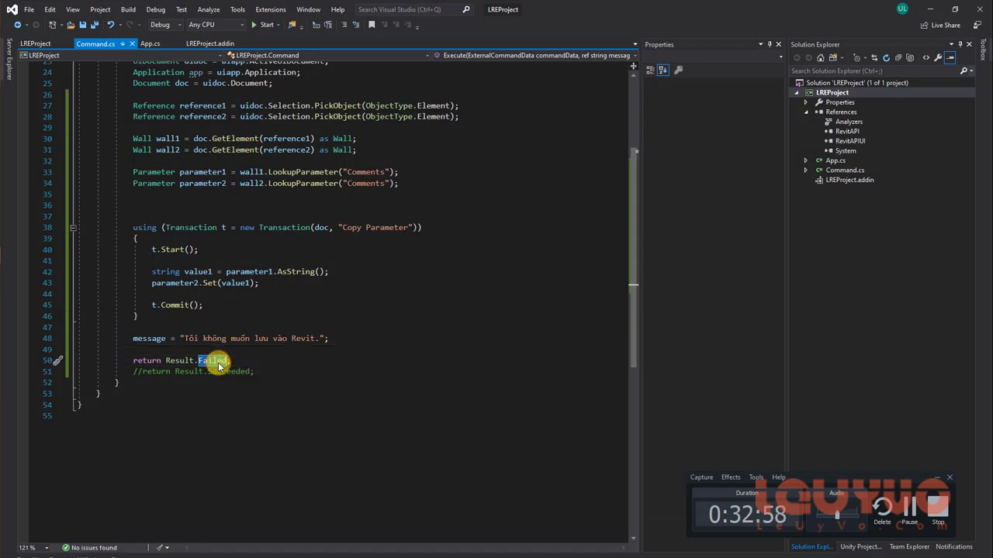
drag(241, 360, 170, 349)
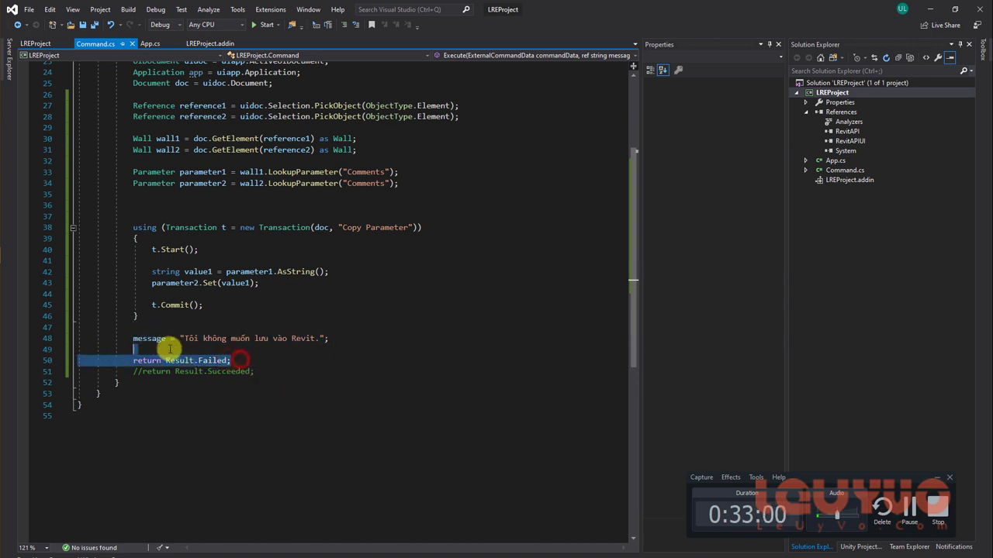
double_click(211, 361)
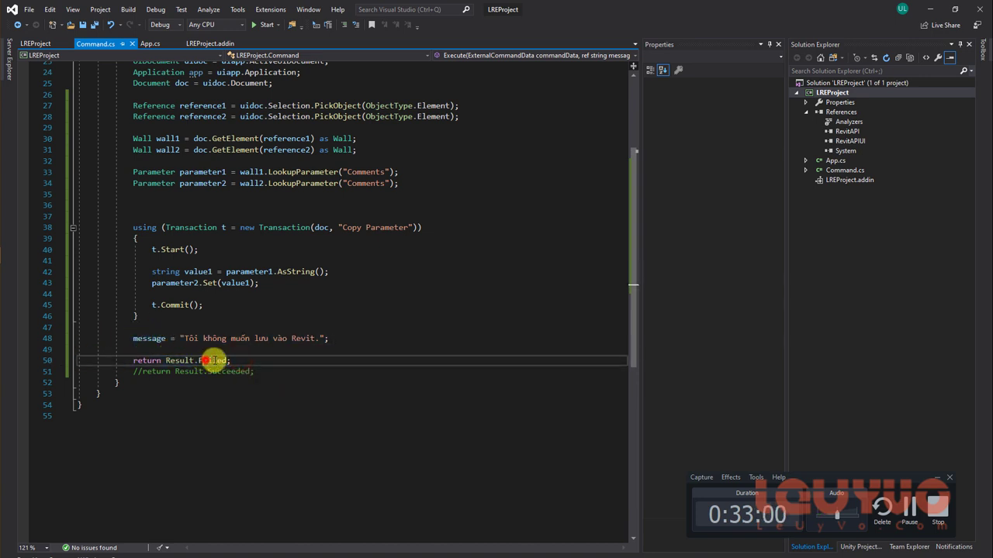
click(135, 360)
key(ctrl+k)
key(ctrl+c)
click(142, 373)
key(ctrl+k)
key(ctrl+u)
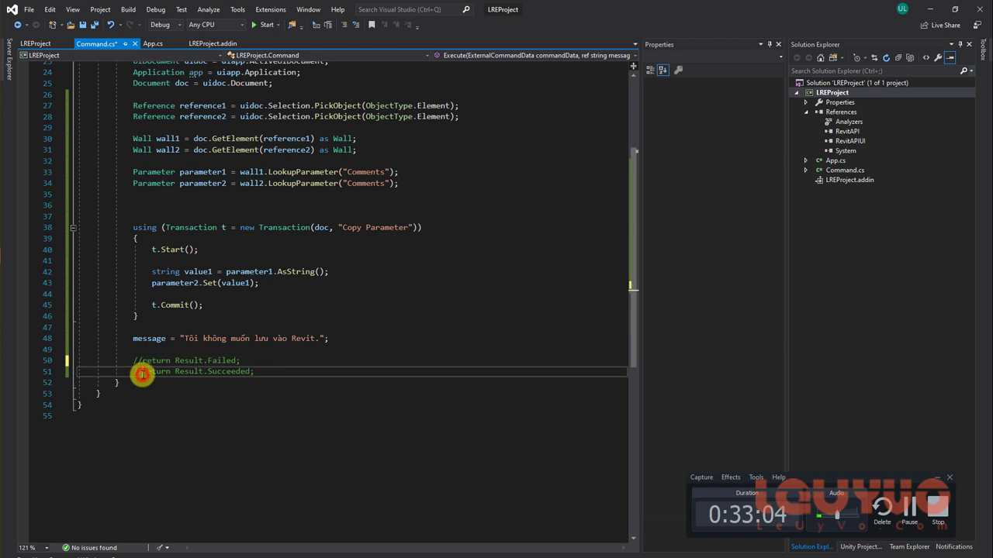
Step: Rebuild the LREProject project
click(157, 339)
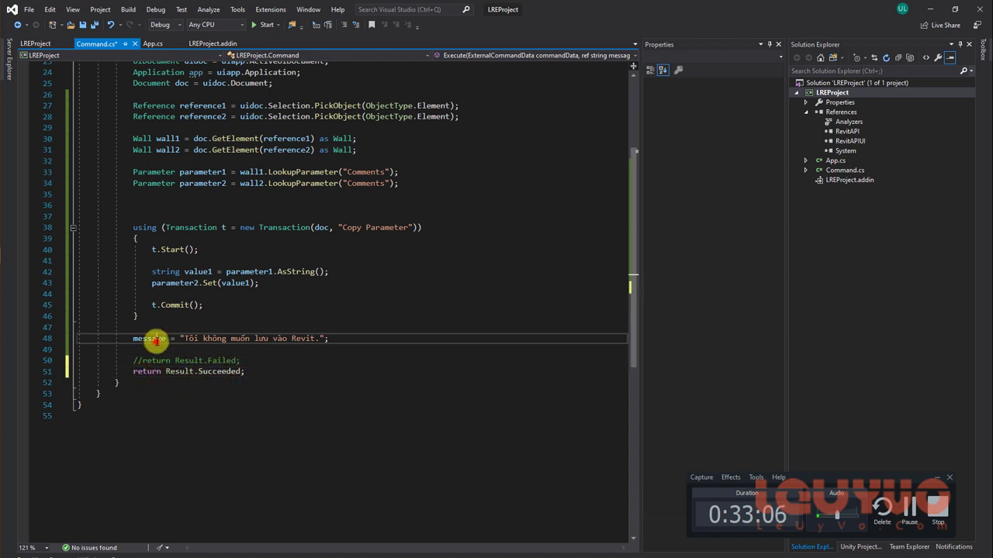
right_click(845, 99)
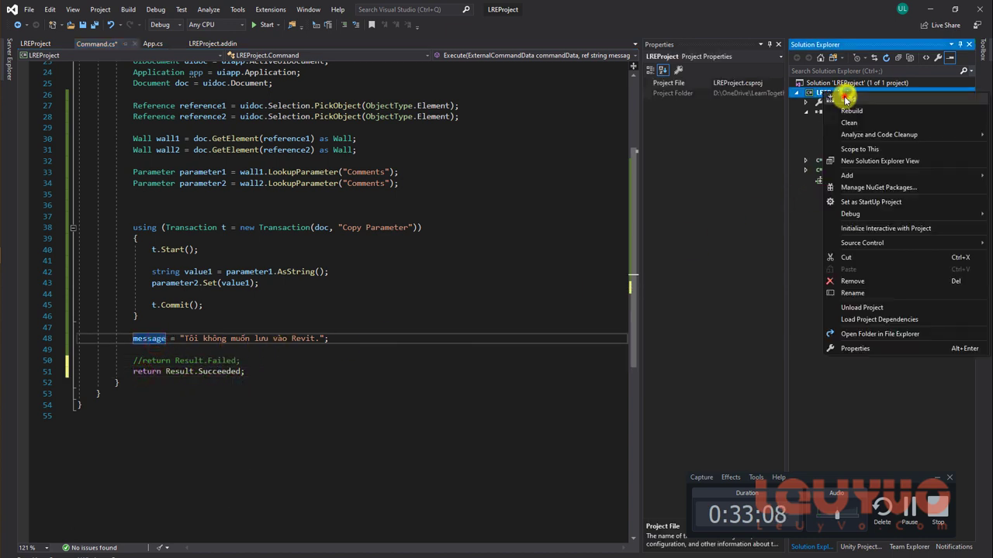
click(844, 98)
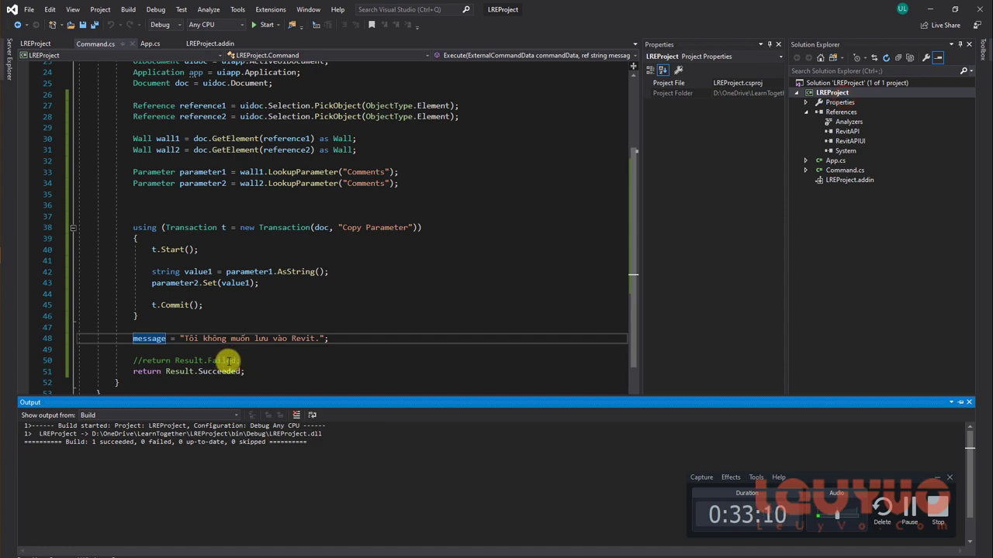
Step: Rerun the LREProject command in Revit on the upper wall, then the lower wall
key(alt+Tab)
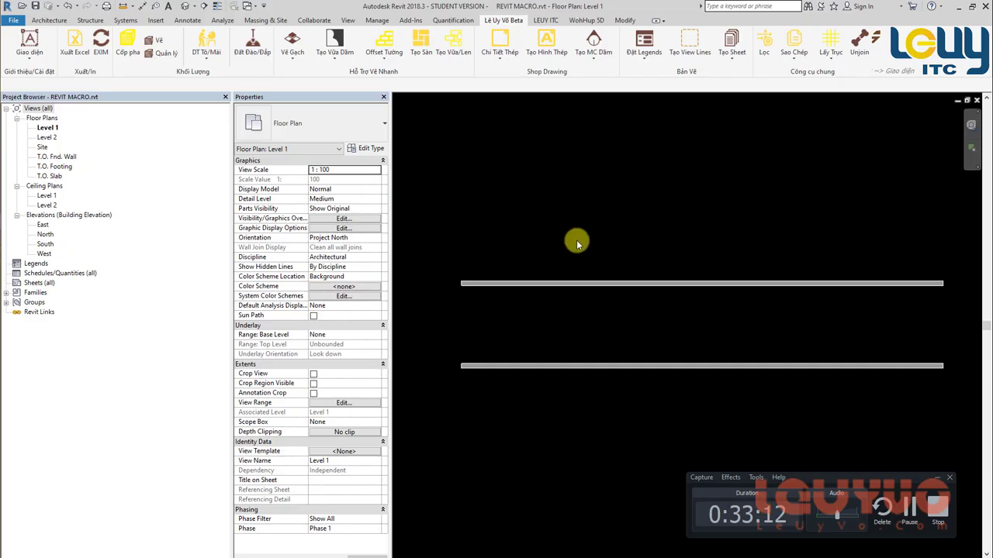
click(594, 214)
key(Return)
double_click(473, 242)
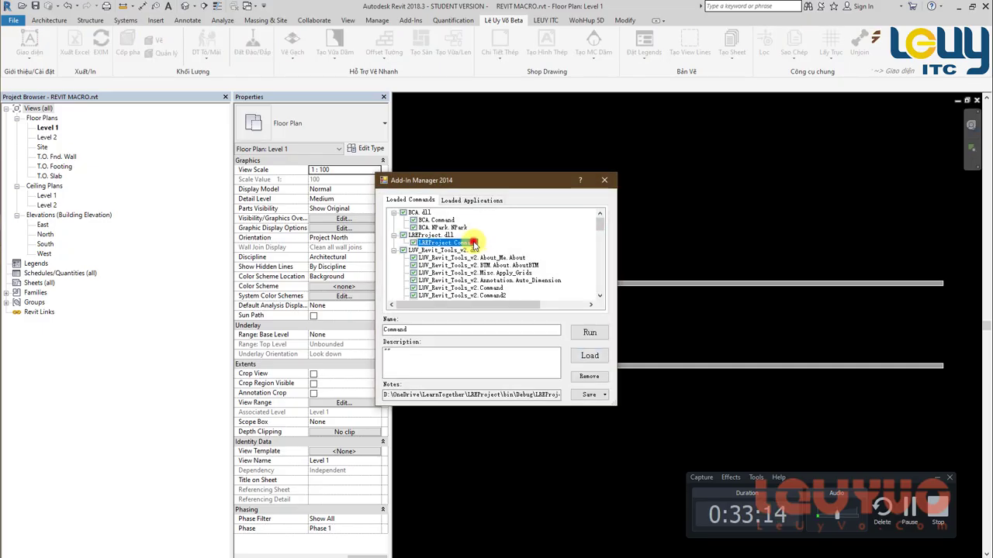
click(550, 284)
click(551, 366)
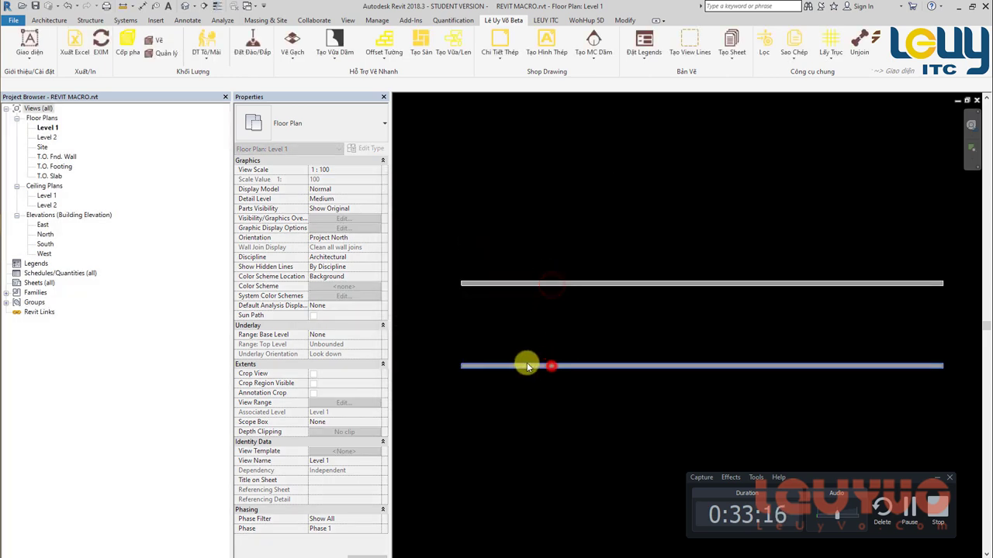
Step: Check that the lower wall's Comments reads Test 1 and the undo list shows Copy Parameter
click(478, 362)
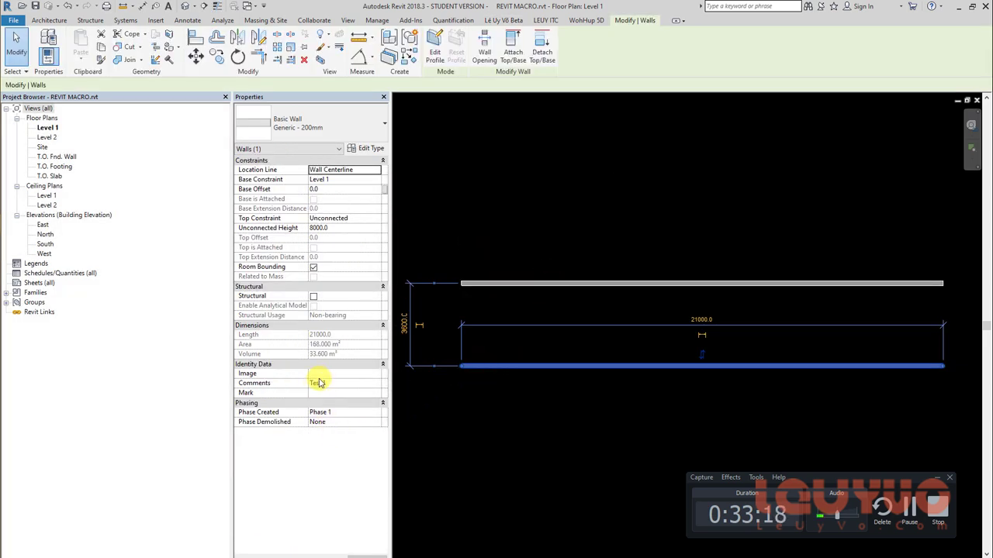
click(81, 10)
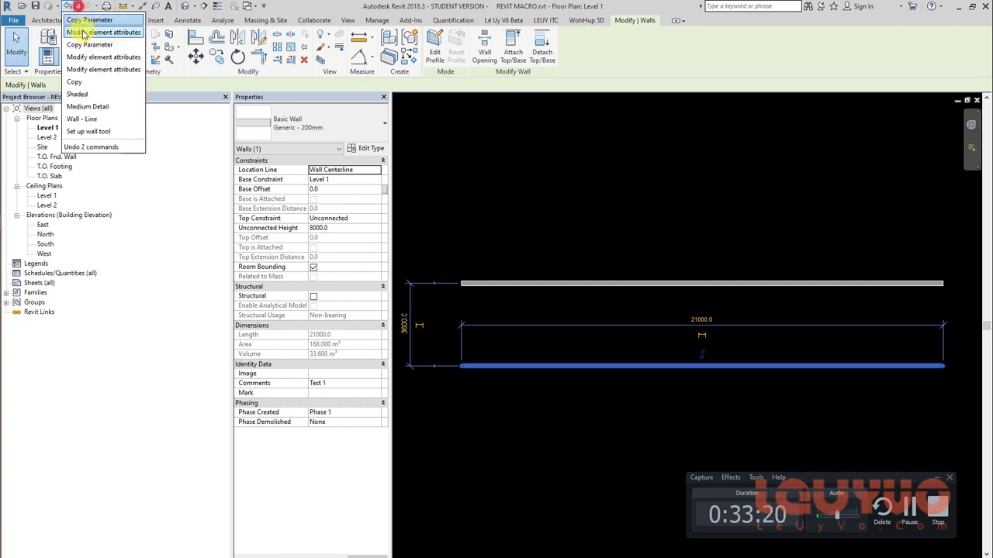
click(643, 232)
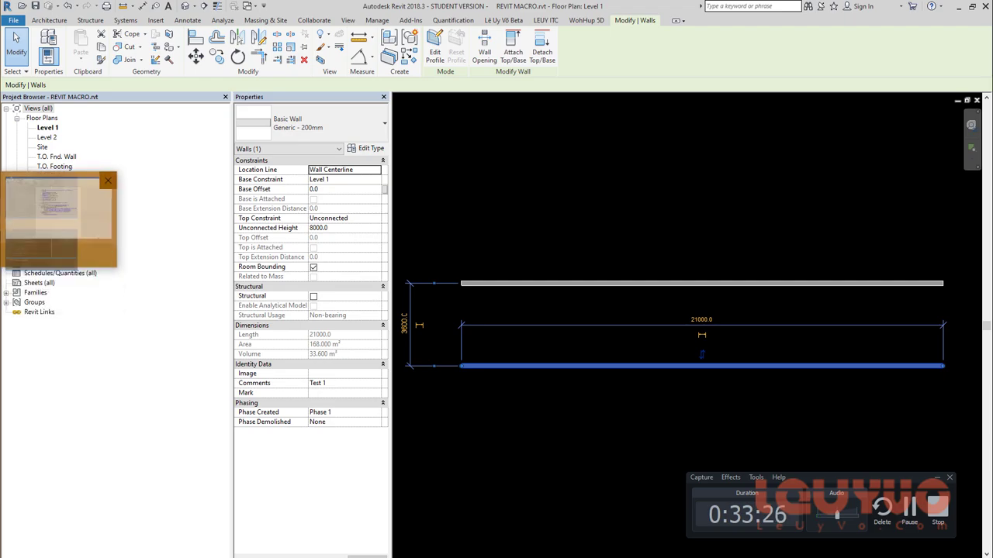
click(58, 209)
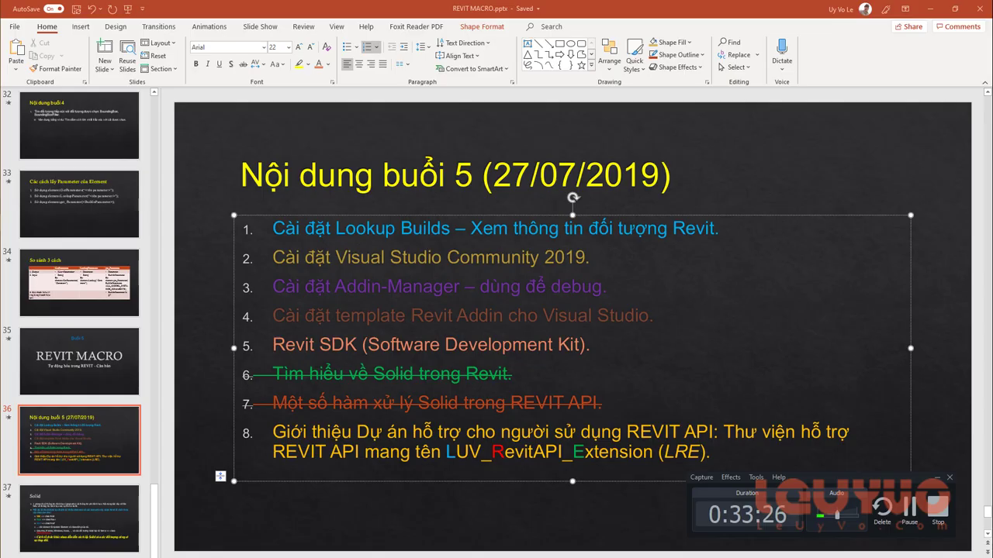
Step: Point out the LUV_RevitAPI_Extension (LRE) library item on slide 36, then return to Command.cs
click(723, 450)
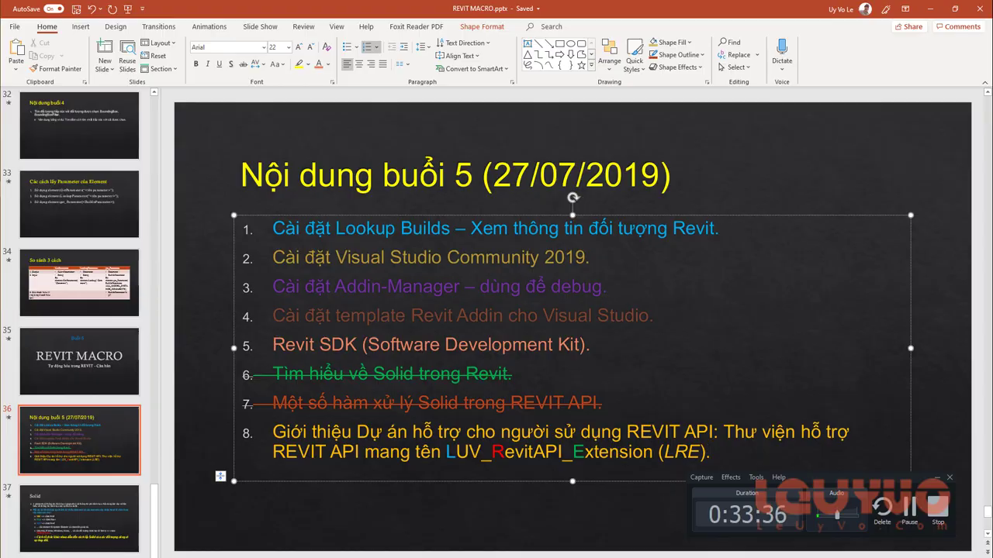
key(alt+Tab)
click(218, 304)
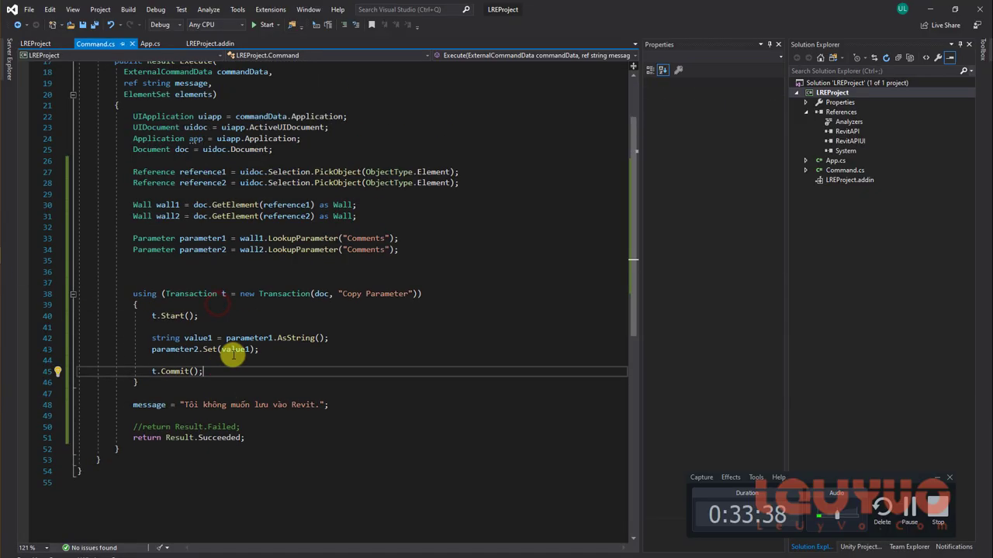
Step: Comment out the custom message assignment on line 48
double_click(135, 406)
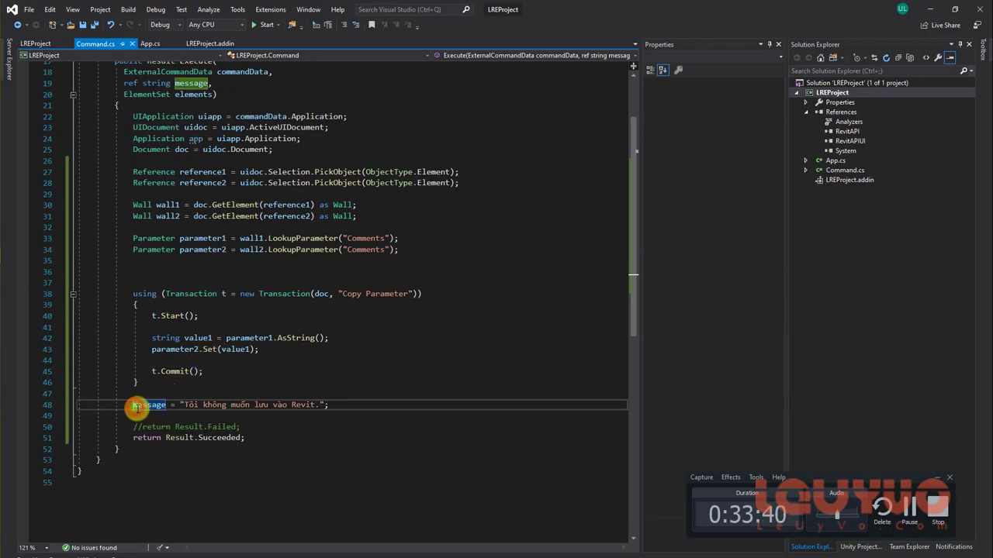
key(ctrl+k)
key(ctrl+c)
scroll(197, 355, up, 3)
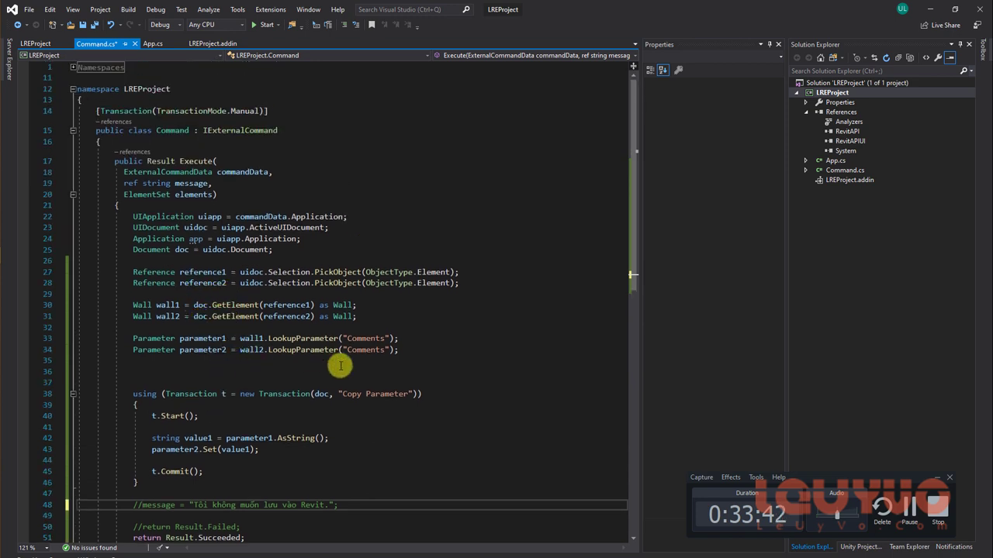
scroll(249, 358, down, 2)
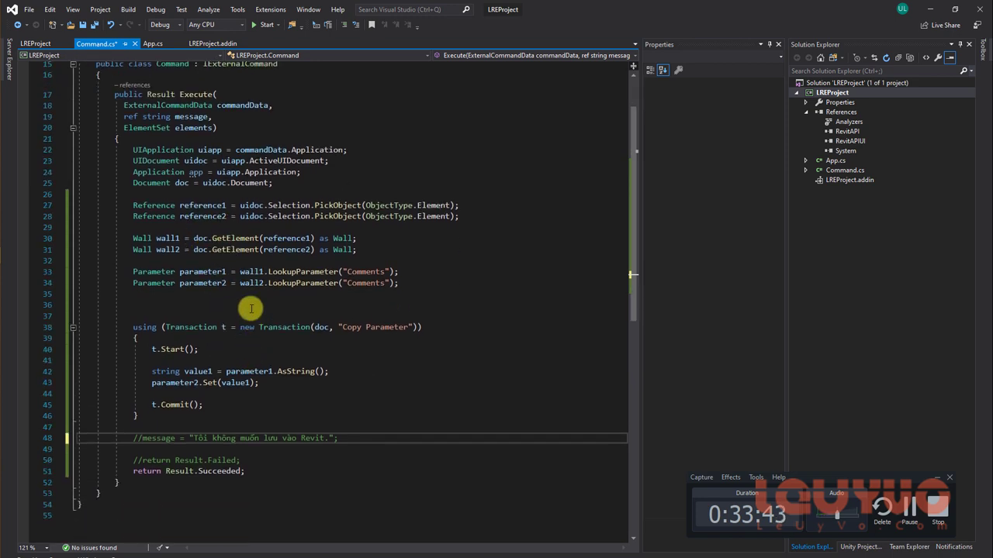
Step: Prefix the first Parameter LookupParameter("Comments") declaration on line 33 with //
click(206, 283)
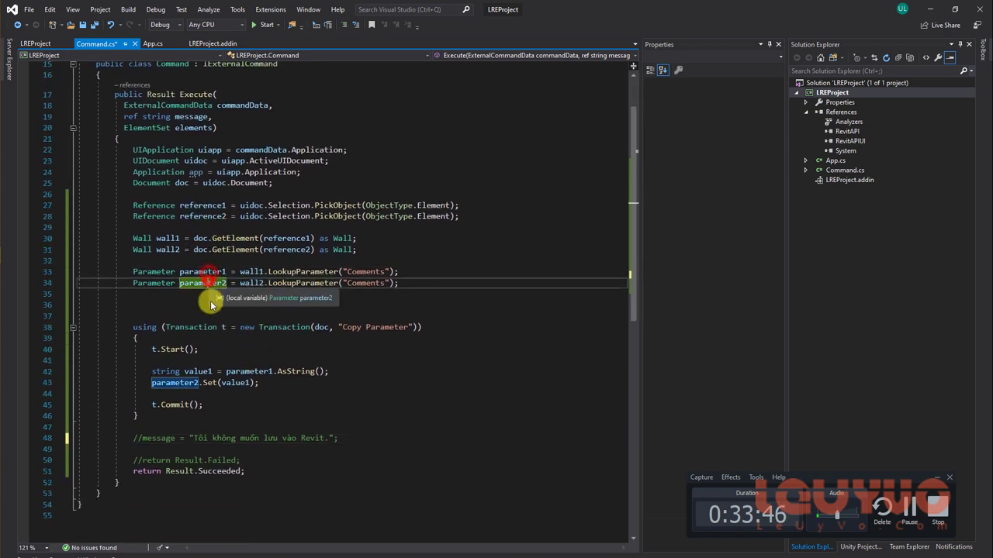
click(133, 271)
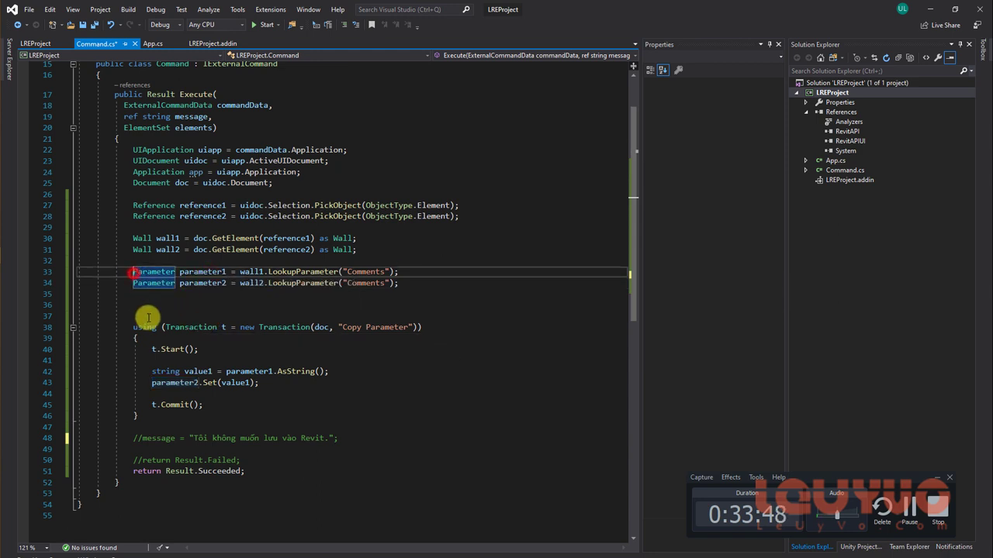
text(//)
click(133, 283)
Step: Comment out the second Comments lookup line and start adding a reference by browsing for a file
text(//)
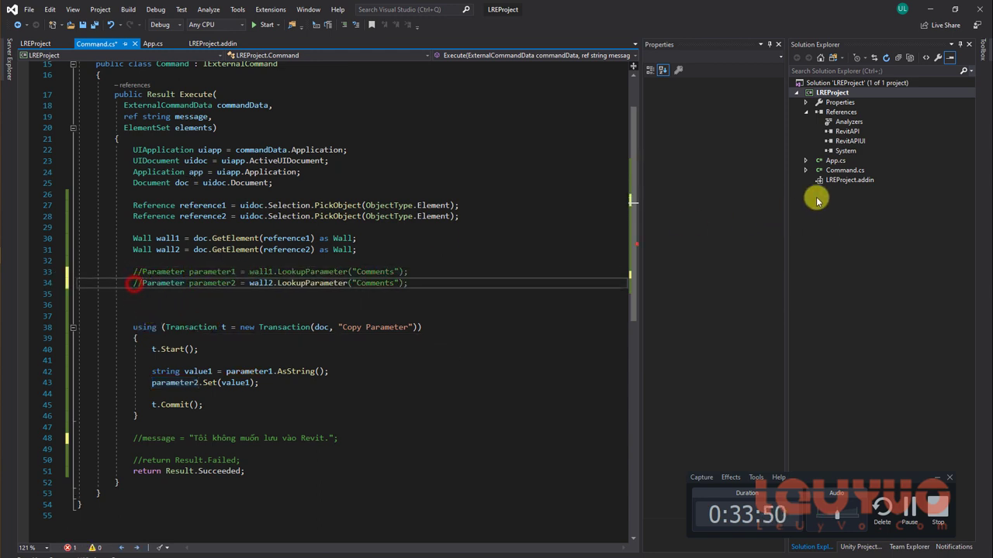
right_click(845, 113)
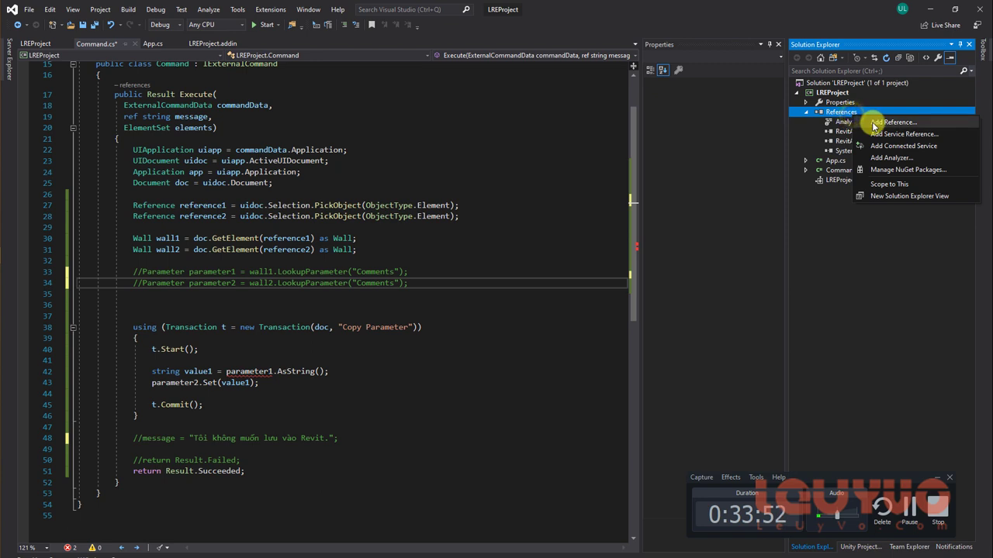
click(873, 122)
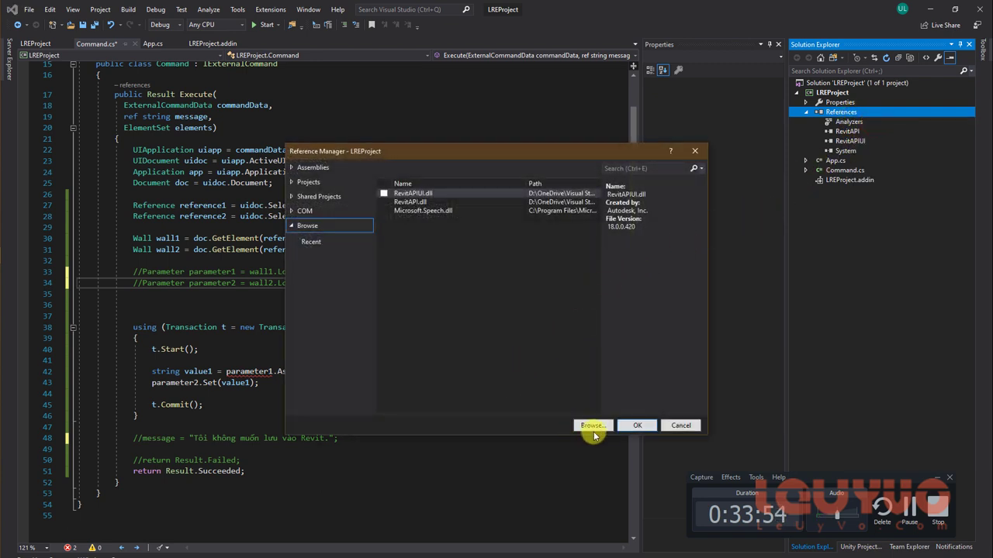
click(603, 426)
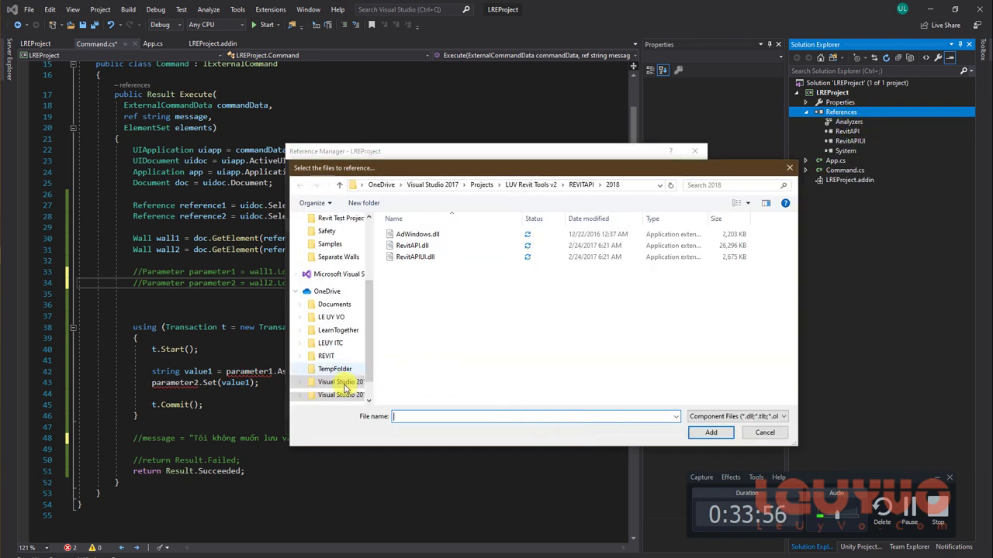
scroll(329, 342, up, 1)
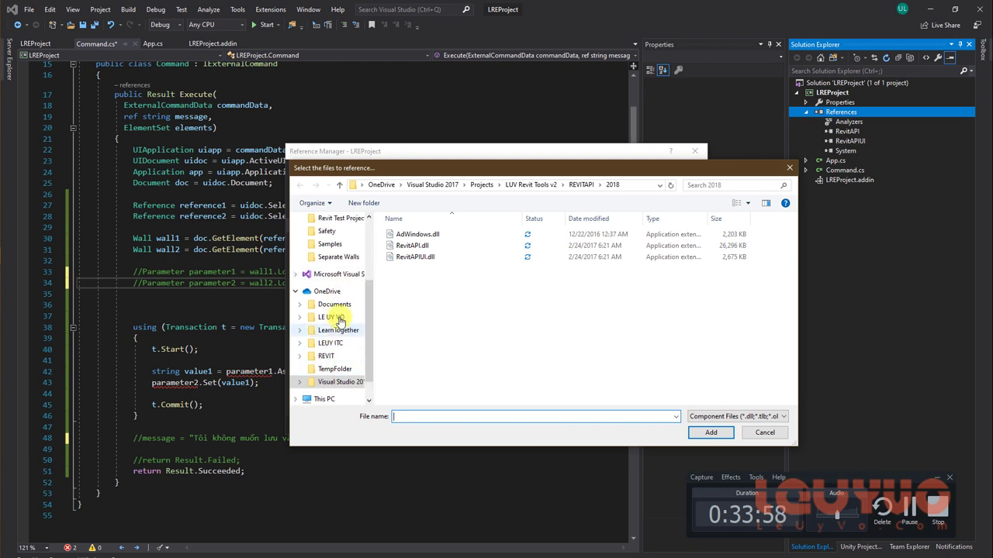
scroll(345, 308, up, 1)
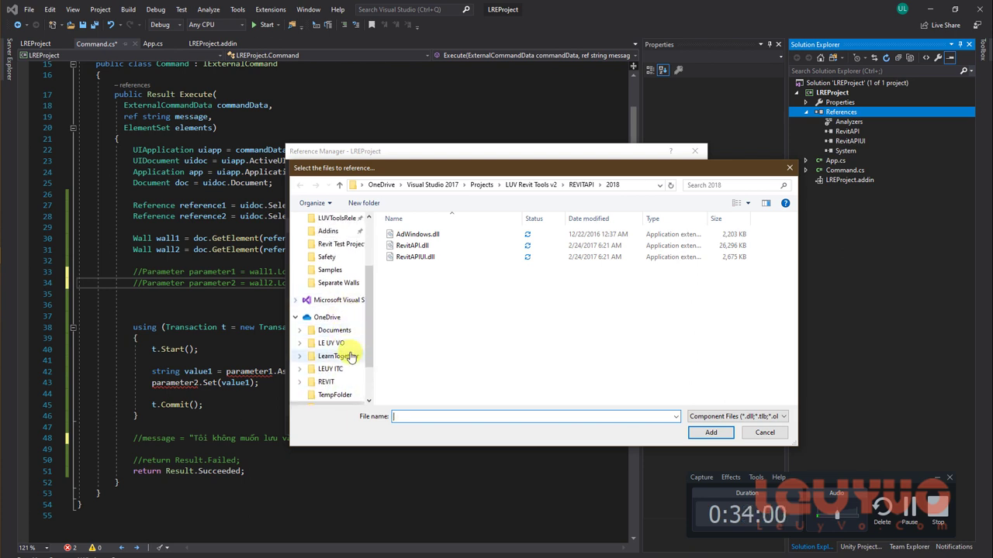
scroll(347, 364, down, 1)
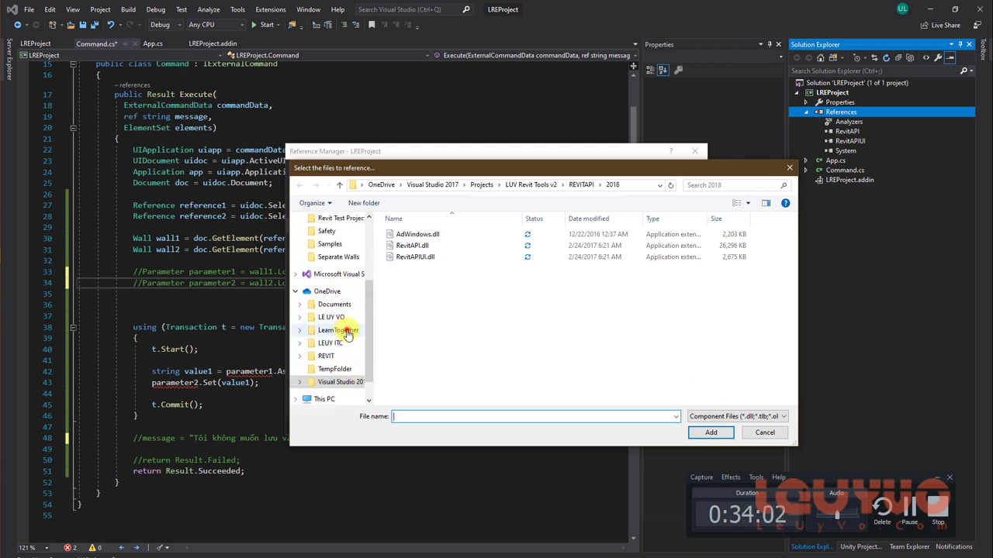
Step: Navigate to the LUV_RevitAPI_Extensions\bin\x64\Release2018 build folder
click(346, 332)
double_click(431, 258)
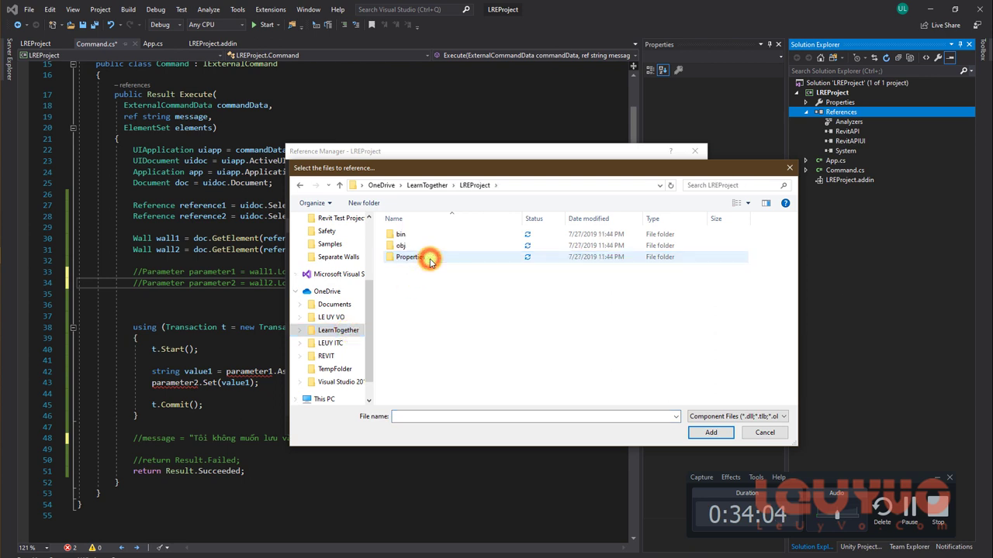
click(339, 383)
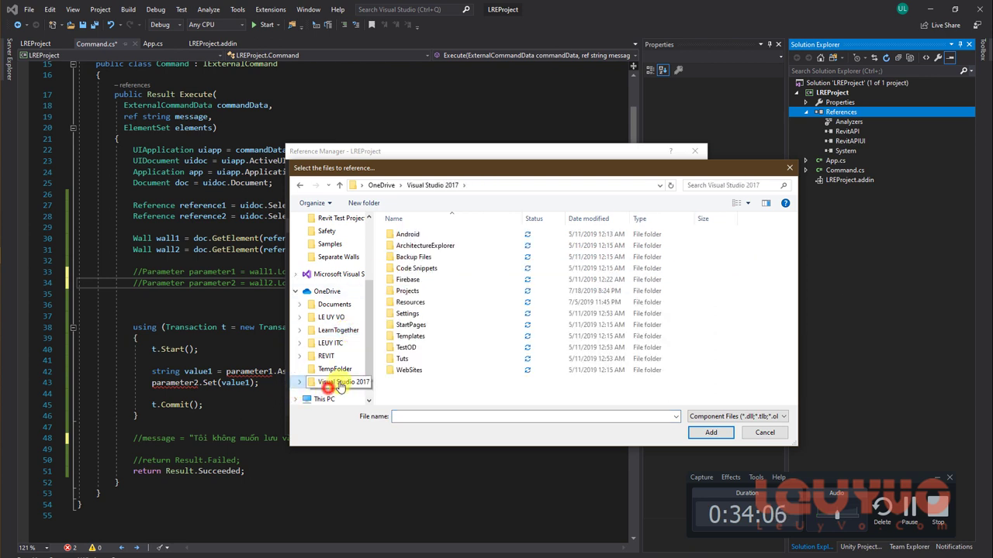
double_click(407, 291)
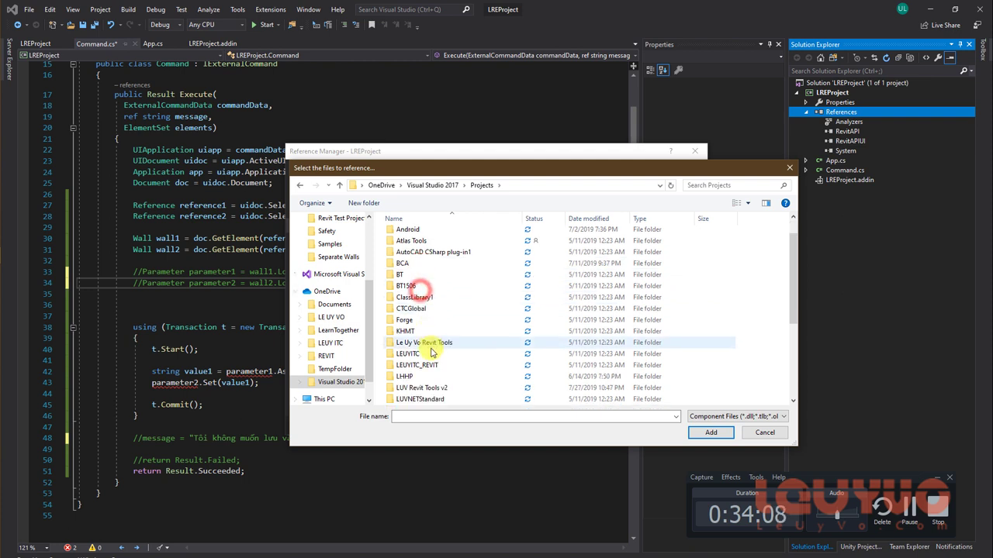
scroll(432, 352, down, 2)
double_click(423, 286)
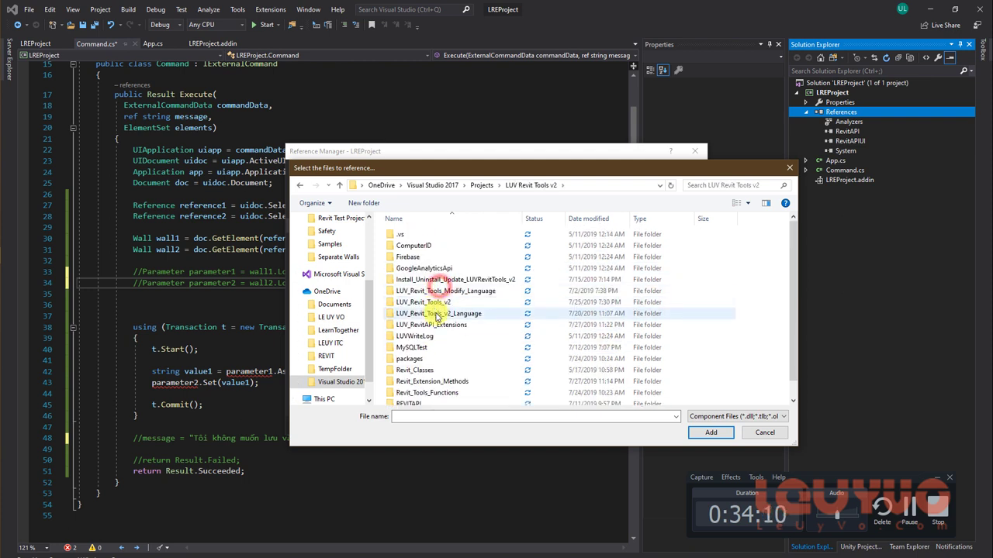
double_click(438, 325)
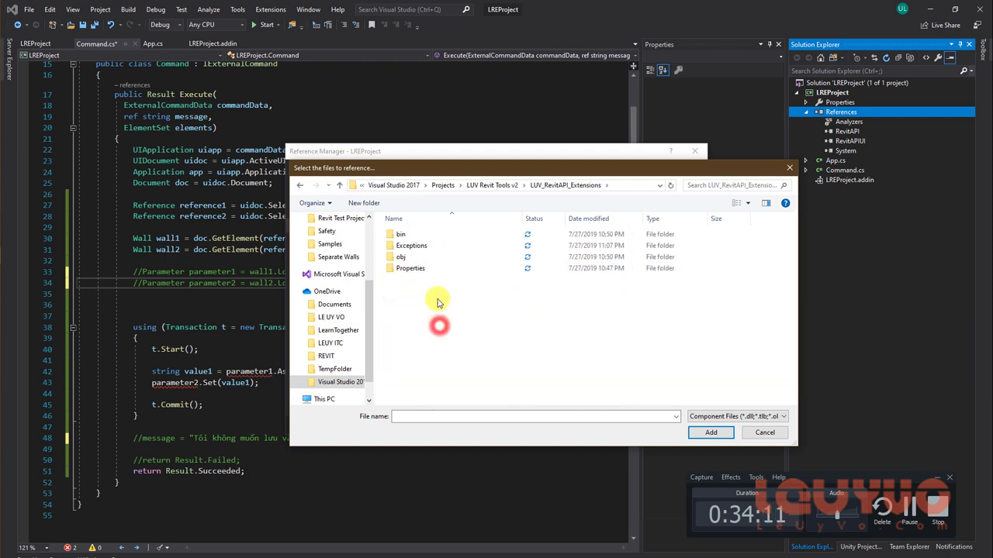
double_click(427, 237)
double_click(422, 269)
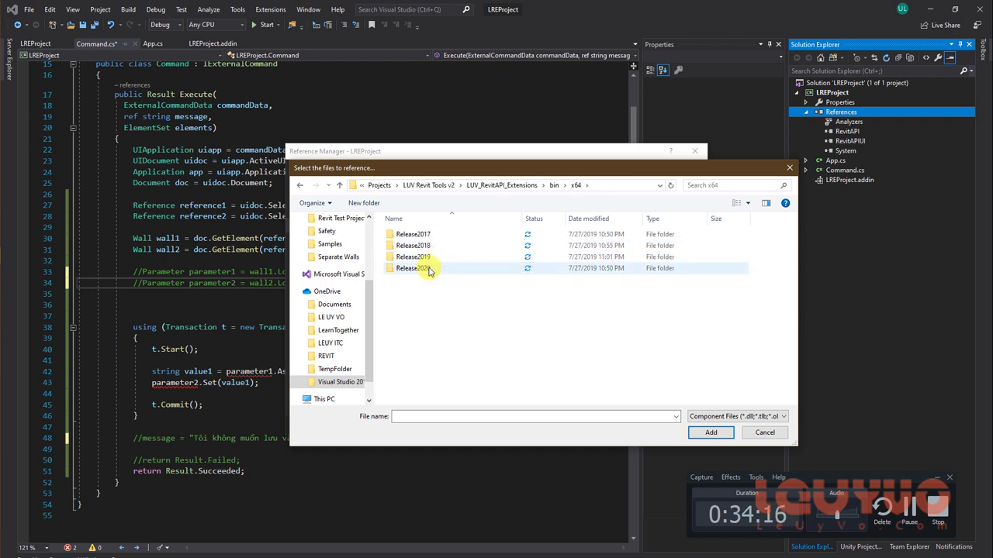
double_click(425, 245)
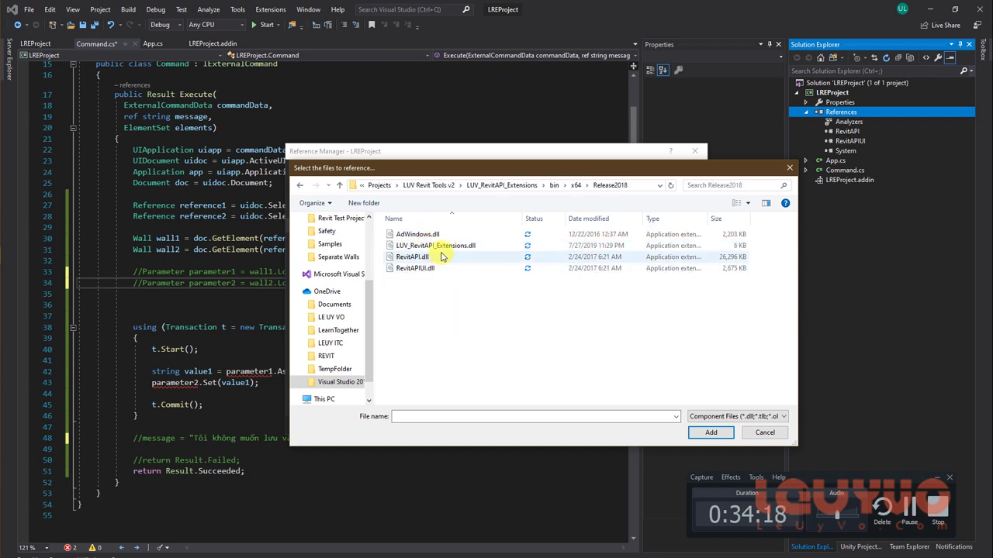
Step: Add LUV_RevitAPI_Extensions.dll to LREProject's references
click(438, 246)
click(698, 433)
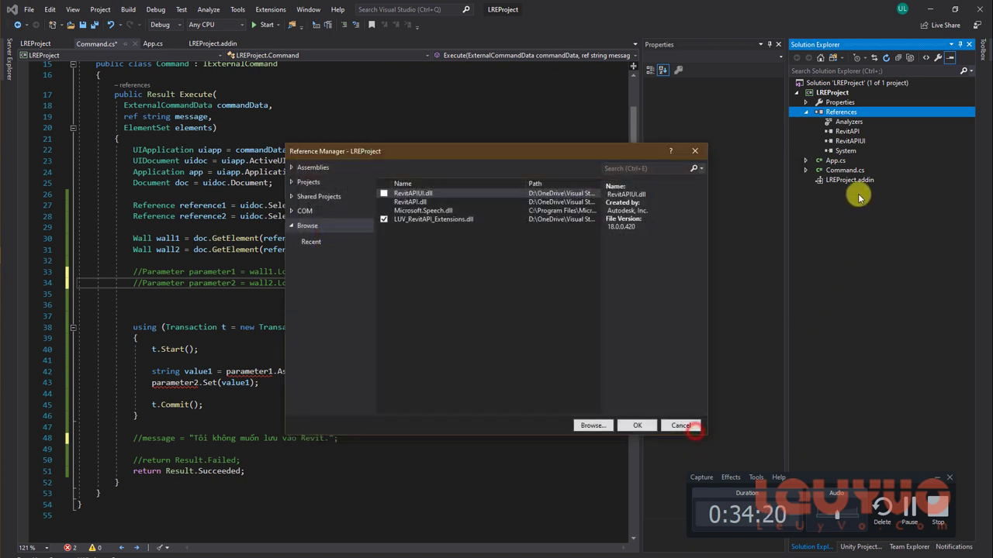
click(455, 221)
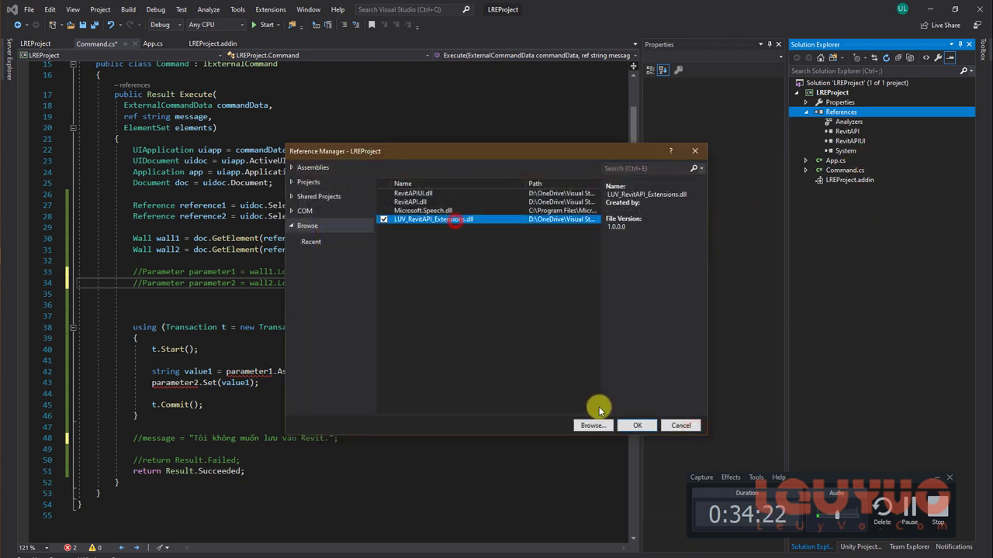
click(636, 425)
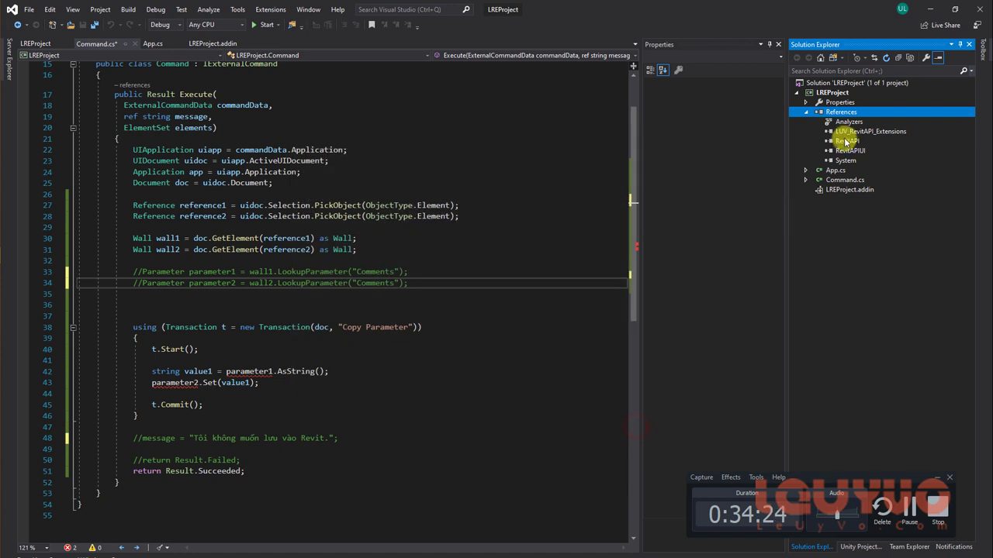
Step: Add a using LUV_RevitAPI_Extensions directive below the existing using lines
click(850, 132)
scroll(390, 412, up, 1)
scroll(390, 395, up, 1)
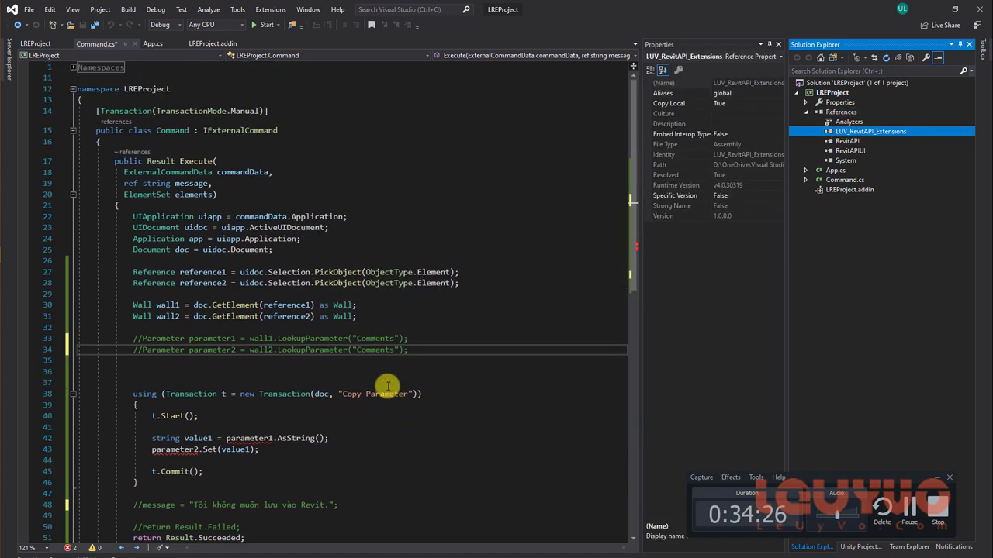
click(73, 67)
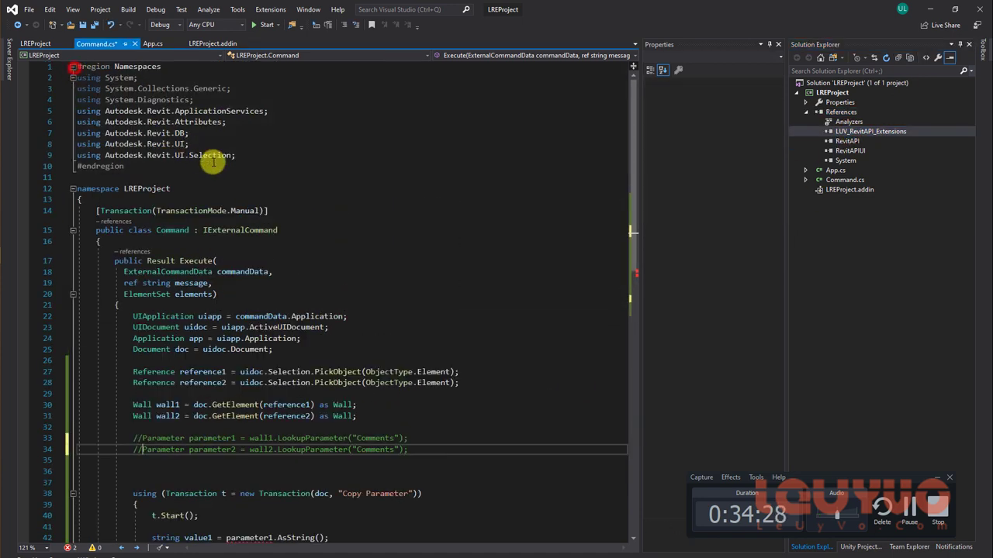
click(254, 156)
key(Return)
text(using )
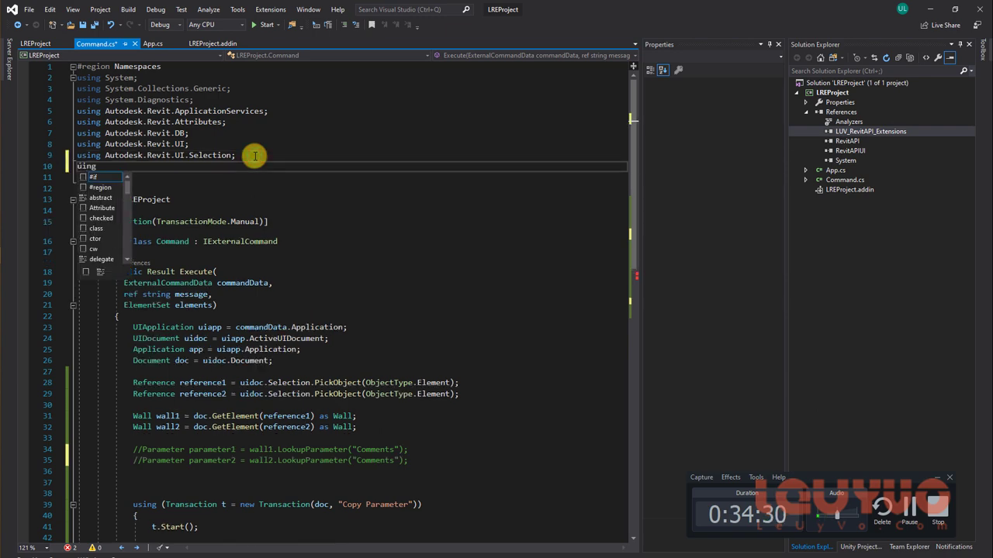
text(LUV)
key(Tab)
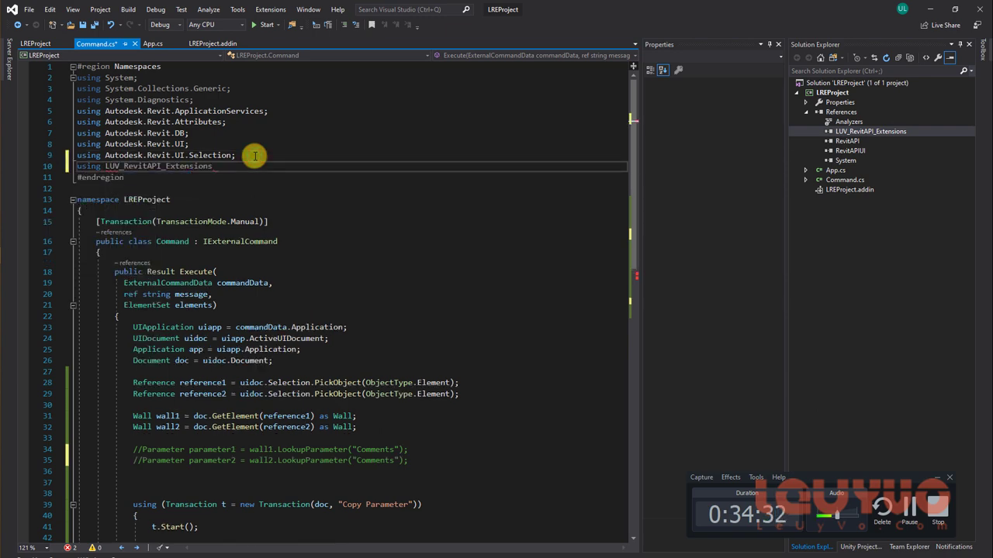
Step: Comment out the old parameter2.Set value-copy line
scroll(466, 364, down, 7)
scroll(341, 357, up, 2)
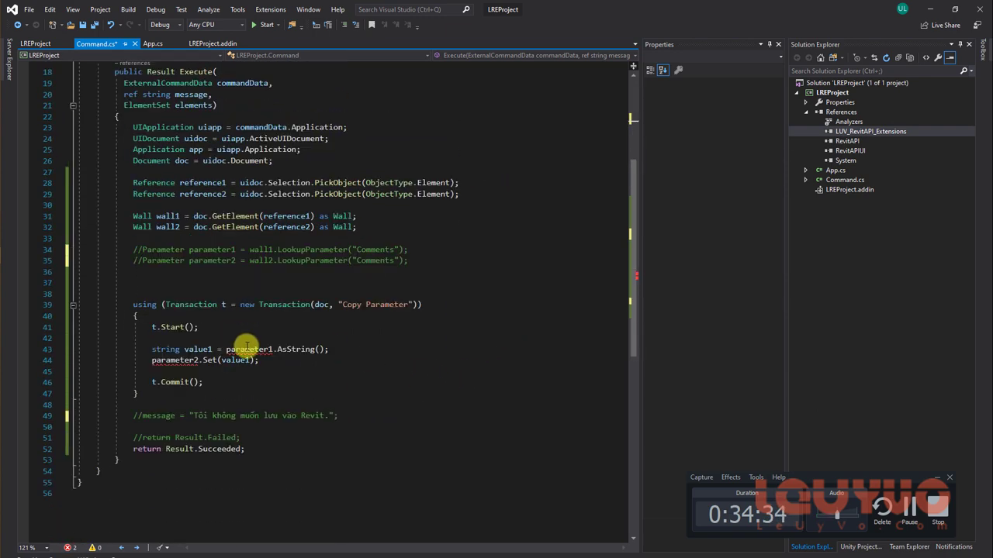
click(152, 350)
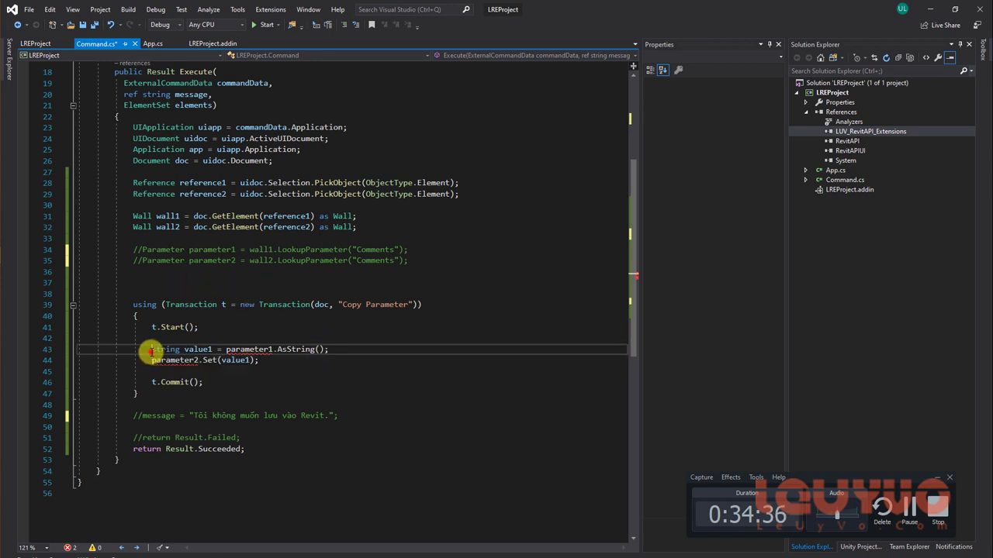
key(shift+Down)
key(ctrl+k)
key(ctrl+c)
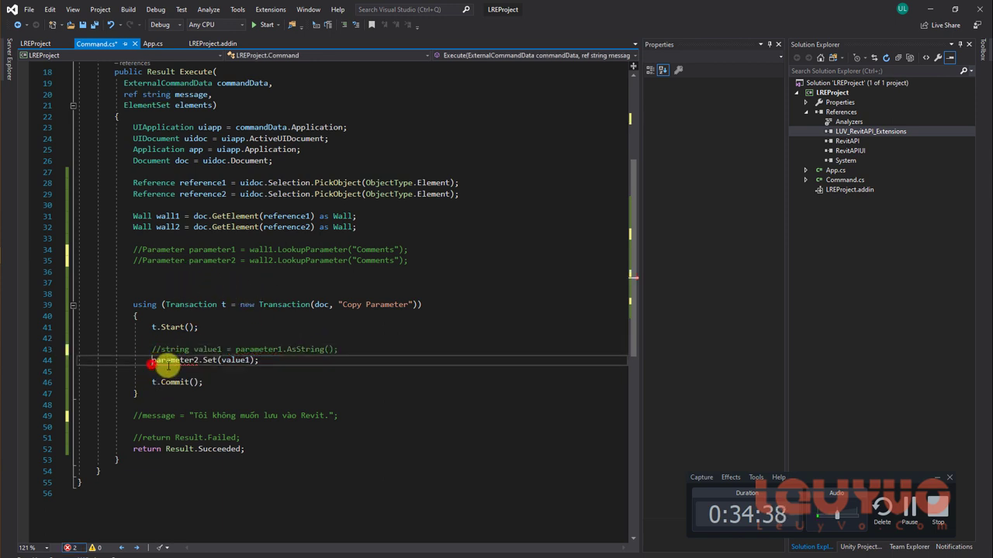
drag(218, 272, 222, 249)
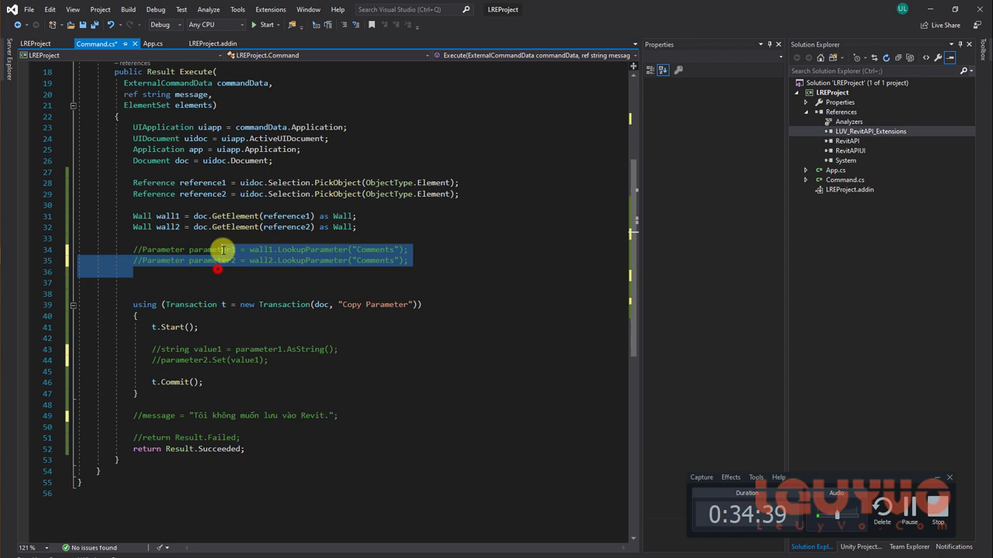
Step: Add wall2.CopyParameterValueFromSpecificElement(wall1, "Comments"); using the string-name overload
click(269, 360)
key(Return)
key(Return)
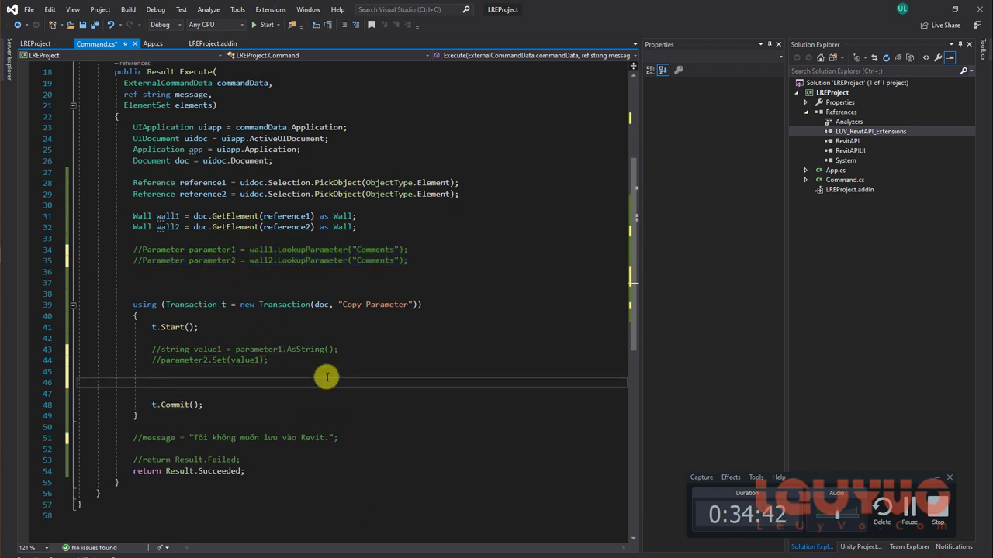
text(wall)
key(BackSpace)
key(BackSpace)
key(BackSpace)
text(LUV)
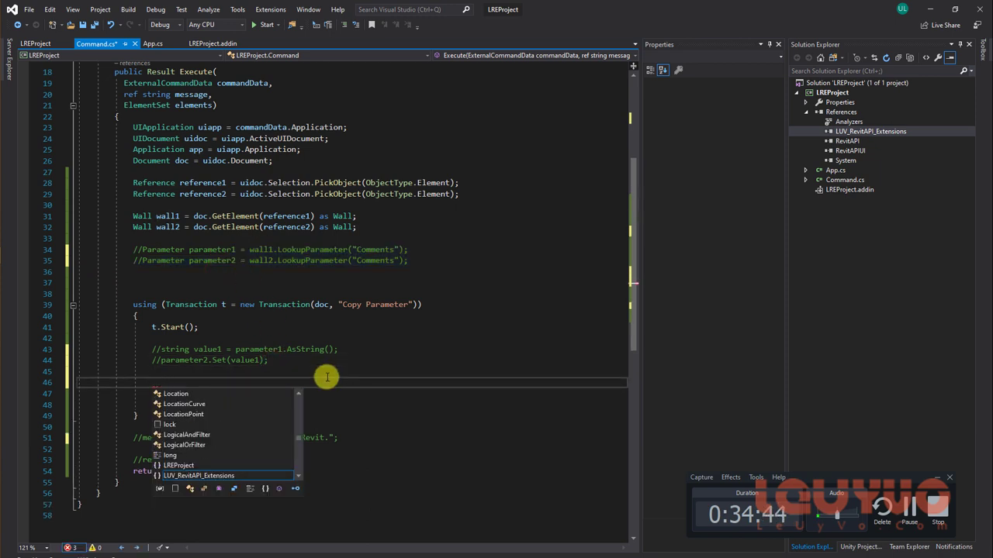
text(all2.)
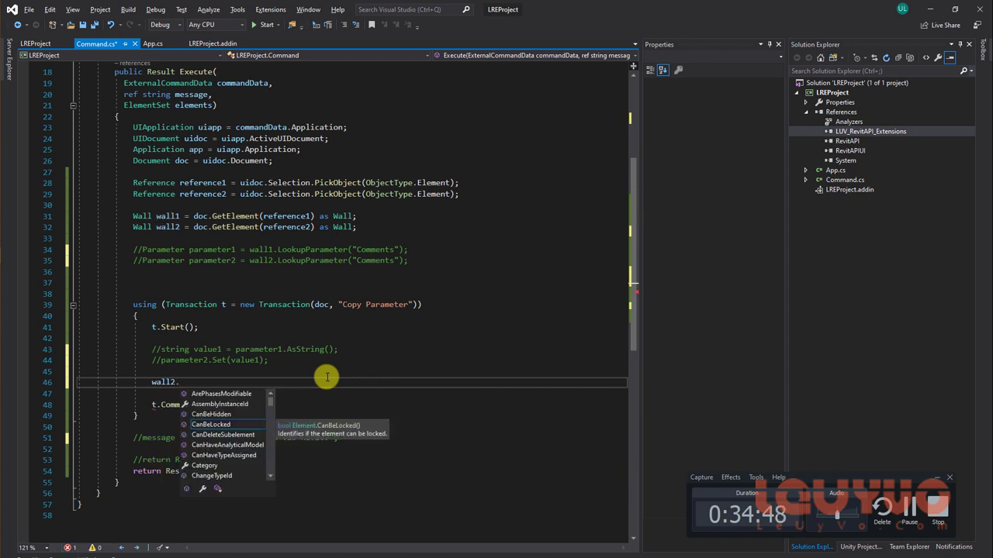
text(Copy)
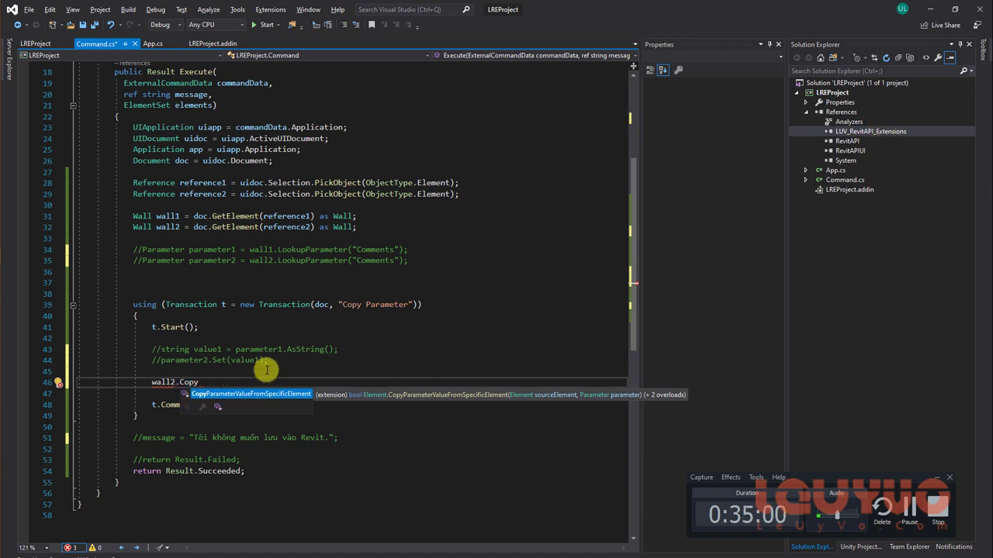
double_click(270, 395)
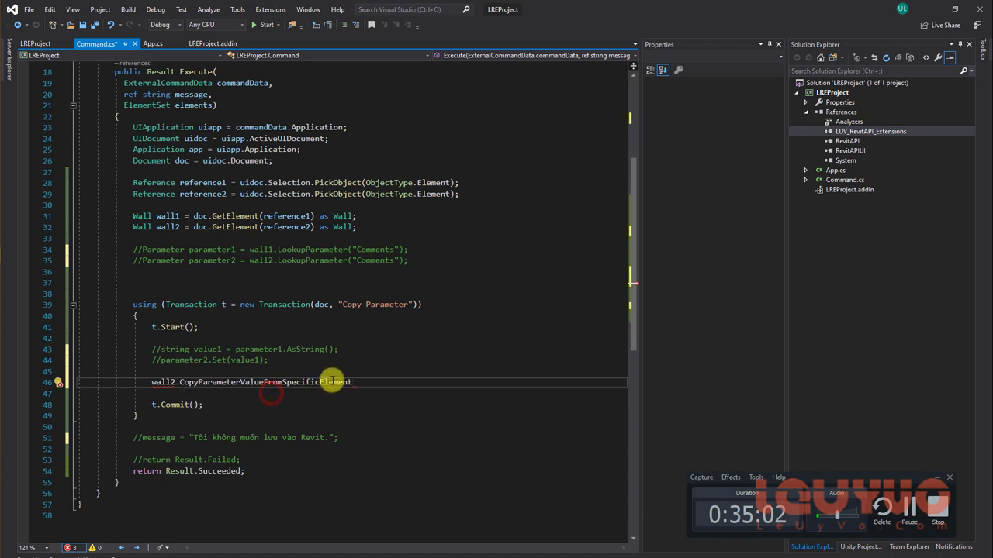
text(()
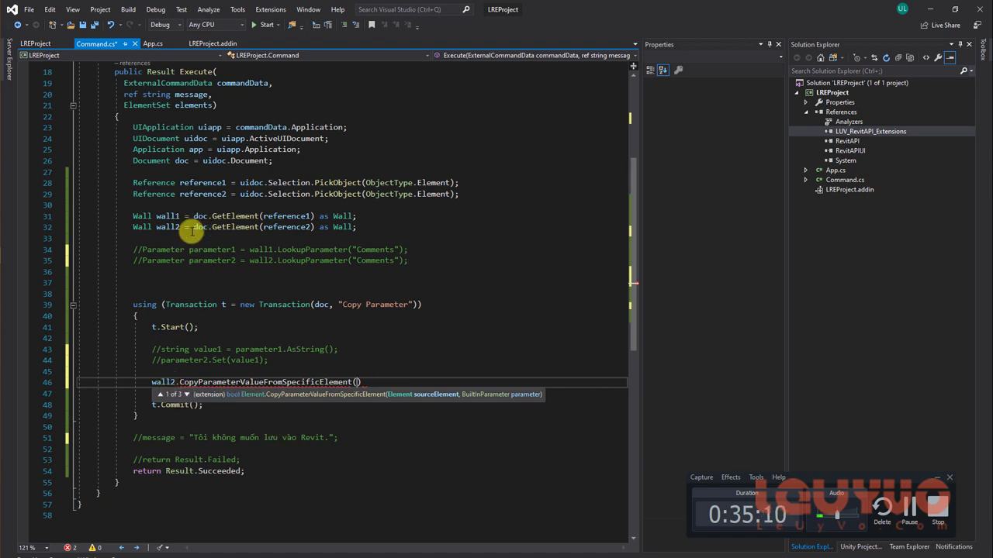
text(wall1)
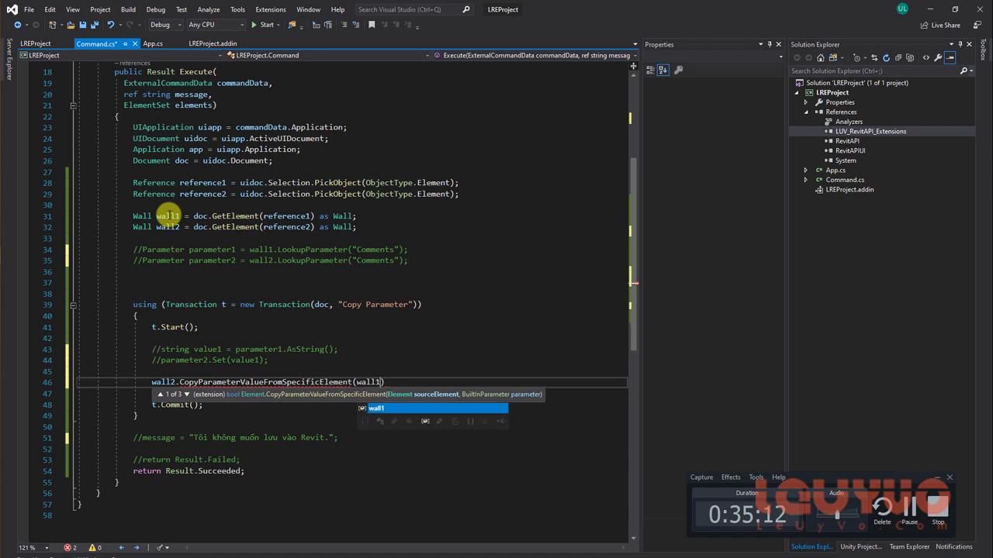
text(,)
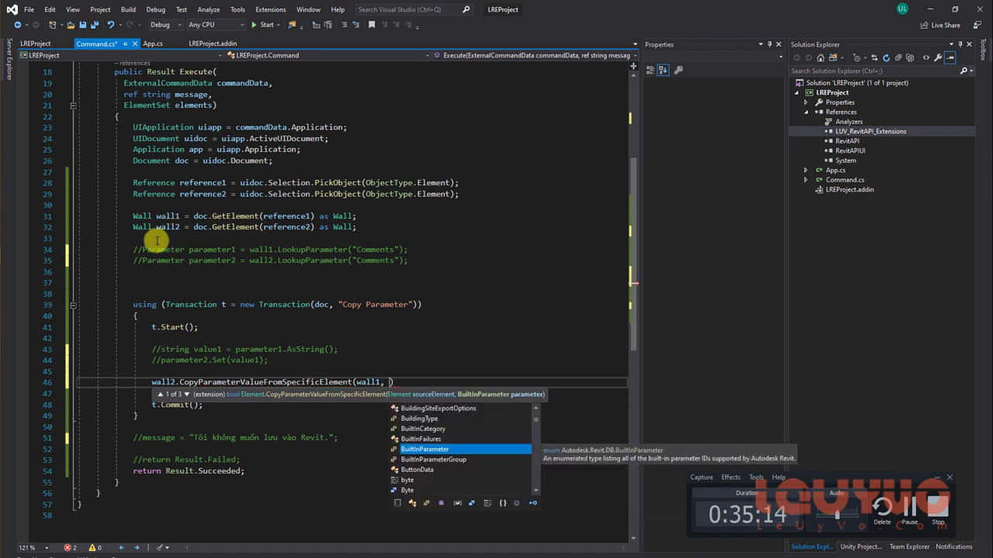
click(186, 395)
click(186, 394)
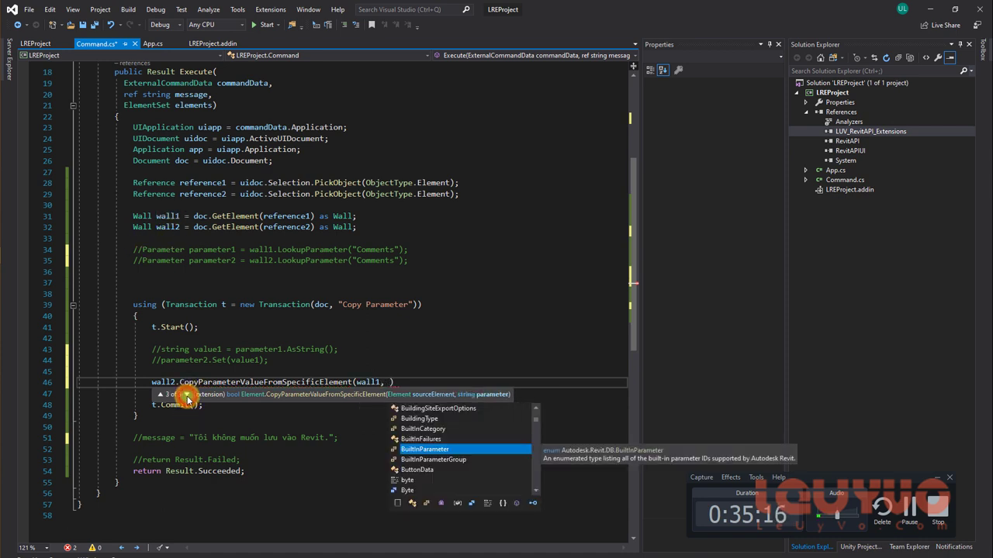
text("Comments)
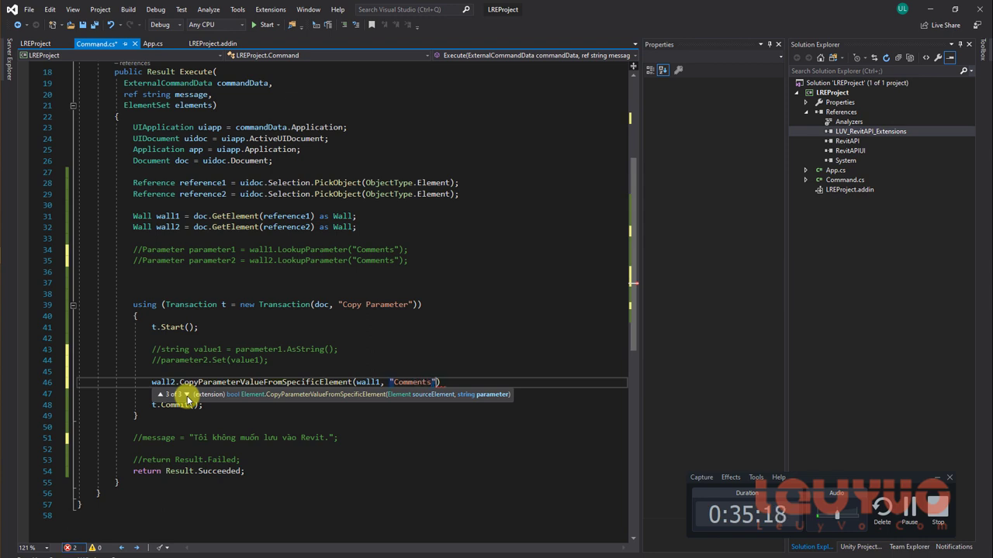
text();)
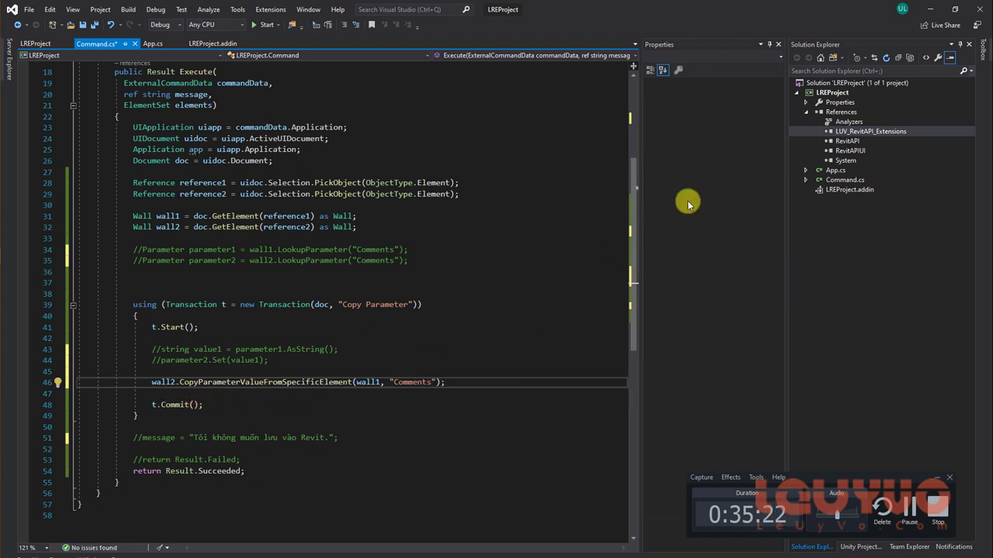
Step: Build LREProject and clear the current wall selection in Revit
right_click(842, 95)
click(846, 101)
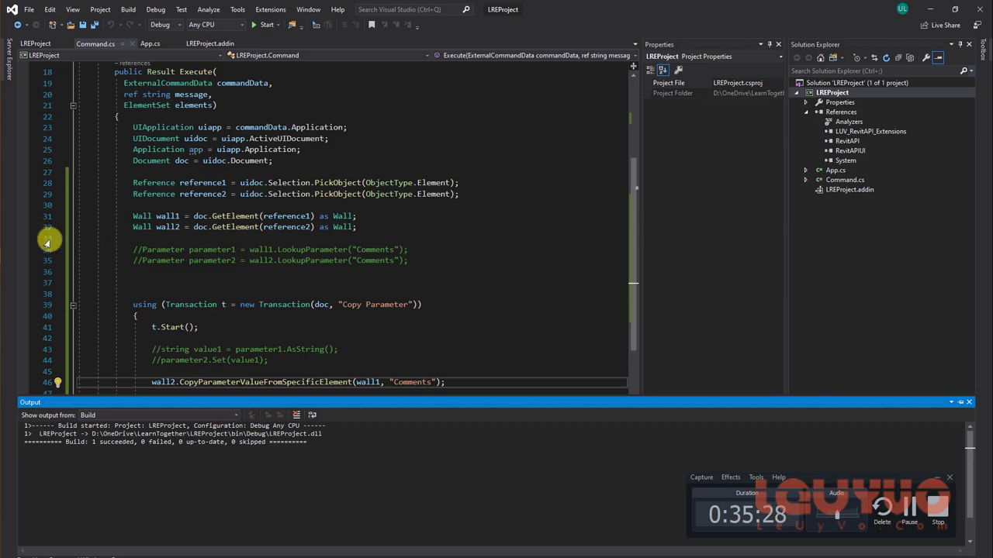
key(alt+Tab)
click(469, 217)
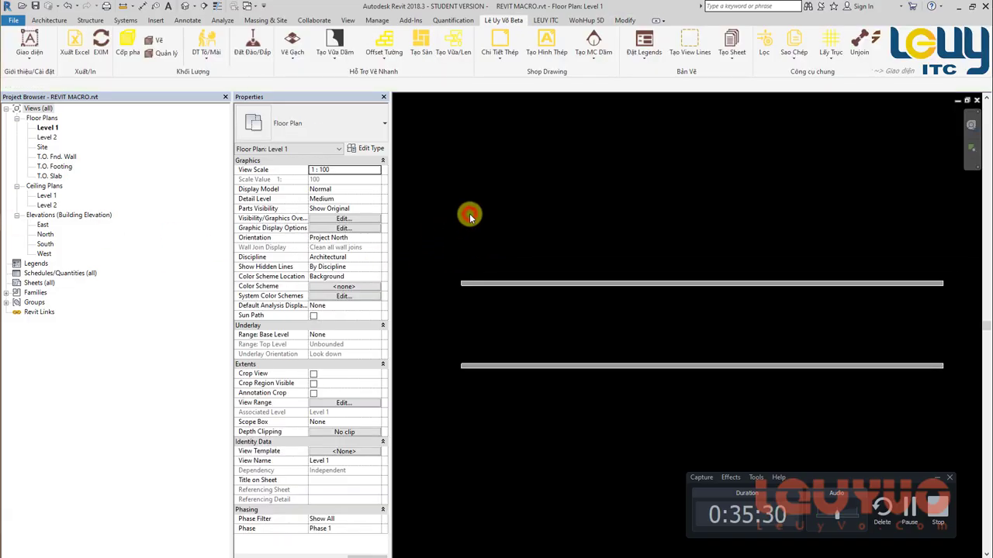
Step: Change the upper wall's Comments value to Test 12
double_click(473, 235)
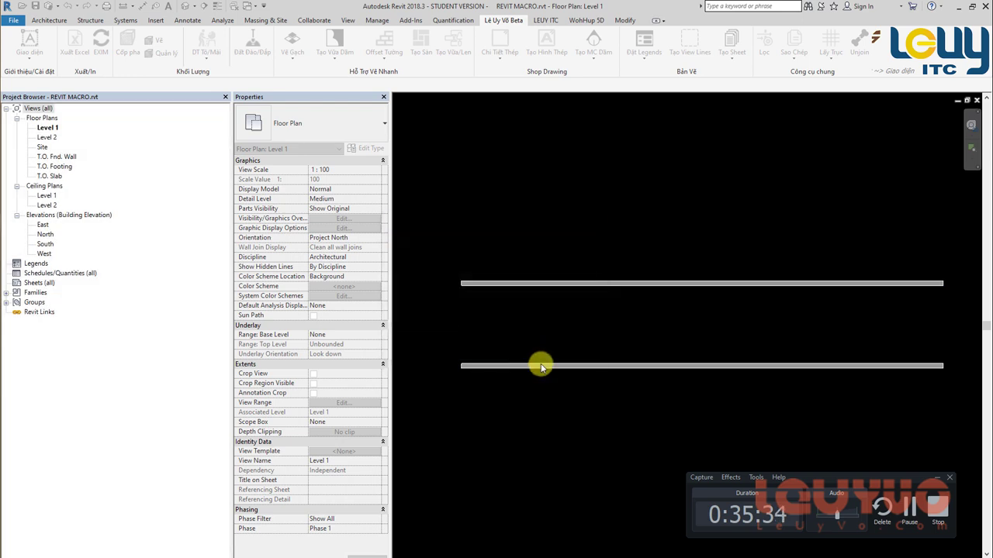
click(540, 367)
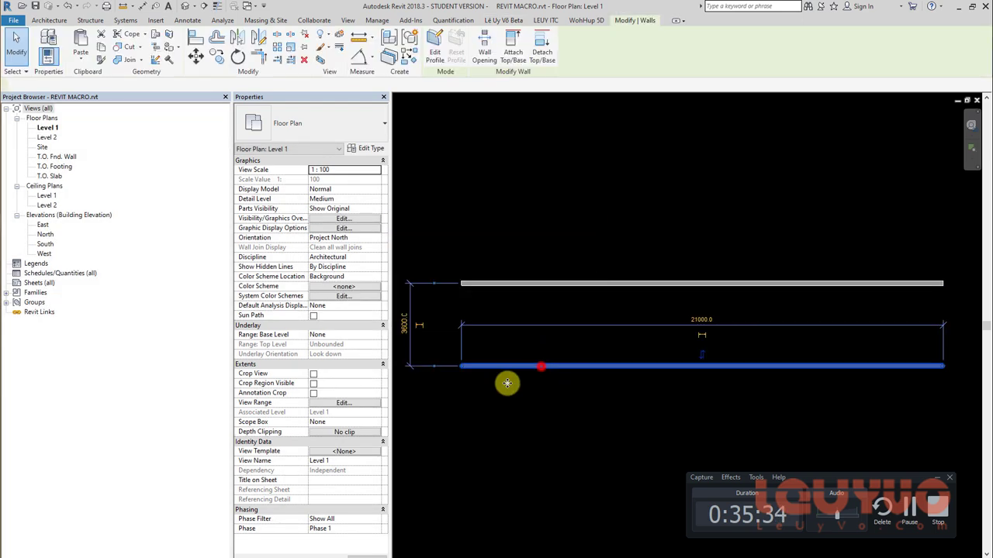
click(500, 284)
click(350, 383)
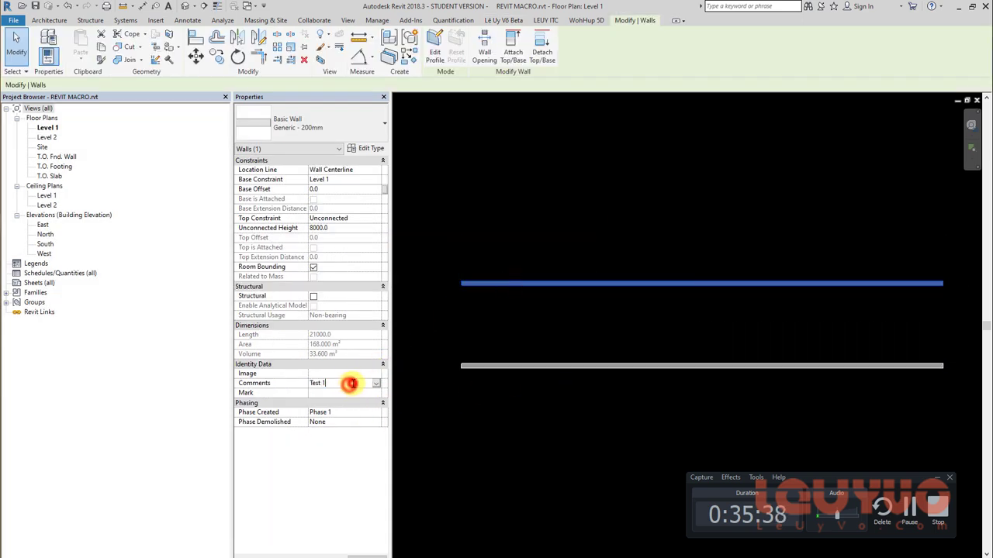
text(2)
click(547, 326)
Step: Run the LREProject command on the upper then lower wall and check the lower wall's Comments
click(547, 326)
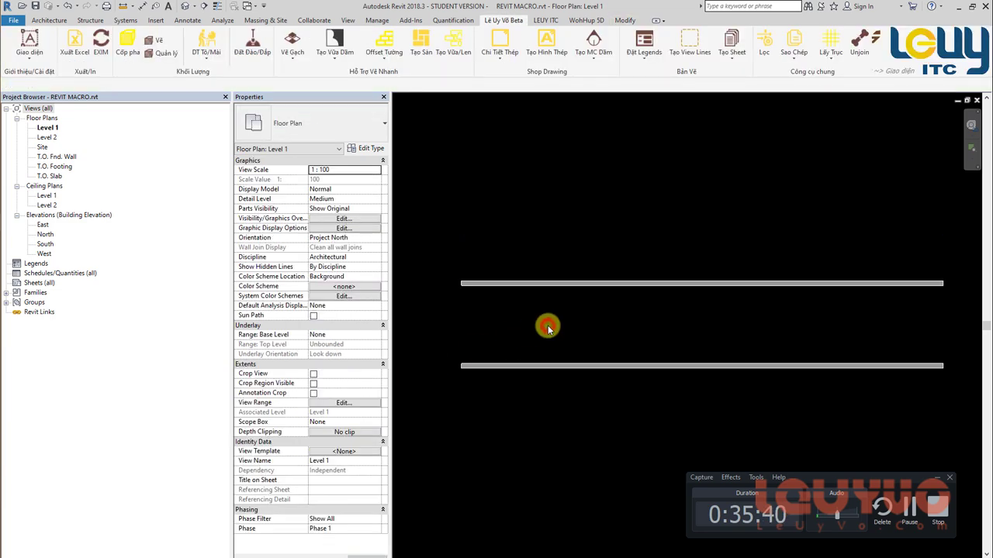
double_click(465, 243)
click(558, 285)
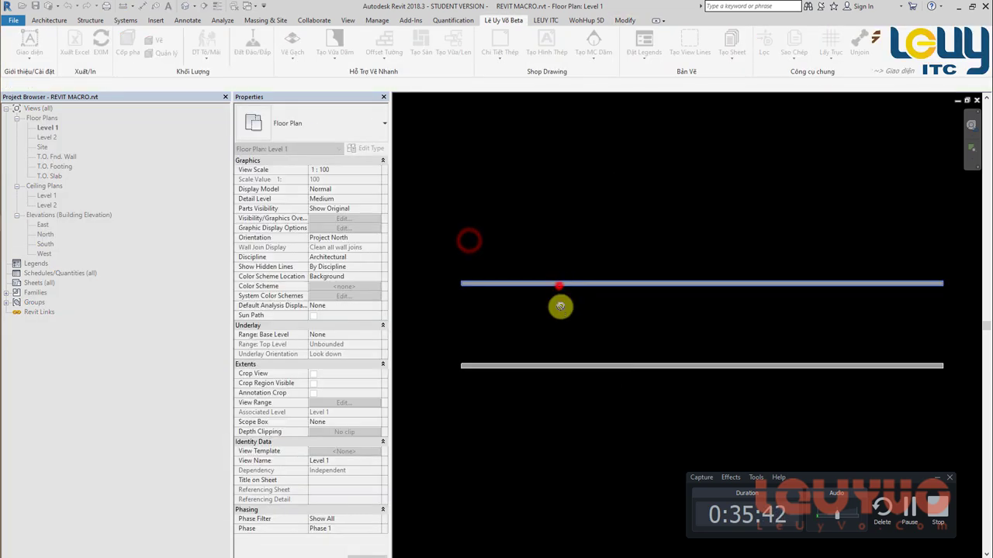
click(560, 368)
click(512, 361)
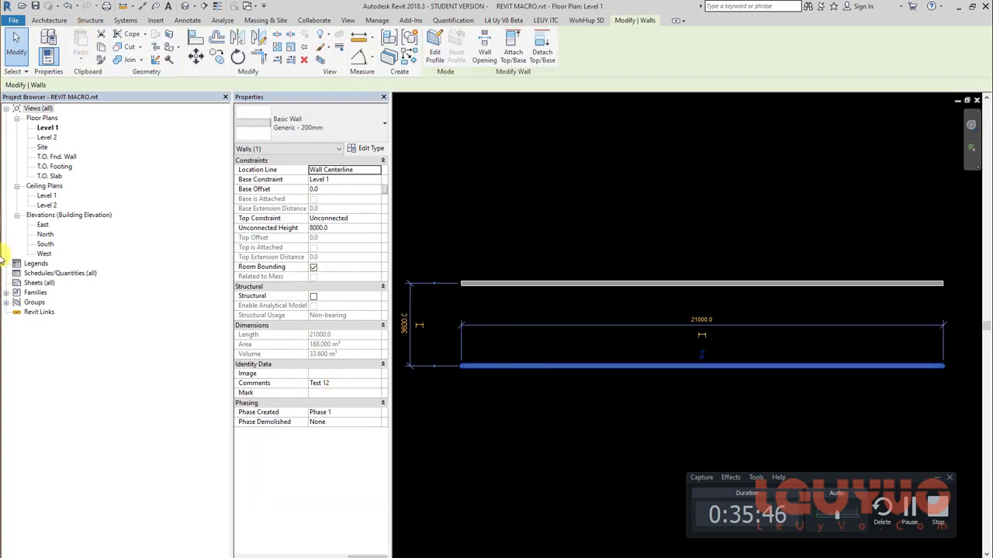
key(alt+Tab)
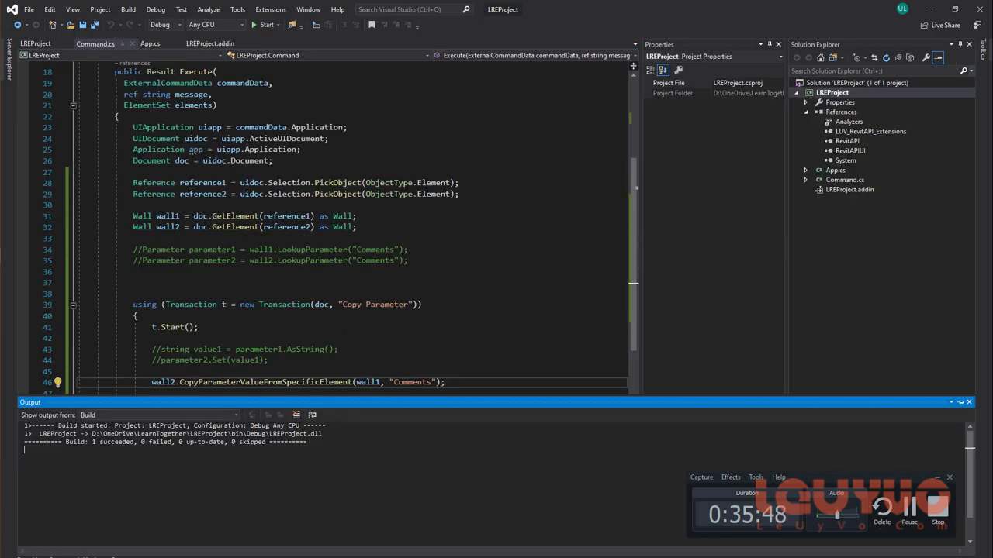
Step: Close the Output window and review the replaced value-copy code on lines 43–44
click(237, 293)
scroll(246, 292, down, 1)
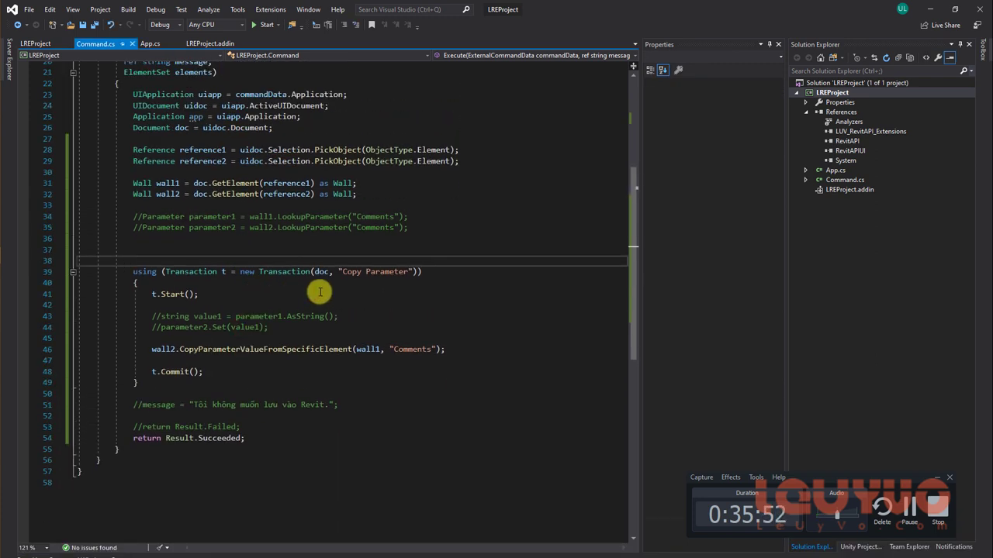
mouse_move(280, 326)
mouse_down()
mouse_move(163, 267)
mouse_move(178, 239)
mouse_up()
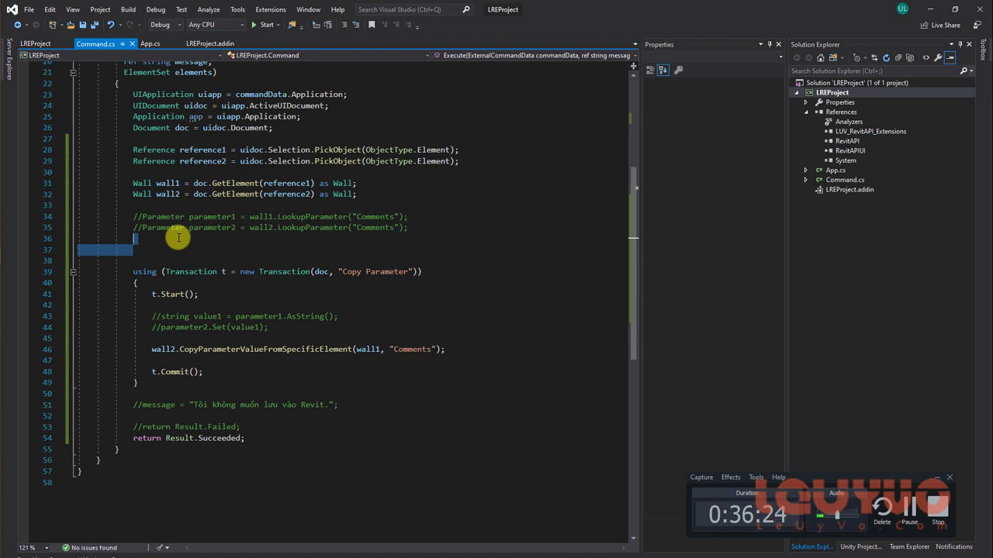
mouse_move(232, 349)
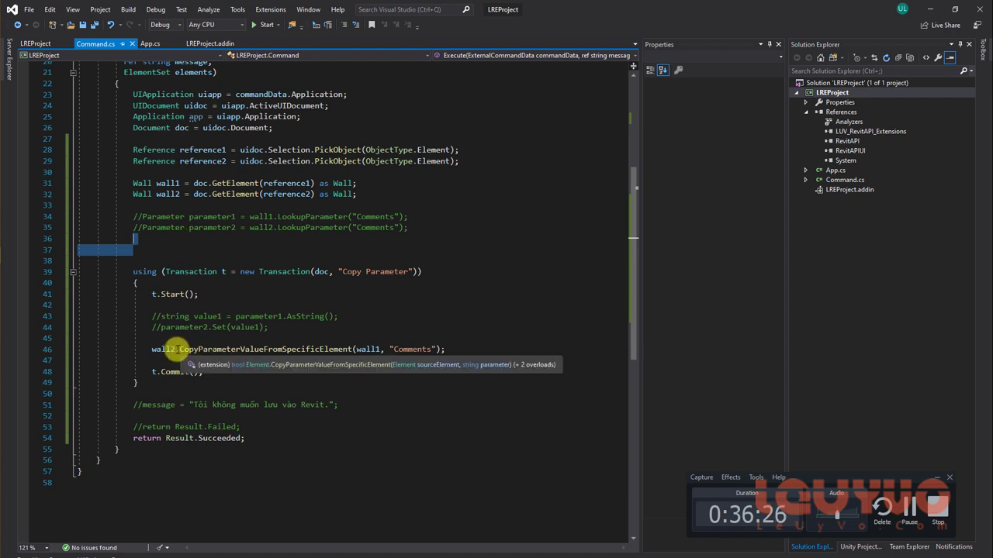
triple_click(177, 349)
click(208, 338)
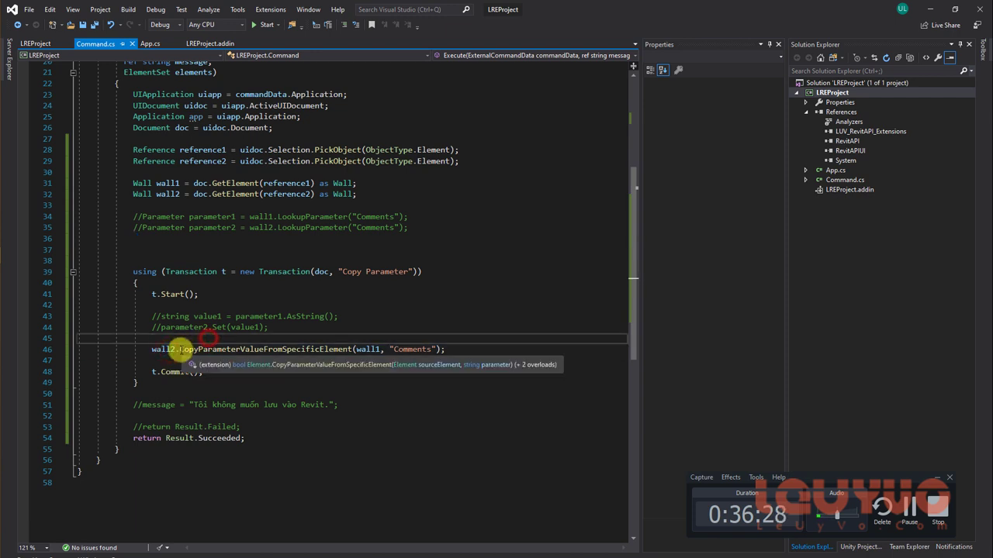
drag(179, 349, 475, 345)
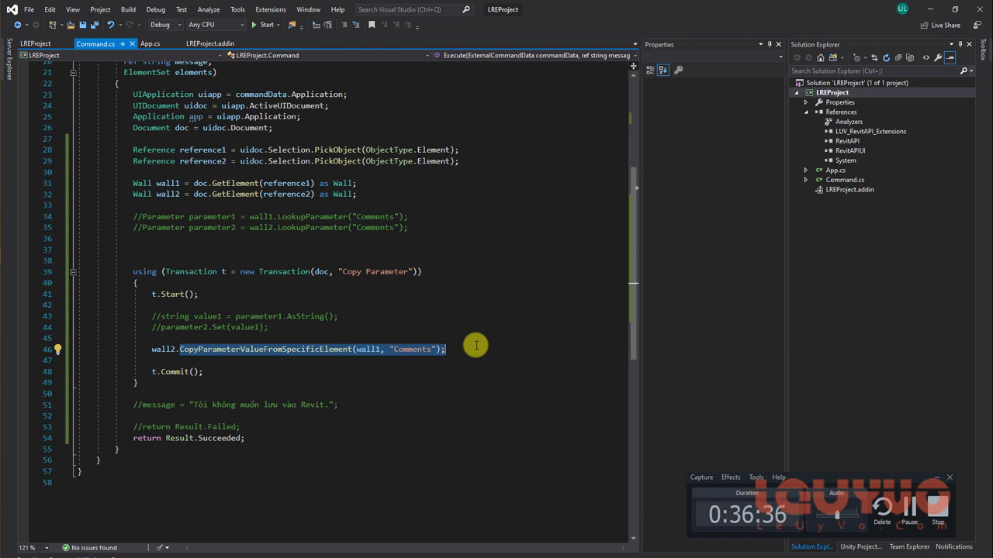
click(865, 131)
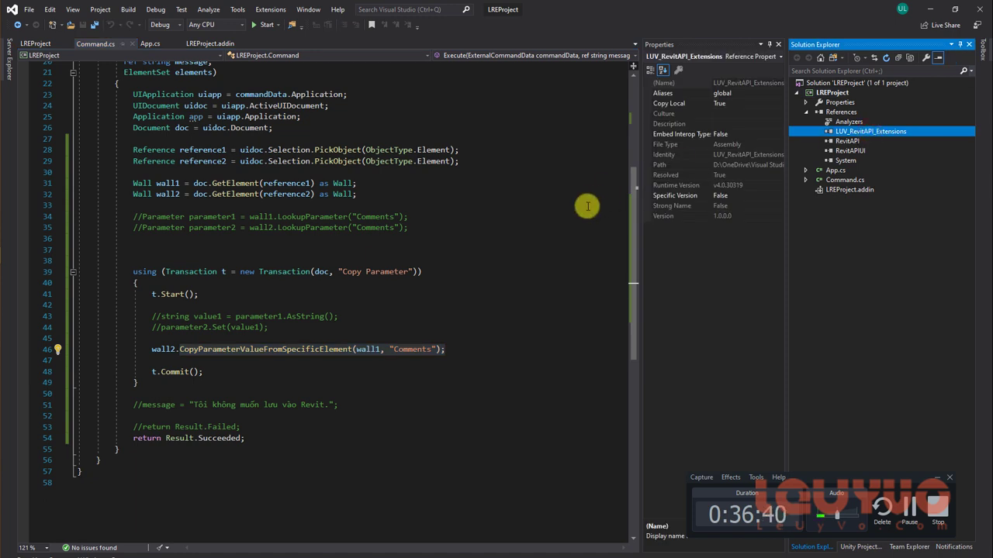
click(481, 317)
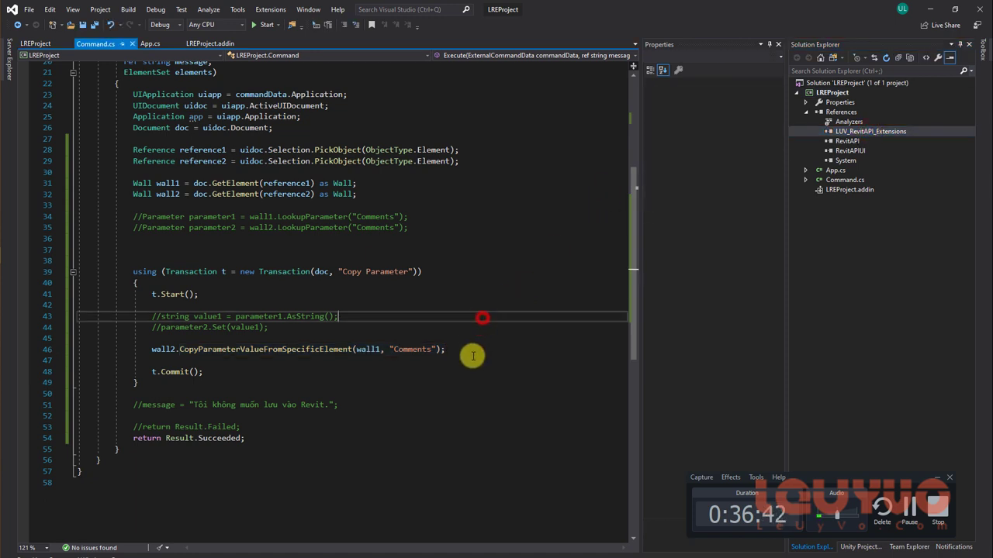
scroll(474, 349, up, 3)
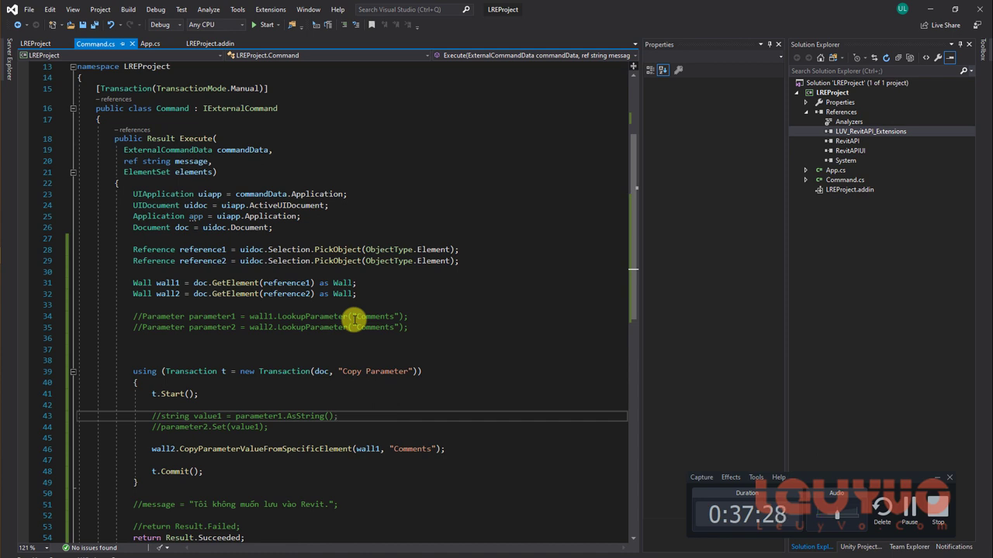
drag(321, 349, 340, 304)
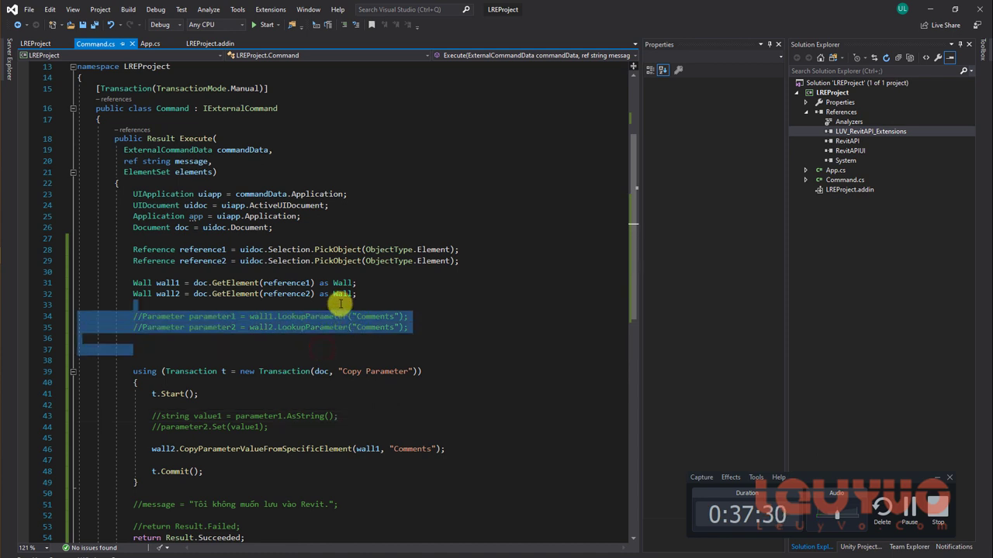